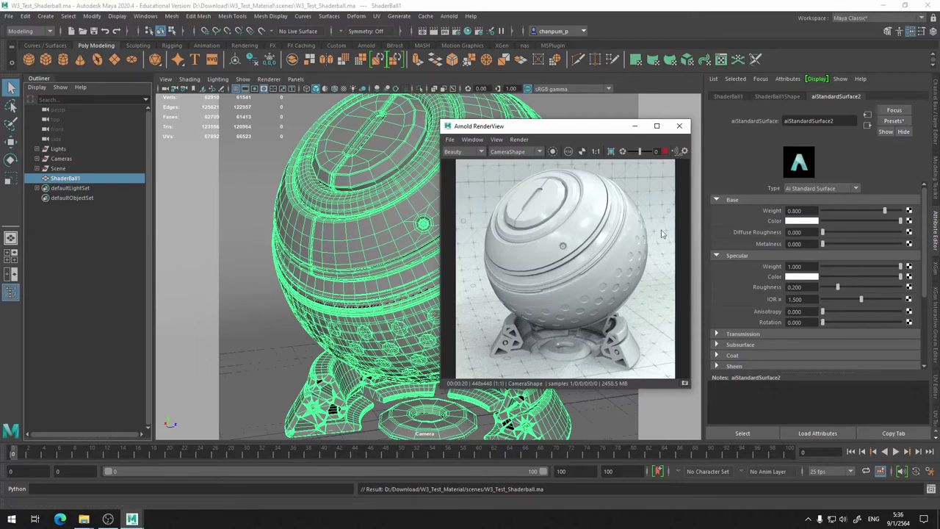
# Drag the Arnold RenderView left, clear of the attributes, and collapse the shader's Base group.
pyautogui.moveTo(598, 133); pyautogui.dragTo(647, 118)
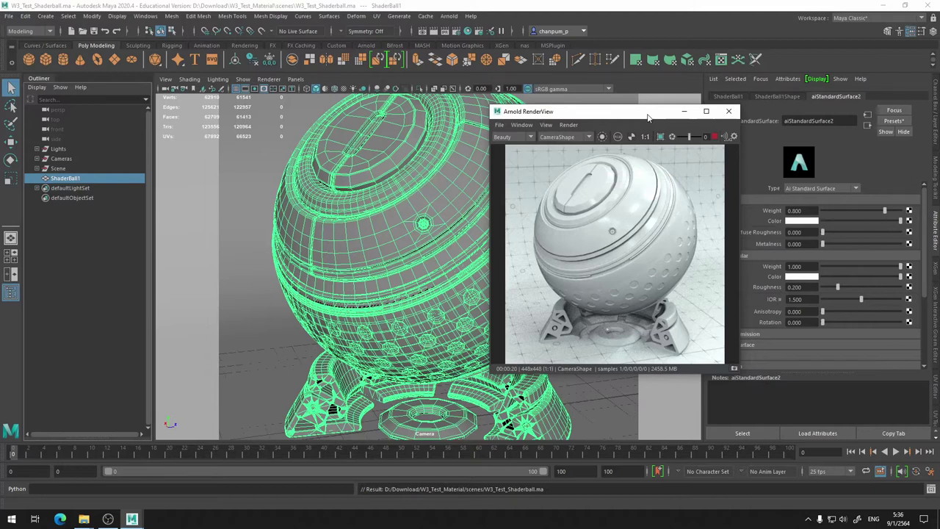
pyautogui.moveTo(635, 114); pyautogui.dragTo(597, 114)
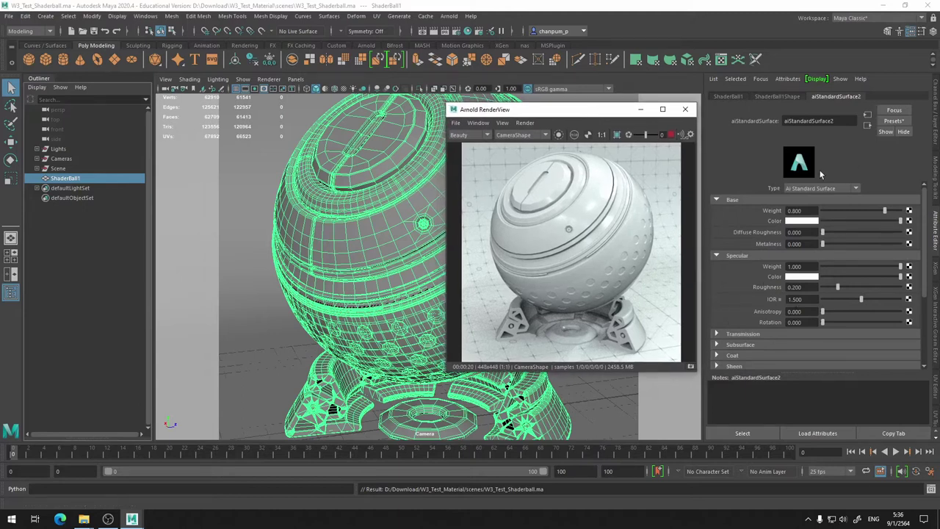
pyautogui.click(716, 200)
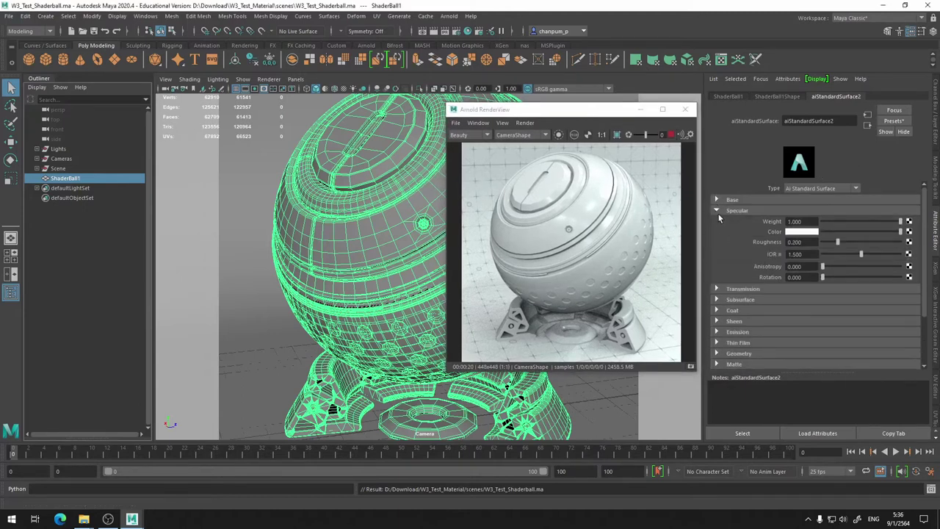
# Collapse Specular, then expand aiStandardSurface2's Base and Specular groups to show weight, colour and roughness.
pyautogui.click(716, 210)
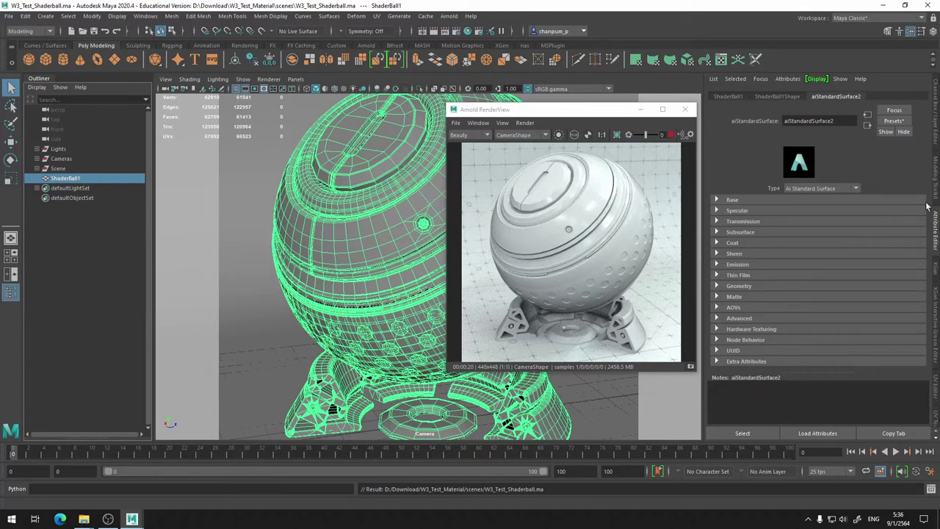
pyautogui.click(717, 200)
pyautogui.click(717, 200)
pyautogui.click(716, 200)
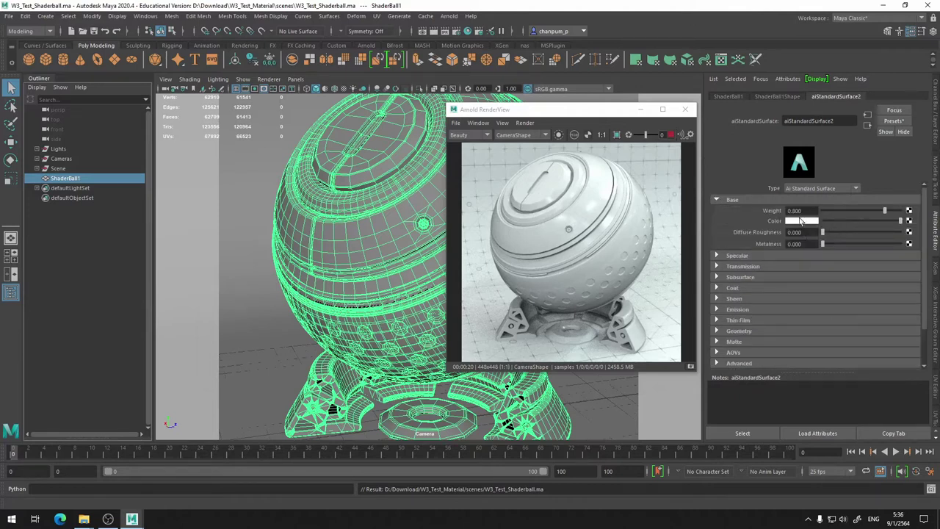
pyautogui.click(716, 255)
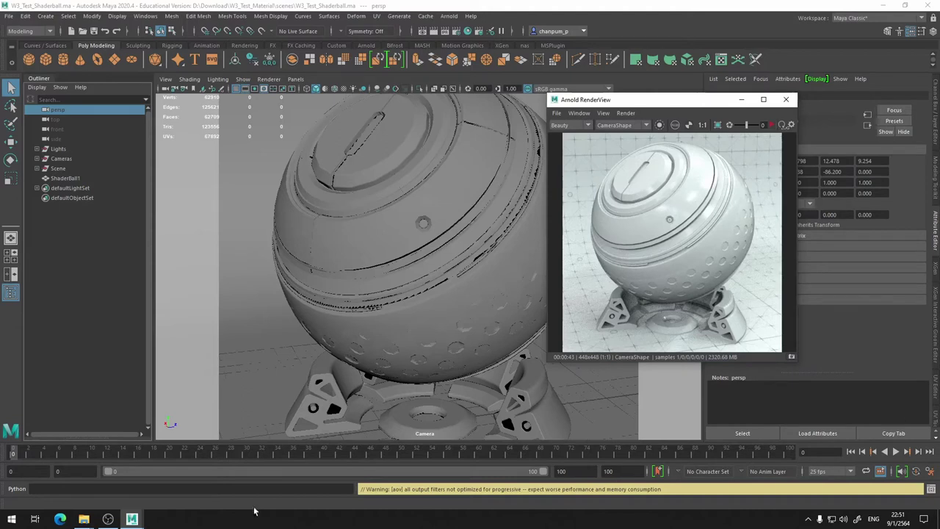
# Expand and collapse the Outliner's Lights group, then bring up Hypershade from Rendering Editors.
pyautogui.click(37, 149)
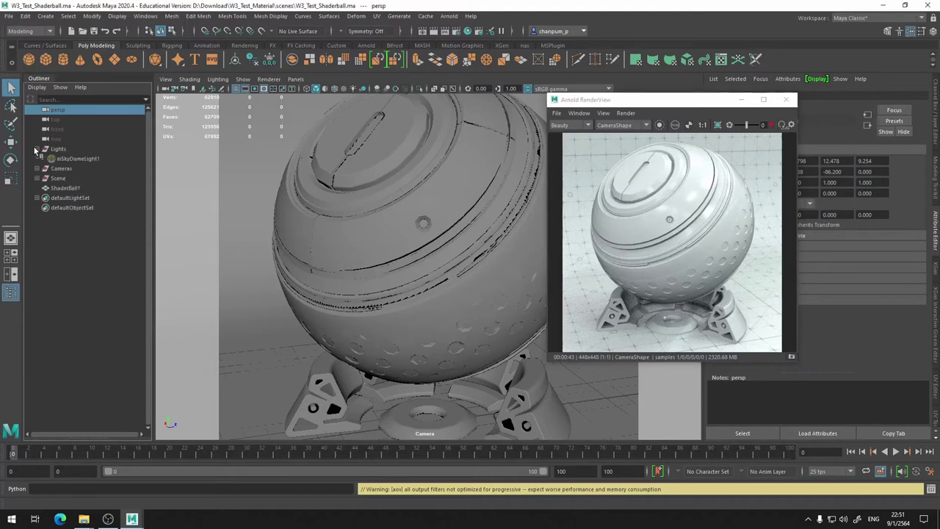
pyautogui.click(36, 148)
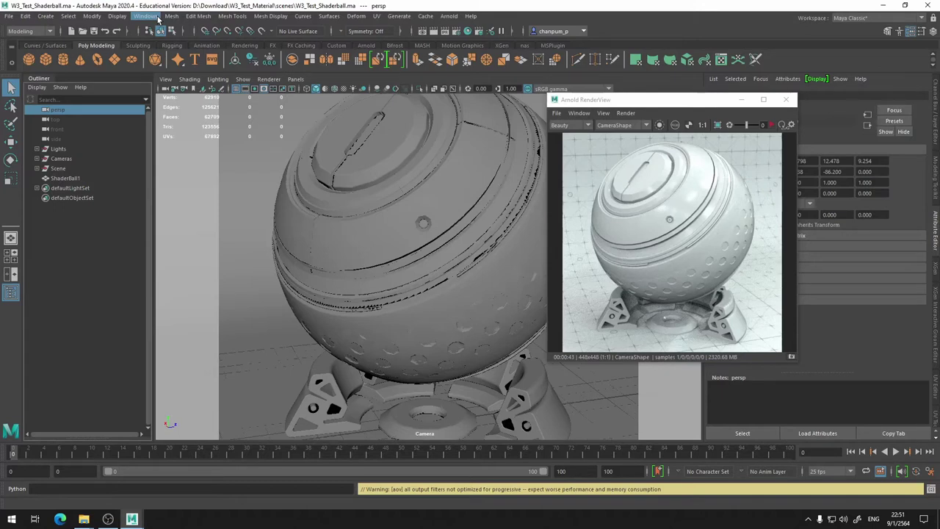
pyautogui.click(145, 17)
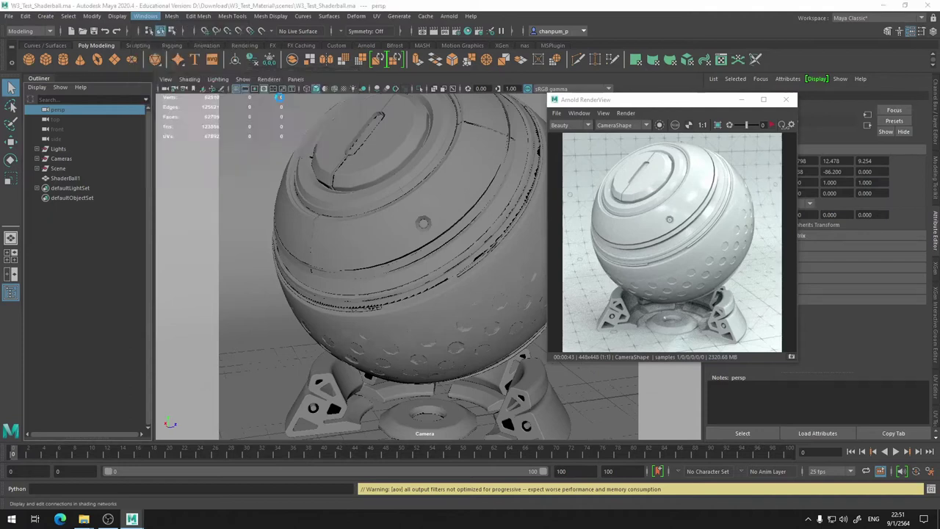
pyautogui.click(276, 101)
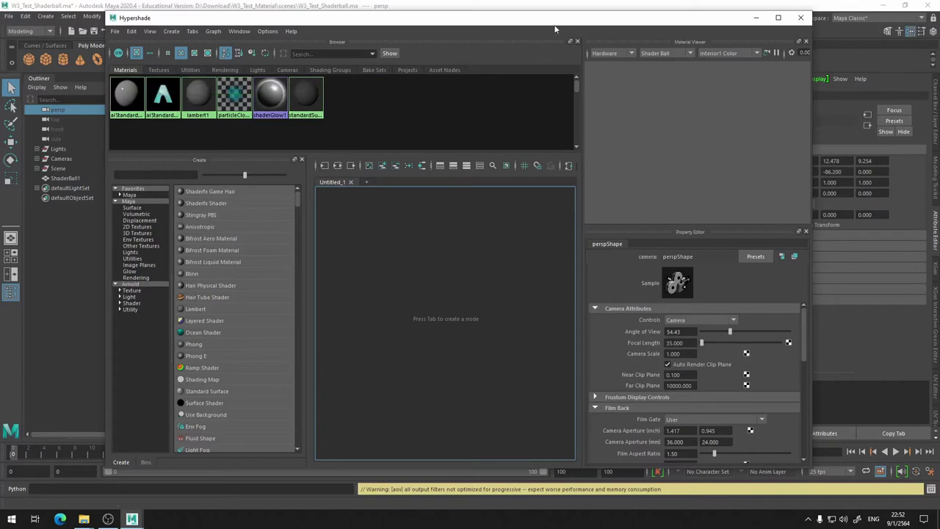
# Close Hypershade, select the ShaderBall model, and reopen Hypershade from Rendering Editors.
pyautogui.moveTo(561, 22)
pyautogui.mouseDown()
pyautogui.moveTo(577, 297)
pyautogui.moveTo(493, 125)
pyautogui.mouseUp()
pyautogui.click(740, 123)
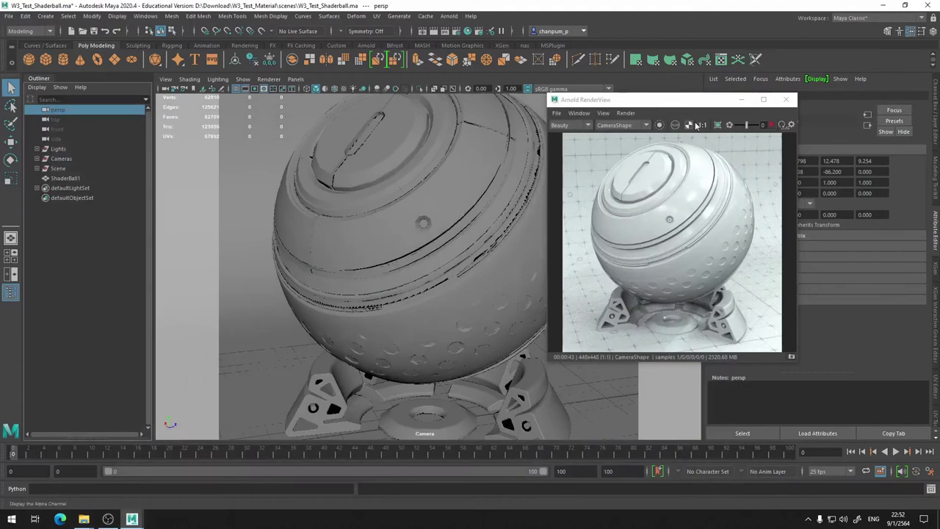
pyautogui.click(459, 213)
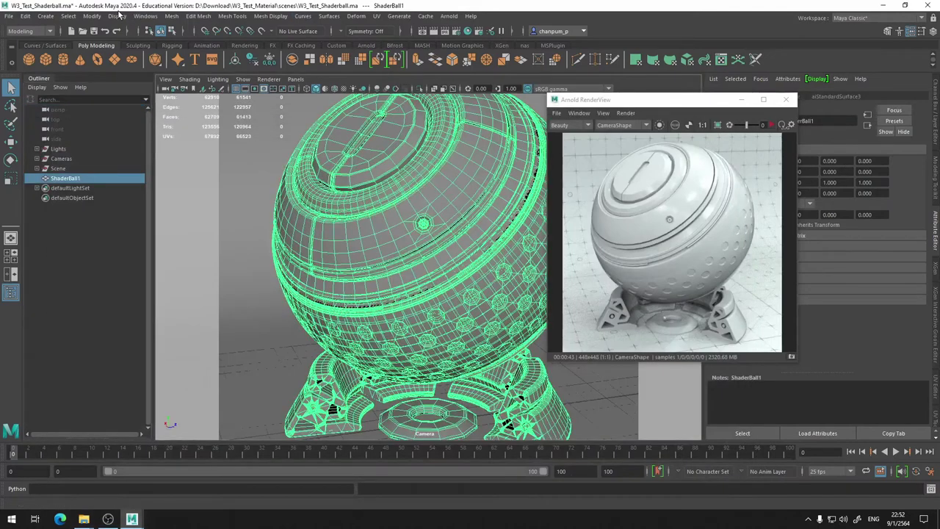
pyautogui.click(145, 15)
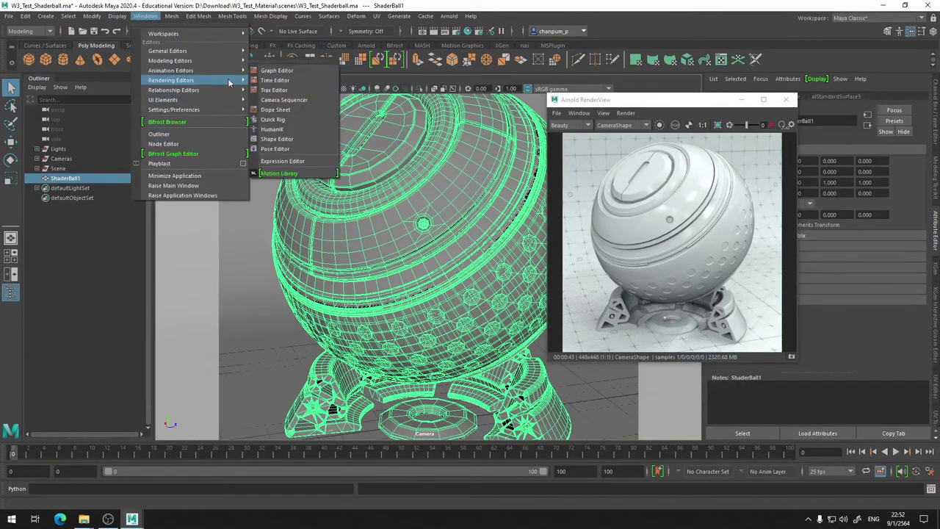
pyautogui.moveTo(171, 80)
pyautogui.click(285, 101)
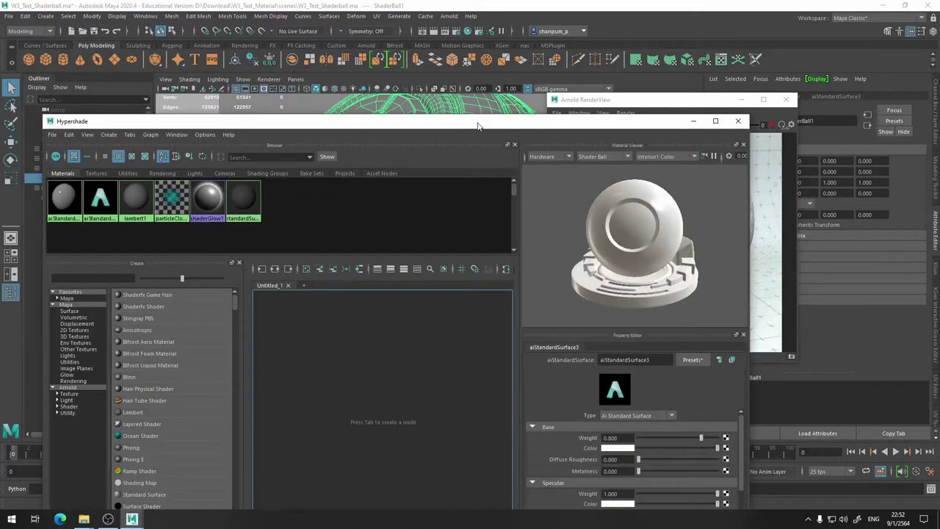
# Move Hypershade aside, check the ground plane's material, then reselect ShaderBall1.
pyautogui.moveTo(472, 124); pyautogui.dragTo(508, 41)
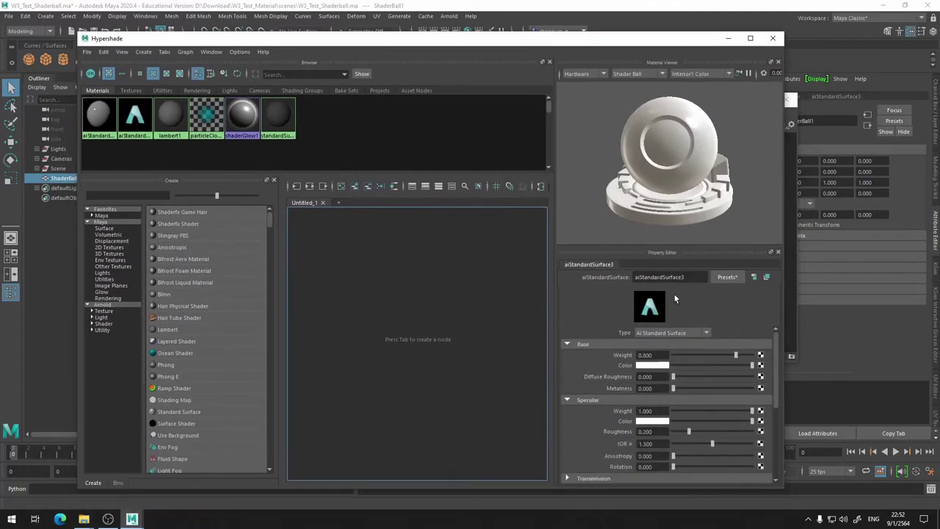
pyautogui.moveTo(675, 47); pyautogui.dragTo(359, 84)
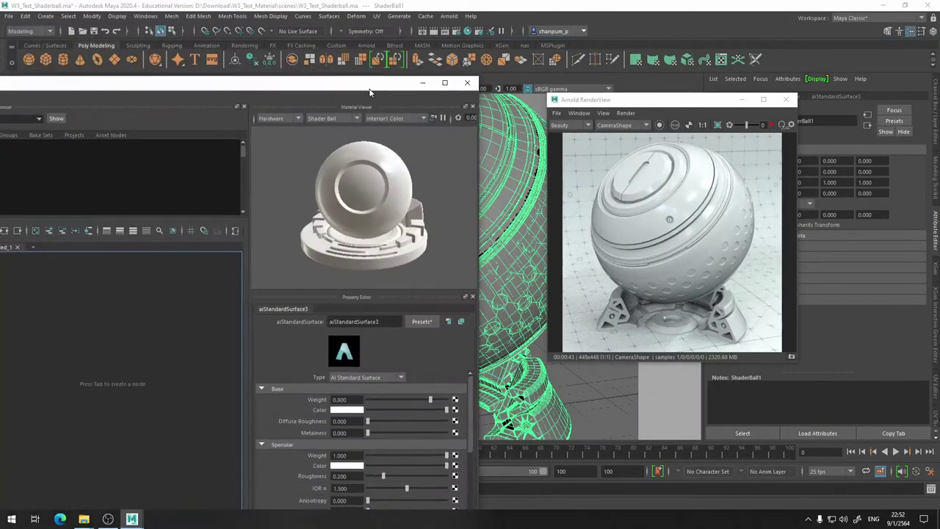
pyautogui.moveTo(360, 84); pyautogui.dragTo(360, 96)
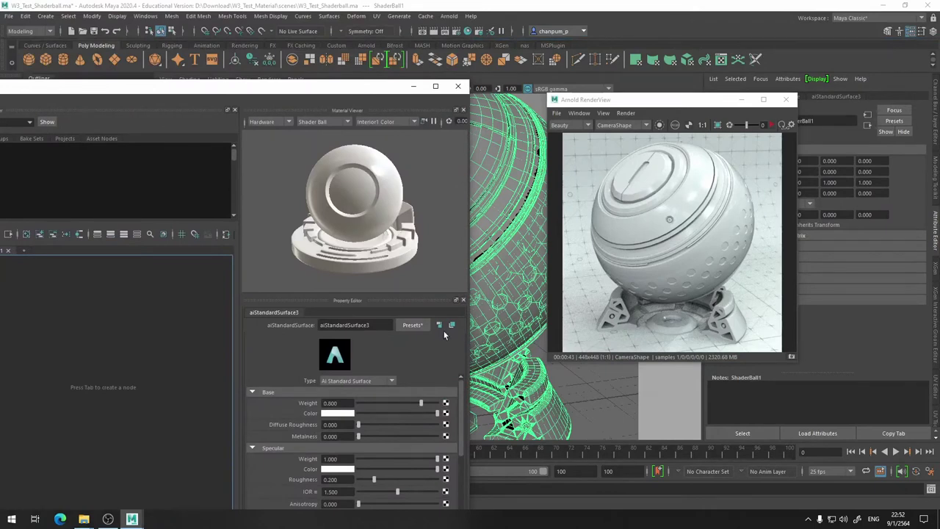
pyautogui.click(586, 392)
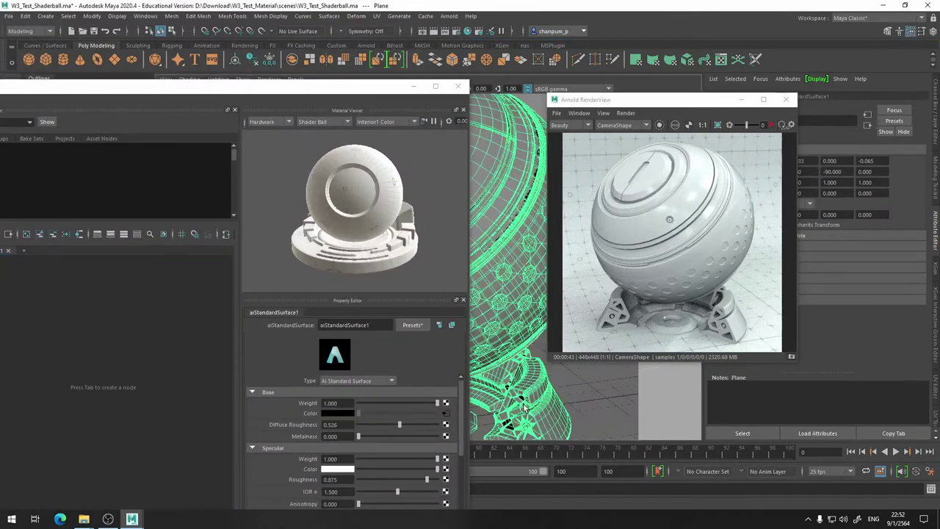
pyautogui.click(520, 276)
pyautogui.click(597, 399)
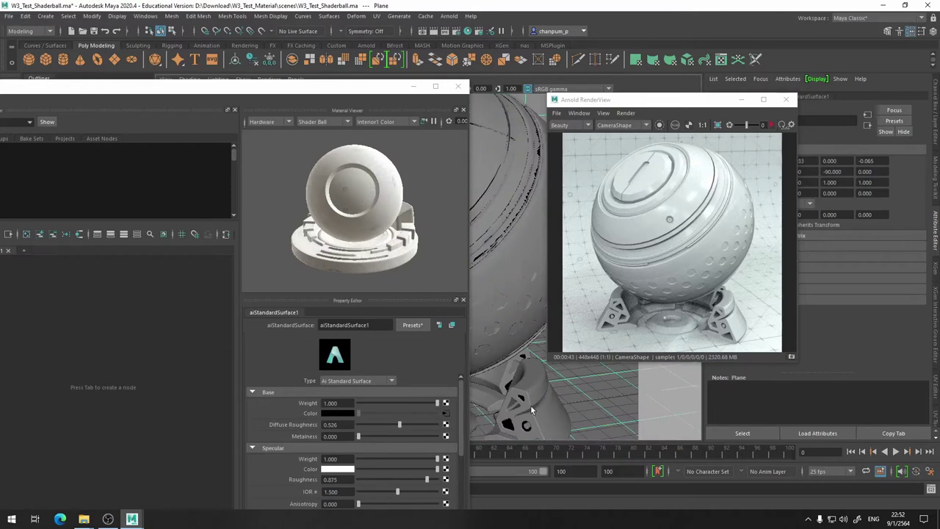
pyautogui.click(520, 326)
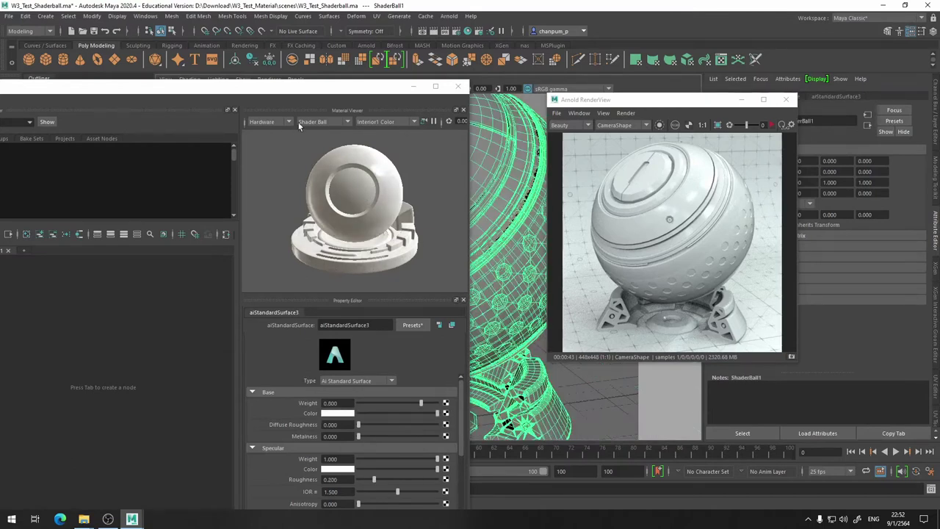
# Minimise the Arnold RenderView and move Hypershade back to the top of the screen.
pyautogui.moveTo(308, 96); pyautogui.dragTo(374, 49)
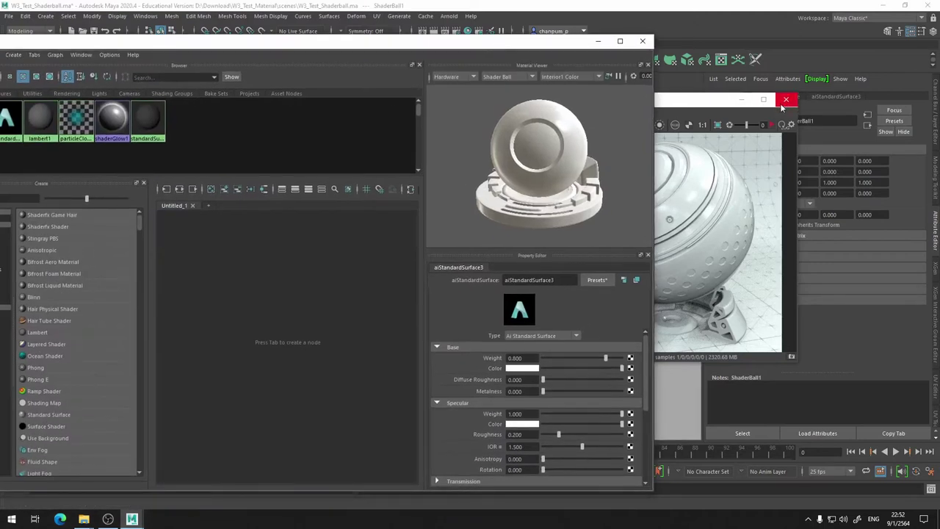
pyautogui.click(742, 101)
pyautogui.click(827, 95)
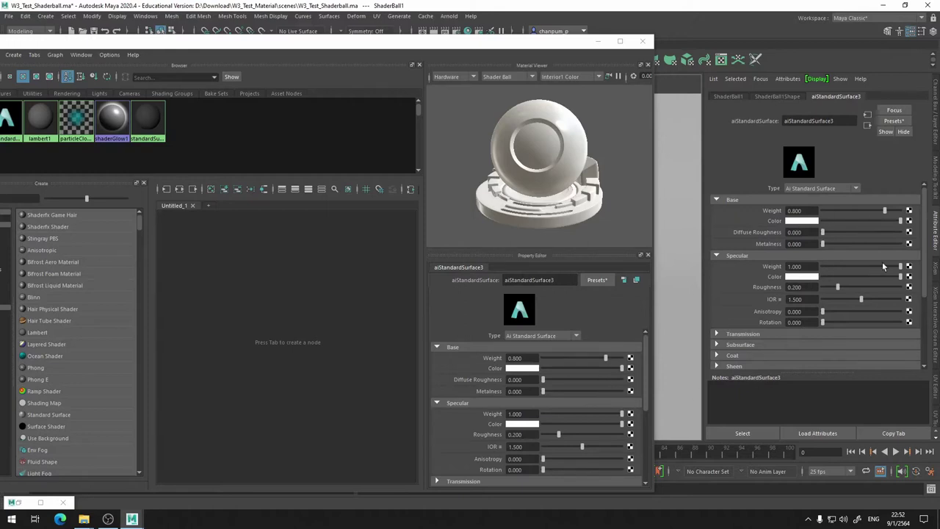
pyautogui.click(333, 47)
pyautogui.moveTo(333, 47); pyautogui.dragTo(490, 25)
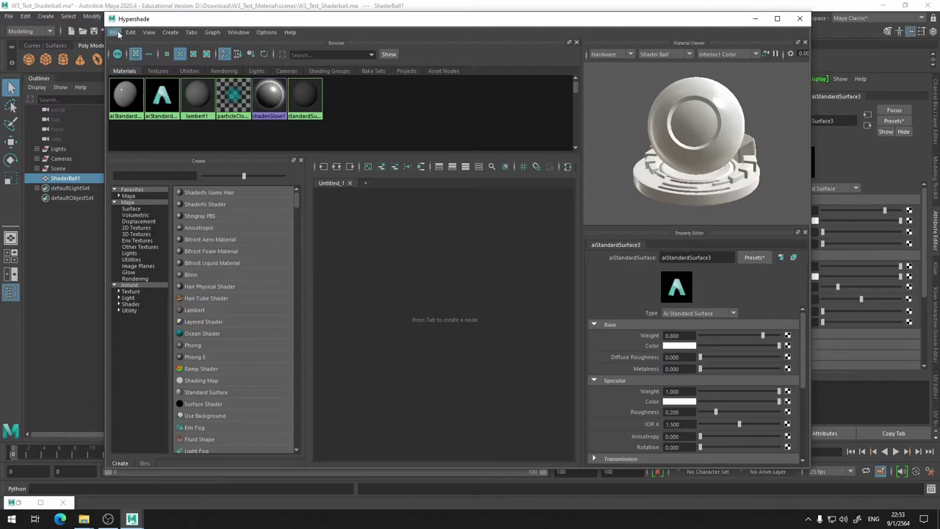
# Browse the Hypershade Help and Window menus, then drag the Create panel splitter left.
pyautogui.click(278, 34)
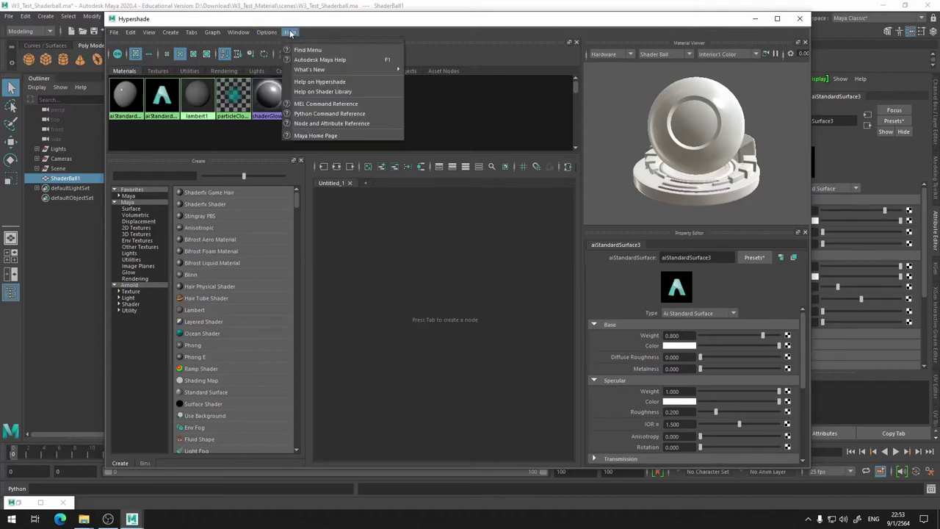
pyautogui.click(290, 34)
pyautogui.click(238, 34)
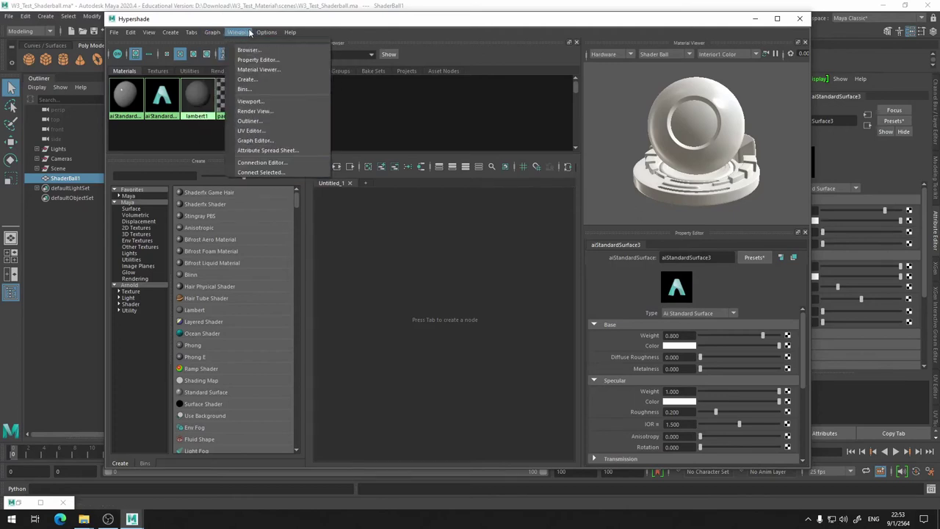
pyautogui.click(392, 207)
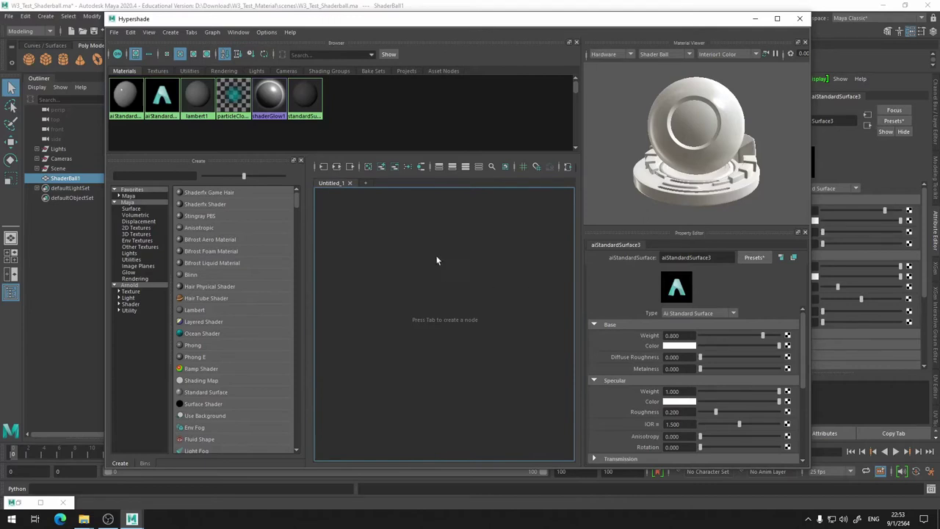
pyautogui.moveTo(306, 262)
pyautogui.mouseDown()
pyautogui.moveTo(245, 267)
pyautogui.moveTo(278, 266)
pyautogui.mouseUp()
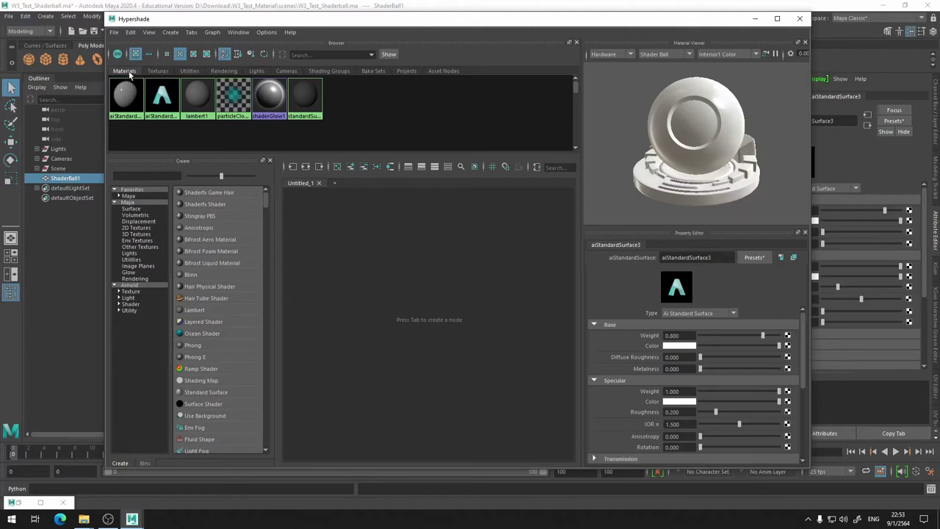
pyautogui.click(157, 70)
pyautogui.click(190, 70)
pyautogui.click(224, 70)
pyautogui.click(264, 71)
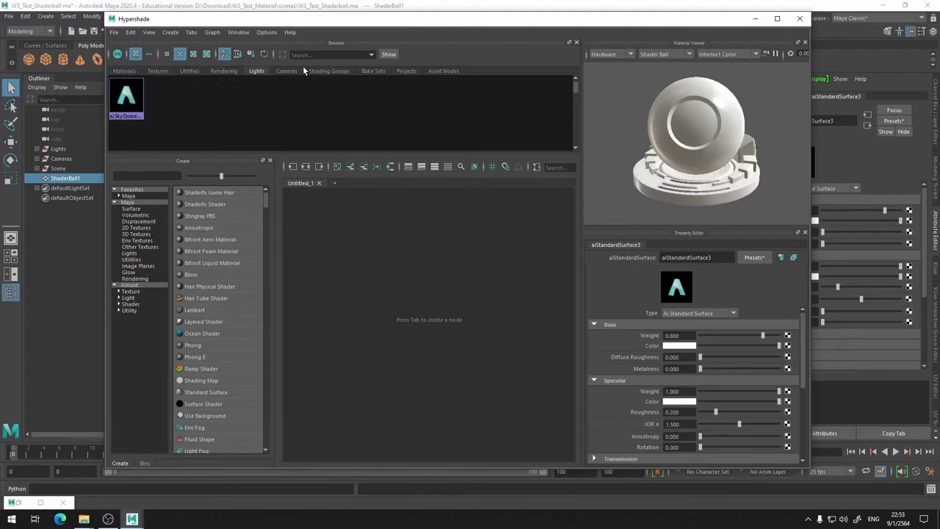
pyautogui.click(155, 71)
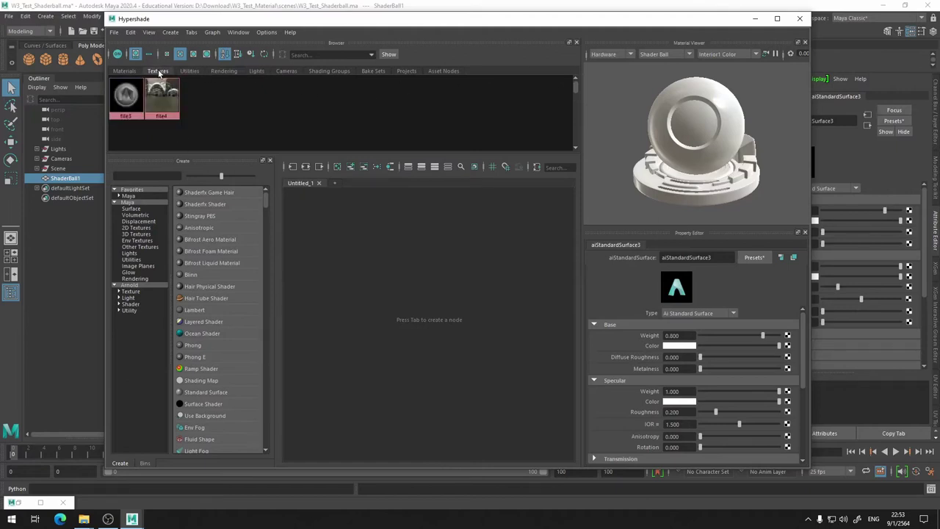
pyautogui.click(125, 71)
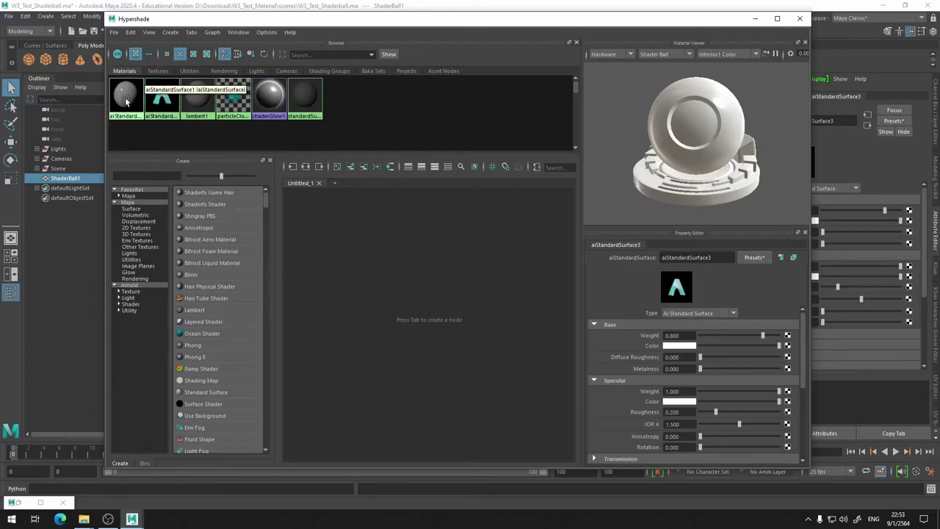
pyautogui.click(157, 71)
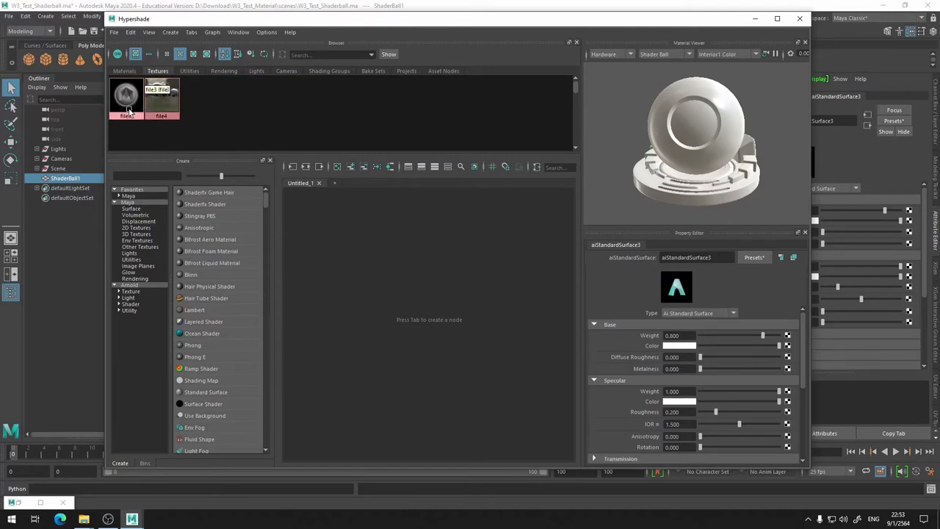
pyautogui.moveTo(166, 104); pyautogui.dragTo(115, 103, button='middle')
pyautogui.moveTo(397, 22); pyautogui.dragTo(398, 319)
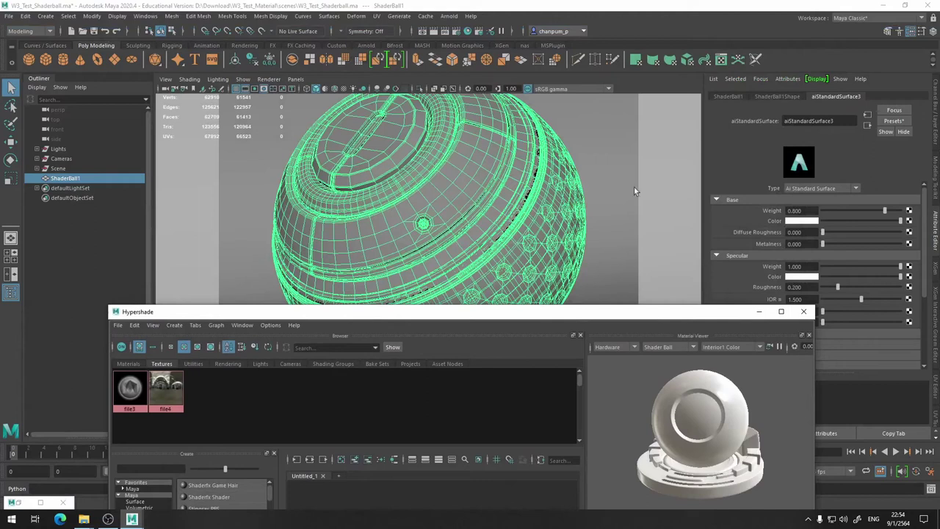
pyautogui.click(37, 502)
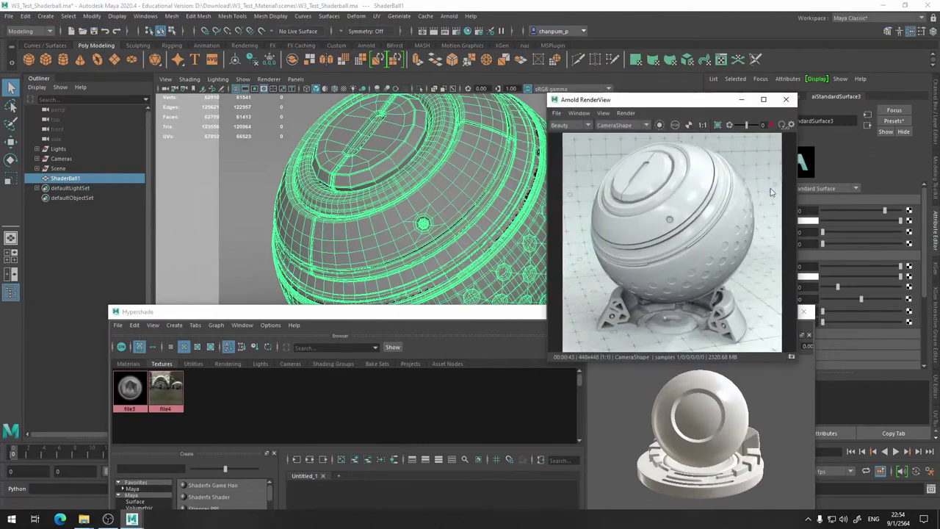
pyautogui.click(741, 99)
pyautogui.moveTo(529, 318); pyautogui.dragTo(517, 34)
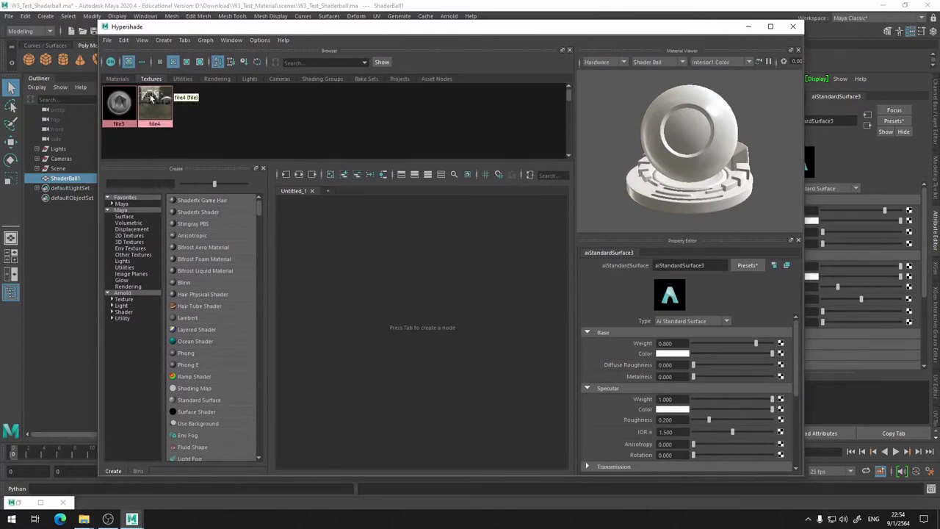
# Return to the Materials tab and inspect aiStandardSurface1, aiStandardSurface3, lambert1, particleCloud1, shaderGlow1 and standardSurface1.
pyautogui.click(117, 79)
pyautogui.click(119, 105)
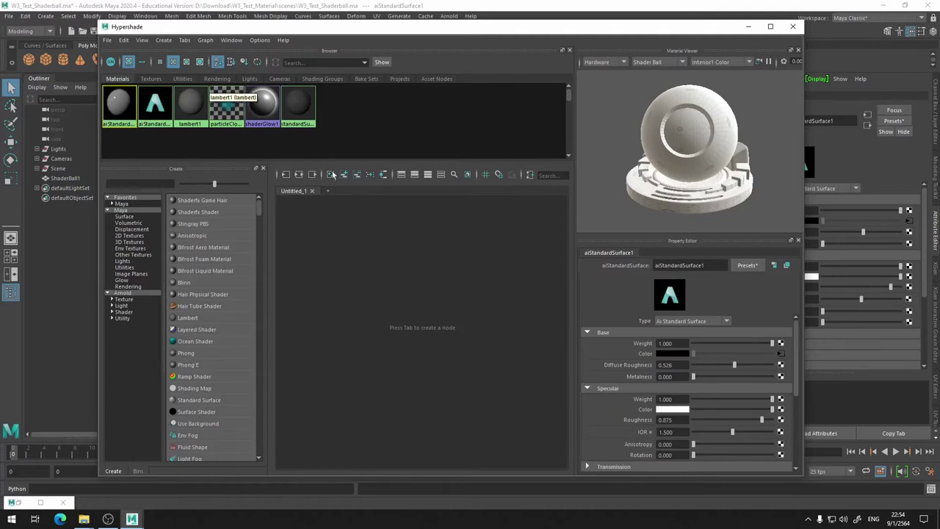
pyautogui.click(154, 105)
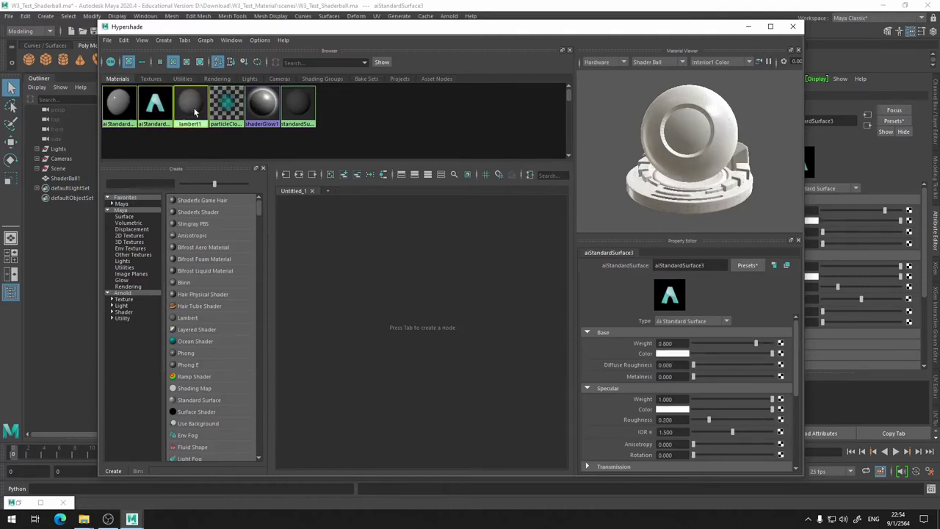
pyautogui.click(194, 111)
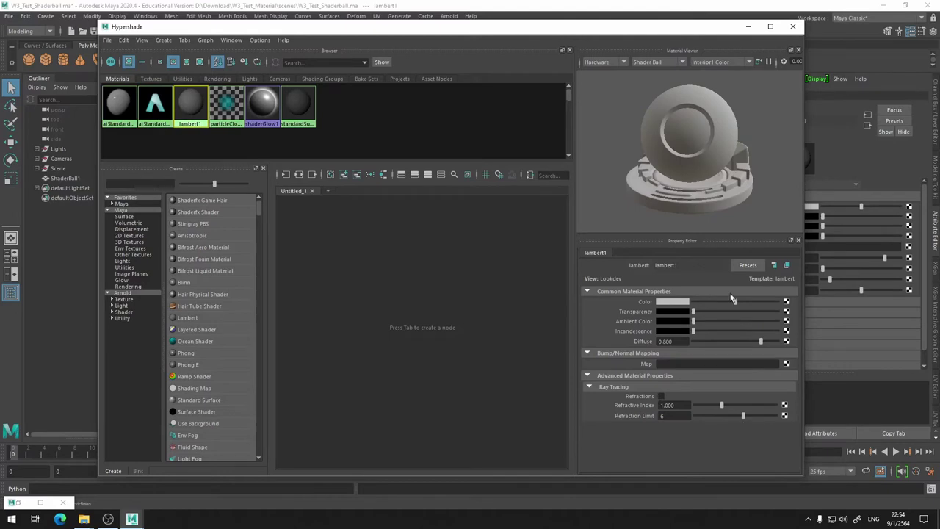
pyautogui.click(219, 108)
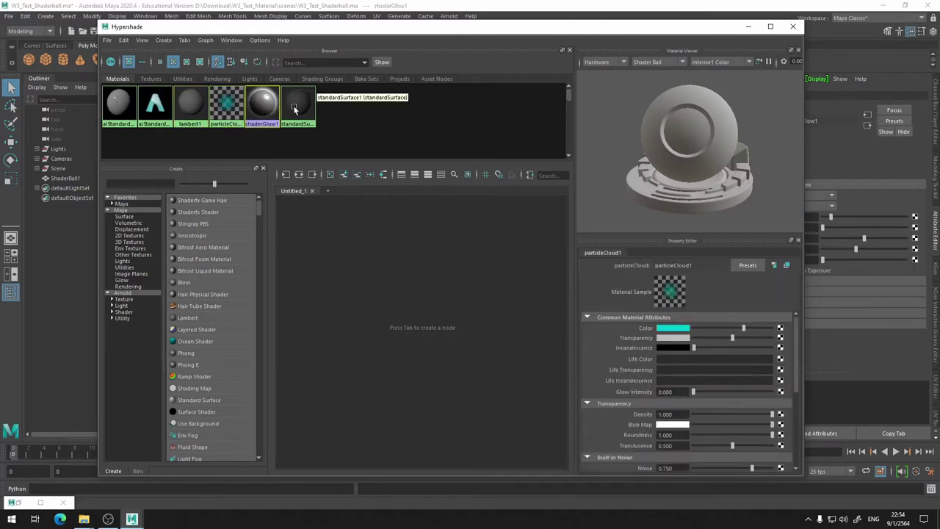
pyautogui.click(262, 106)
pyautogui.click(297, 107)
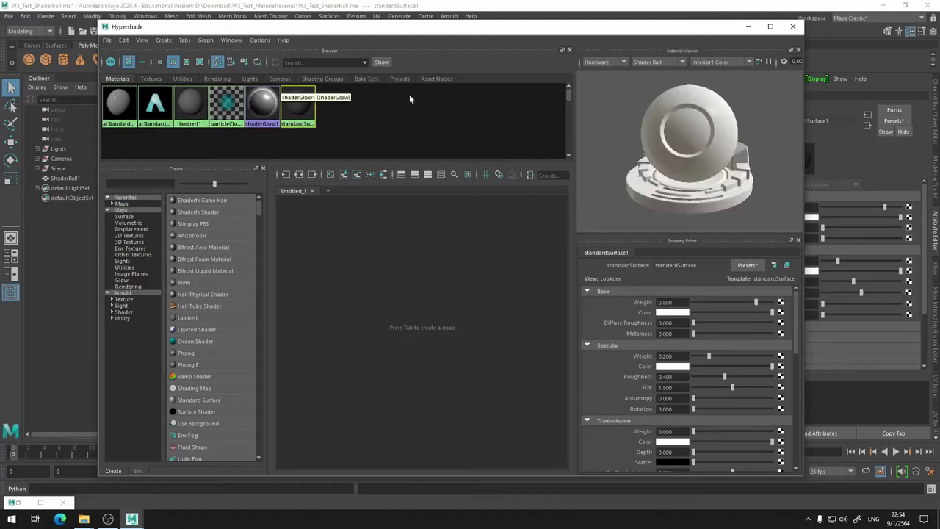
# Revisit lambert1, particleCloud1 and shaderGlow1, then compare aiStandardSurface1 with aiStandardSurface3.
pyautogui.click(189, 111)
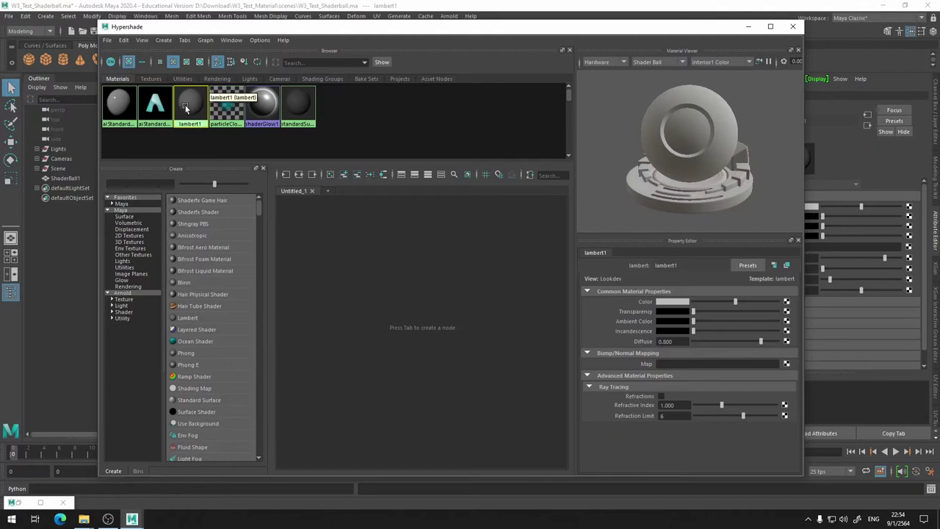
pyautogui.click(223, 112)
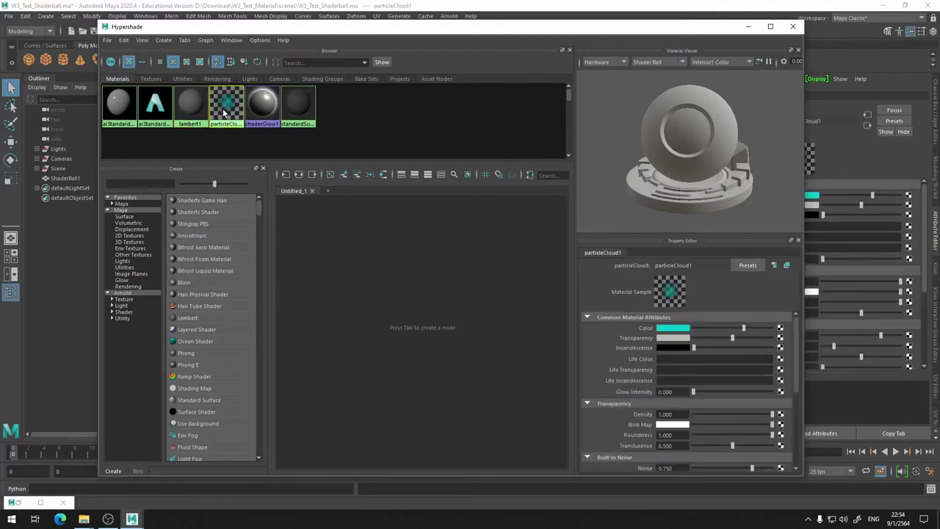
pyautogui.click(265, 109)
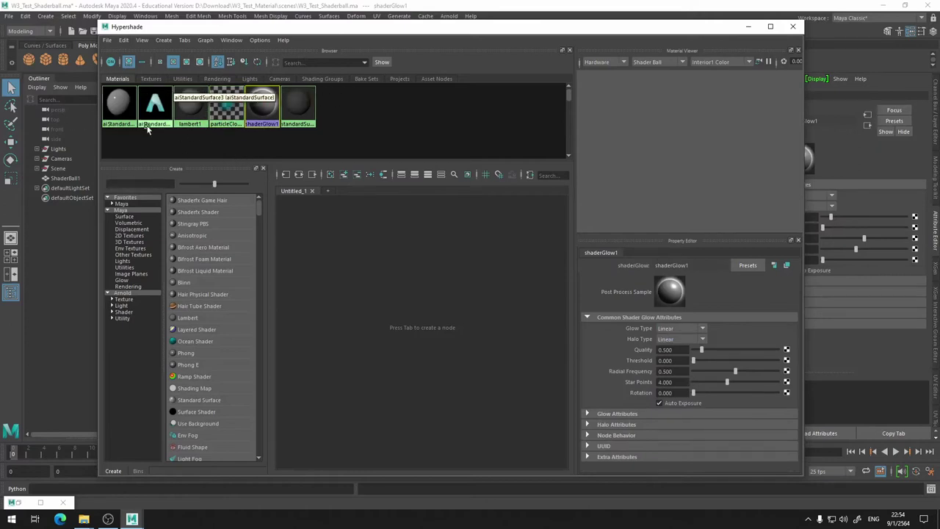
pyautogui.click(119, 95)
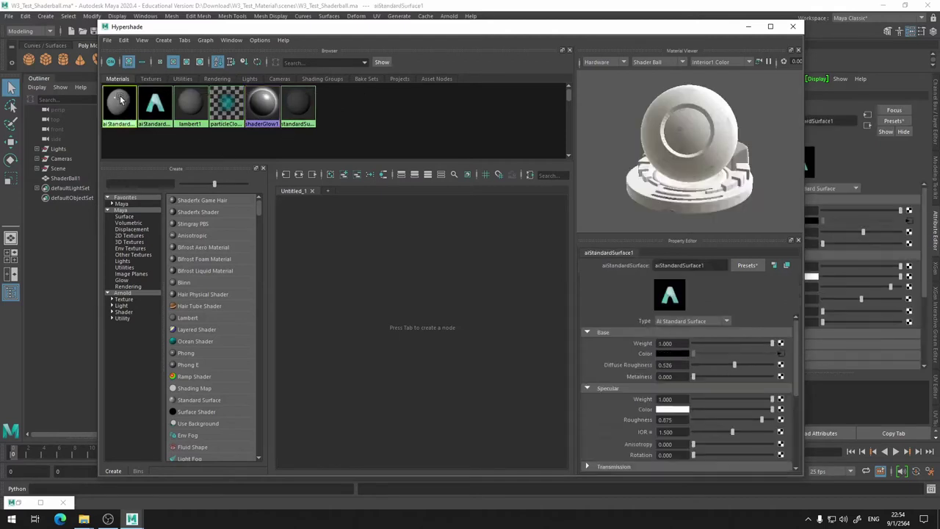
pyautogui.click(155, 103)
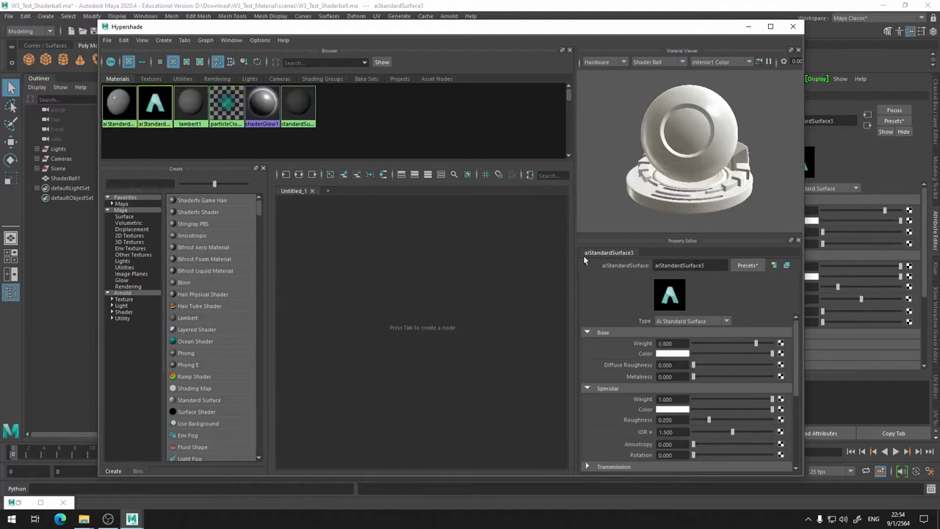
pyautogui.click(118, 104)
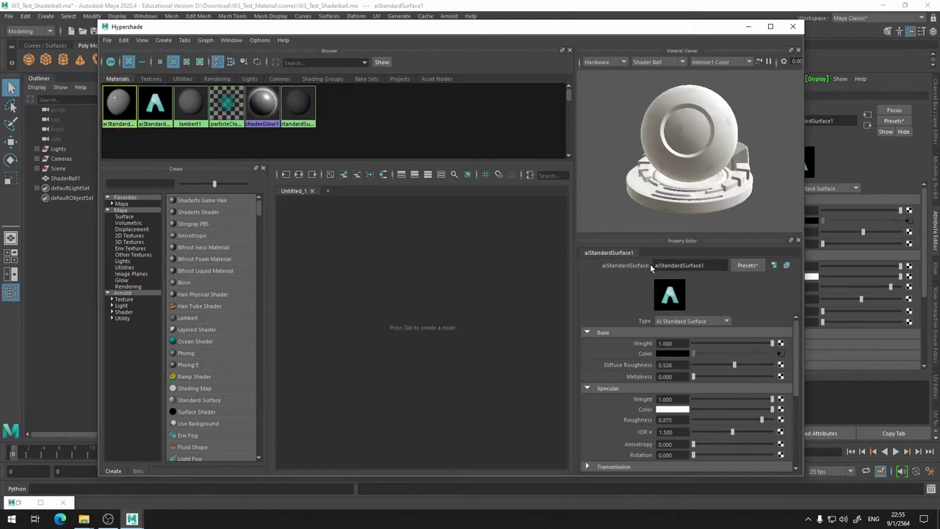
pyautogui.click(155, 104)
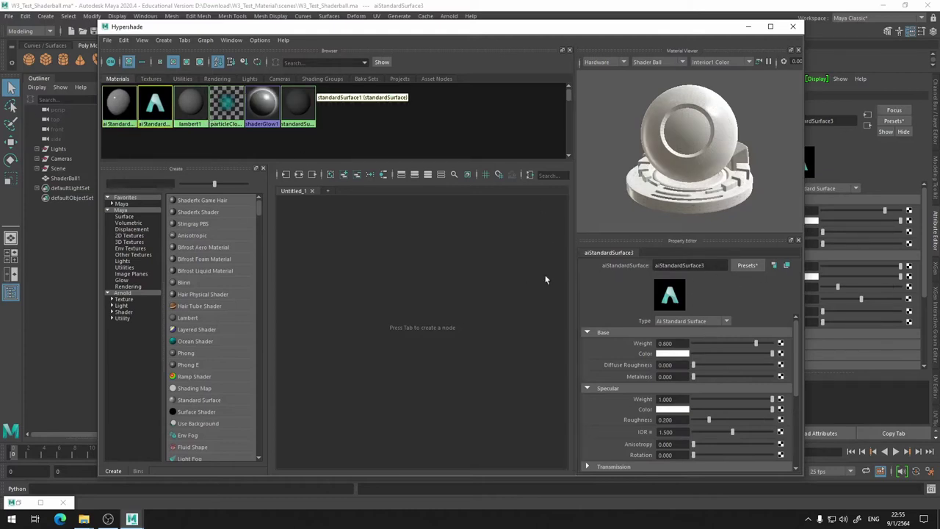
# Rename aiStandardSurface1 to BG.
pyautogui.click(118, 108)
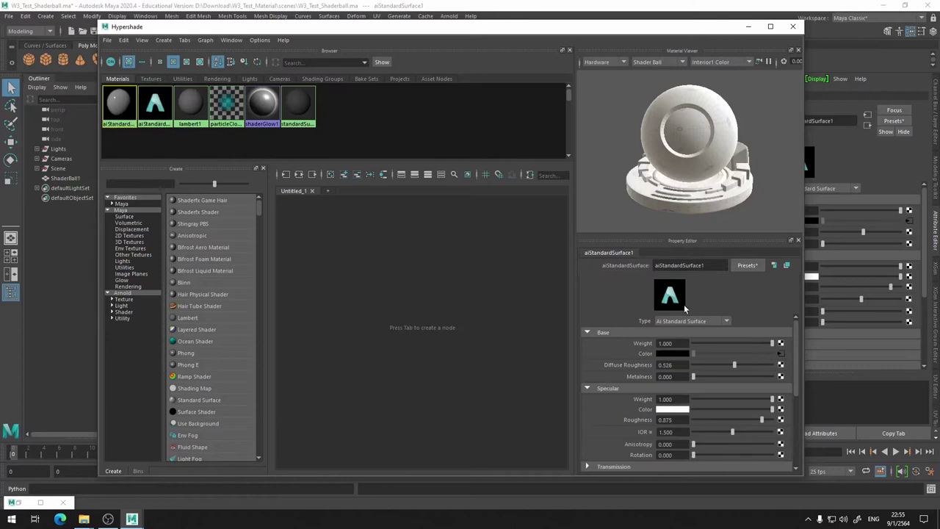
pyautogui.click(154, 107)
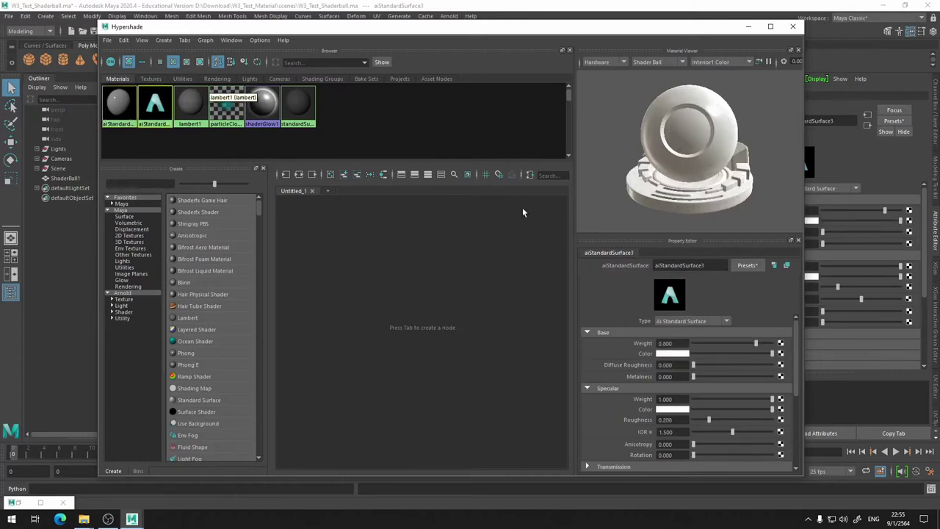
pyautogui.click(125, 104)
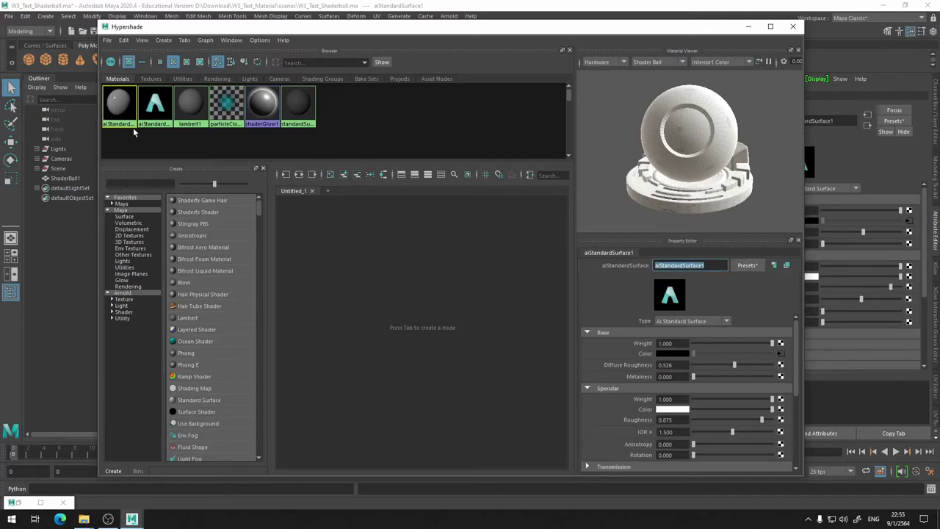
pyautogui.write('BG')
pyautogui.press('Return')
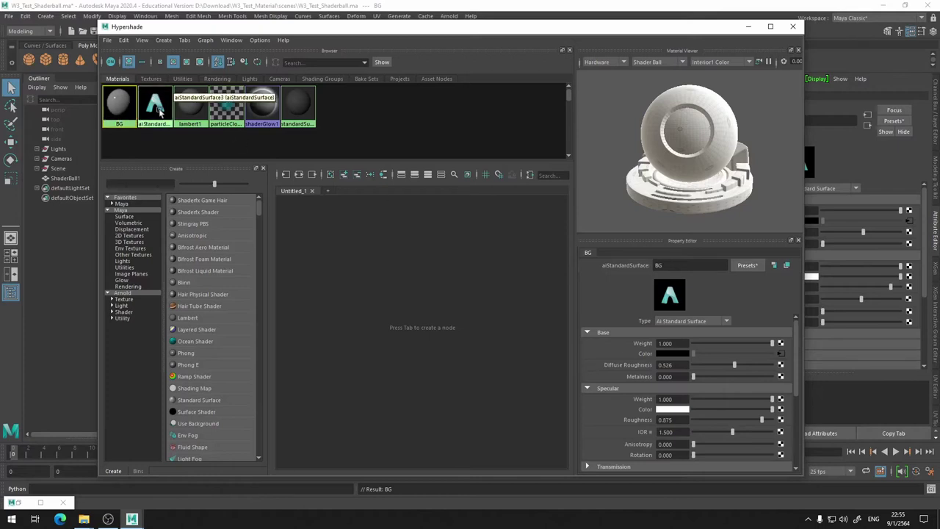
# Rename aiStandardSurface3 to MatStandard.
pyautogui.click(156, 114)
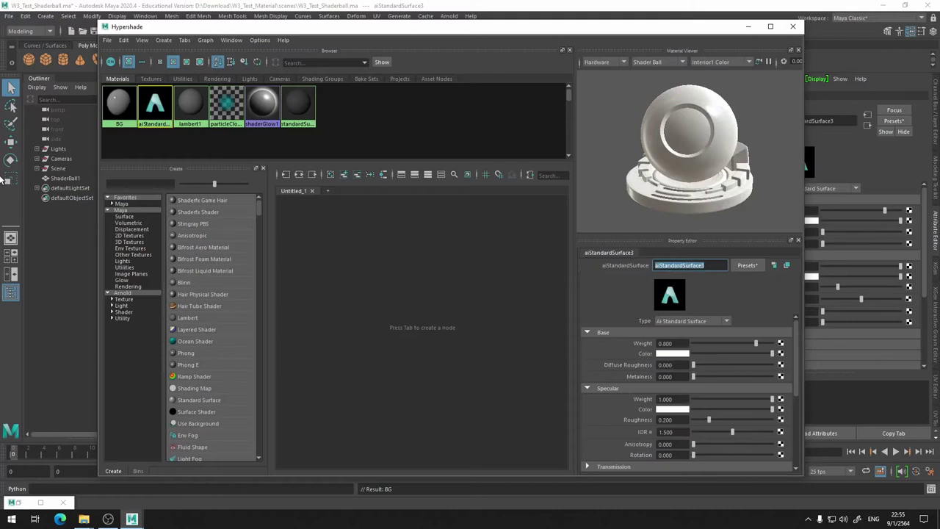
pyautogui.write('Mat')
pyautogui.press('Return')
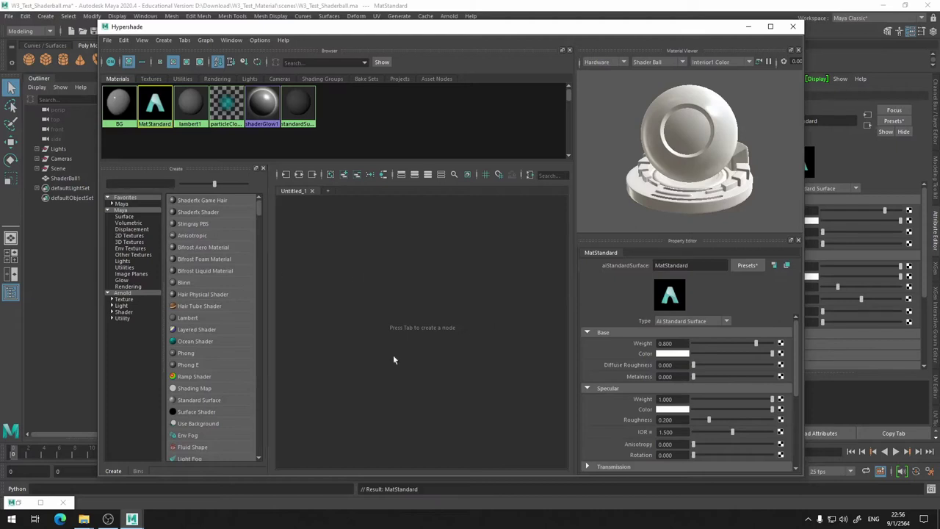
# Rotate the preview shader ball and compare the BG and MatStandard materials, ending on BG.
pyautogui.keyDown('alt'); pyautogui.moveTo(708, 143); pyautogui.dragTo(712, 150); pyautogui.keyUp('alt')
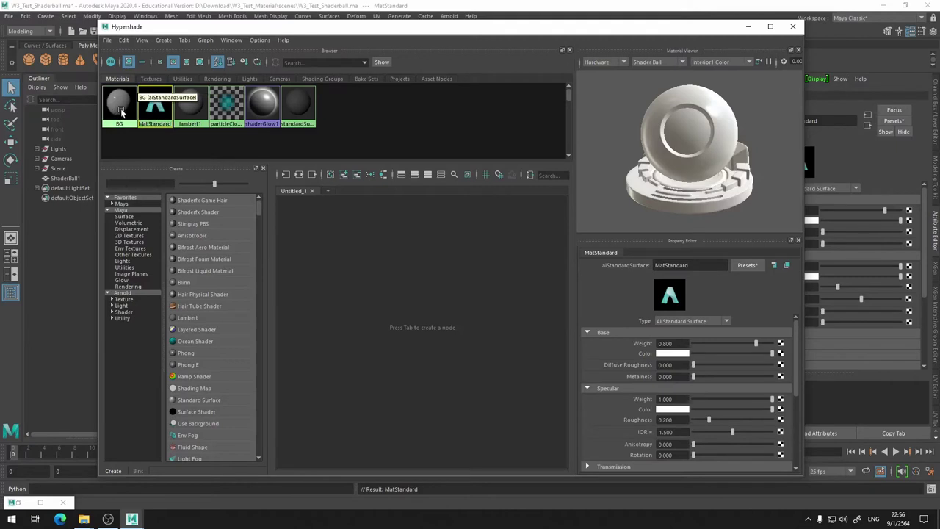
pyautogui.click(122, 112)
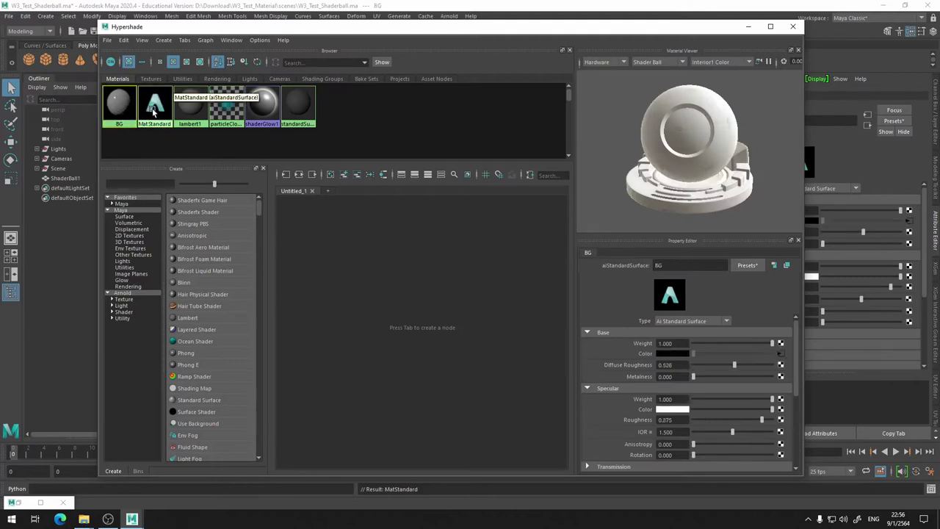
pyautogui.click(153, 110)
pyautogui.click(130, 110)
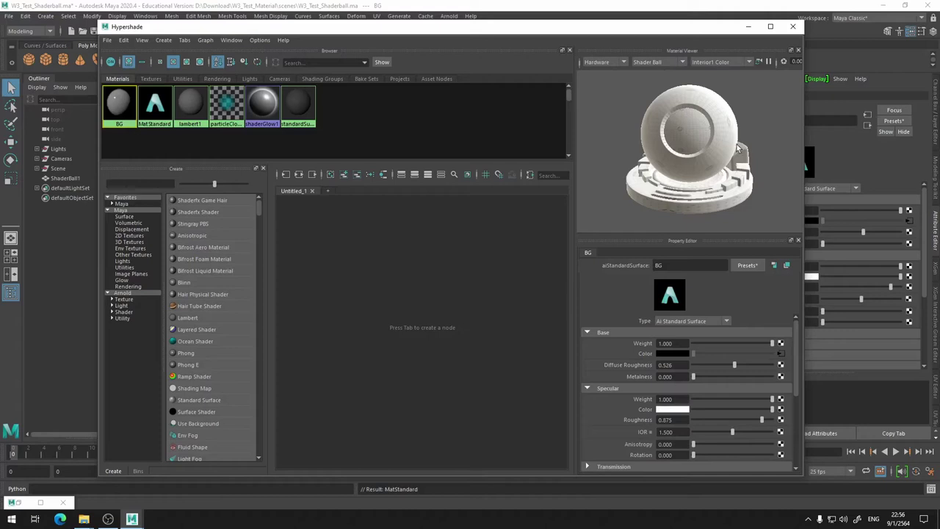
# Keep Hardware as the Material Viewer's preview renderer.
pyautogui.click(601, 63)
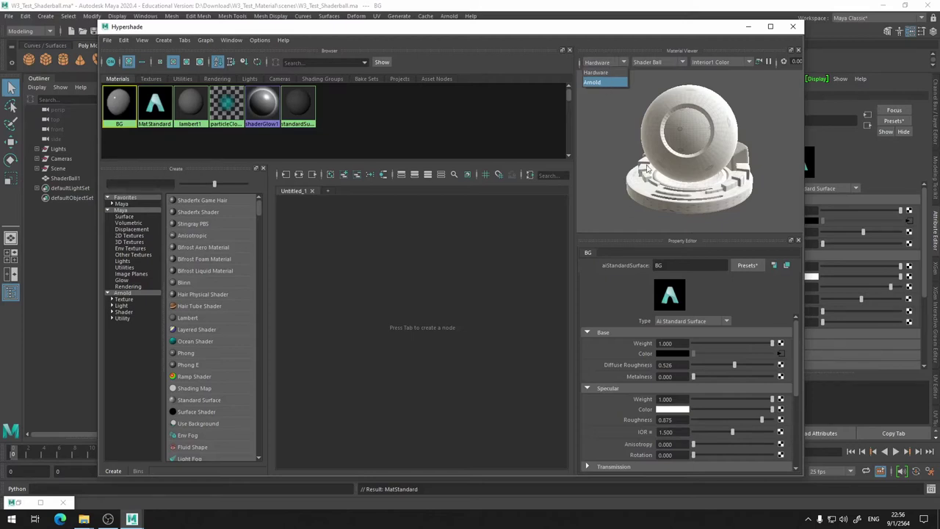
pyautogui.press('Up')
pyautogui.click(658, 46)
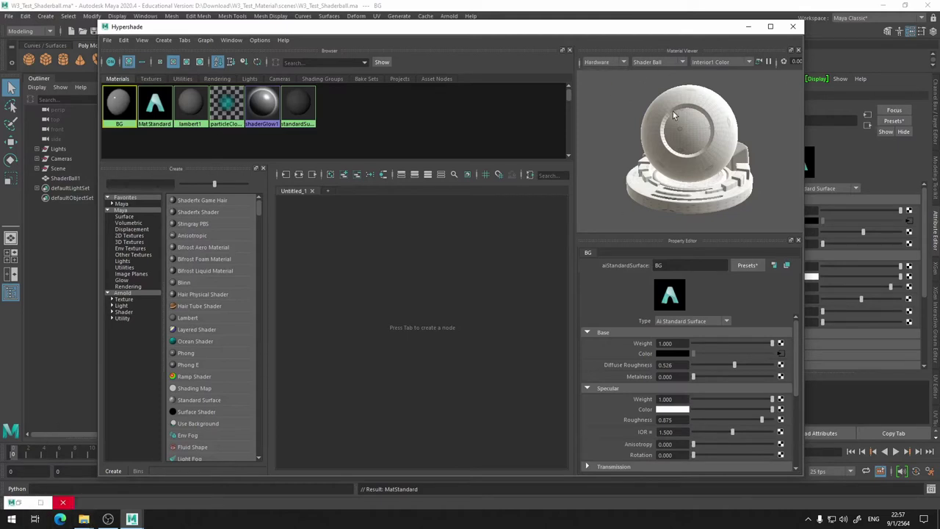
pyautogui.click(604, 65)
pyautogui.click(603, 65)
pyautogui.click(603, 66)
# Restore the Arnold RenderView to check the render, then minimise it again.
pyautogui.click(603, 74)
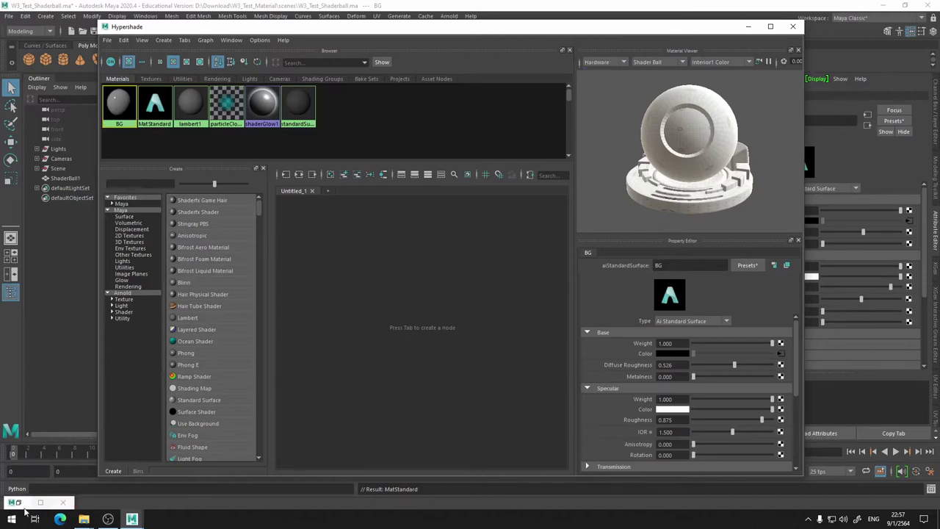
pyautogui.click(22, 507)
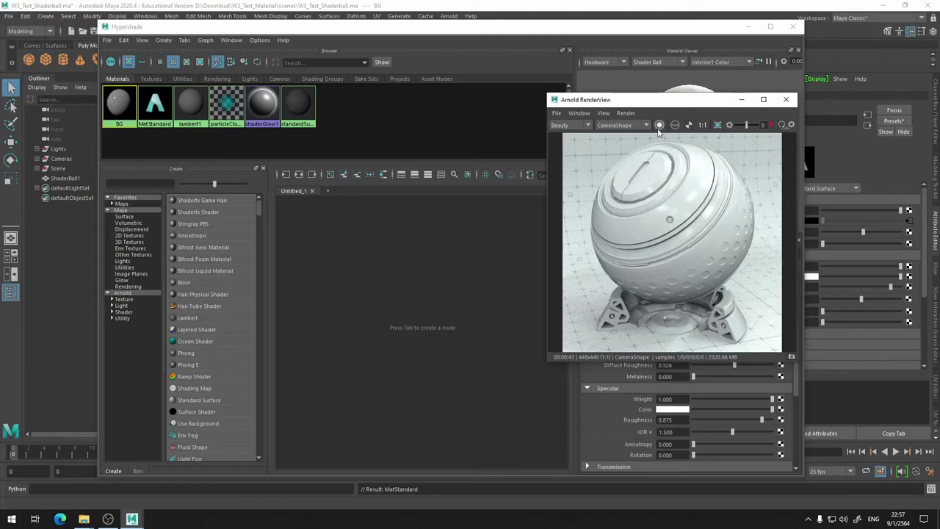
pyautogui.click(741, 100)
pyautogui.click(661, 60)
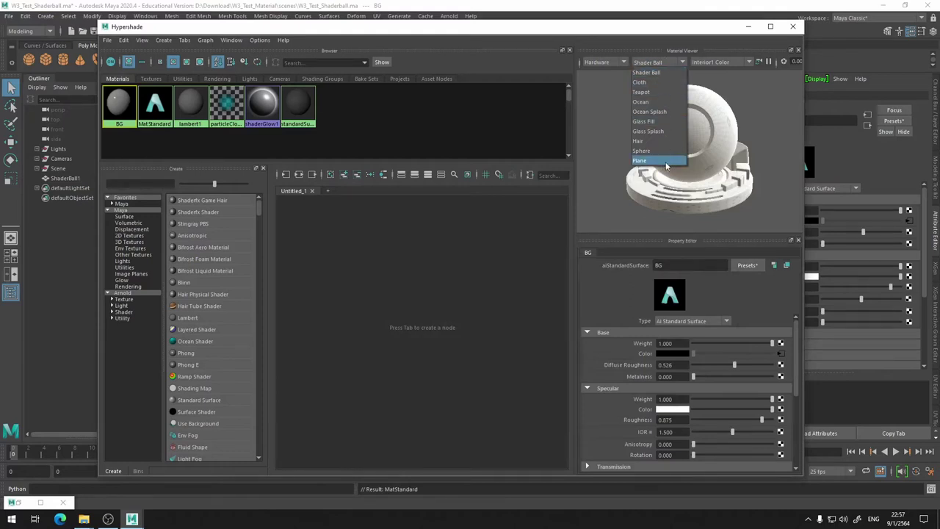
pyautogui.click(657, 83)
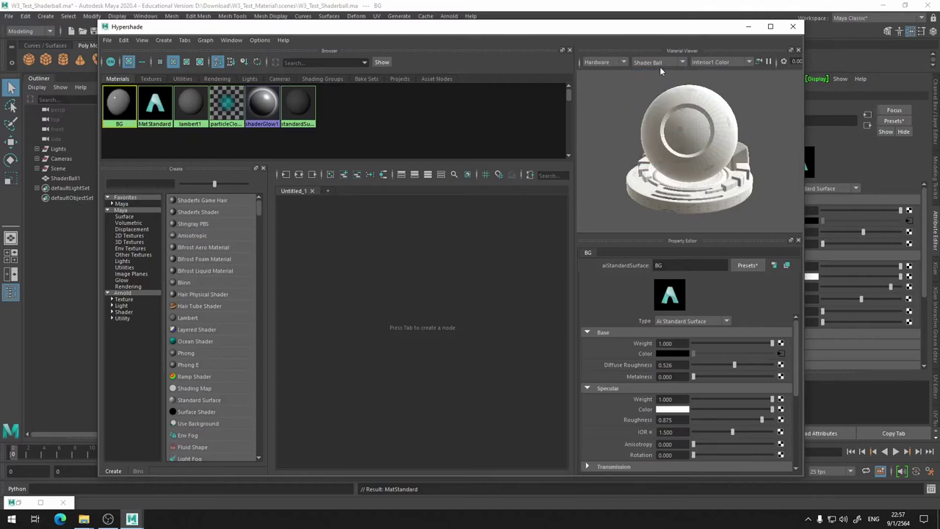
pyautogui.click(661, 61)
pyautogui.click(662, 90)
pyautogui.scroll(-1, 670, 62)
pyautogui.click(670, 61)
pyautogui.click(669, 60)
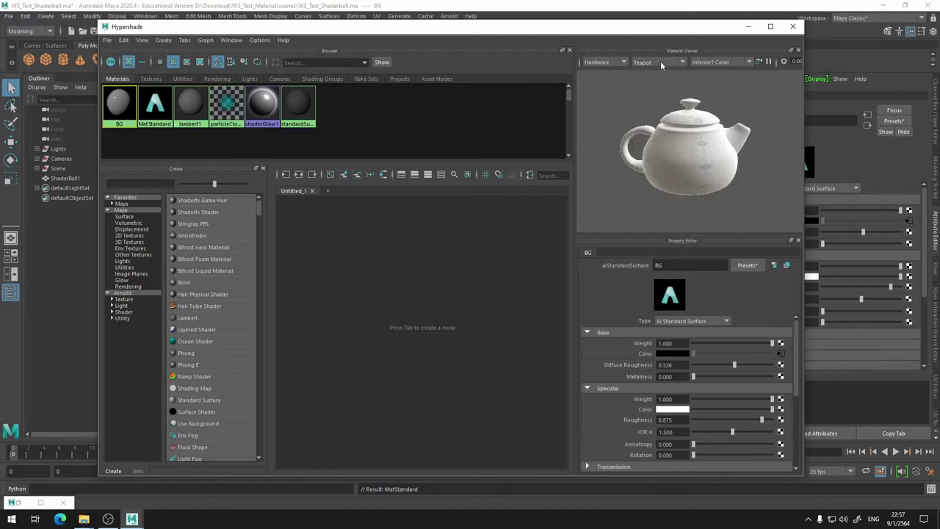
pyautogui.scroll(-1, 659, 61)
pyautogui.click(658, 59)
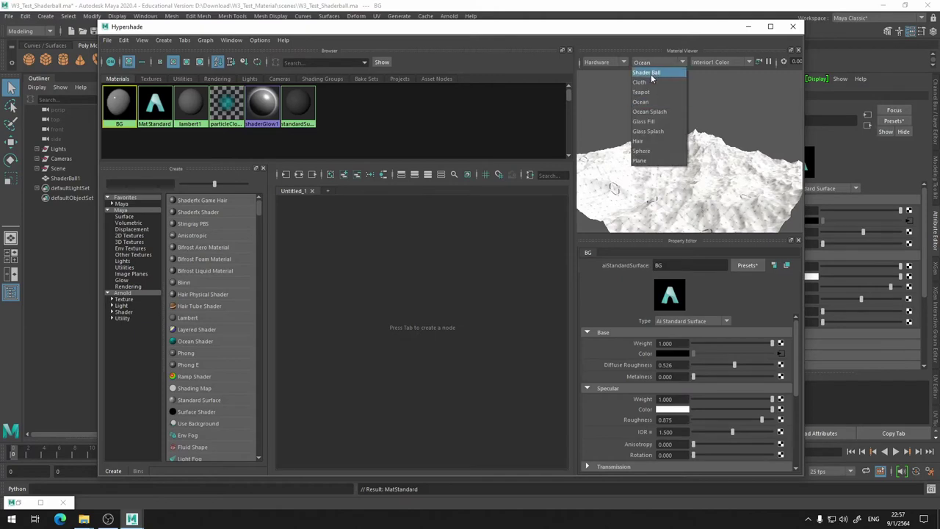
pyautogui.click(650, 74)
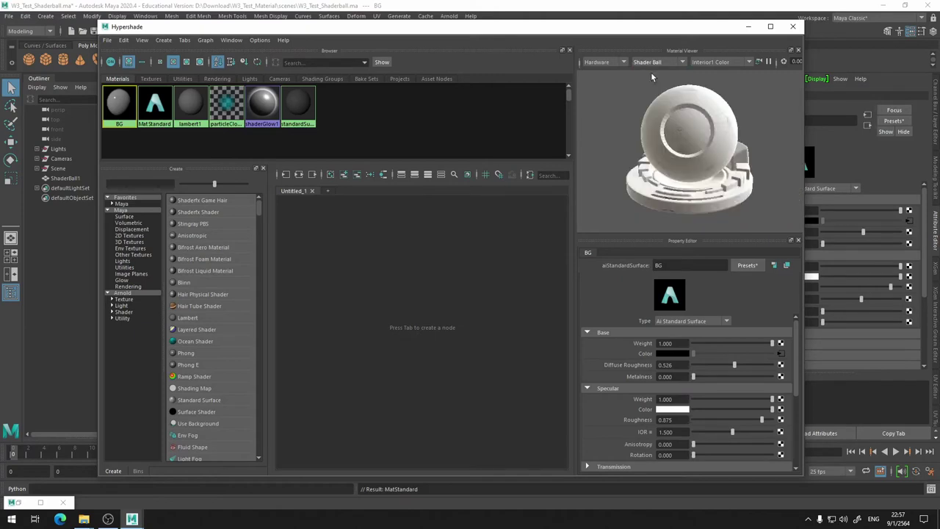
pyautogui.click(716, 63)
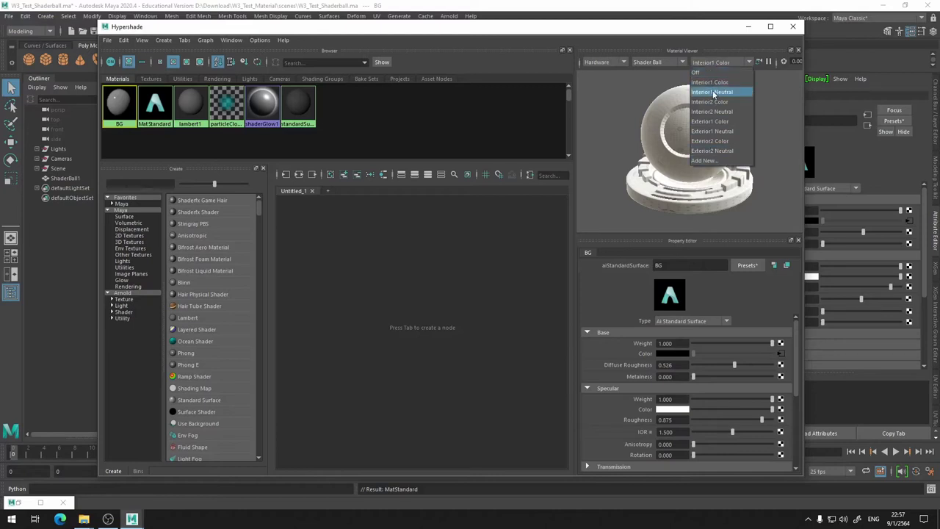
pyautogui.click(712, 93)
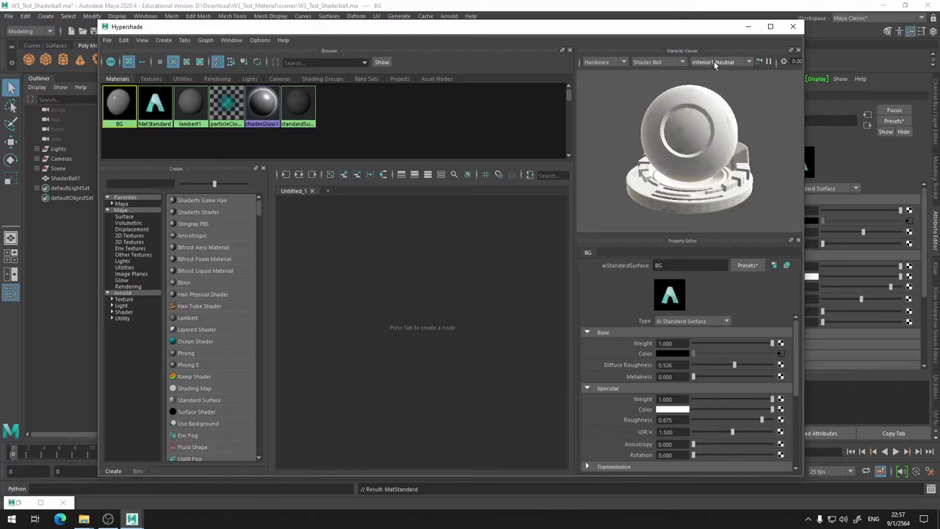
pyautogui.click(710, 66)
pyautogui.click(712, 72)
pyautogui.click(727, 61)
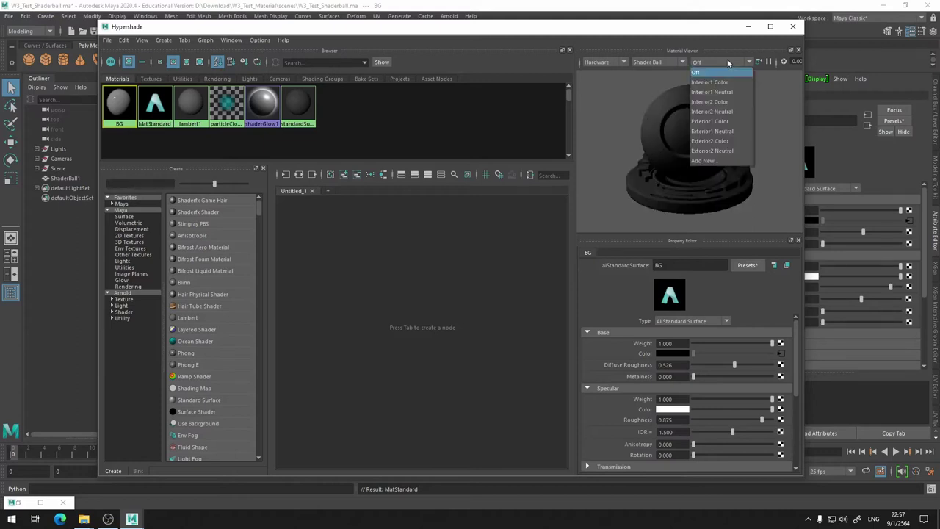
pyautogui.click(729, 123)
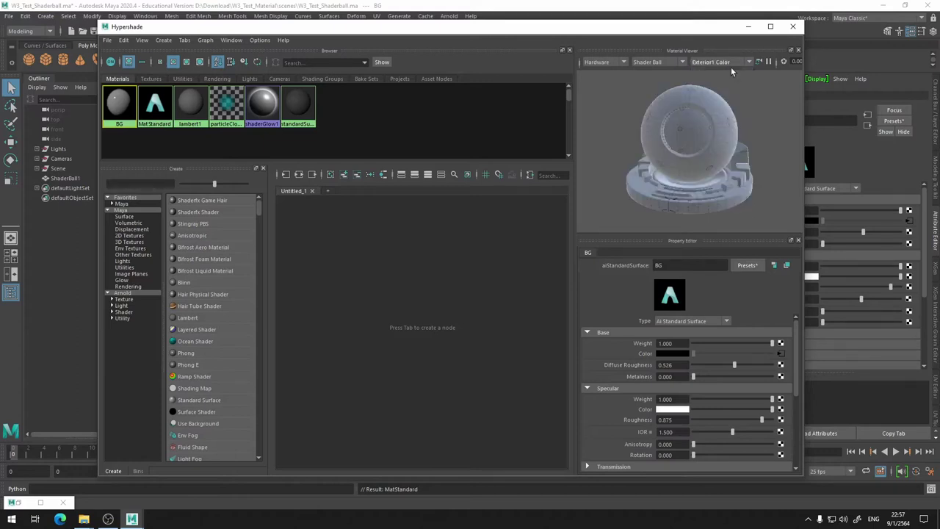
pyautogui.click(730, 67)
pyautogui.click(716, 92)
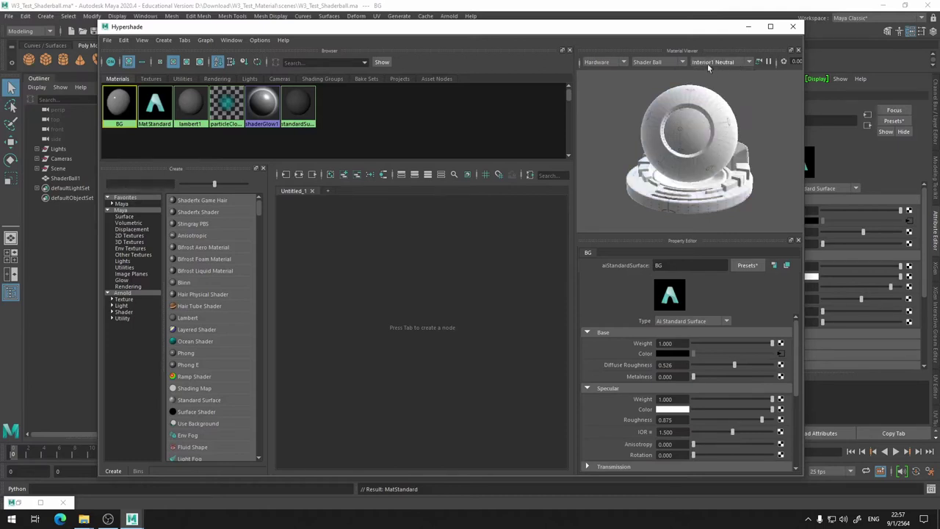
pyautogui.click(732, 62)
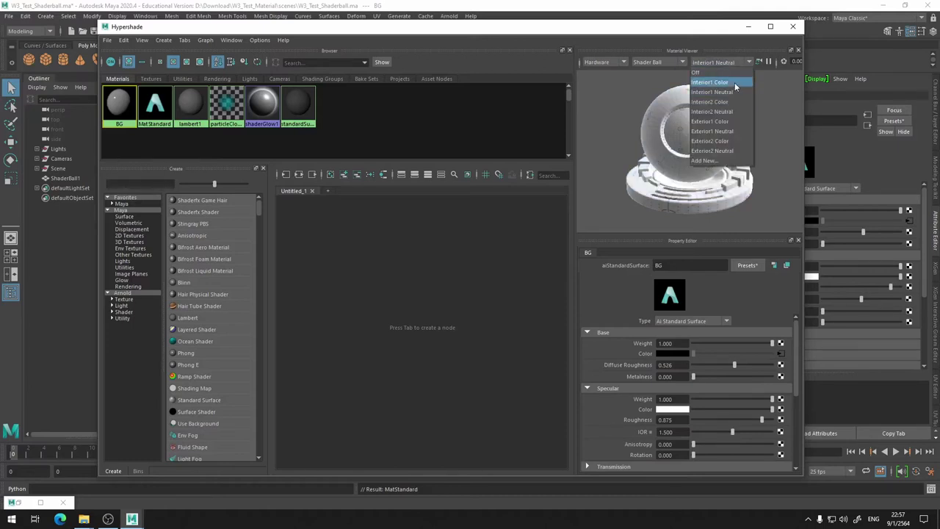
pyautogui.click(716, 80)
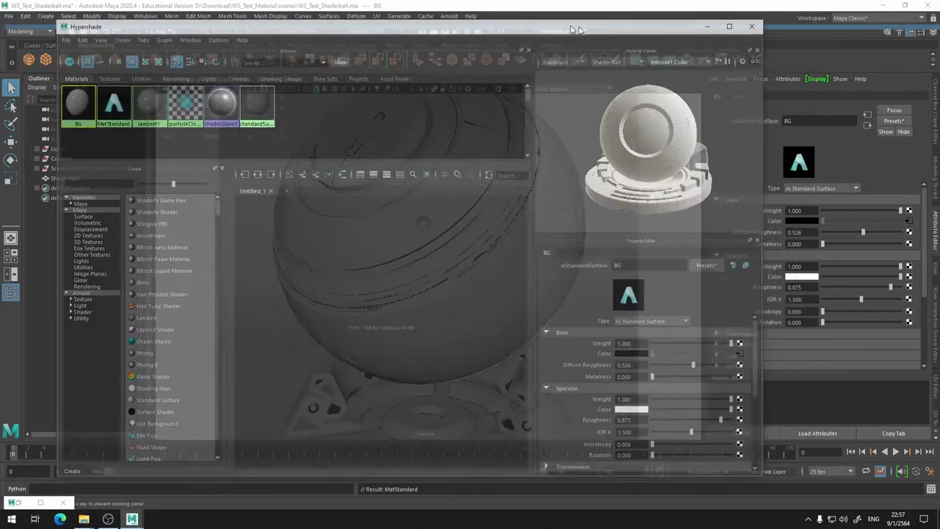
# Reposition the Hypershade window further left and scroll through the Create panel's node list.
pyautogui.moveTo(620, 28)
pyautogui.mouseDown()
pyautogui.moveTo(541, 32)
pyautogui.moveTo(527, 47)
pyautogui.mouseUp()
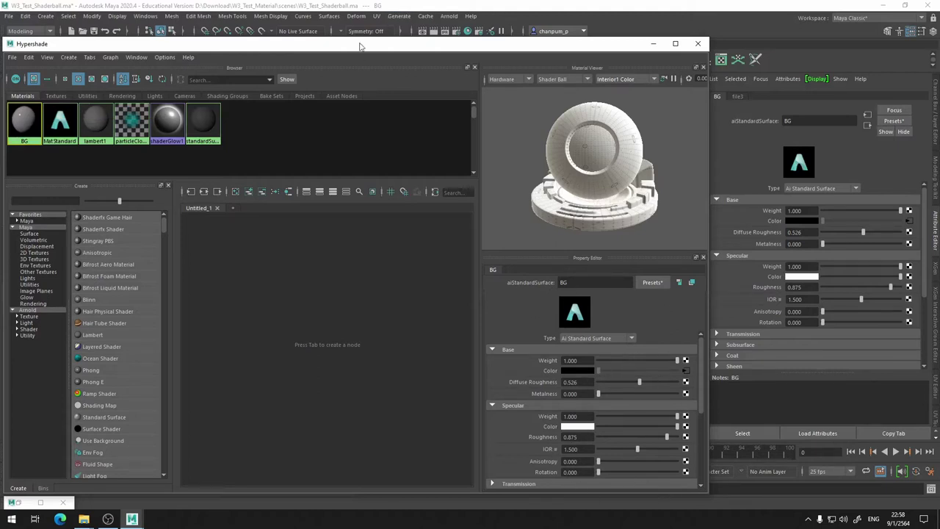
pyautogui.moveTo(373, 47); pyautogui.dragTo(422, 34)
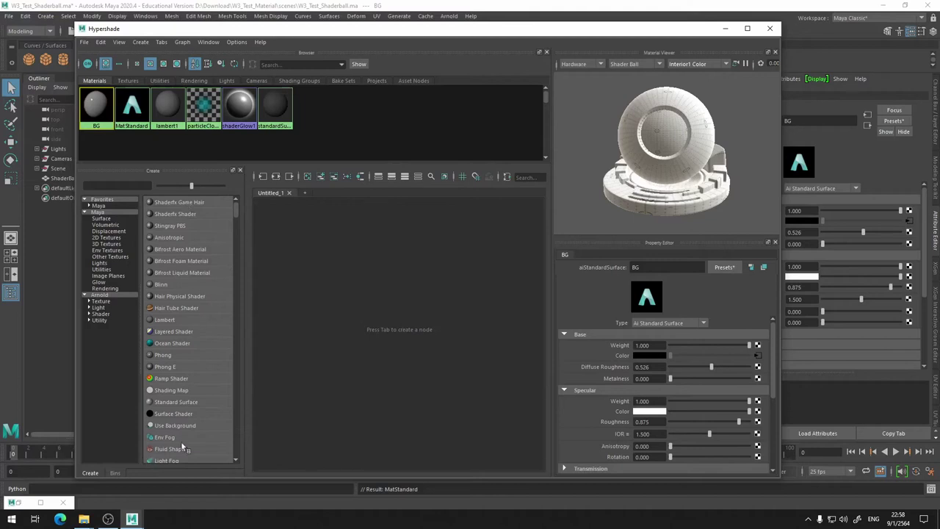
pyautogui.scroll(-7, 184, 302)
pyautogui.scroll(7, 191, 276)
pyautogui.moveTo(235, 216); pyautogui.dragTo(248, 428)
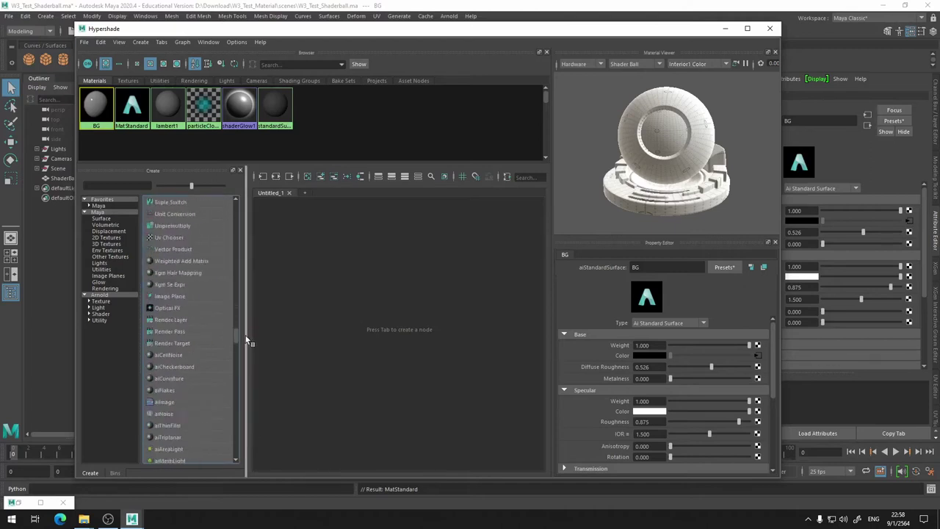
pyautogui.moveTo(248, 428); pyautogui.dragTo(239, 192)
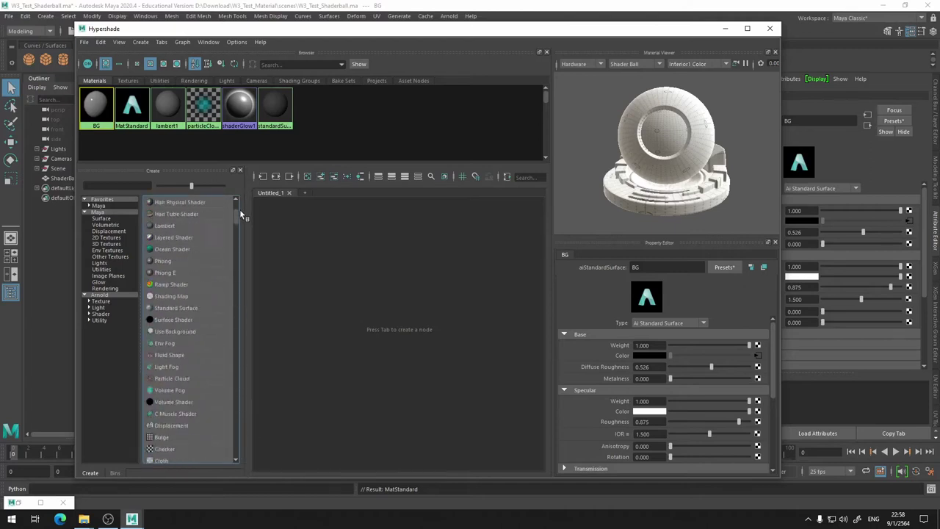
pyautogui.scroll(-10, 212, 344)
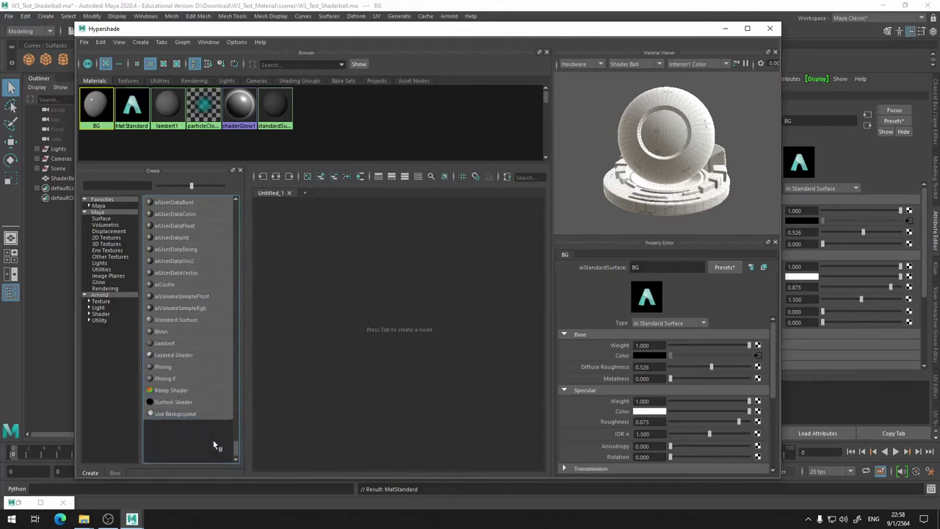
pyautogui.moveTo(235, 248)
pyautogui.mouseDown()
pyautogui.moveTo(236, 208)
pyautogui.moveTo(246, 449)
pyautogui.mouseUp()
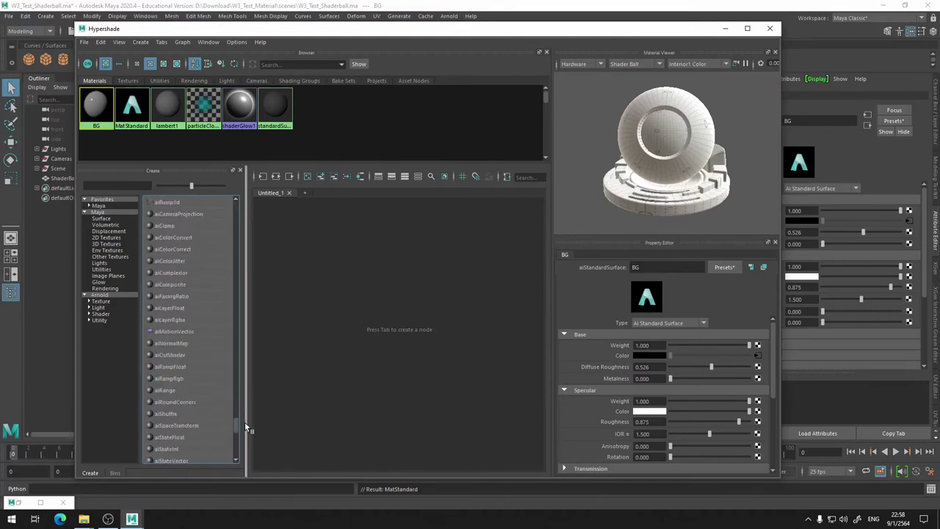
# Step through Favorites, Maya, Surface, Volumetric and Displacement, ending on 2D Textures.
pyautogui.click(99, 206)
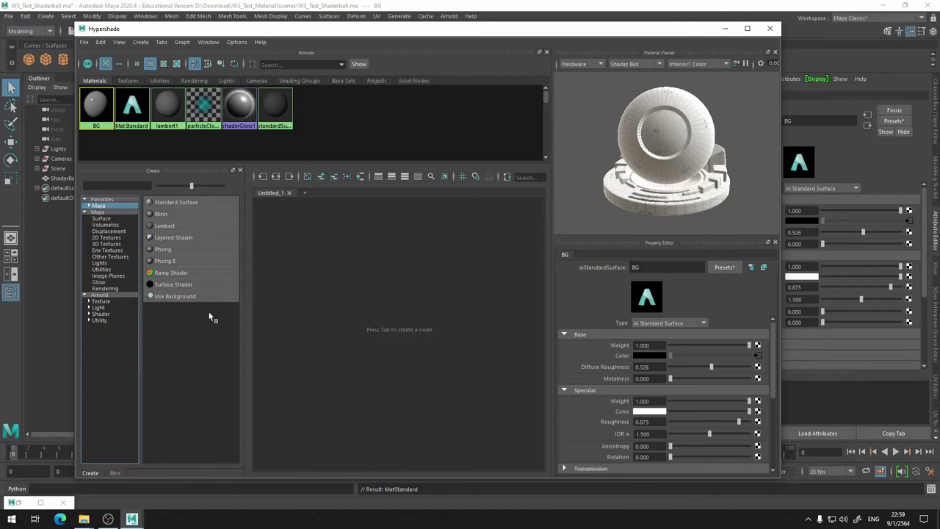
pyautogui.click(119, 211)
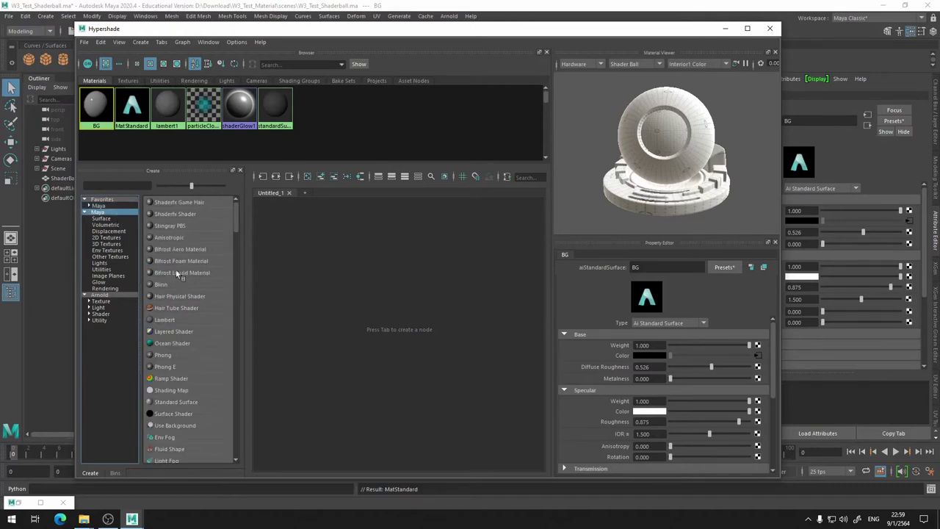
pyautogui.click(103, 218)
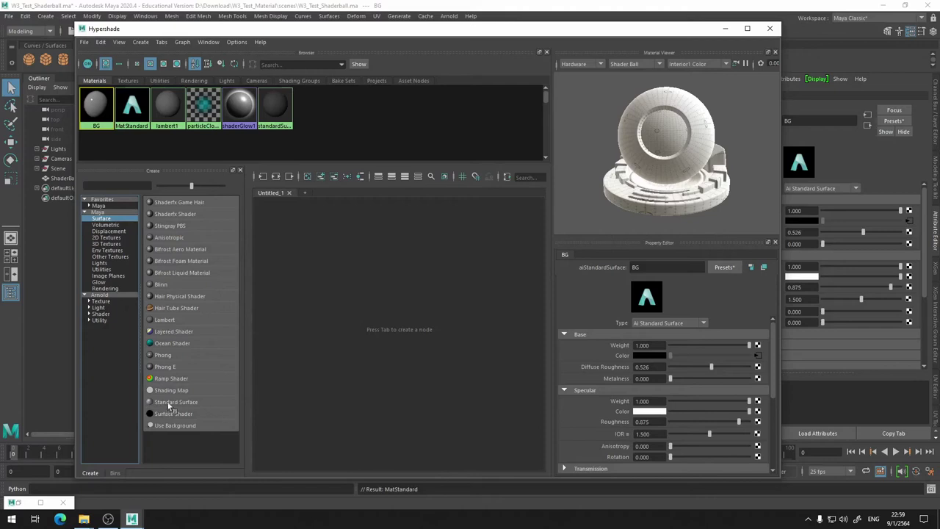
pyautogui.click(117, 225)
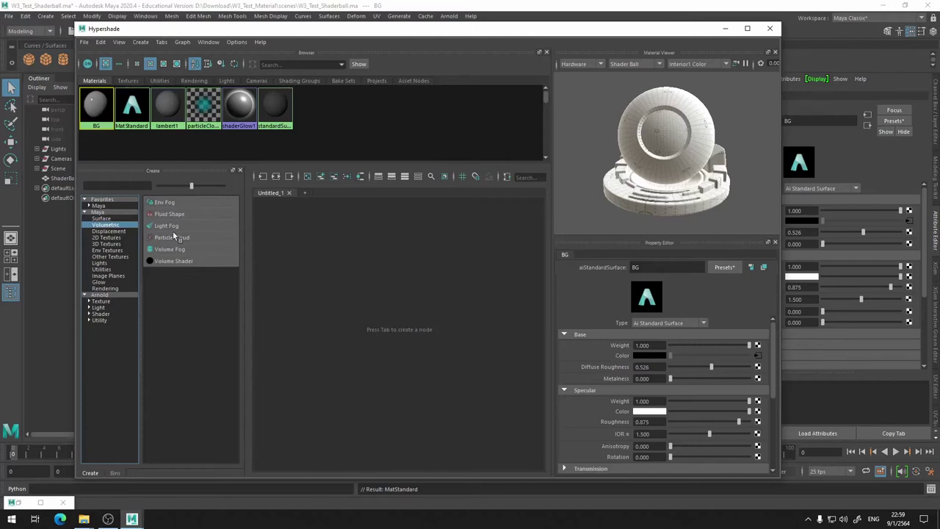
pyautogui.click(115, 232)
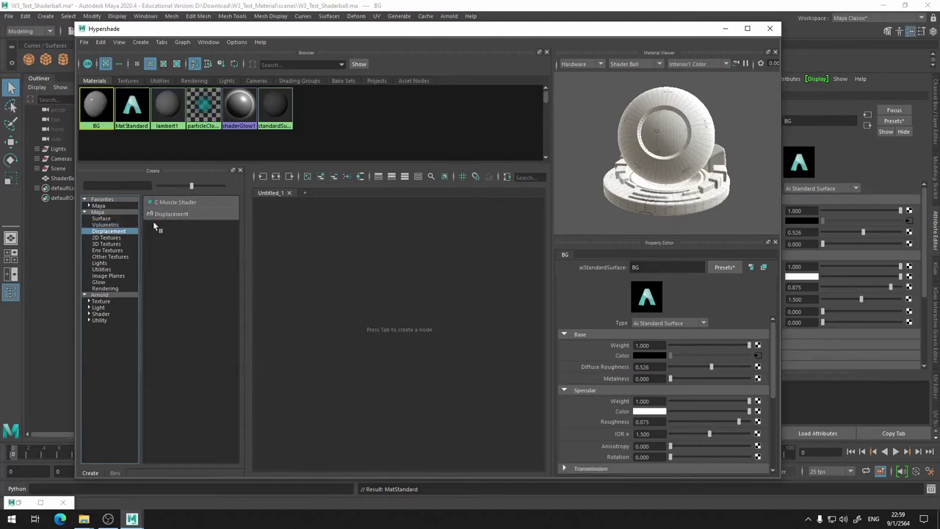
pyautogui.click(111, 238)
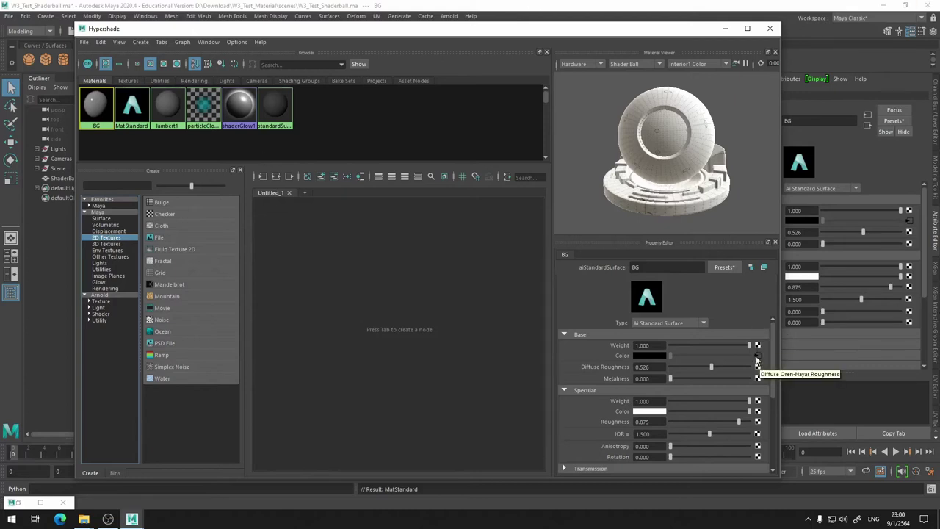
# Load MatStandard, open its Base Color texture chooser without adding one, then list 3D textures.
pyautogui.click(136, 109)
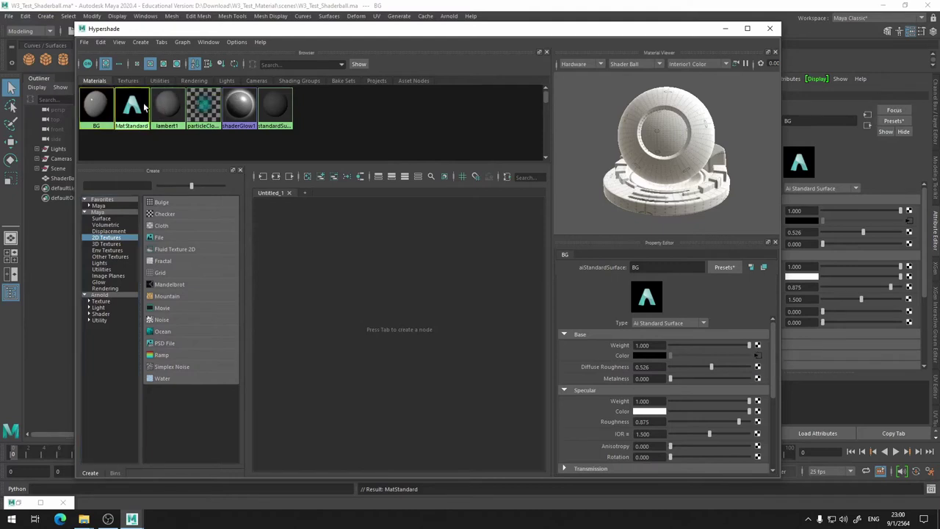
pyautogui.click(757, 356)
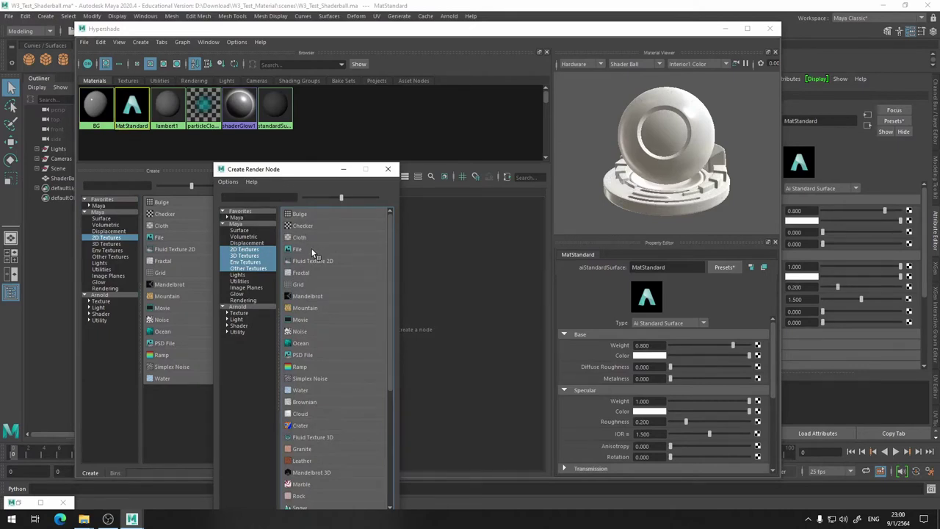
pyautogui.moveTo(309, 252); pyautogui.dragTo(316, 247)
pyautogui.click(392, 174)
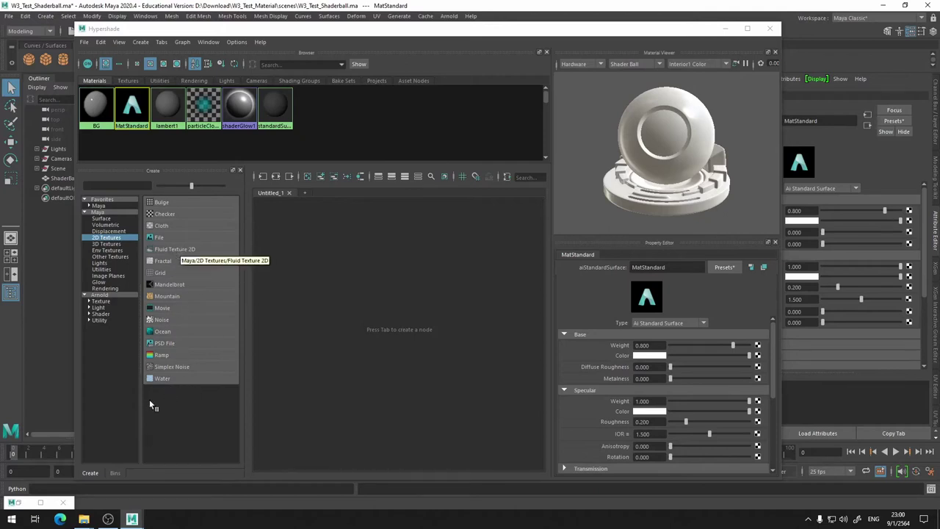
pyautogui.click(113, 243)
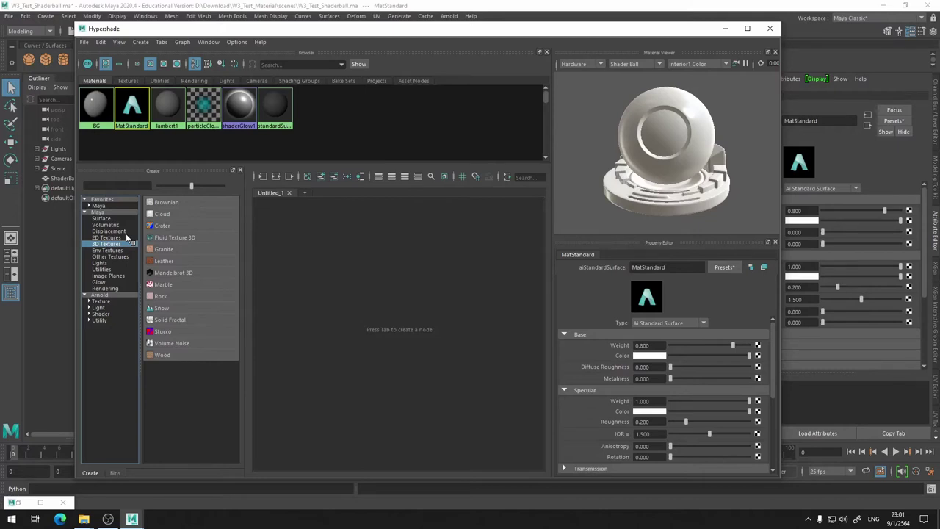
# Browse the Environment, Lights and Utility node categories in the Create panel.
pyautogui.moveTo(246, 29)
pyautogui.mouseDown()
pyautogui.moveTo(393, 49)
pyautogui.moveTo(281, 44)
pyautogui.mouseUp()
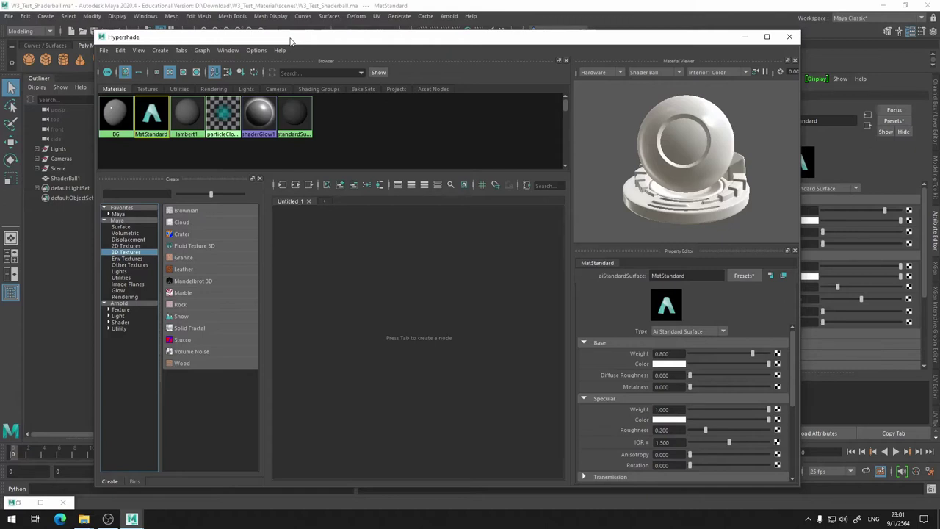
pyautogui.click(130, 258)
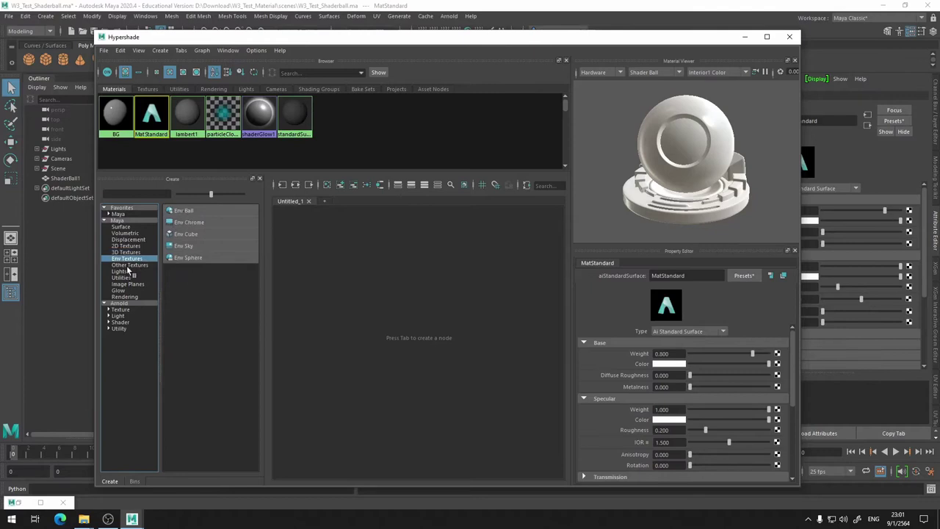
pyautogui.click(129, 272)
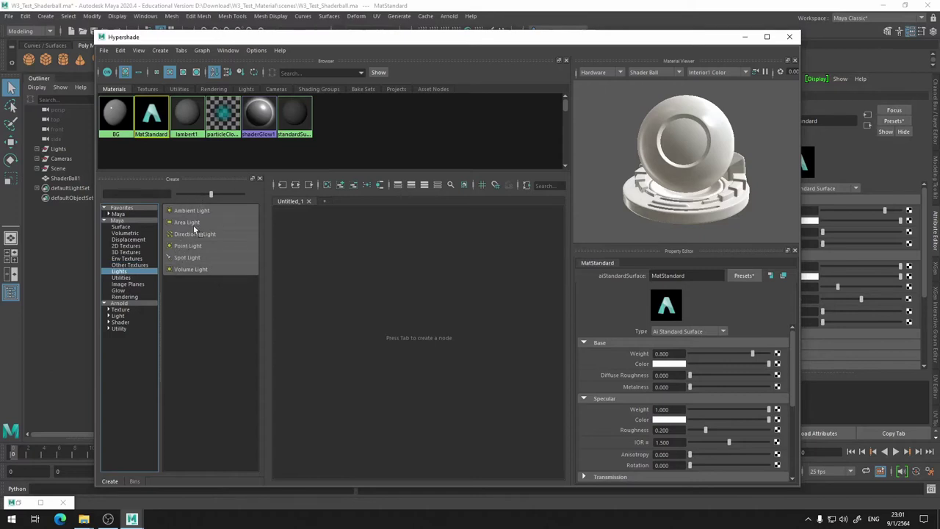
pyautogui.click(132, 278)
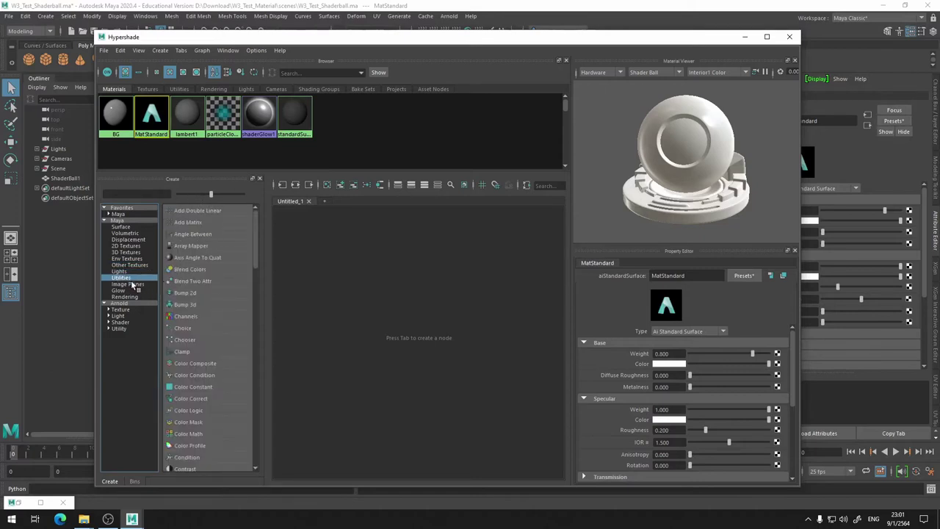
pyautogui.scroll(-4, 225, 359)
pyautogui.scroll(4, 225, 359)
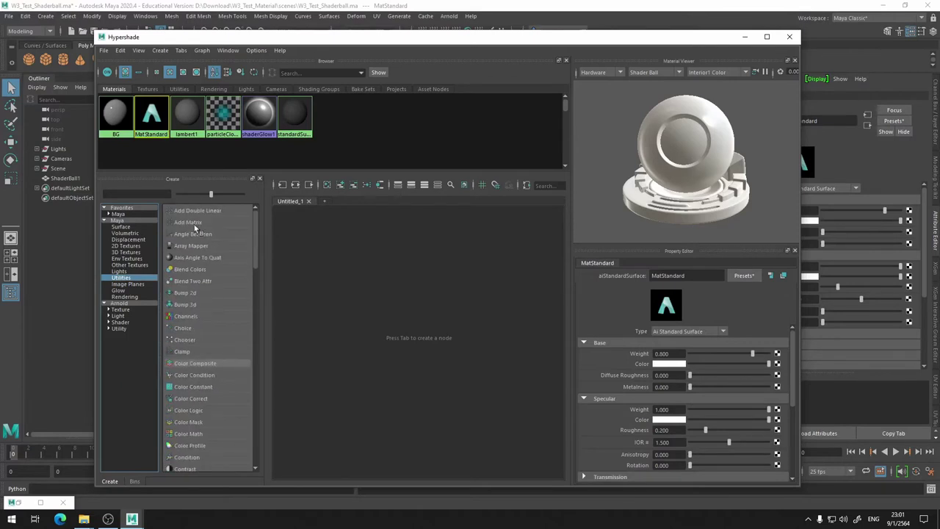
pyautogui.scroll(-8, 204, 366)
pyautogui.scroll(-8, 207, 356)
pyautogui.scroll(-6, 208, 354)
pyautogui.scroll(6, 207, 353)
pyautogui.scroll(4, 221, 301)
pyautogui.scroll(8, 217, 279)
pyautogui.scroll(4, 218, 279)
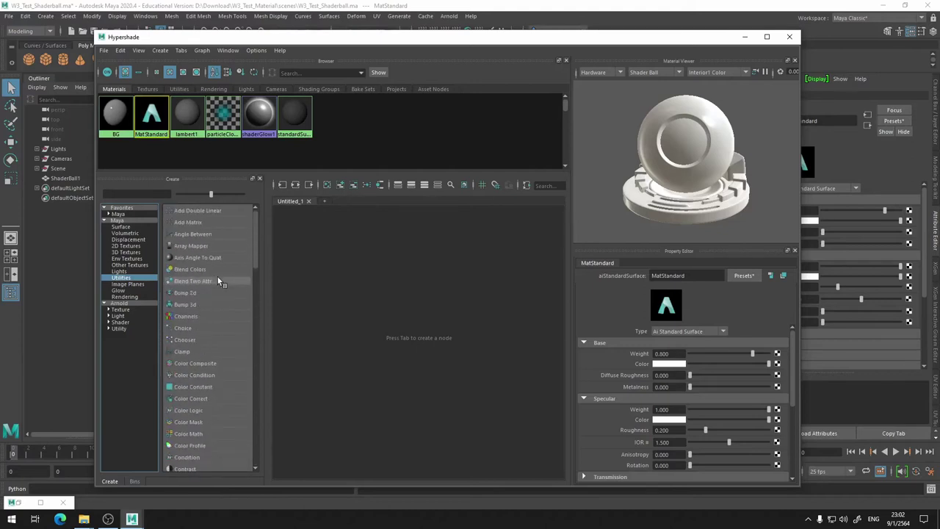
# Browse the Image Plane, Rendering and Arnold Texture node categories.
pyautogui.click(128, 284)
pyautogui.click(126, 291)
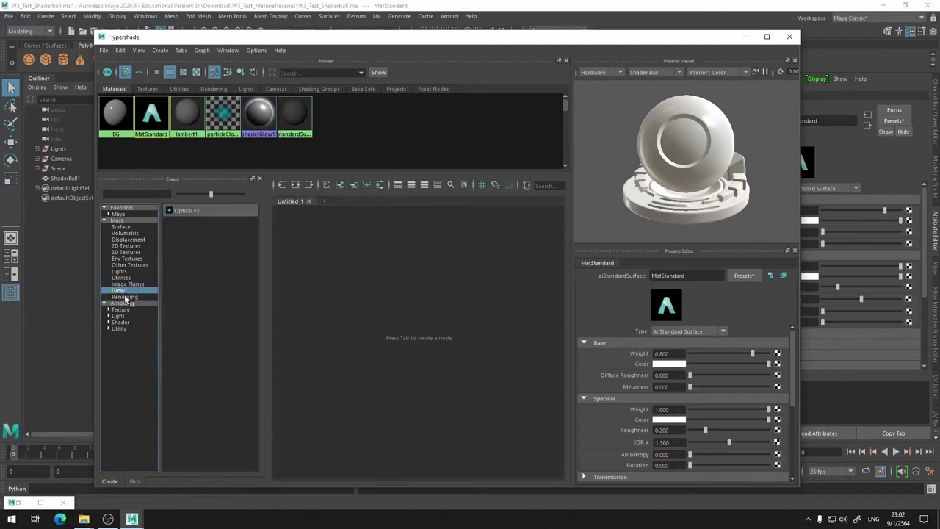
pyautogui.click(126, 296)
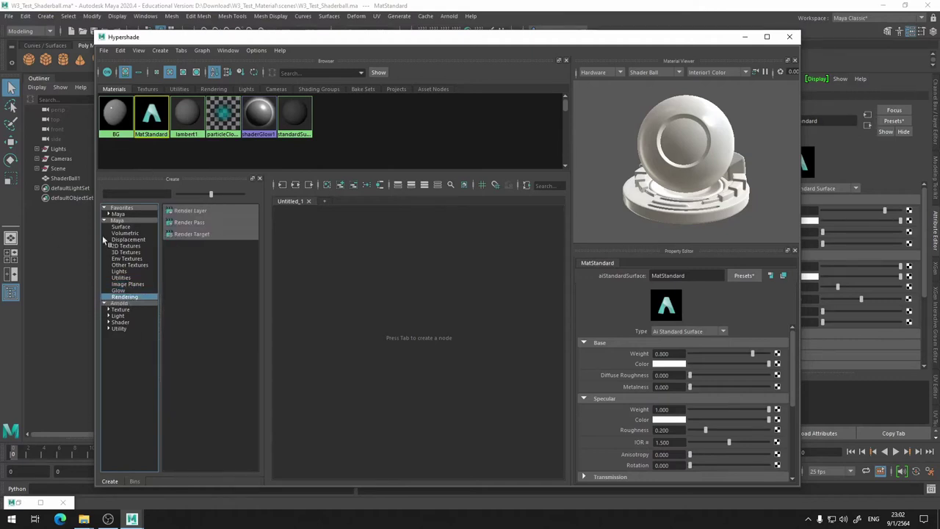
pyautogui.click(118, 302)
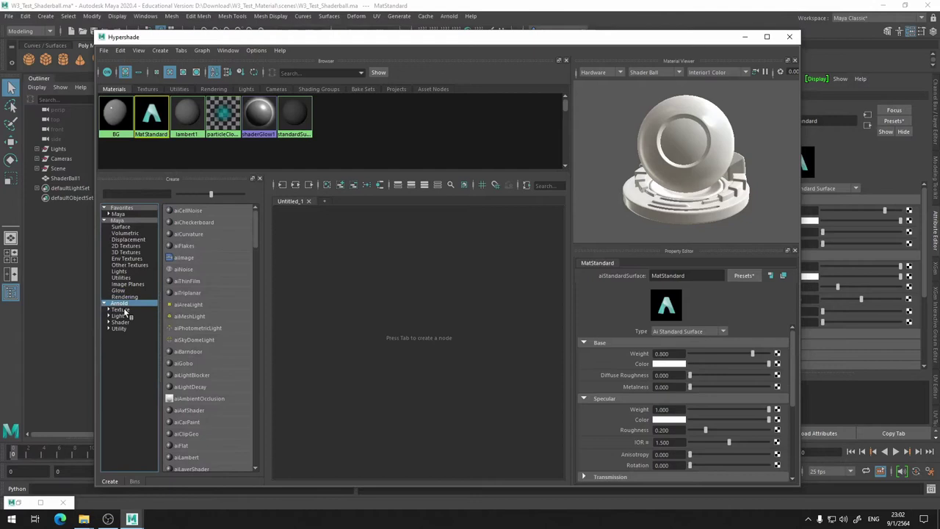
pyautogui.click(119, 309)
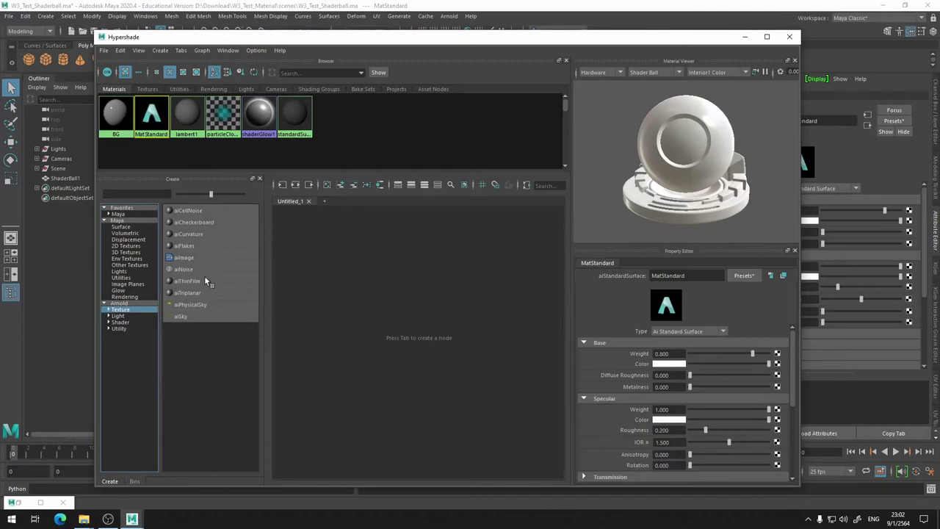
# Check the Arnold shaders, then create a Standard Surface material from Maya > Surface.
pyautogui.click(120, 323)
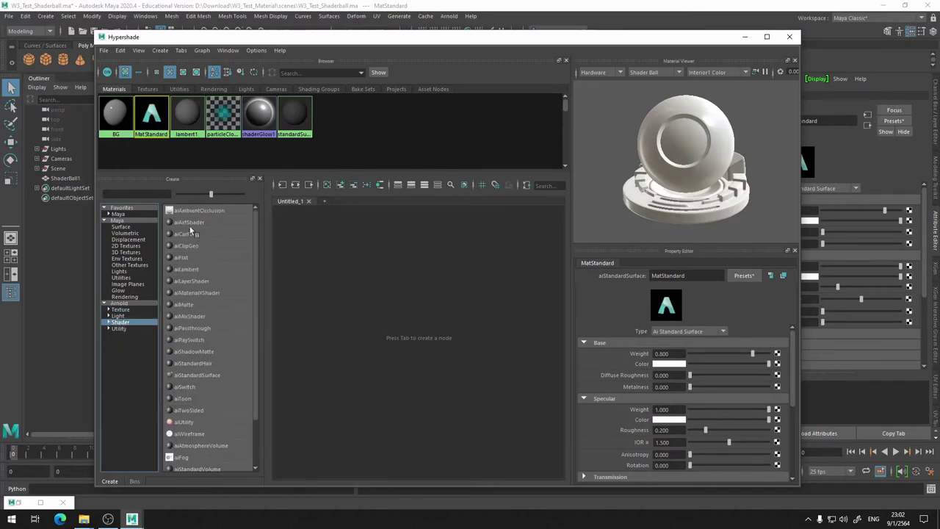
pyautogui.scroll(-1, 195, 224)
pyautogui.scroll(-1, 195, 224)
pyautogui.scroll(2, 195, 224)
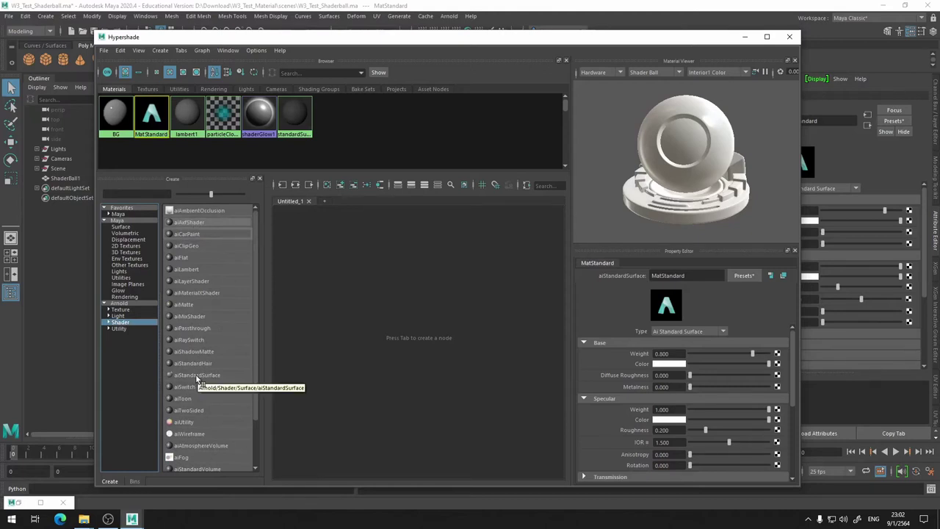
pyautogui.click(133, 227)
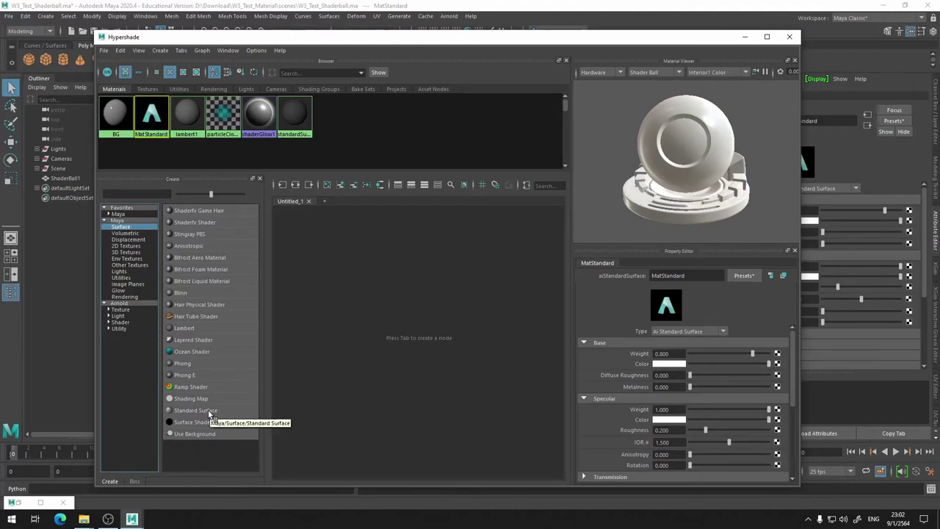
pyautogui.click(210, 411)
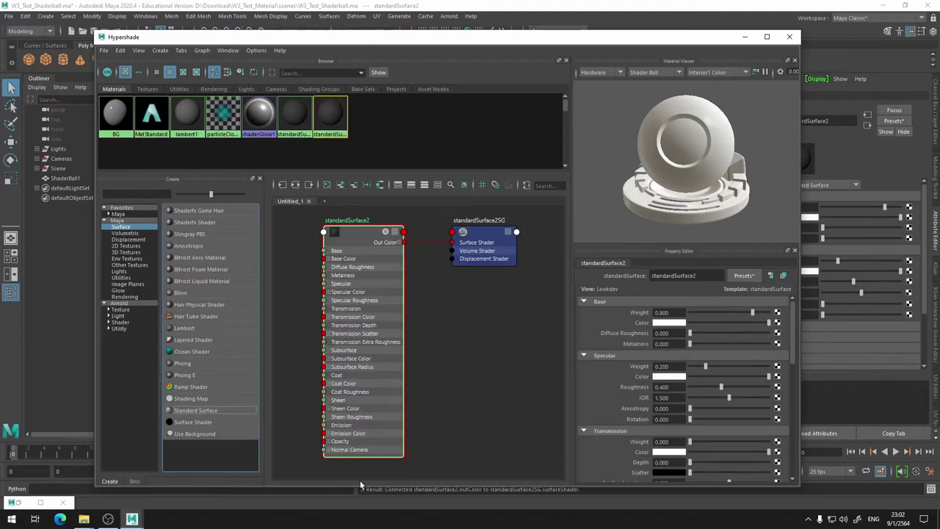
# Scroll standardSurface2's properties, then view MatStandard's and standardSurface1's attributes in turn.
pyautogui.scroll(-5, 709, 367)
pyautogui.scroll(-5, 703, 370)
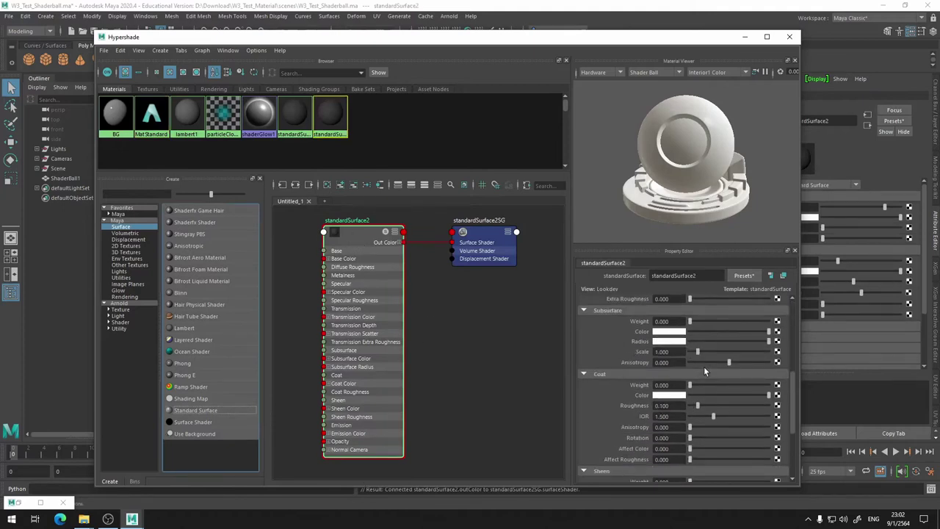
pyautogui.scroll(-2, 703, 370)
pyautogui.scroll(-2, 704, 371)
pyautogui.scroll(-2, 704, 371)
pyautogui.scroll(-1, 703, 371)
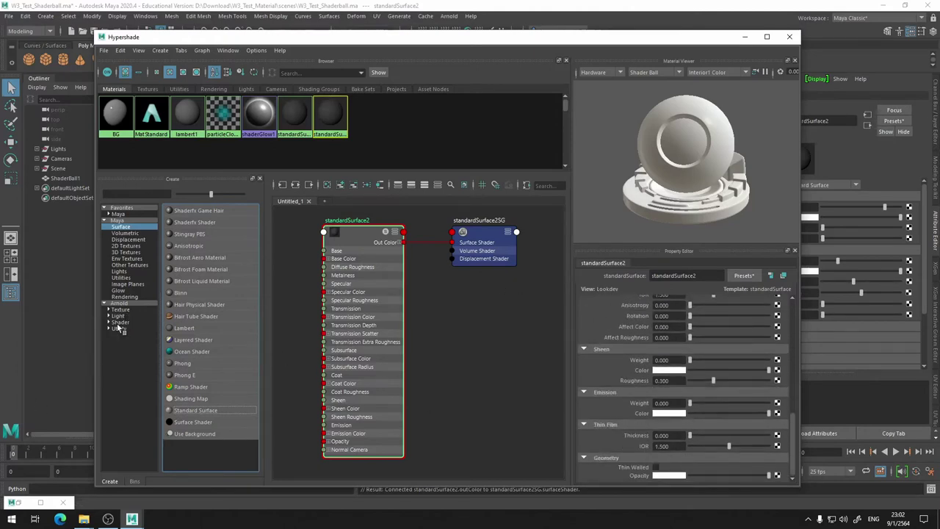
pyautogui.click(151, 117)
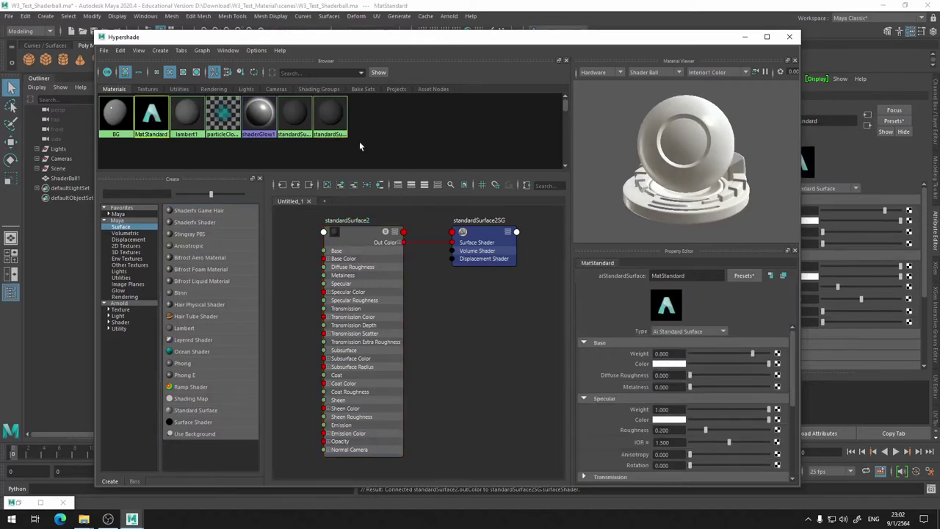
pyautogui.click(292, 116)
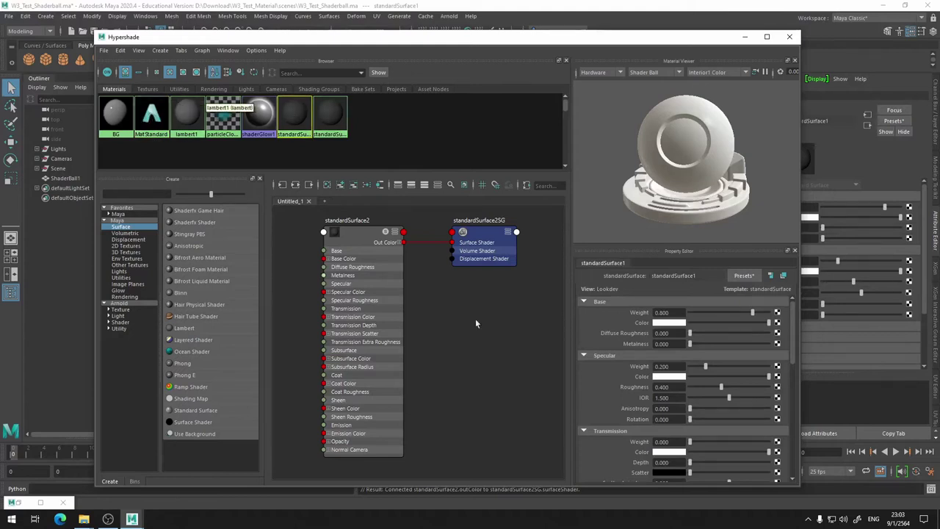
# Toggle between MatStandard and standardSurface1, then list Arnold shaders and Maya surface materials.
pyautogui.click(141, 116)
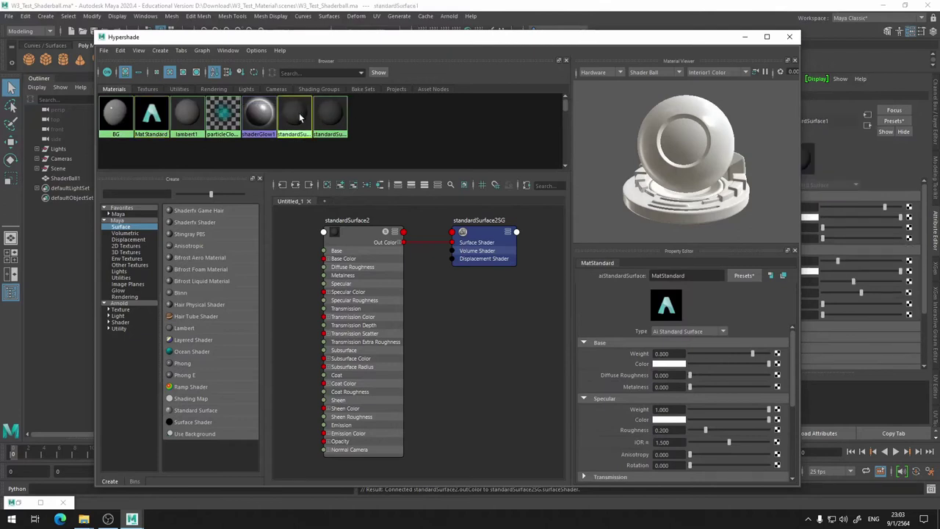
pyautogui.click(299, 118)
pyautogui.click(150, 116)
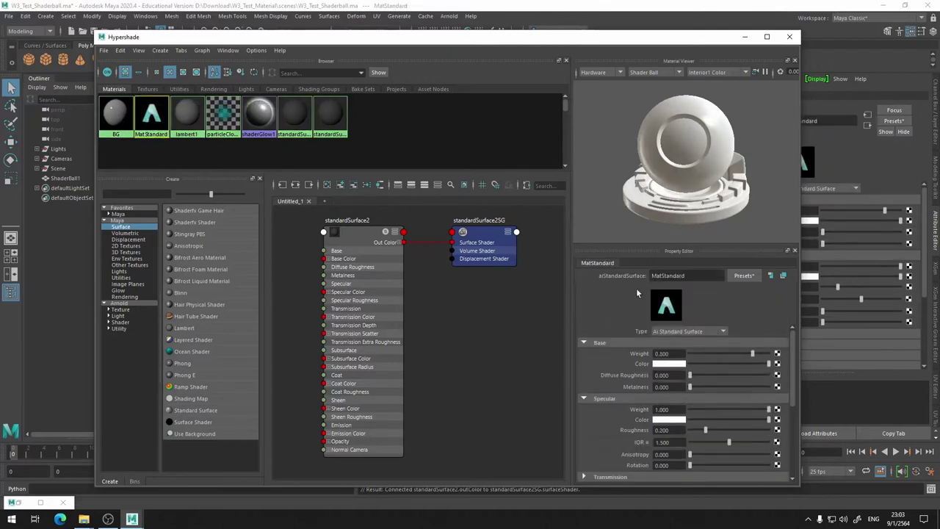
pyautogui.click(124, 323)
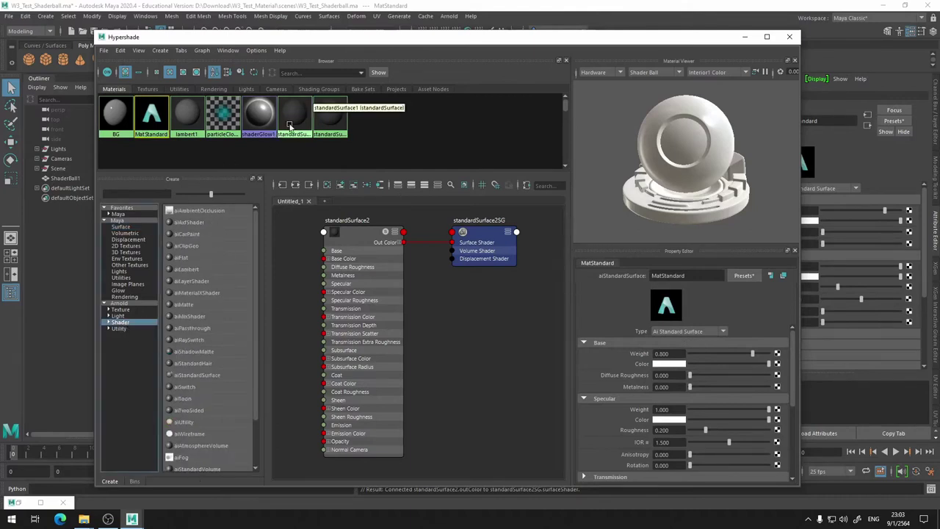
pyautogui.click(129, 222)
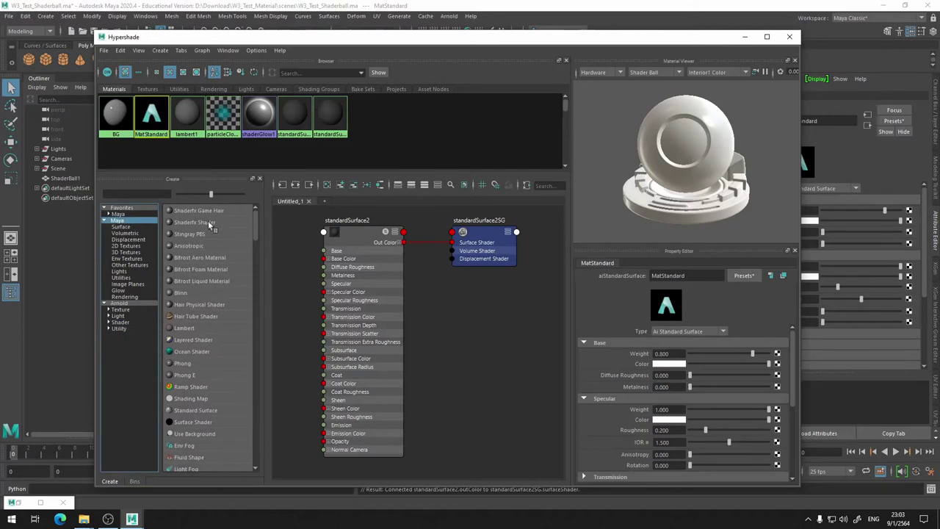
pyautogui.click(124, 226)
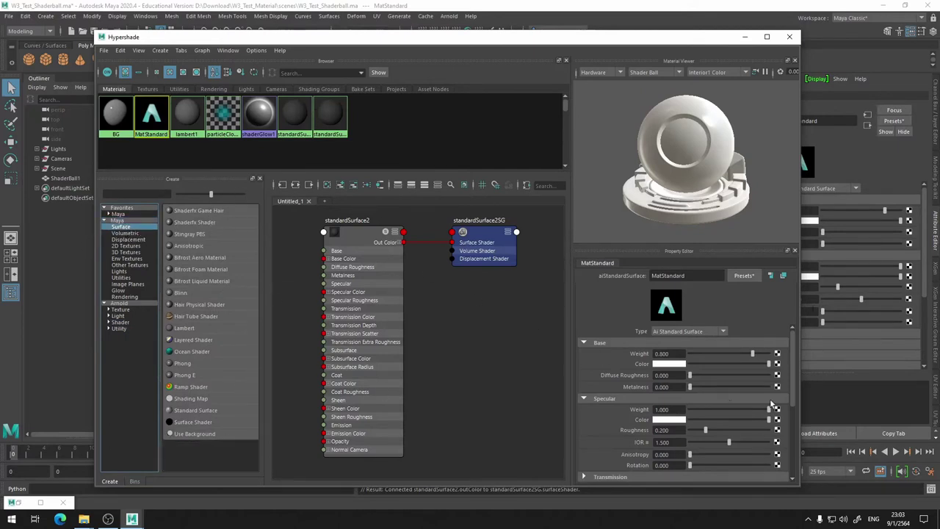
# Compare MatStandard's and standardSurface1's attribute values by scrolling through each.
pyautogui.click(292, 116)
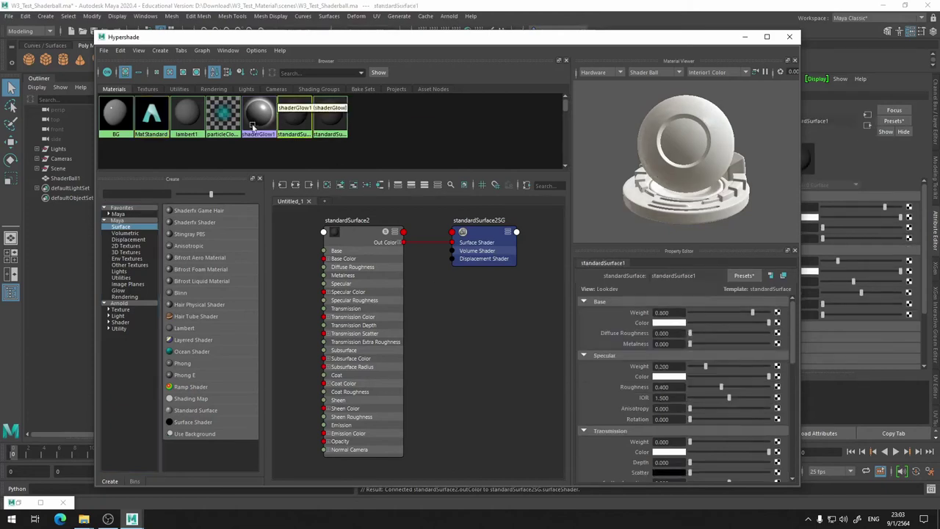
pyautogui.click(152, 118)
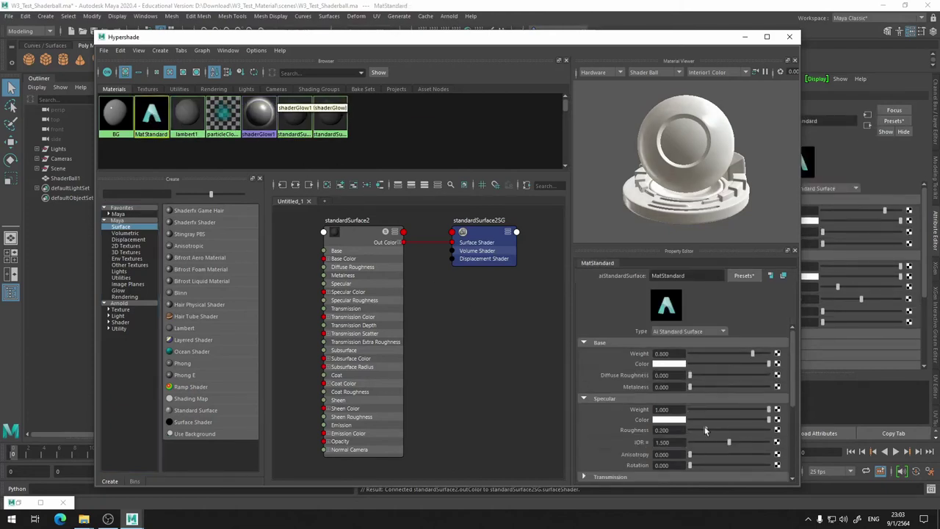
pyautogui.scroll(-5, 712, 411)
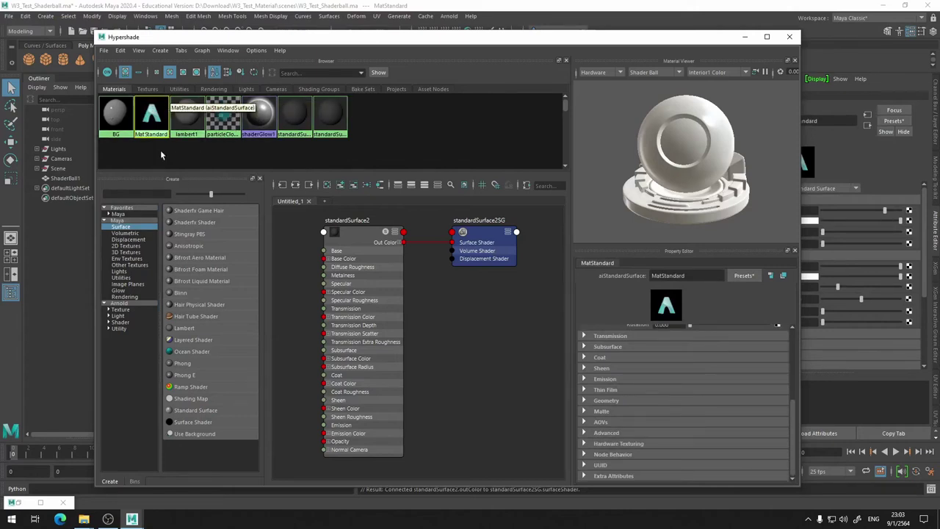
pyautogui.click(292, 117)
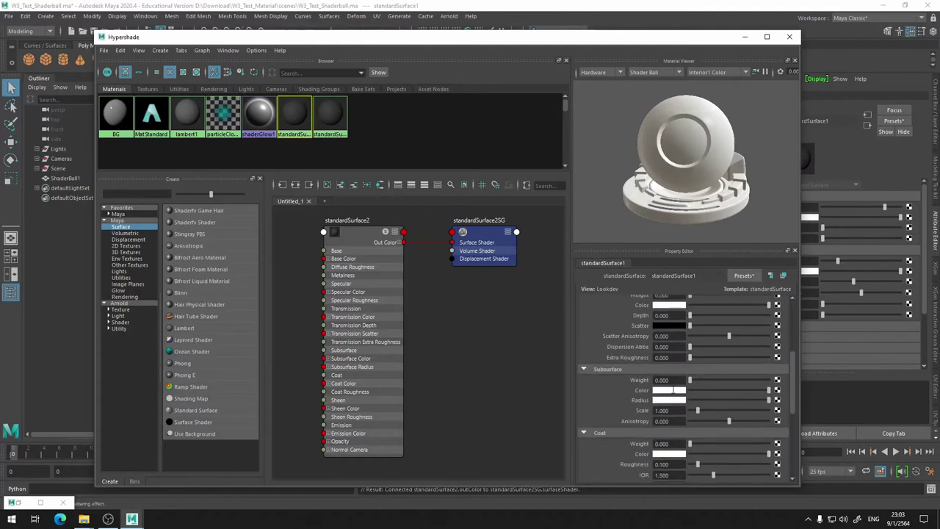
pyautogui.scroll(-5, 674, 390)
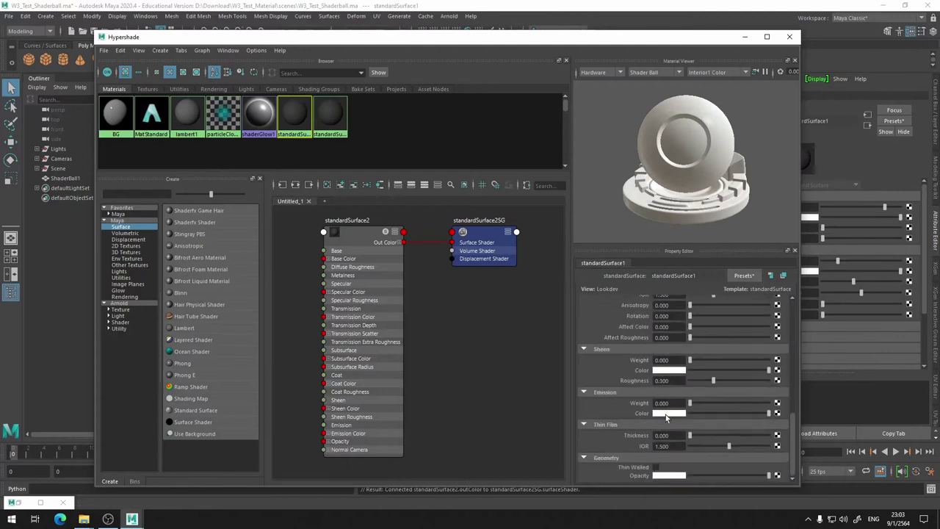
pyautogui.scroll(8, 666, 417)
pyautogui.scroll(-2, 615, 296)
pyautogui.scroll(-2, 615, 296)
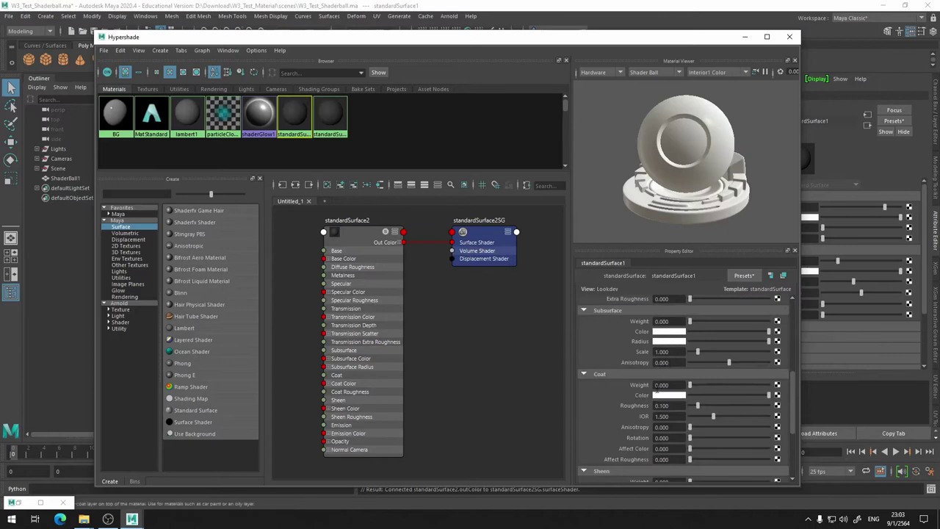
pyautogui.click(151, 114)
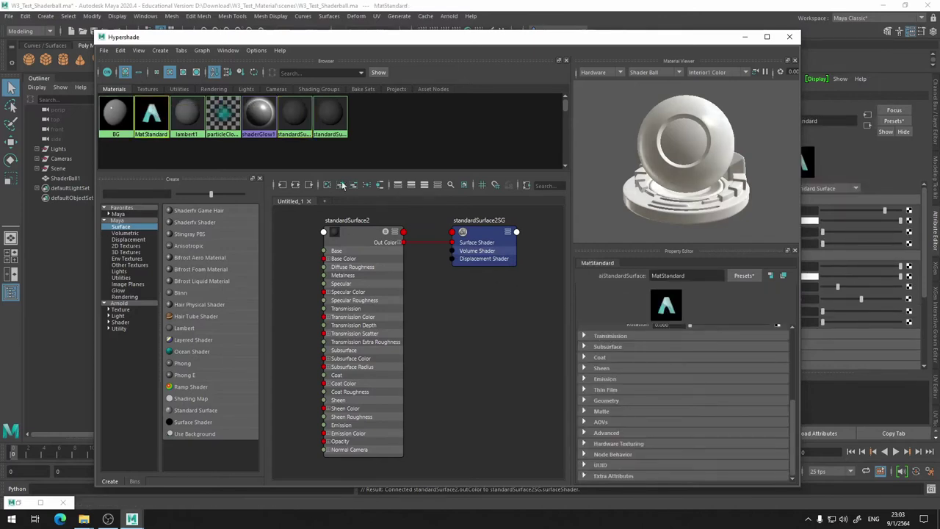
pyautogui.scroll(3, 630, 315)
pyautogui.scroll(3, 631, 315)
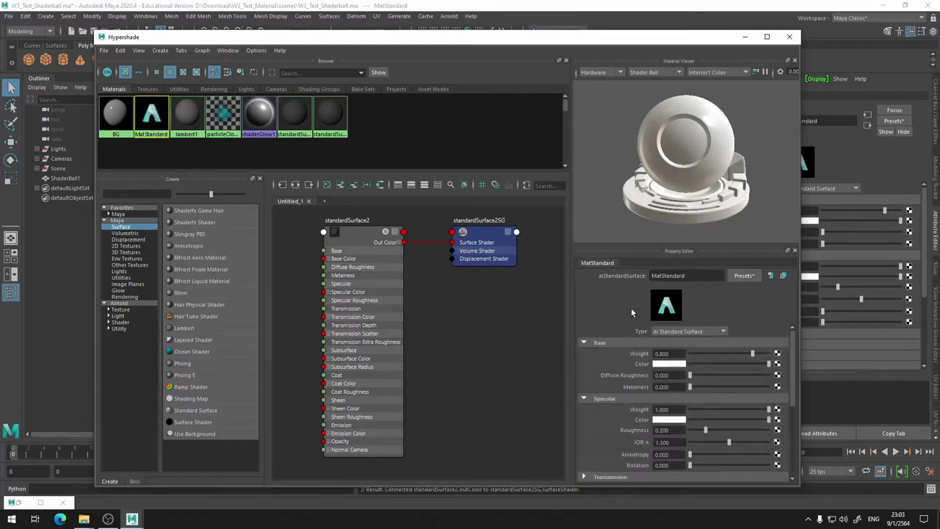
# List Arnold shaders and compare both materials' Transmission settings, ending on standardSurface1.
pyautogui.click(121, 322)
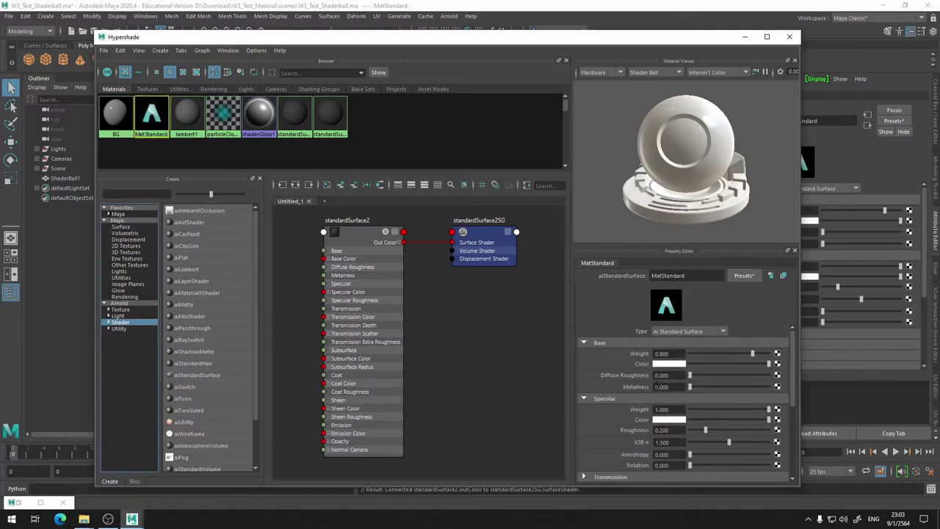
pyautogui.scroll(-5, 651, 365)
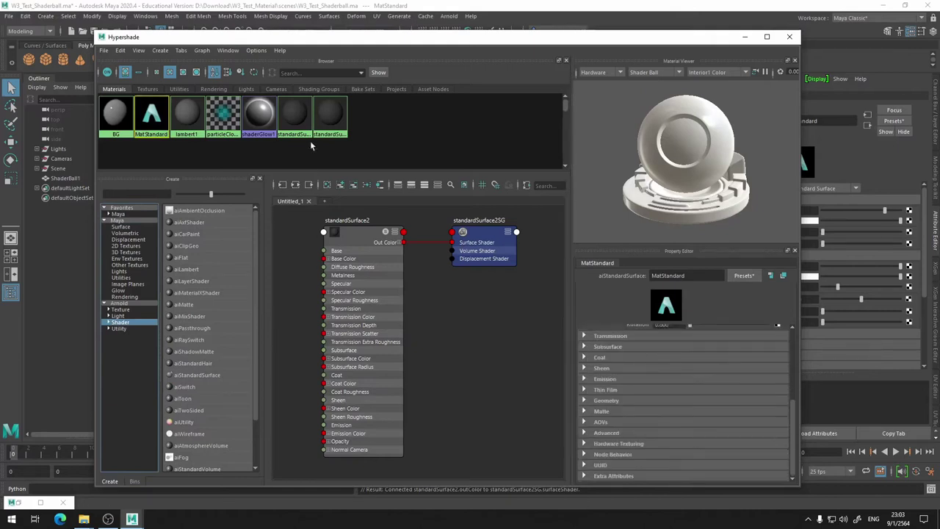
pyautogui.click(294, 114)
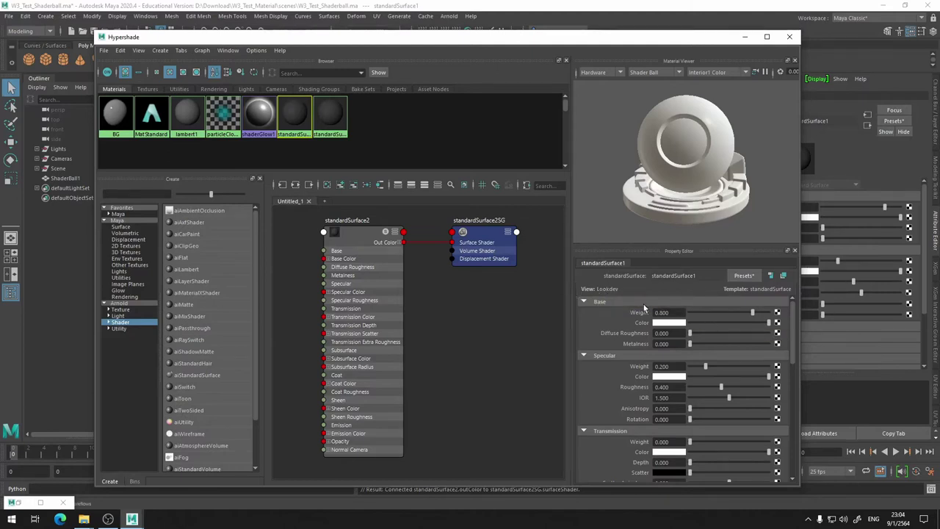
pyautogui.scroll(-5, 681, 331)
pyautogui.scroll(3, 682, 331)
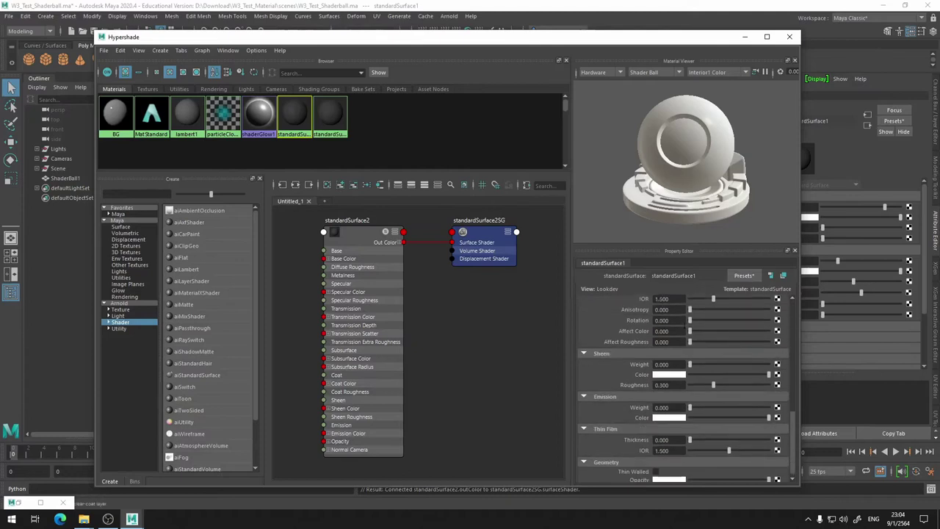
pyautogui.scroll(1, 732, 379)
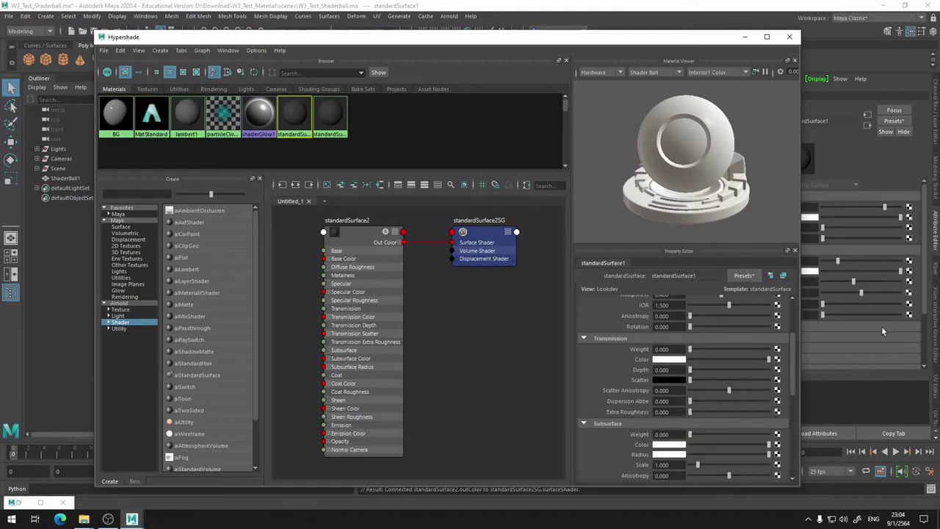
pyautogui.click(147, 114)
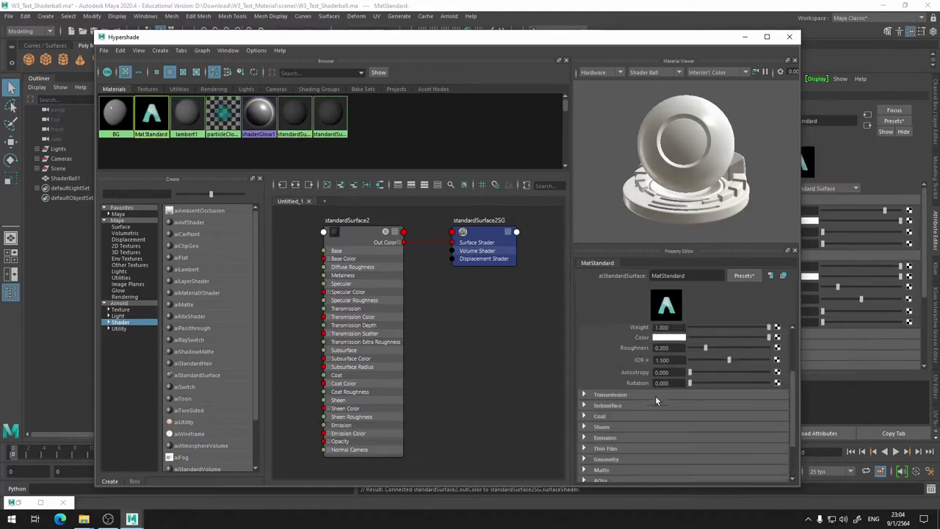
pyautogui.scroll(-3, 656, 400)
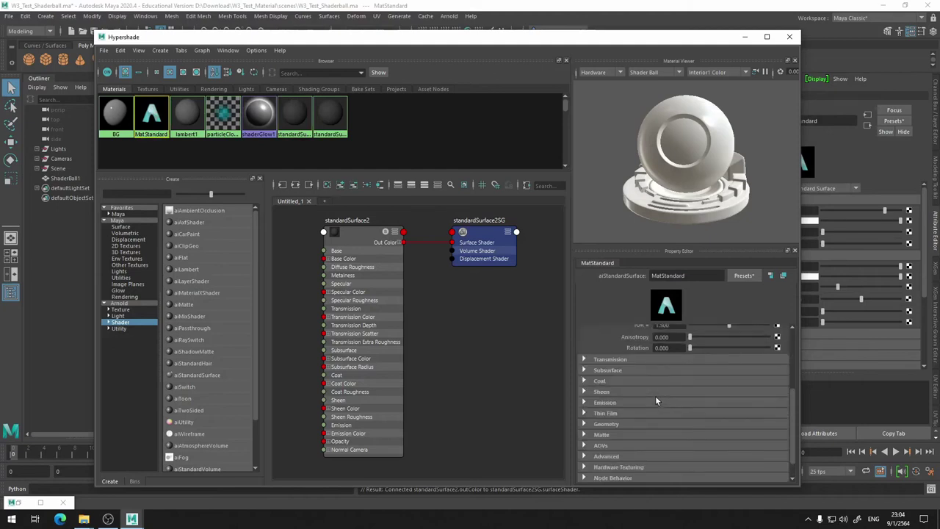
pyautogui.click(583, 360)
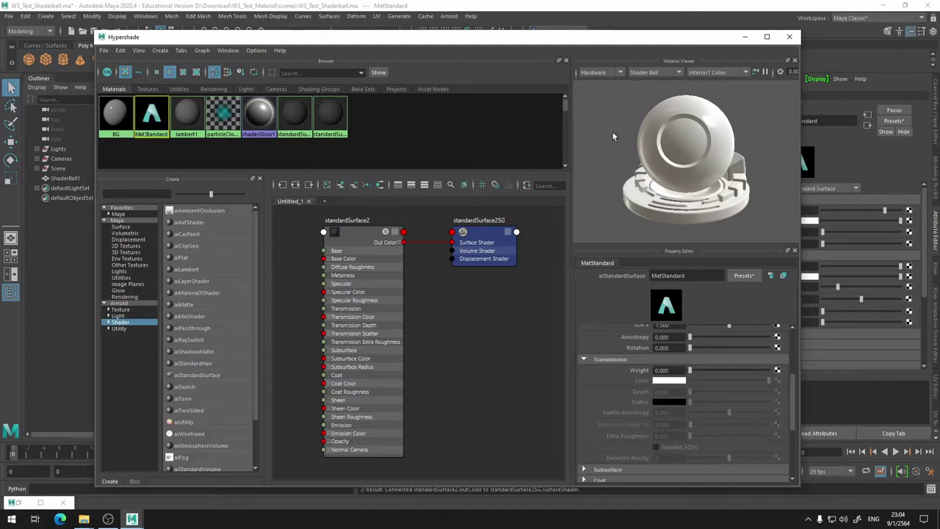
pyautogui.click(296, 116)
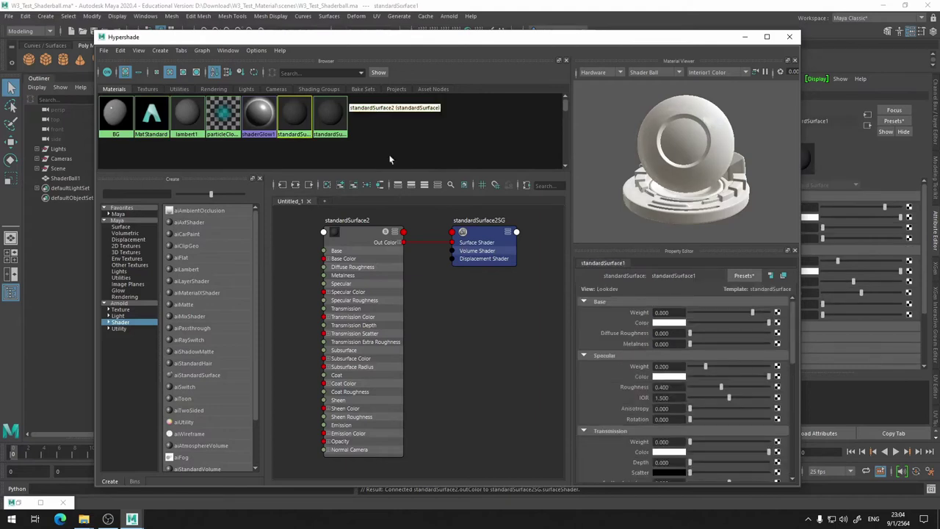
pyautogui.scroll(-1, 756, 381)
pyautogui.scroll(-1, 757, 382)
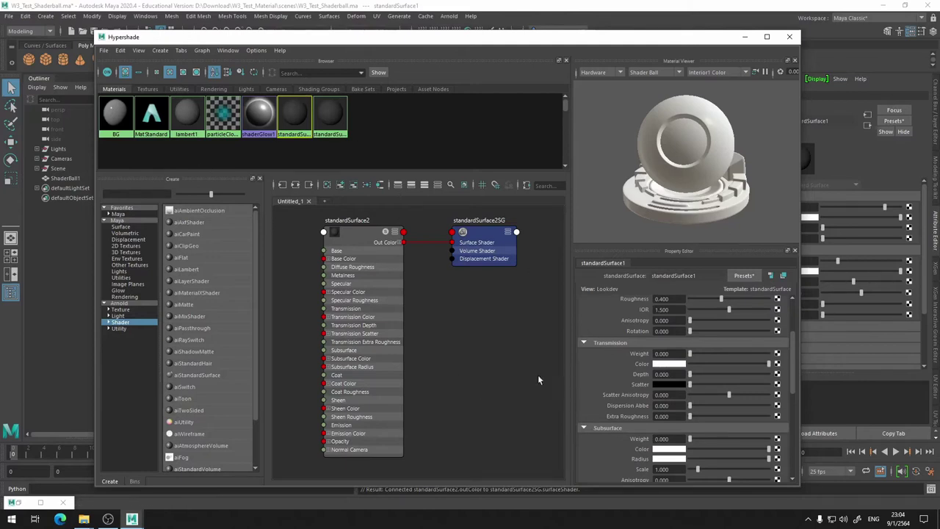
pyautogui.click(152, 114)
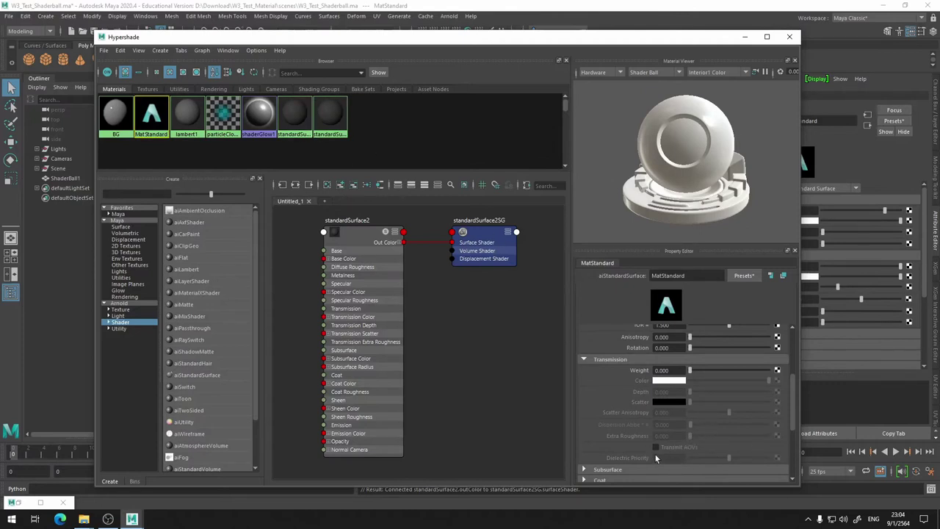
pyautogui.click(294, 114)
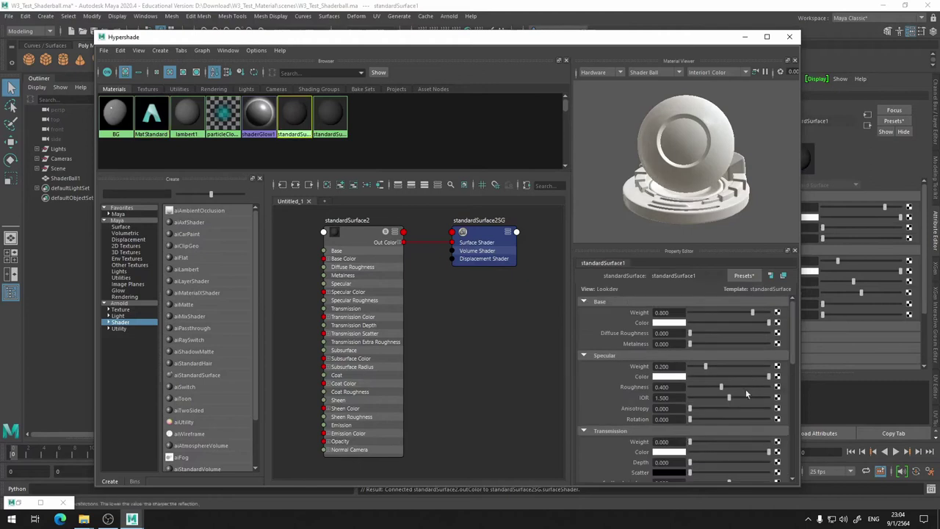
pyautogui.scroll(-2, 683, 388)
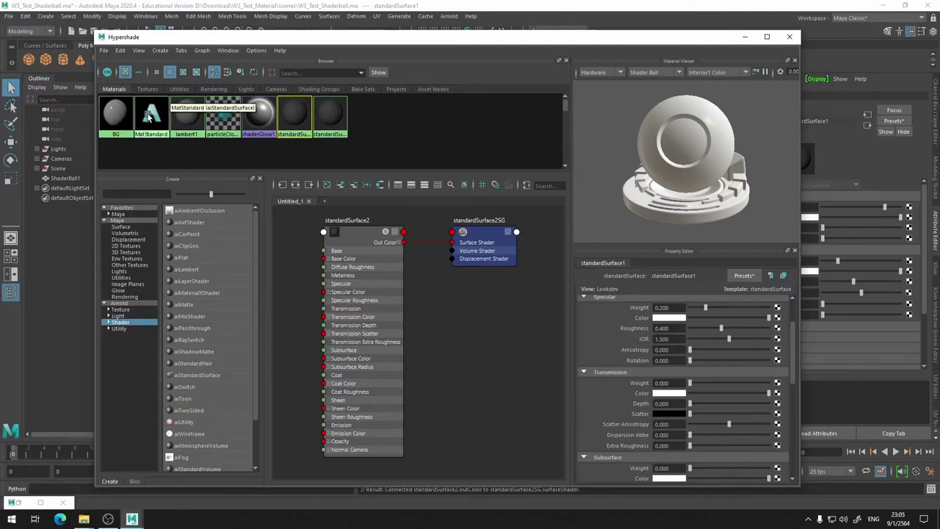
pyautogui.click(149, 115)
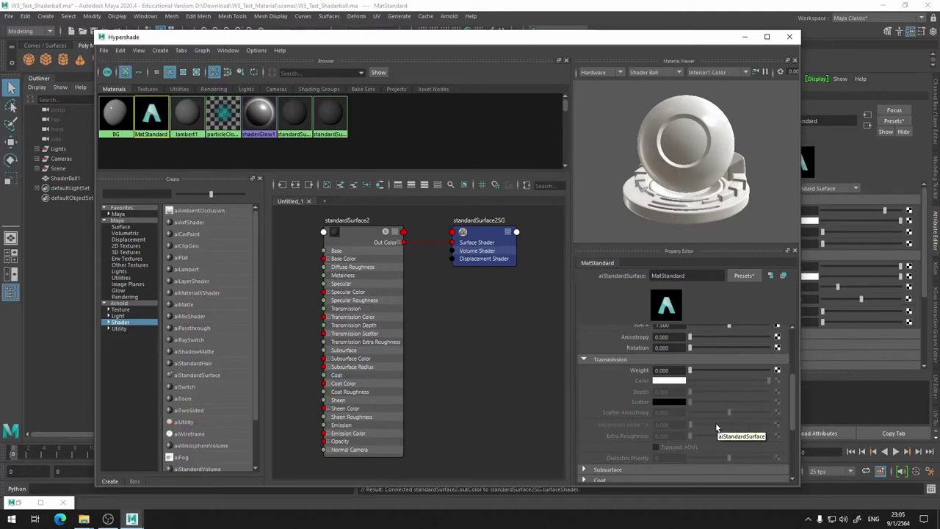
pyautogui.scroll(4, 715, 422)
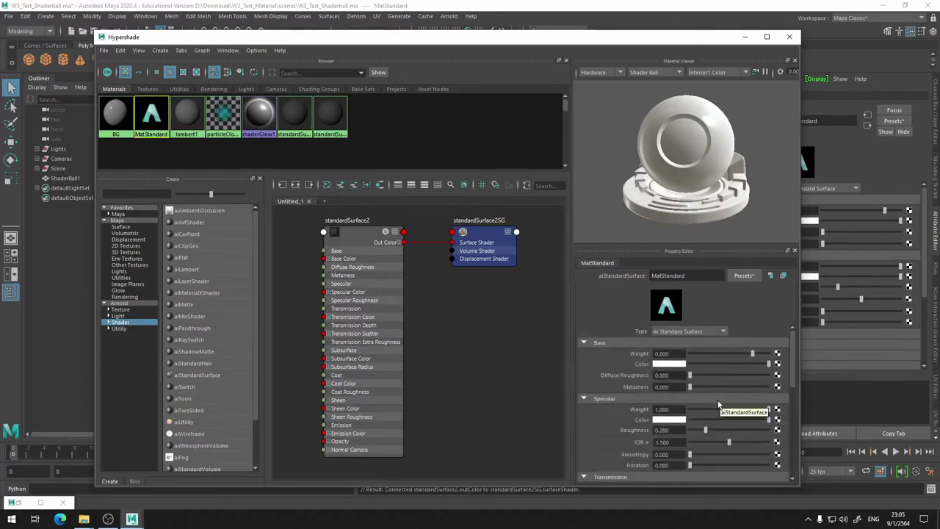
pyautogui.click(300, 118)
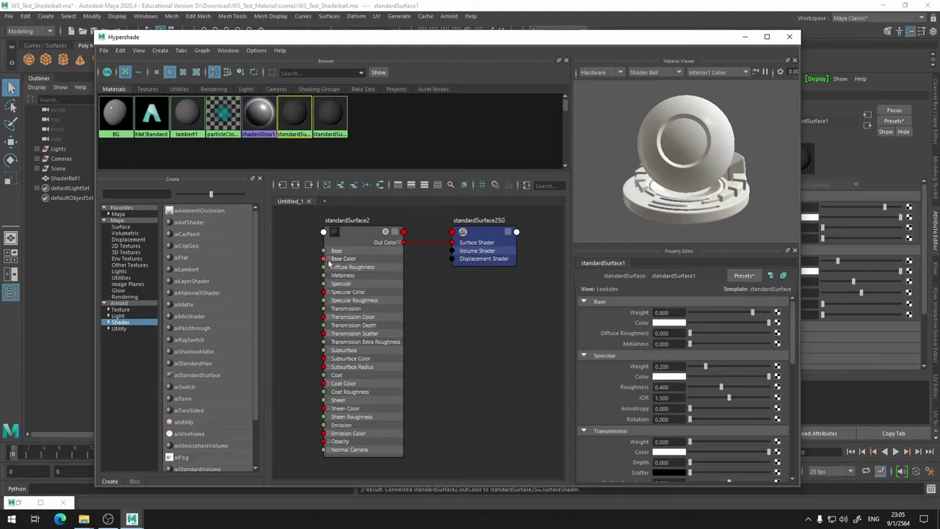
pyautogui.moveTo(351, 240); pyautogui.dragTo(376, 240)
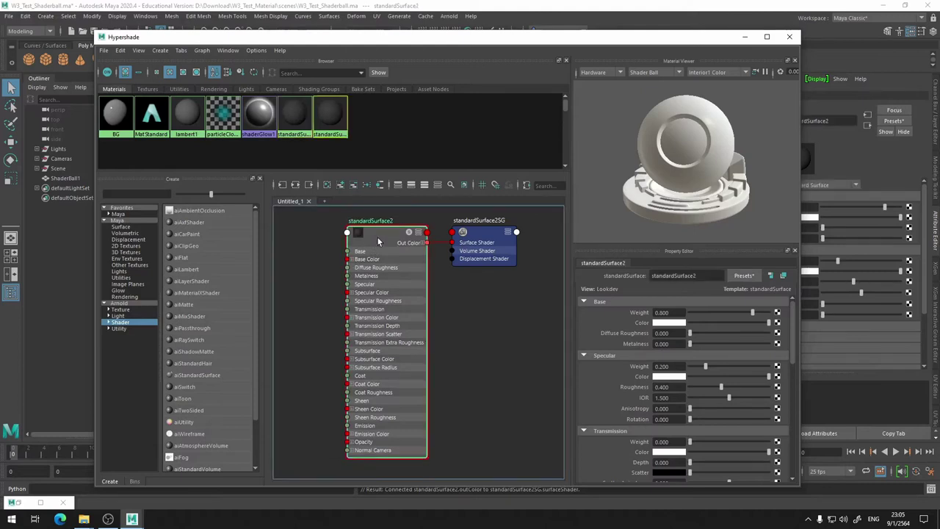
# Shift the standardSurface2 nodes right and add an aiCarPaint material placed up-left.
pyautogui.moveTo(482, 237); pyautogui.dragTo(523, 238)
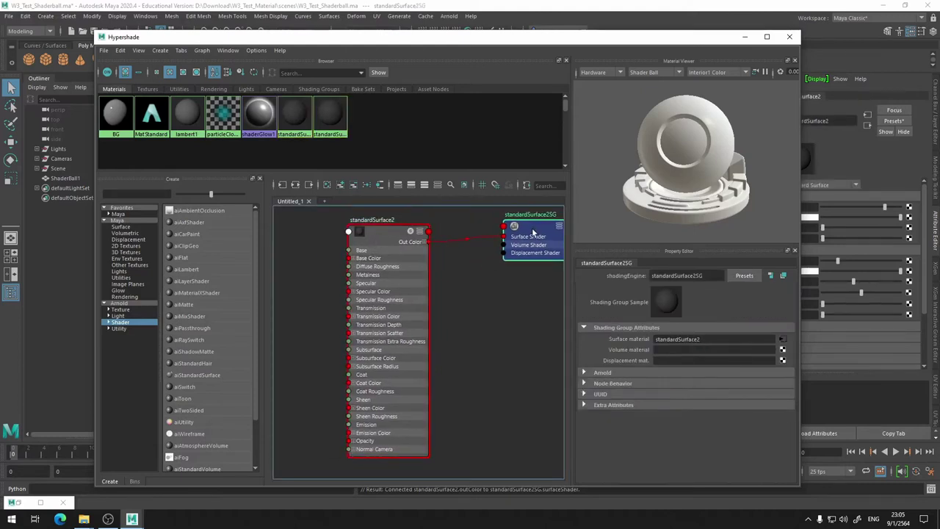
pyautogui.moveTo(399, 235); pyautogui.dragTo(402, 235)
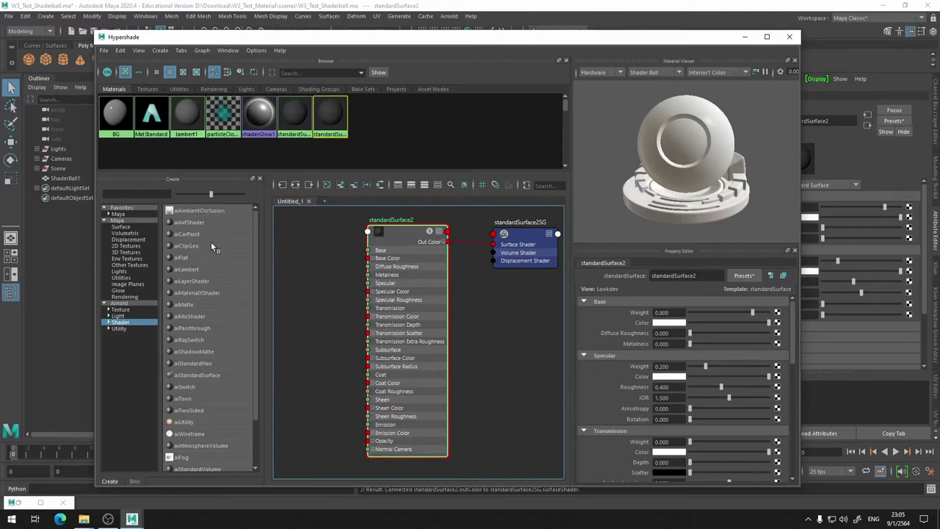
pyautogui.click(193, 235)
pyautogui.moveTo(339, 329)
pyautogui.mouseDown()
pyautogui.moveTo(287, 299)
pyautogui.moveTo(290, 256)
pyautogui.mouseUp()
# Zoom the node graph and move aiCarPaint1SG to the left.
pyautogui.scroll(-2, 342, 375)
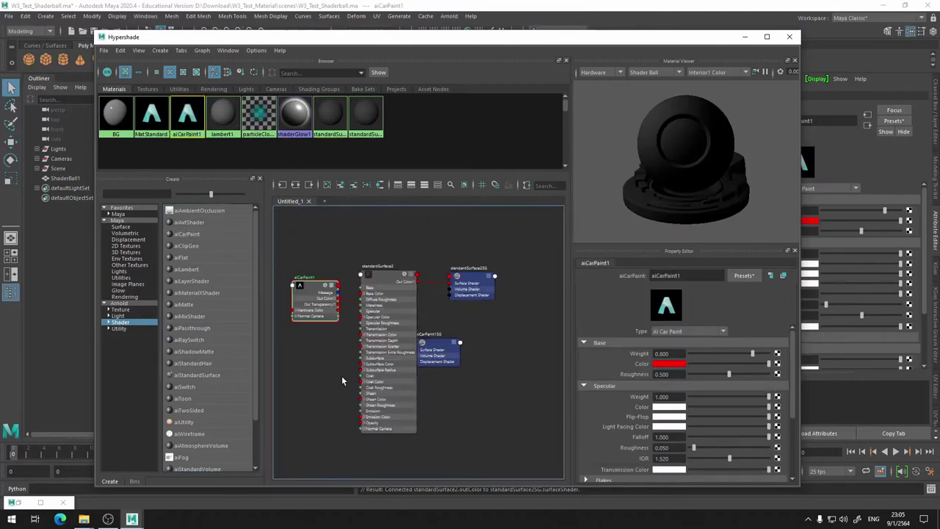
pyautogui.scroll(-3, 340, 360)
pyautogui.scroll(-2, 340, 365)
pyautogui.scroll(4, 355, 326)
pyautogui.scroll(-1, 355, 321)
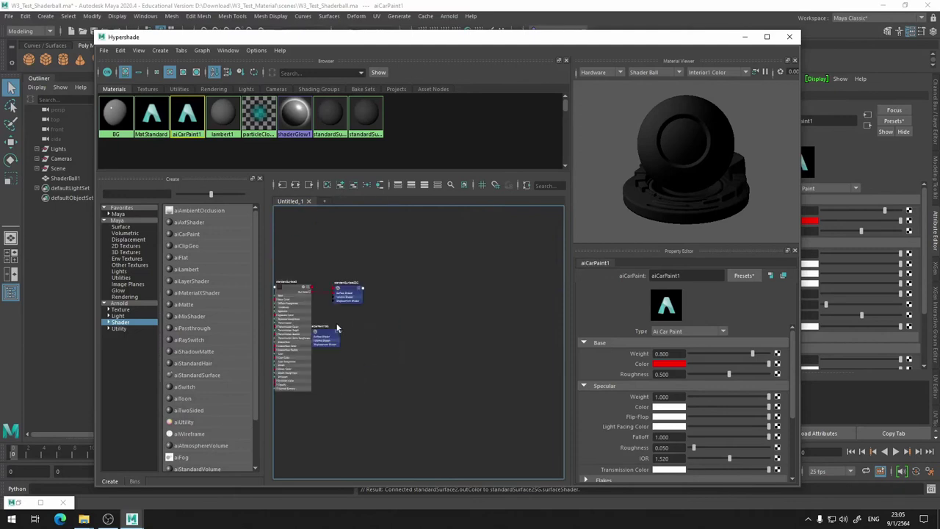
pyautogui.scroll(4, 376, 326)
pyautogui.scroll(-3, 375, 325)
pyautogui.scroll(3, 376, 325)
pyautogui.scroll(-3, 375, 325)
pyautogui.scroll(-2, 375, 325)
pyautogui.moveTo(456, 342); pyautogui.dragTo(336, 351)
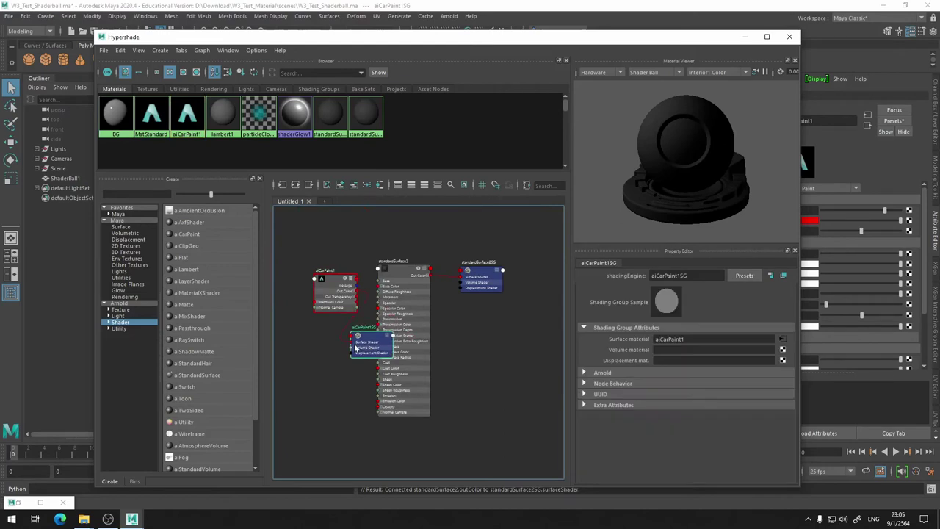
pyautogui.moveTo(466, 353)
pyautogui.mouseDown(button='middle')
pyautogui.moveTo(544, 345)
pyautogui.moveTo(484, 334)
pyautogui.moveTo(639, 353)
pyautogui.mouseUp(button='middle')
# Set aiCarPaint1 and aiCarPaint1SG side by side and maximise the Hypershade.
pyautogui.scroll(2, 482, 334)
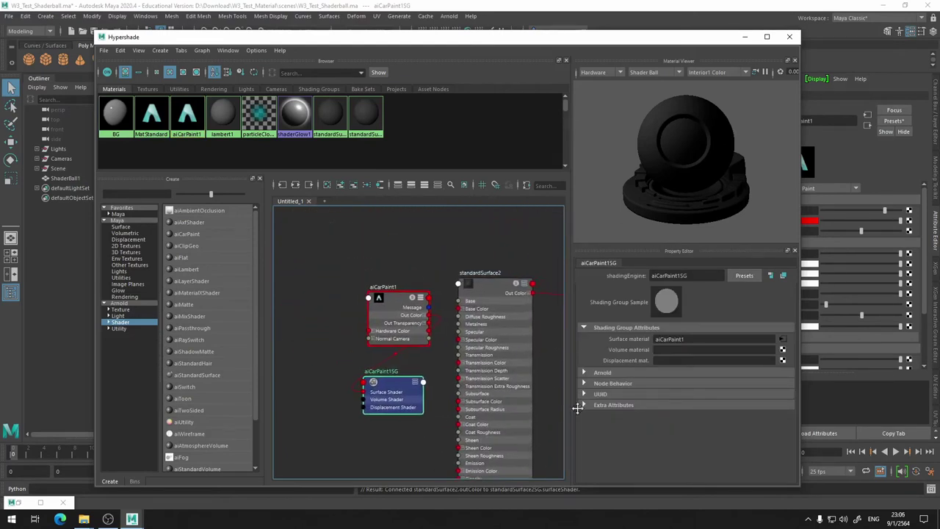
pyautogui.moveTo(470, 266); pyautogui.dragTo(343, 267)
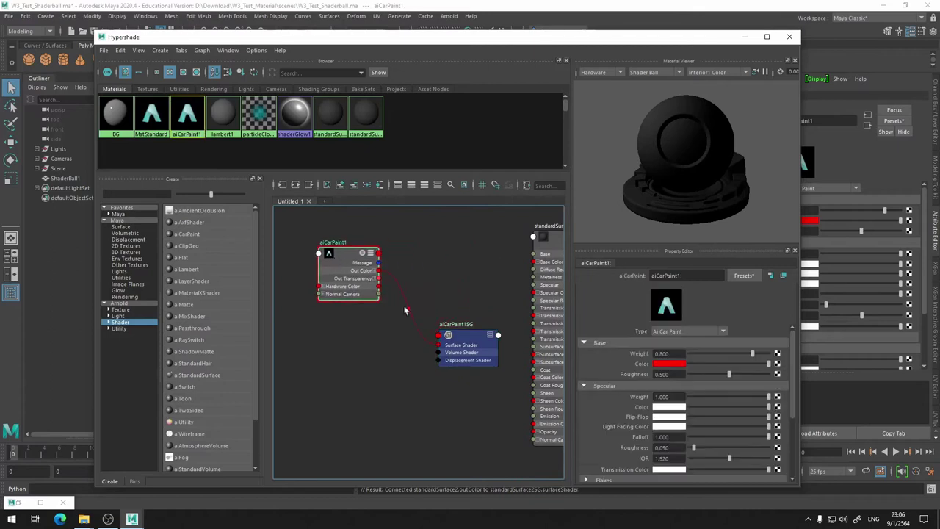
pyautogui.moveTo(470, 345); pyautogui.dragTo(459, 265)
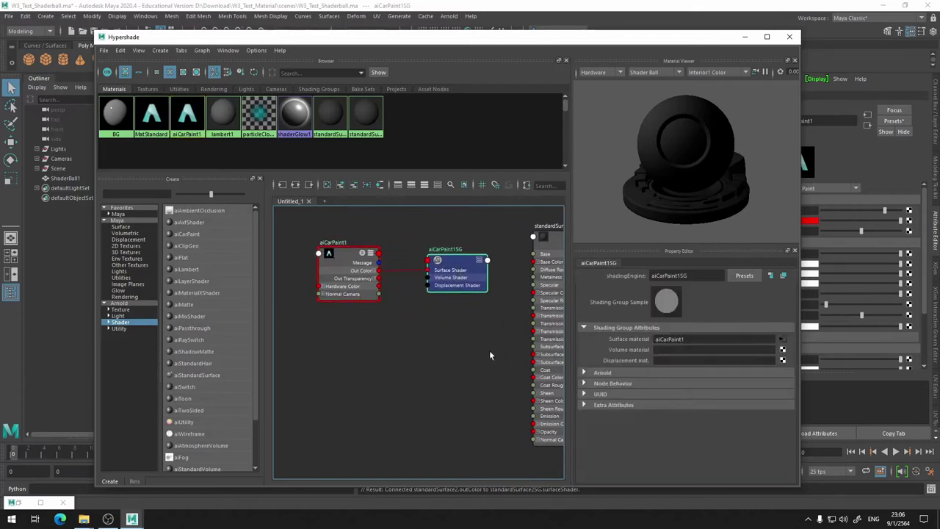
pyautogui.moveTo(485, 351); pyautogui.dragTo(331, 357, button='middle')
pyautogui.moveTo(342, 403)
pyautogui.mouseDown(button='middle')
pyautogui.moveTo(463, 404)
pyautogui.moveTo(318, 447)
pyautogui.moveTo(463, 411)
pyautogui.moveTo(306, 410)
pyautogui.mouseUp(button='middle')
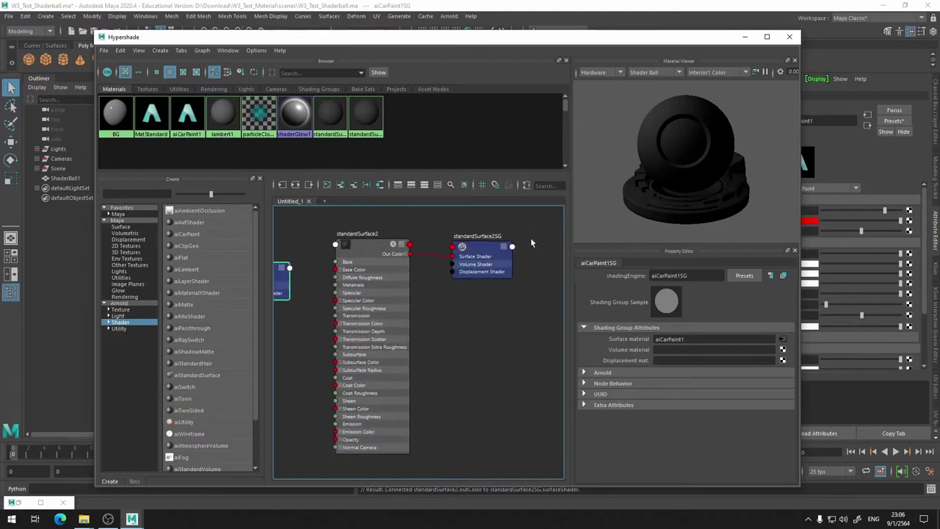
pyautogui.click(768, 37)
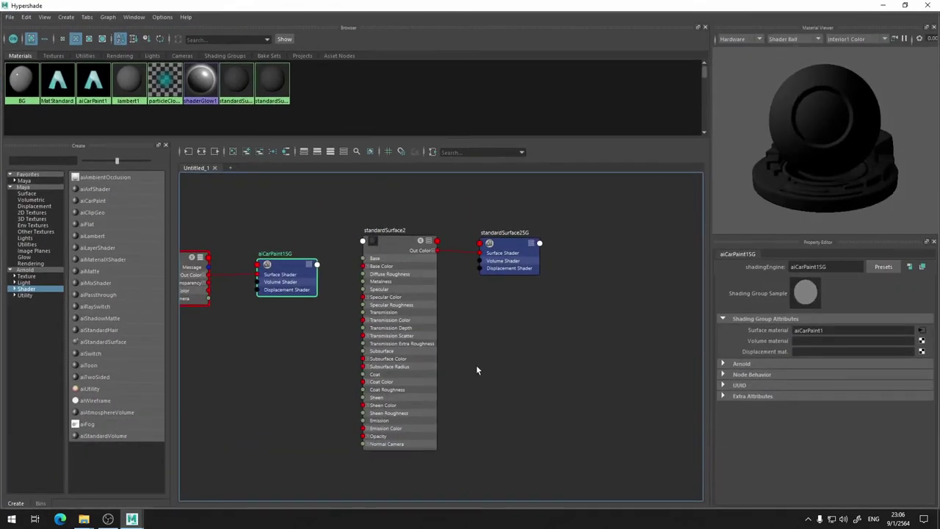
# Frame the graph and select the standardSurface2SG and standardSurface2 nodes.
pyautogui.press('a')
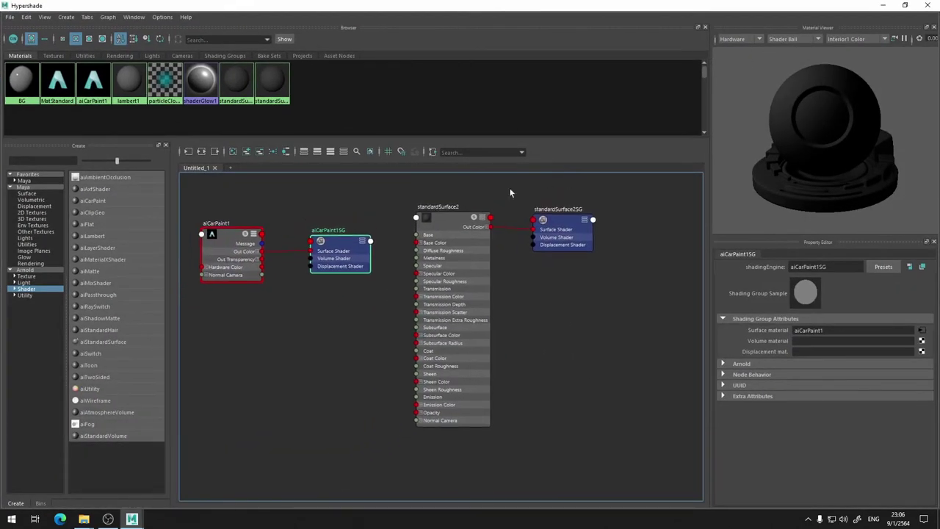
pyautogui.scroll(5, 502, 229)
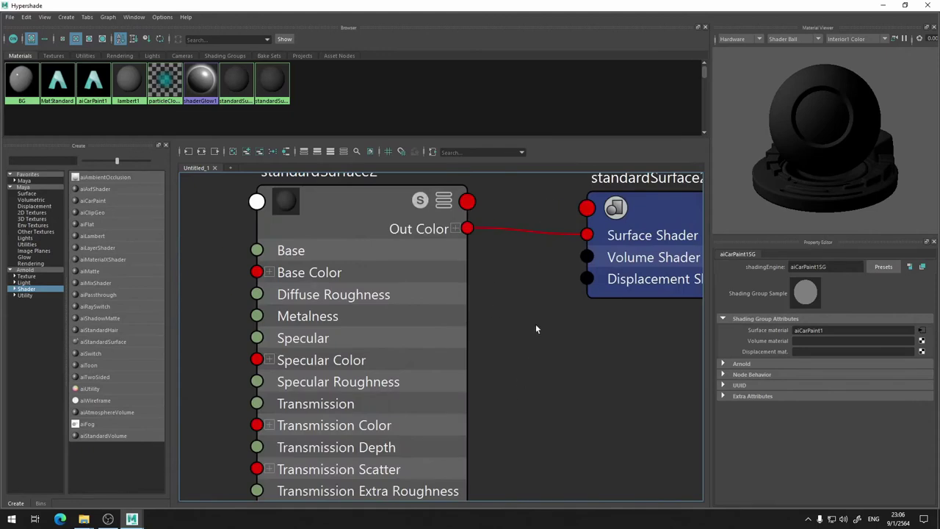
pyautogui.keyDown('alt'); pyautogui.moveTo(535, 329); pyautogui.dragTo(436, 417, button='middle'); pyautogui.keyUp('alt')
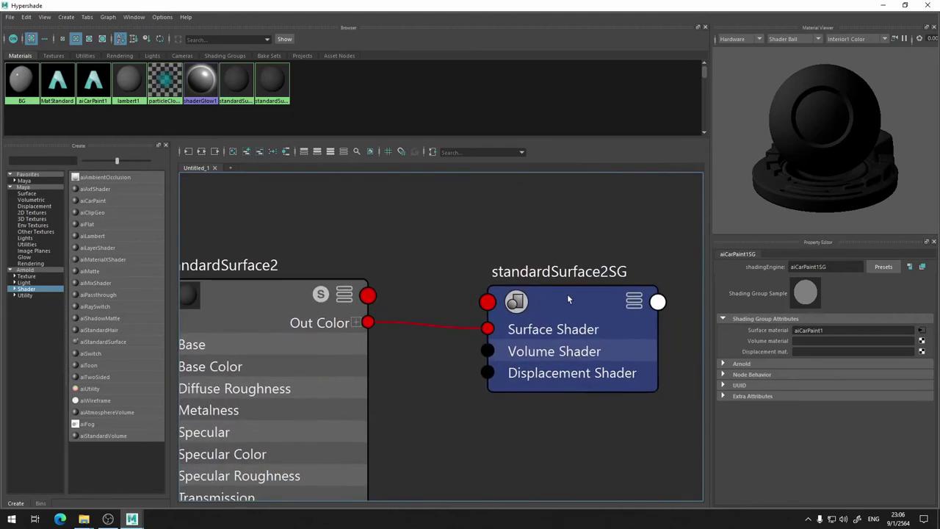
pyautogui.keyDown('alt'); pyautogui.moveTo(437, 237); pyautogui.dragTo(477, 203, button='middle'); pyautogui.keyUp('alt')
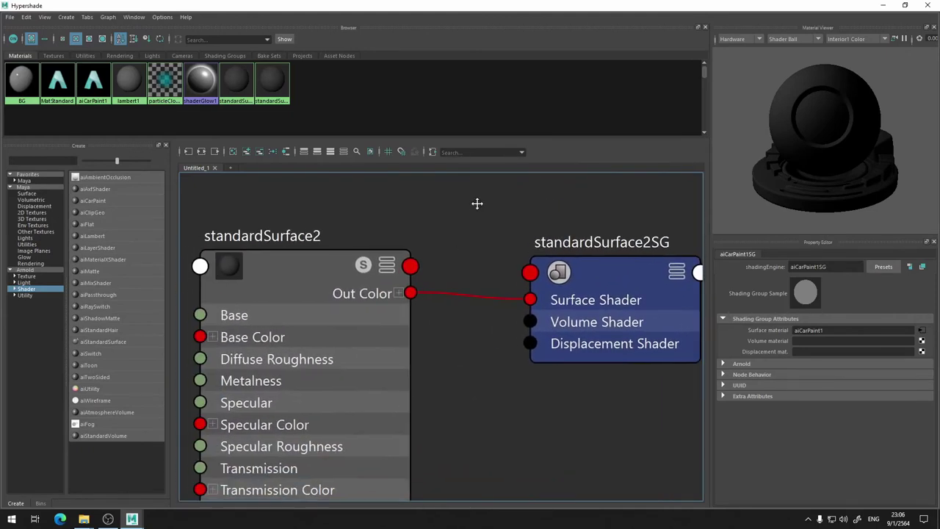
pyautogui.click(637, 274)
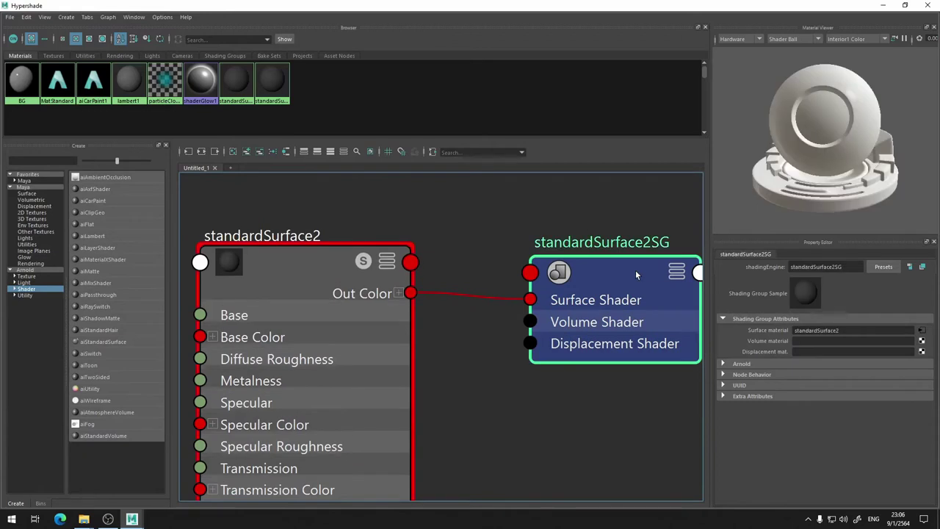
pyautogui.click(284, 267)
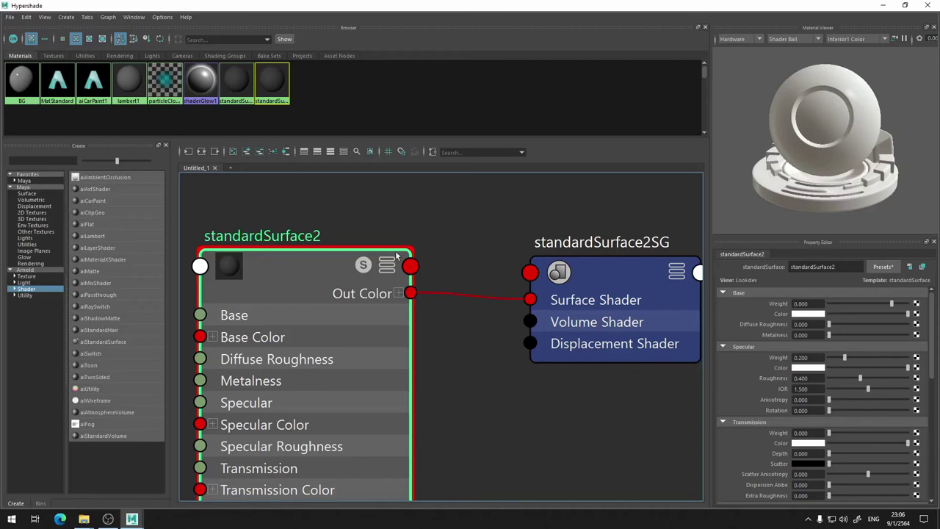
pyautogui.keyDown('alt'); pyautogui.moveTo(472, 203); pyautogui.dragTo(580, 225, button='middle'); pyautogui.keyUp('alt')
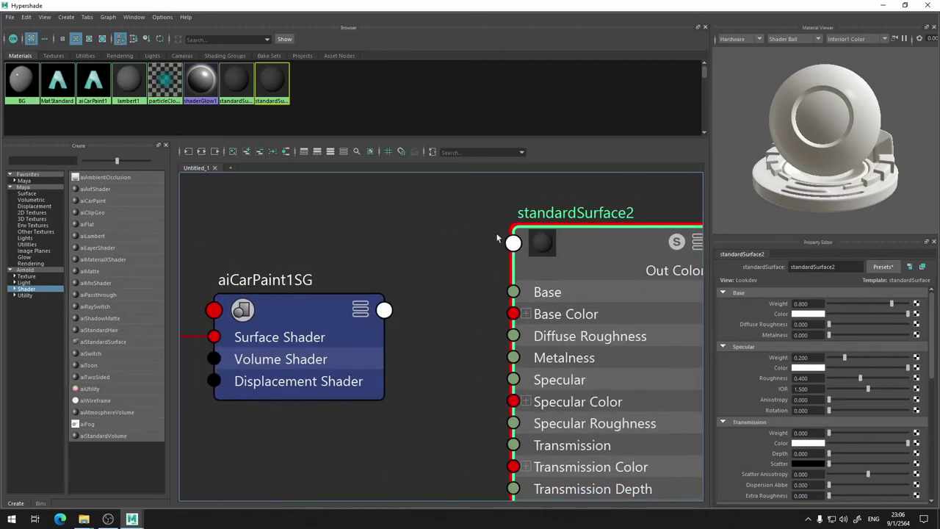
pyautogui.keyDown('alt'); pyautogui.moveTo(458, 217); pyautogui.dragTo(124, 245, button='middle'); pyautogui.keyUp('alt')
pyautogui.click(558, 276)
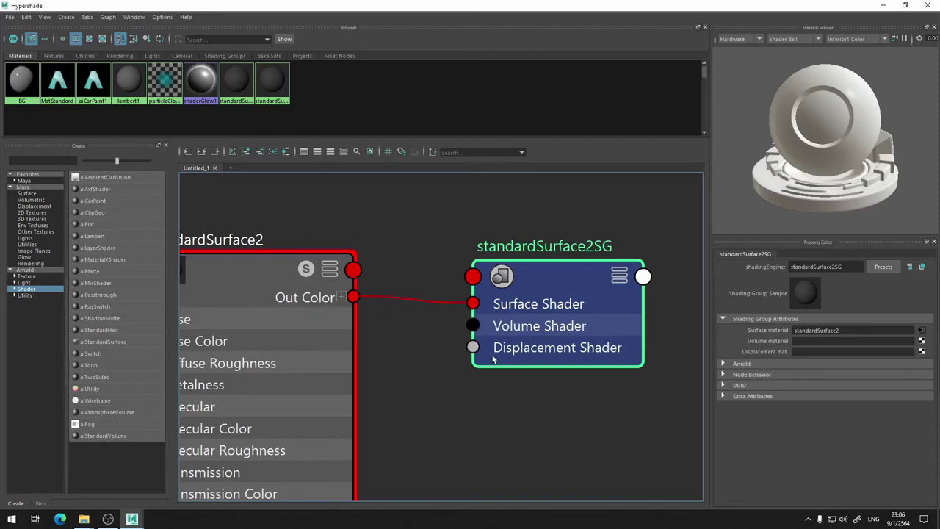
# Move standardSurface2 further left and reselect its standardSurface2SG shading group.
pyautogui.moveTo(494, 448)
pyautogui.mouseDown(button='middle')
pyautogui.moveTo(618, 364)
pyautogui.moveTo(492, 261)
pyautogui.mouseUp(button='middle')
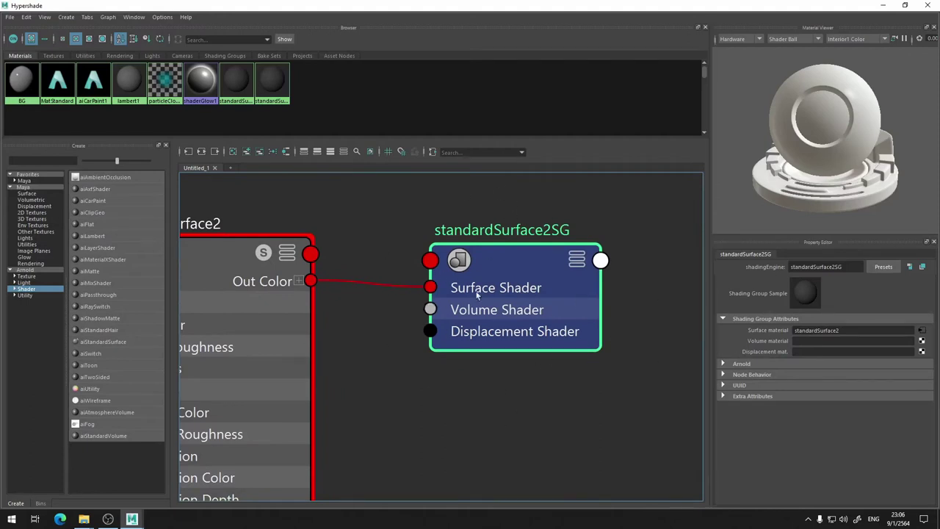
pyautogui.moveTo(423, 431)
pyautogui.mouseDown(button='middle')
pyautogui.moveTo(698, 395)
pyautogui.moveTo(527, 438)
pyautogui.moveTo(556, 296)
pyautogui.mouseUp(button='middle')
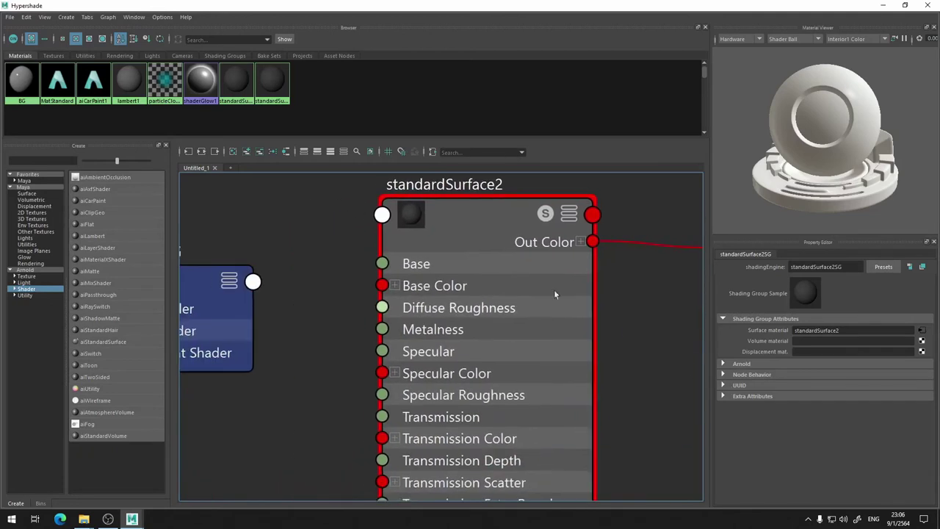
pyautogui.scroll(-3, 509, 227)
pyautogui.moveTo(494, 228); pyautogui.dragTo(381, 219)
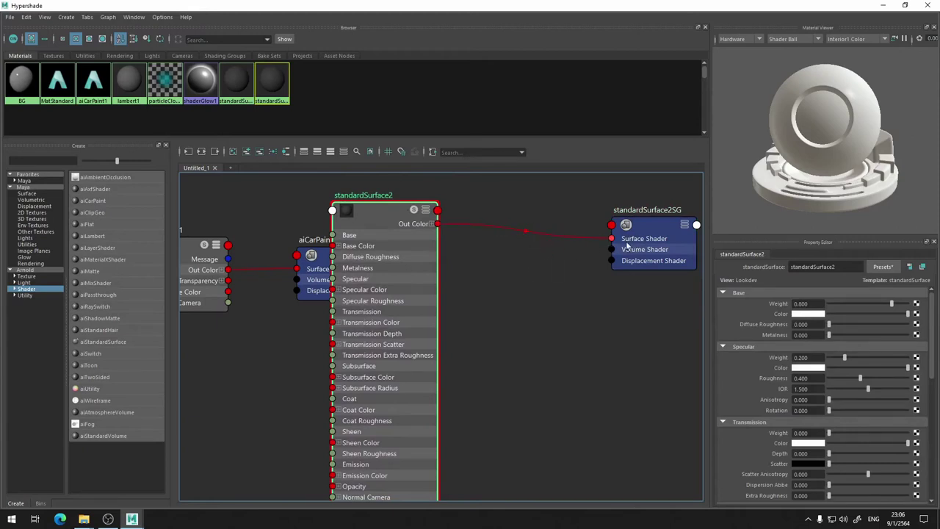
pyautogui.scroll(5, 650, 244)
pyautogui.click(644, 200)
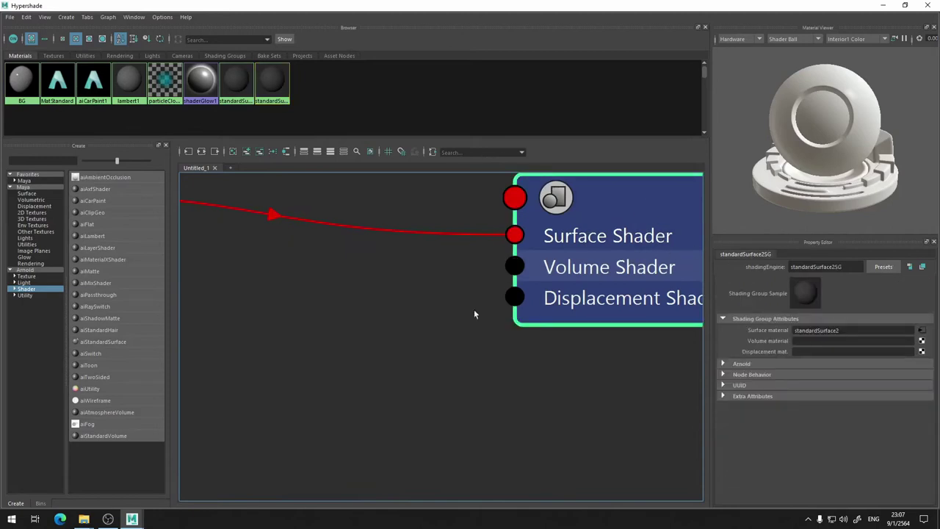
pyautogui.moveTo(473, 309); pyautogui.dragTo(433, 365, button='middle')
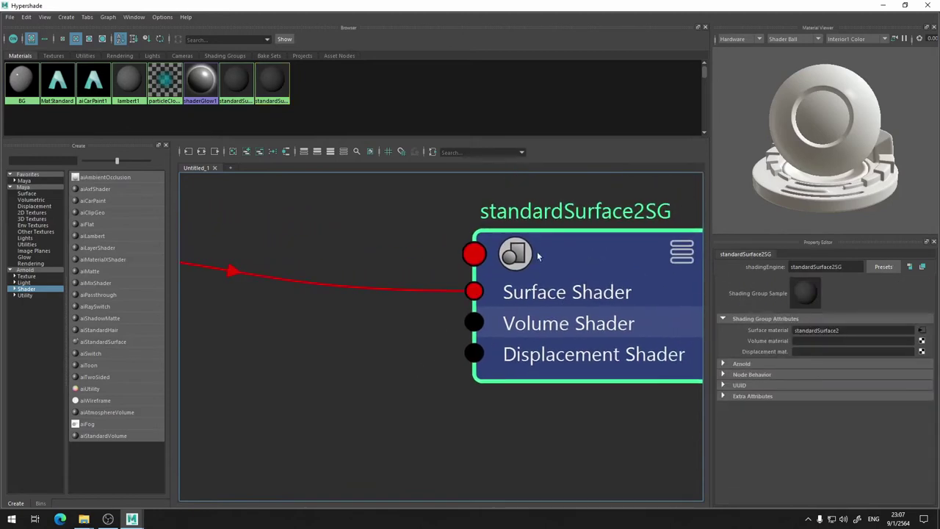
pyautogui.scroll(-3, 347, 317)
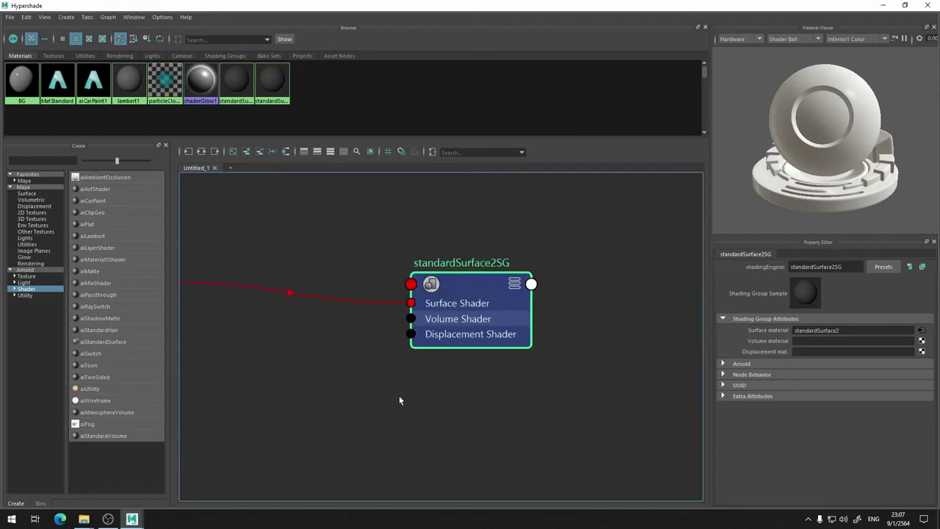
# Move standardSurface2 right and frame it beside the aiCarPaint1 nodes.
pyautogui.moveTo(399, 395); pyautogui.dragTo(629, 308, button='middle')
pyautogui.moveTo(475, 358); pyautogui.dragTo(719, 456, button='middle')
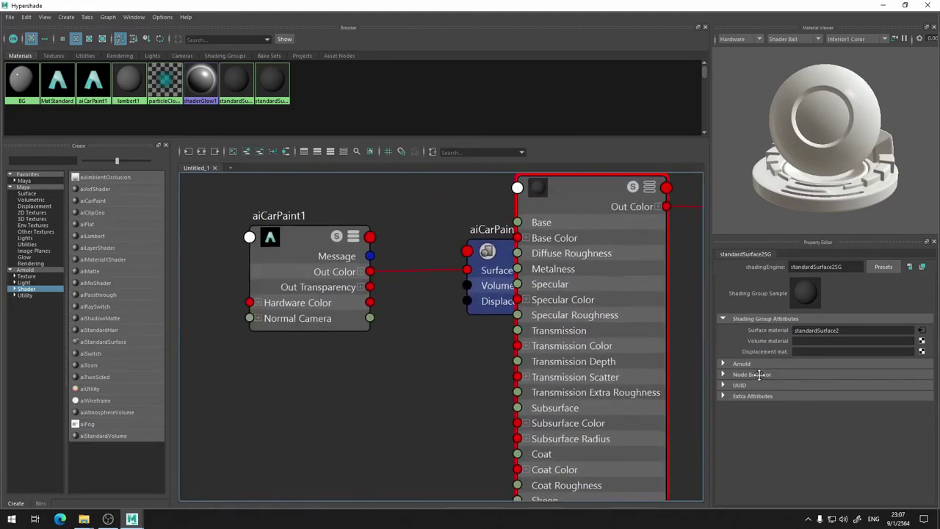
pyautogui.moveTo(641, 260); pyautogui.dragTo(340, 210, button='middle')
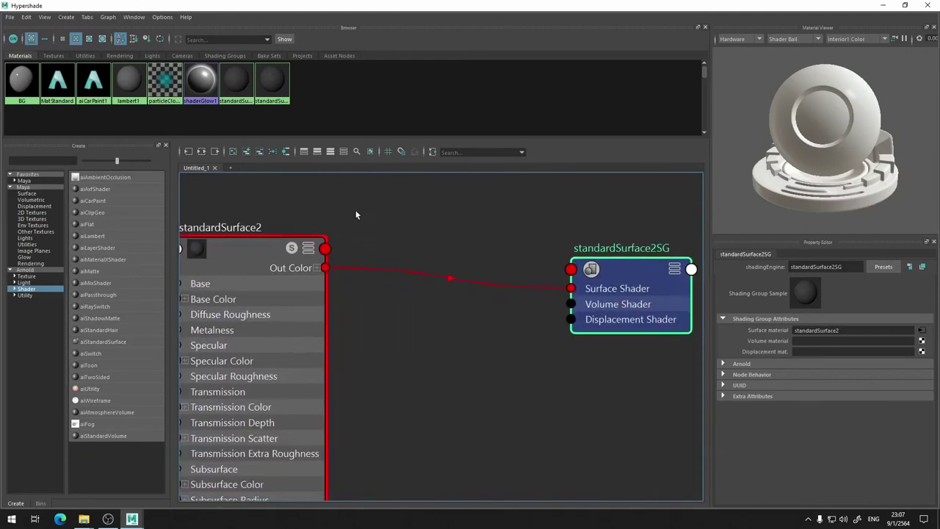
pyautogui.moveTo(274, 253)
pyautogui.mouseDown()
pyautogui.moveTo(452, 272)
pyautogui.moveTo(430, 272)
pyautogui.mouseUp()
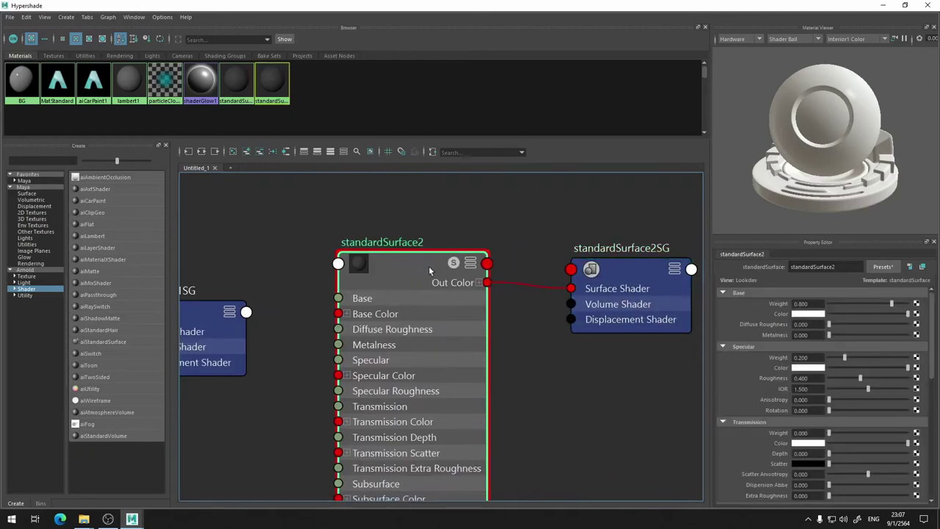
pyautogui.moveTo(562, 428)
pyautogui.mouseDown(button='middle')
pyautogui.moveTo(583, 414)
pyautogui.moveTo(645, 311)
pyautogui.mouseUp(button='middle')
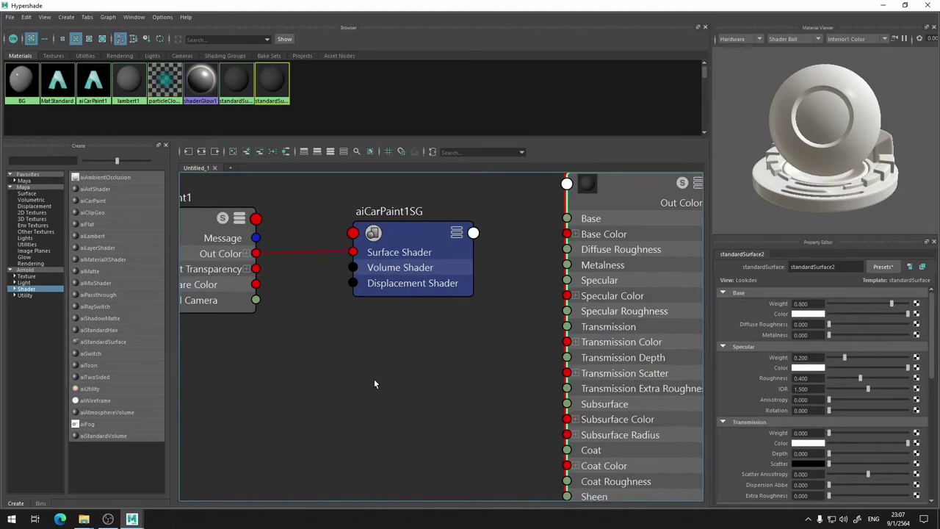
pyautogui.scroll(-3, 421, 319)
pyautogui.scroll(5, 402, 356)
pyautogui.scroll(-3, 404, 350)
pyautogui.moveTo(432, 340)
pyautogui.mouseDown(button='middle')
pyautogui.moveTo(359, 392)
pyautogui.moveTo(522, 323)
pyautogui.mouseUp(button='middle')
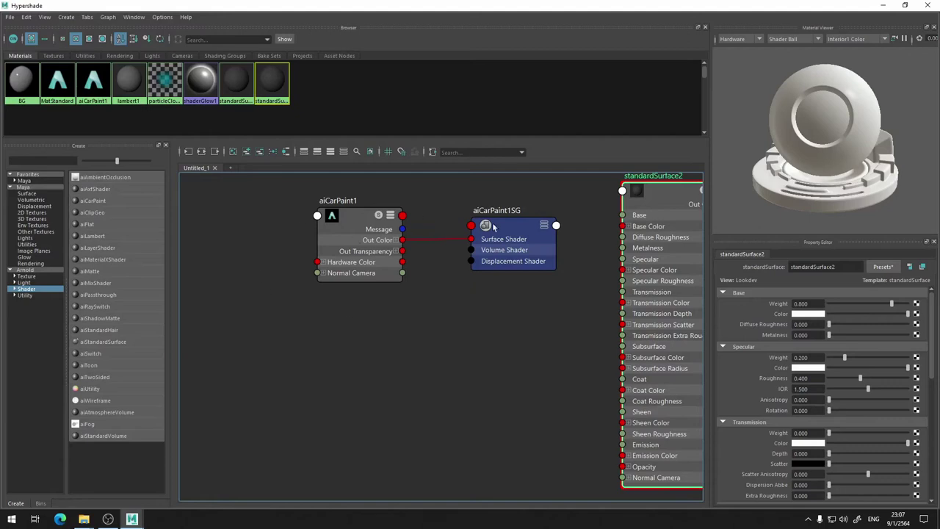
pyautogui.moveTo(508, 354); pyautogui.dragTo(613, 298, button='middle')
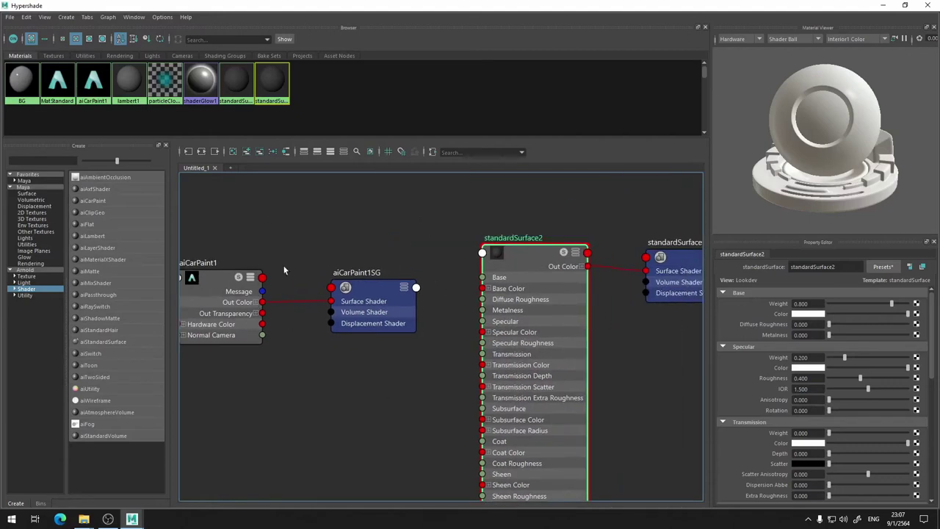
pyautogui.moveTo(291, 230); pyautogui.dragTo(368, 207, button='middle')
# Alternate previews of aiCarPaint1 and standardSurface2, ending on aiCarPaint1's red car-paint properties.
pyautogui.click(303, 273)
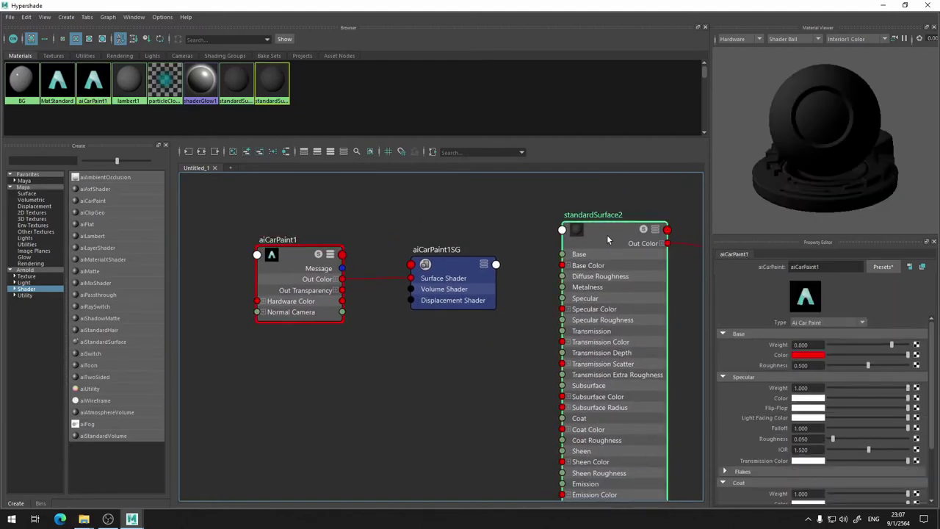
pyautogui.click(610, 240)
pyautogui.click(284, 273)
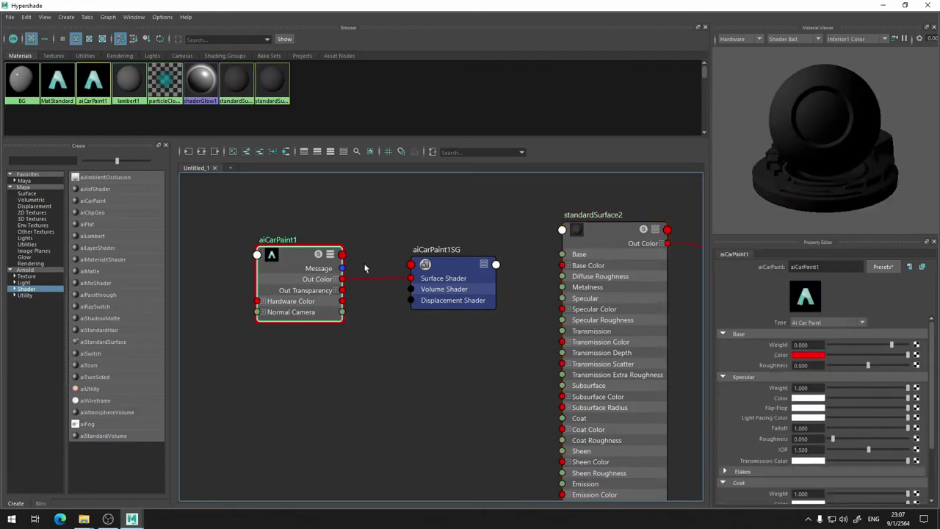
pyautogui.click(585, 241)
pyautogui.click(296, 260)
pyautogui.click(609, 237)
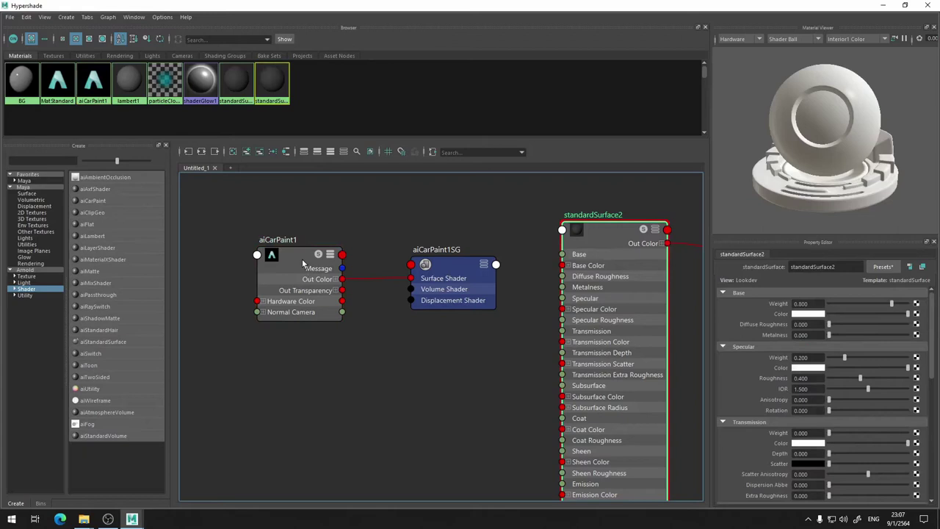
pyautogui.click(299, 255)
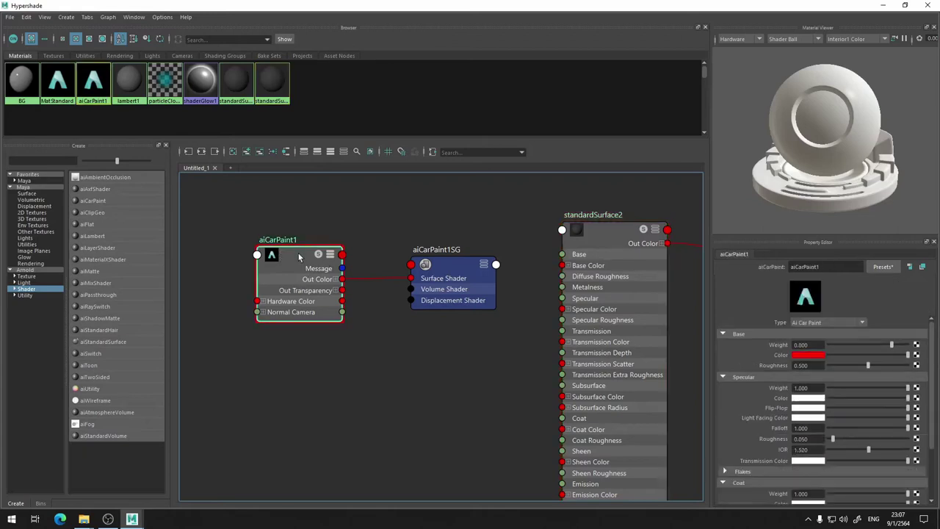
pyautogui.scroll(-3, 854, 362)
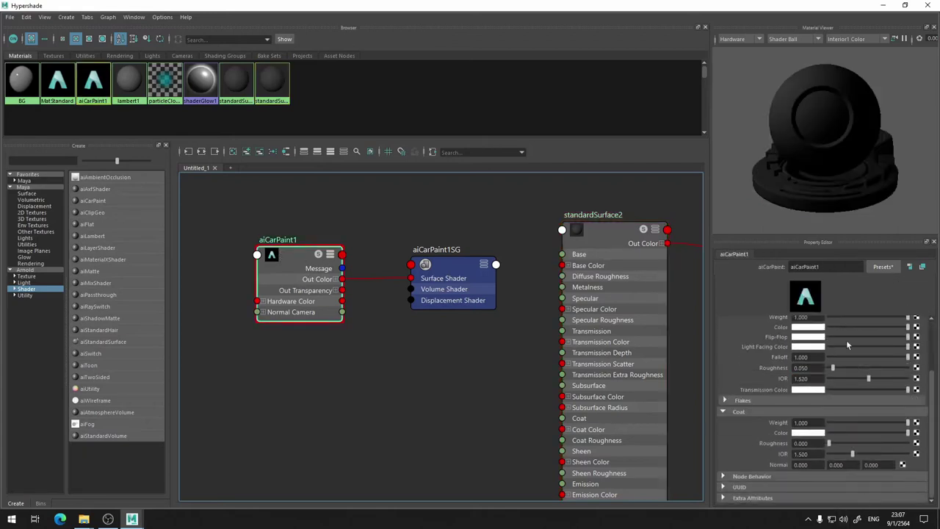
pyautogui.scroll(4, 833, 441)
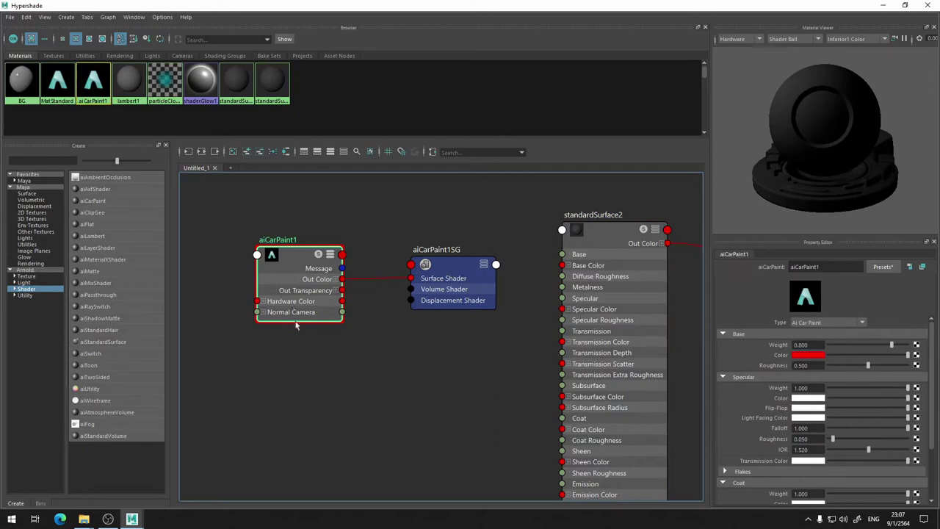
pyautogui.scroll(5, 334, 240)
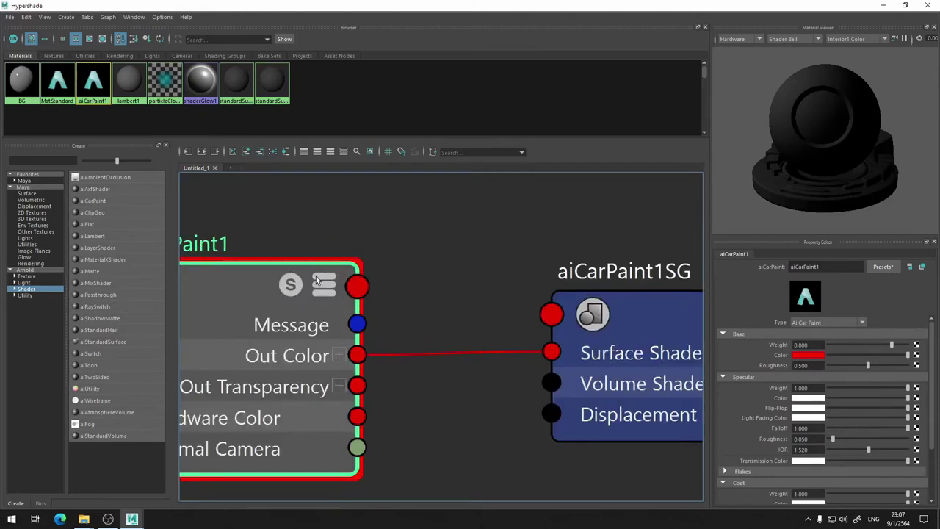
# Frame the aiCarPaint1 node in the graph and collapse it to its header.
pyautogui.keyDown('alt'); pyautogui.moveTo(394, 260); pyautogui.dragTo(502, 218, button='middle'); pyautogui.keyUp('alt')
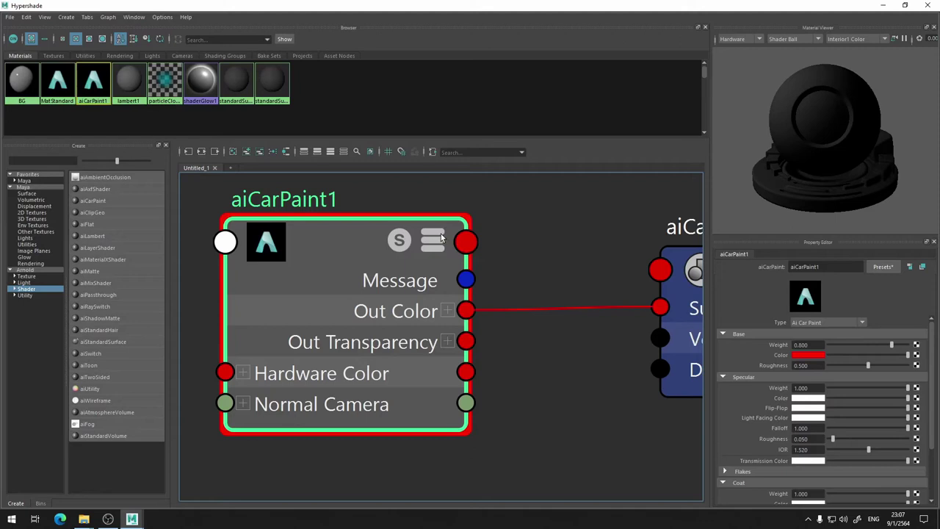
pyautogui.keyDown('alt'); pyautogui.moveTo(515, 244); pyautogui.dragTo(217, 248, button='middle'); pyautogui.keyUp('alt')
pyautogui.keyDown('alt'); pyautogui.moveTo(309, 235); pyautogui.dragTo(484, 209, button='middle'); pyautogui.keyUp('alt')
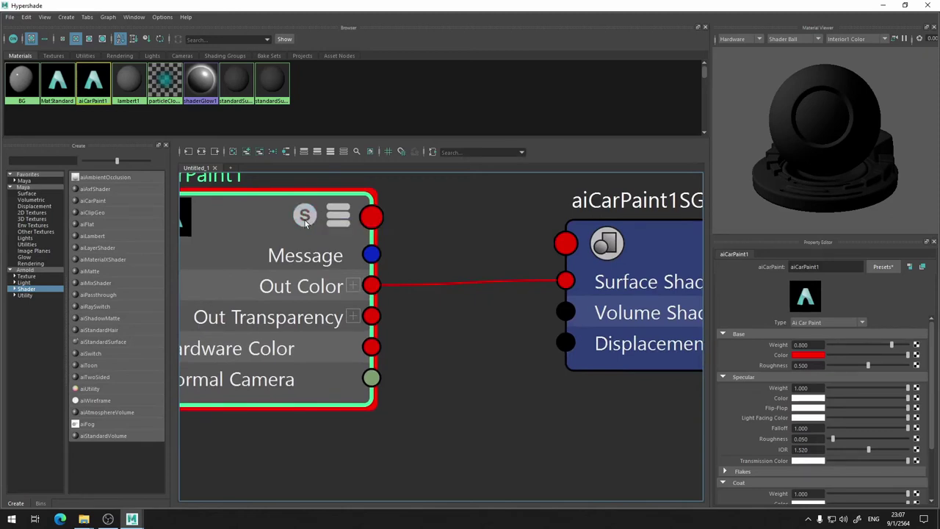
pyautogui.keyDown('alt'); pyautogui.moveTo(344, 239); pyautogui.dragTo(493, 243, button='middle'); pyautogui.keyUp('alt')
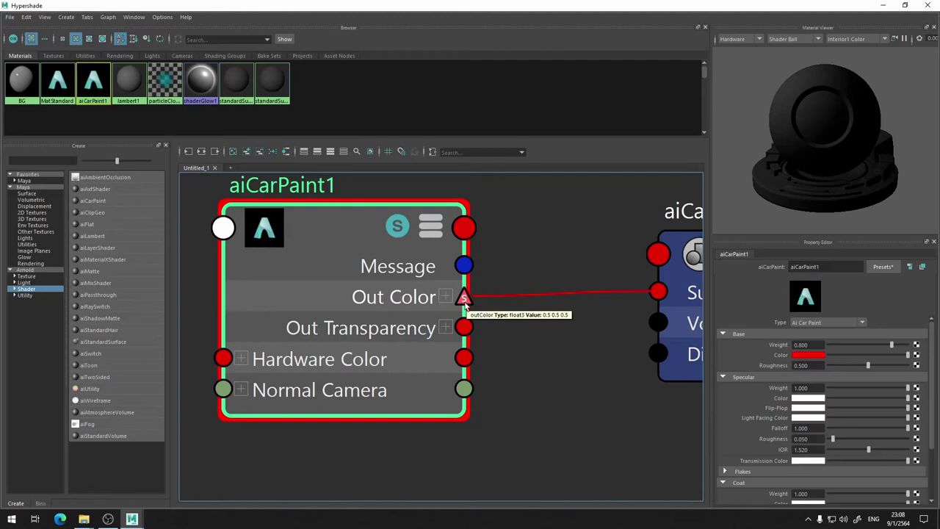
pyautogui.click(431, 232)
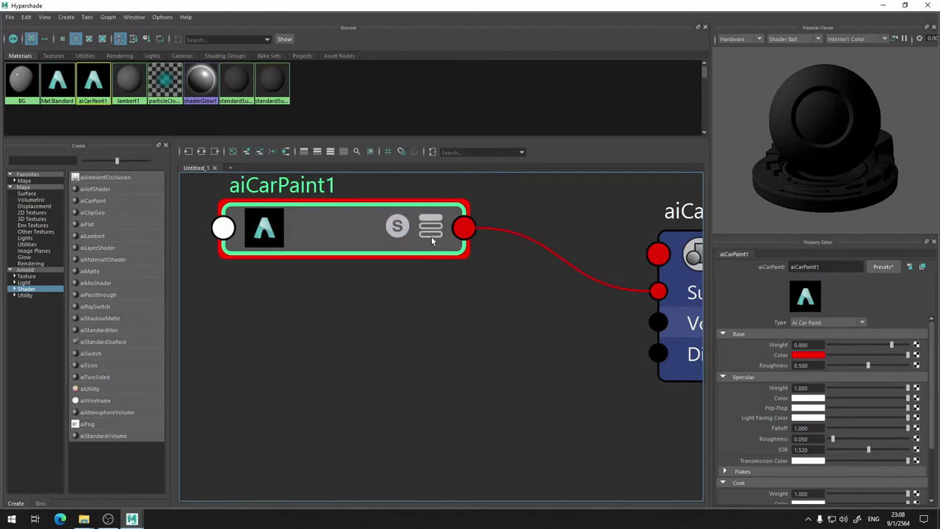
# Cycle aiCarPaint1's node display, then frame standardSurface2 alongside both shading groups.
pyautogui.click(432, 226)
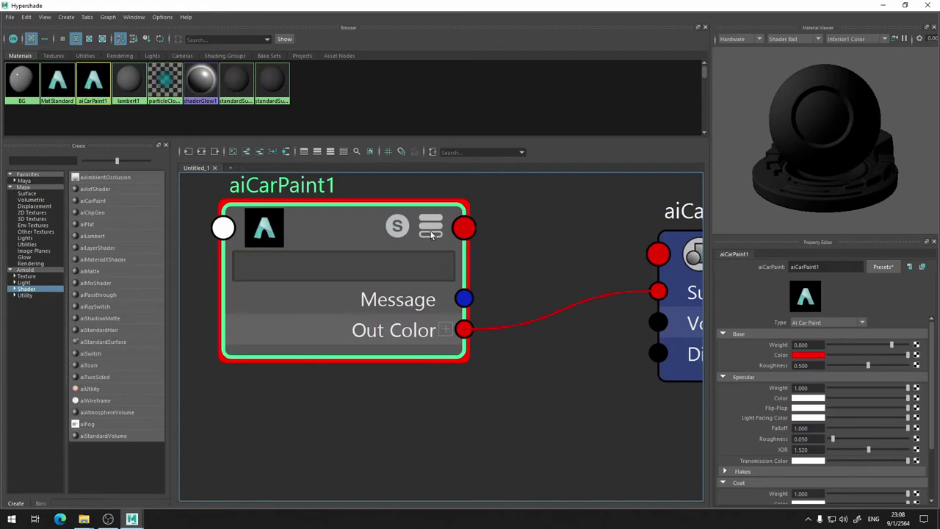
pyautogui.click(433, 234)
pyautogui.click(433, 223)
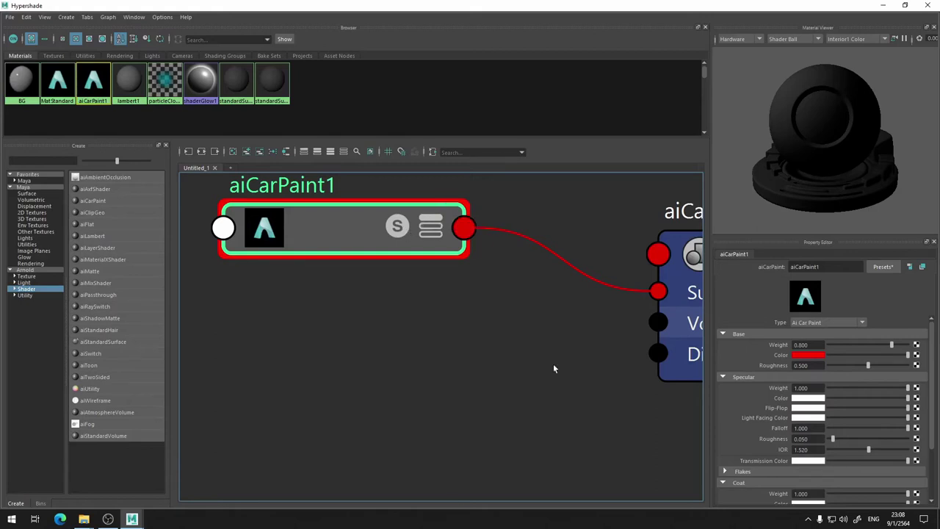
pyautogui.moveTo(610, 303); pyautogui.dragTo(319, 255, button='middle')
pyautogui.press('3')
pyautogui.scroll(5, 564, 301)
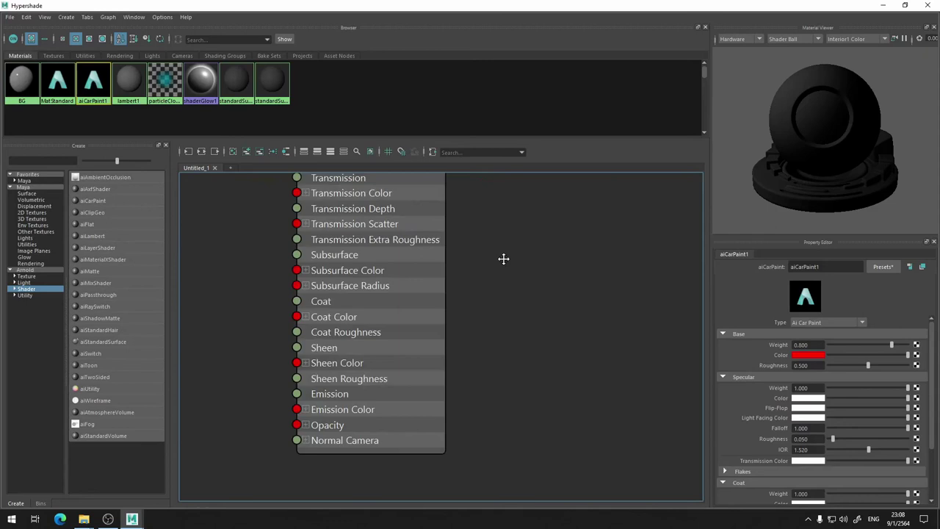
pyautogui.scroll(-3, 478, 196)
pyautogui.moveTo(517, 198); pyautogui.dragTo(521, 261, button='middle')
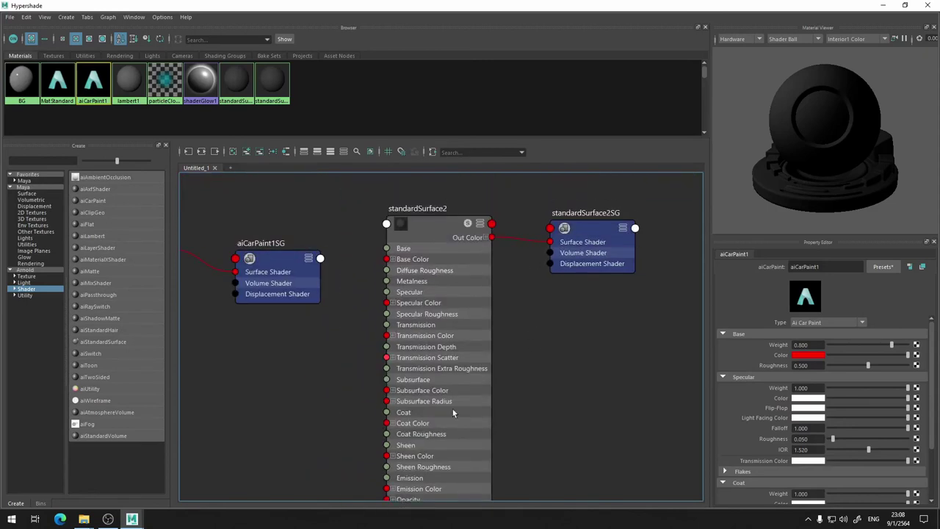
pyautogui.scroll(3, 381, 205)
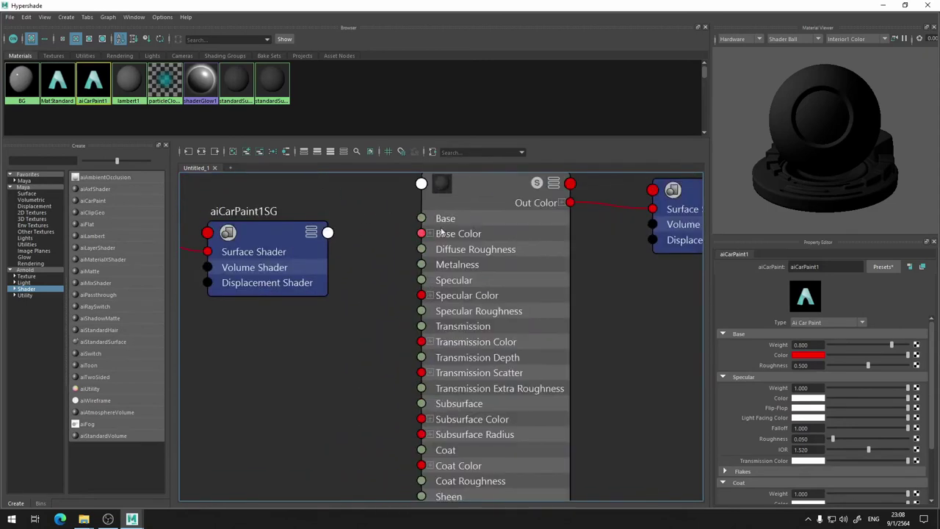
pyautogui.moveTo(579, 308); pyautogui.dragTo(547, 366, button='middle')
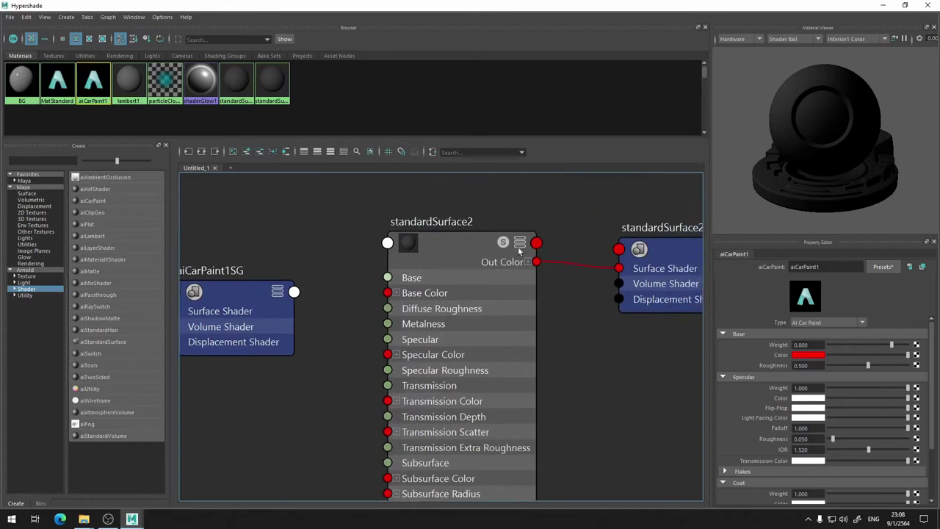
pyautogui.scroll(3, 523, 253)
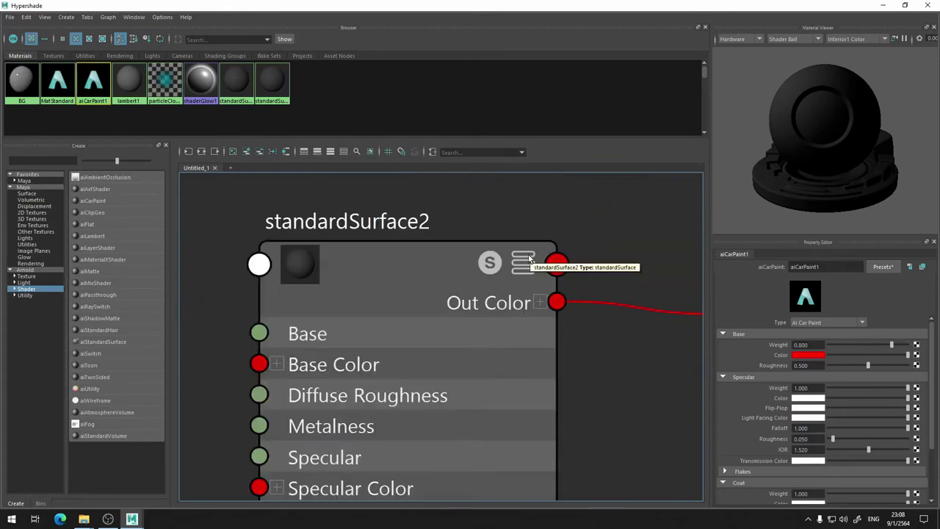
# Select standardSurface2 and expand its node to show output, transparency and AOV ports.
pyautogui.click(523, 261)
pyautogui.click(522, 261)
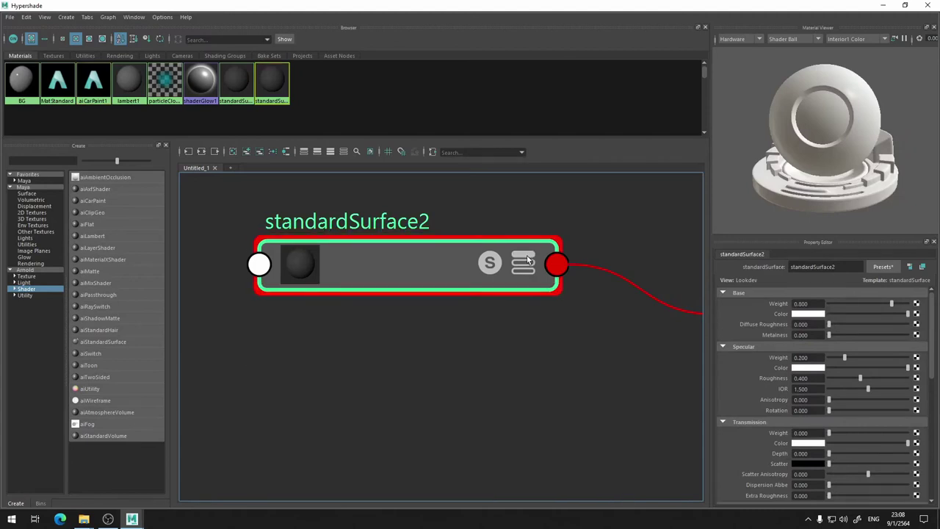
pyautogui.click(528, 266)
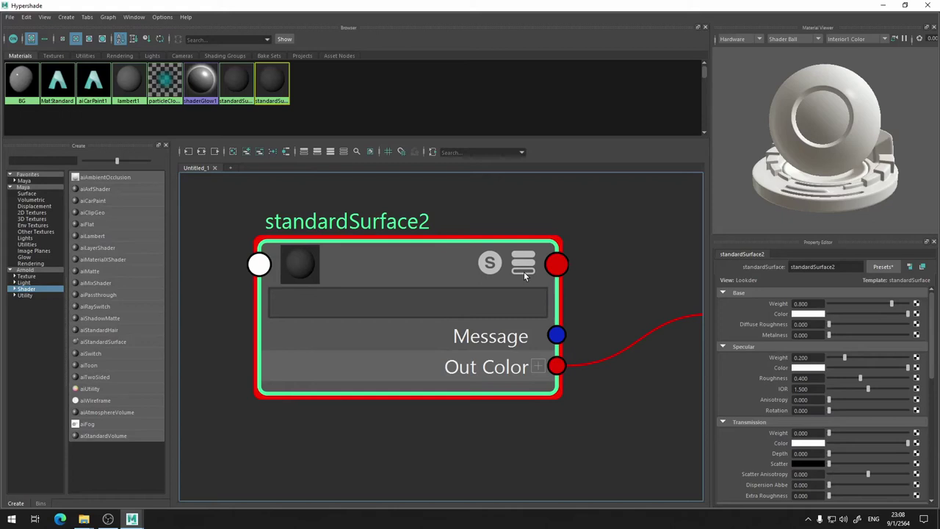
pyautogui.click(524, 271)
pyautogui.scroll(-5, 440, 272)
pyautogui.scroll(5, 440, 273)
pyautogui.moveTo(440, 277); pyautogui.dragTo(466, 98, button='middle')
pyautogui.scroll(-5, 515, 397)
pyautogui.scroll(3, 518, 397)
pyautogui.moveTo(587, 425)
pyautogui.mouseDown(button='middle')
pyautogui.moveTo(589, 221)
pyautogui.moveTo(600, 191)
pyautogui.moveTo(524, 290)
pyautogui.mouseUp(button='middle')
pyautogui.scroll(5, 524, 290)
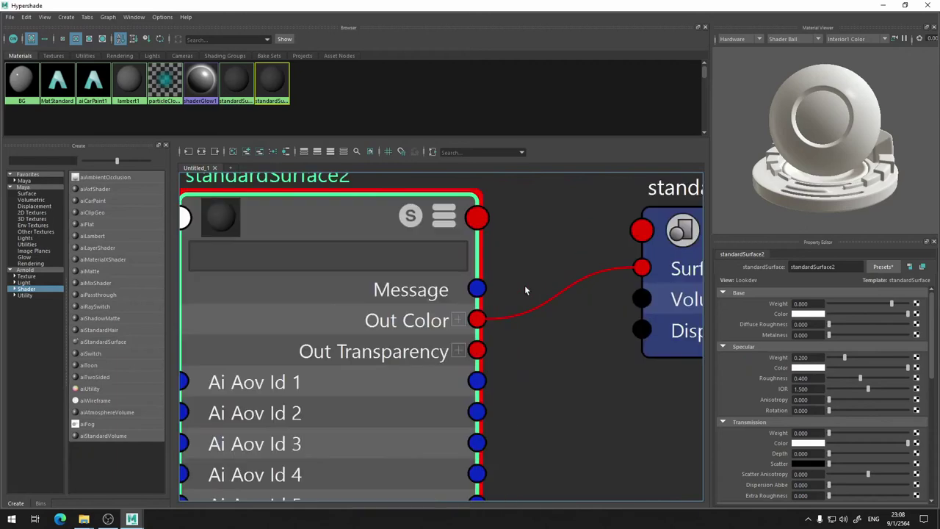
# Switch standardSurface2 to its Base inputs, then to its full attribute list.
pyautogui.click(445, 224)
pyautogui.scroll(-5, 543, 360)
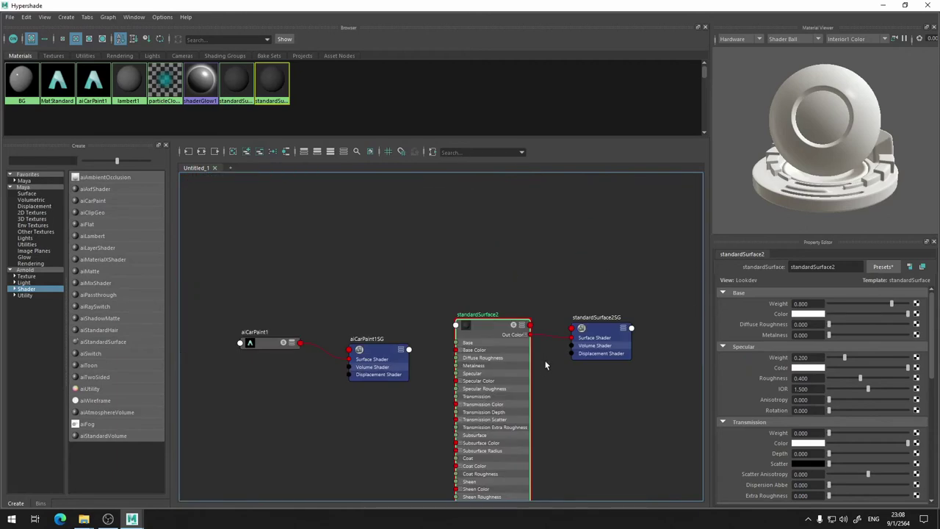
pyautogui.scroll(5, 542, 363)
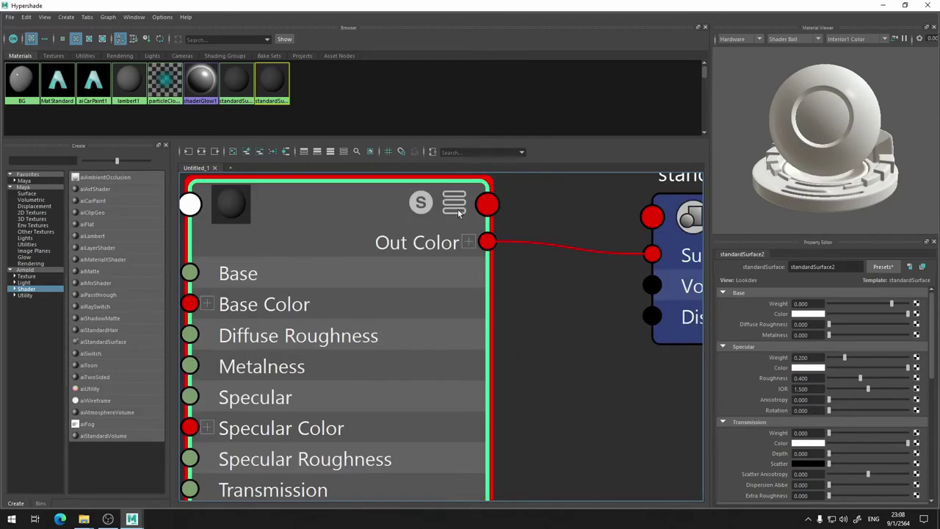
pyautogui.click(457, 208)
pyautogui.click(453, 210)
pyautogui.click(453, 211)
pyautogui.scroll(-5, 453, 211)
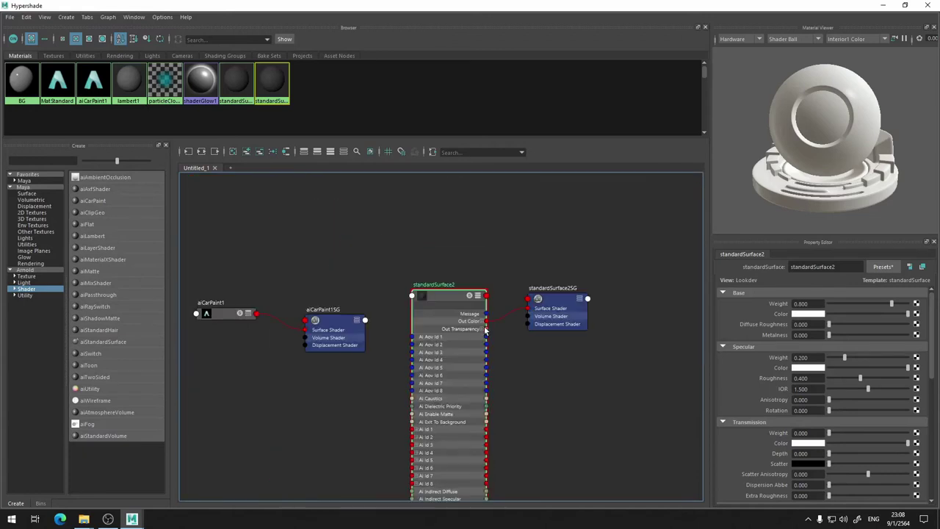
pyautogui.scroll(5, 539, 363)
pyautogui.moveTo(566, 330)
pyautogui.mouseDown(button='middle')
pyautogui.moveTo(577, 212)
pyautogui.moveTo(575, 390)
pyautogui.moveTo(562, 273)
pyautogui.mouseUp(button='middle')
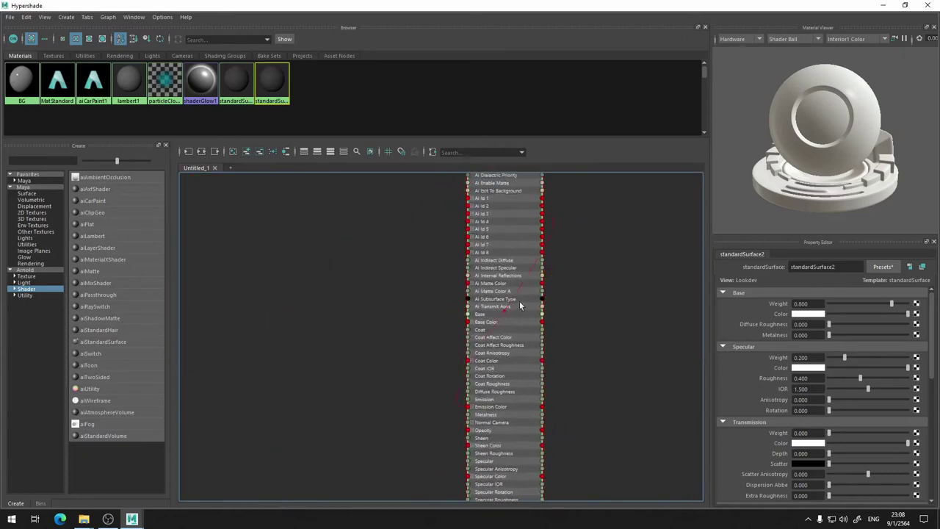
pyautogui.moveTo(596, 254); pyautogui.dragTo(566, 440, button='middle')
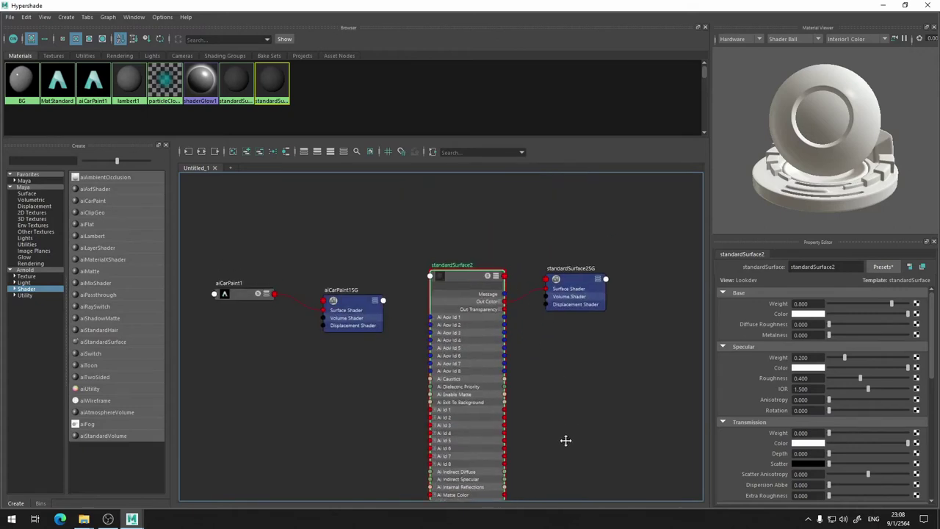
pyautogui.scroll(5, 397, 341)
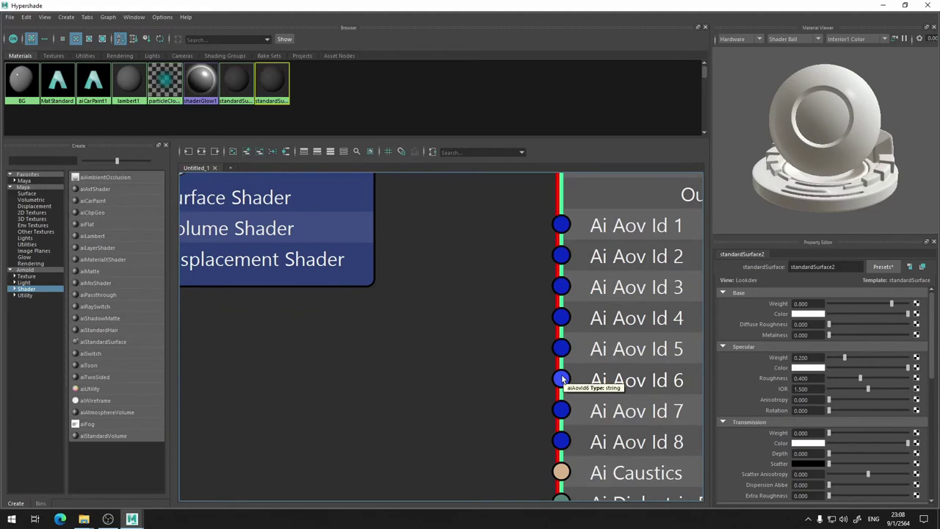
# Pan across the Ai Aov Id and output ports, then show standardSurface2's input attributes.
pyautogui.moveTo(510, 339); pyautogui.dragTo(371, 373, button='middle')
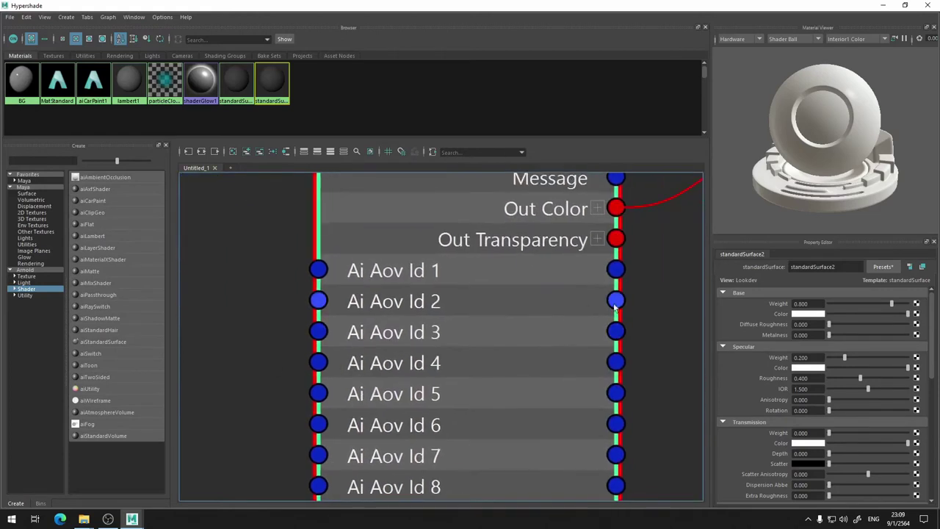
pyautogui.moveTo(641, 265); pyautogui.dragTo(438, 351, button='middle')
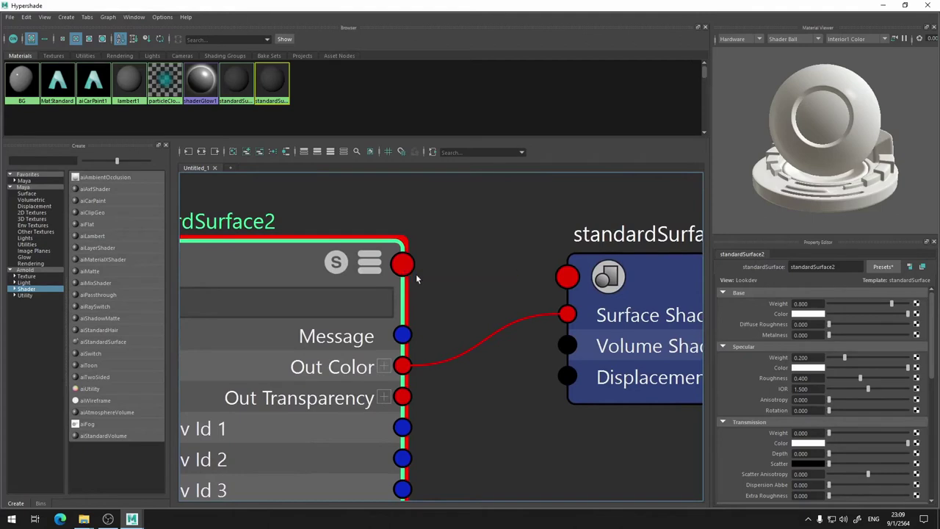
pyautogui.keyDown('alt'); pyautogui.moveTo(451, 286); pyautogui.dragTo(598, 196, button='middle'); pyautogui.keyUp('alt')
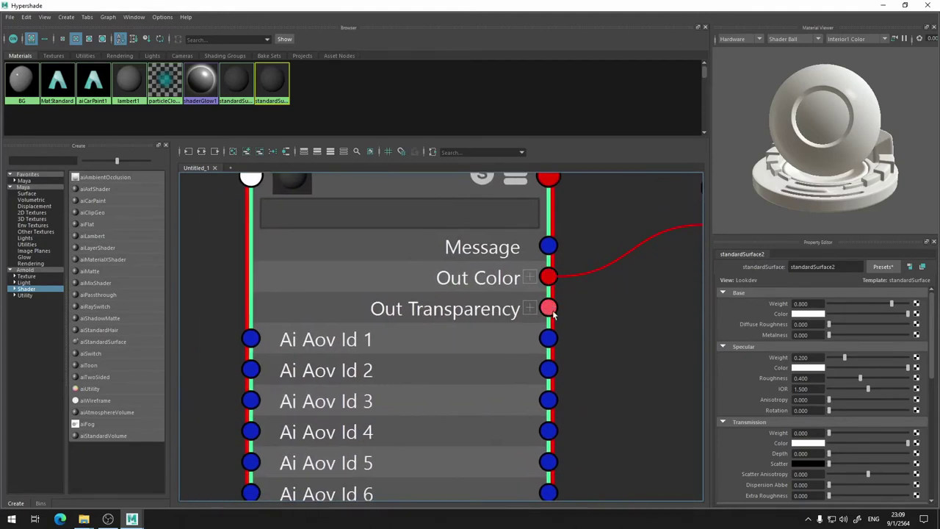
pyautogui.scroll(-10, 600, 384)
pyautogui.keyDown('alt'); pyautogui.moveTo(602, 395); pyautogui.dragTo(592, 234, button='middle'); pyautogui.keyUp('alt')
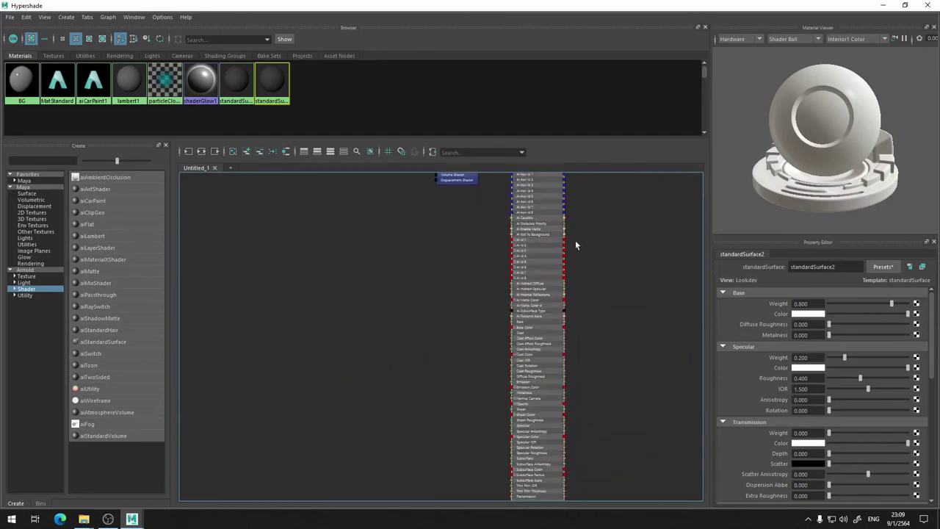
pyautogui.scroll(5, 591, 283)
pyautogui.keyDown('alt'); pyautogui.moveTo(540, 59); pyautogui.dragTo(517, 499, button='middle'); pyautogui.keyUp('alt')
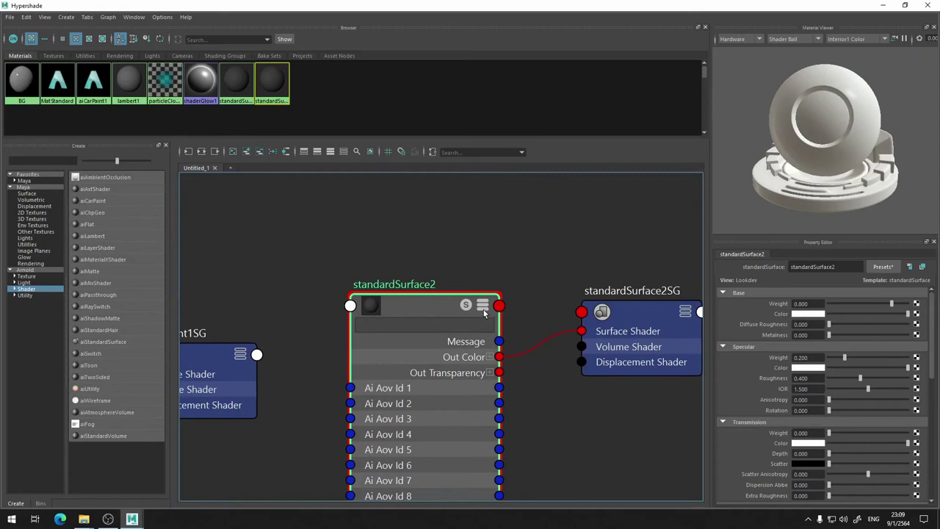
pyautogui.click(483, 311)
pyautogui.scroll(3, 524, 396)
pyautogui.moveTo(169, 293)
pyautogui.keyDown('alt'); pyautogui.mouseDown(button='middle')
pyautogui.moveTo(422, 218)
pyautogui.moveTo(359, 270)
pyautogui.mouseUp(button='middle'); pyautogui.keyUp('alt')
pyautogui.scroll(-5, 373, 289)
pyautogui.moveTo(355, 330)
pyautogui.keyDown('alt'); pyautogui.mouseDown(button='middle')
pyautogui.moveTo(396, 176)
pyautogui.moveTo(392, 338)
pyautogui.mouseUp(button='middle'); pyautogui.keyUp('alt')
pyautogui.scroll(5, 397, 329)
pyautogui.keyDown('alt'); pyautogui.moveTo(412, 211); pyautogui.dragTo(398, 277, button='middle'); pyautogui.keyUp('alt')
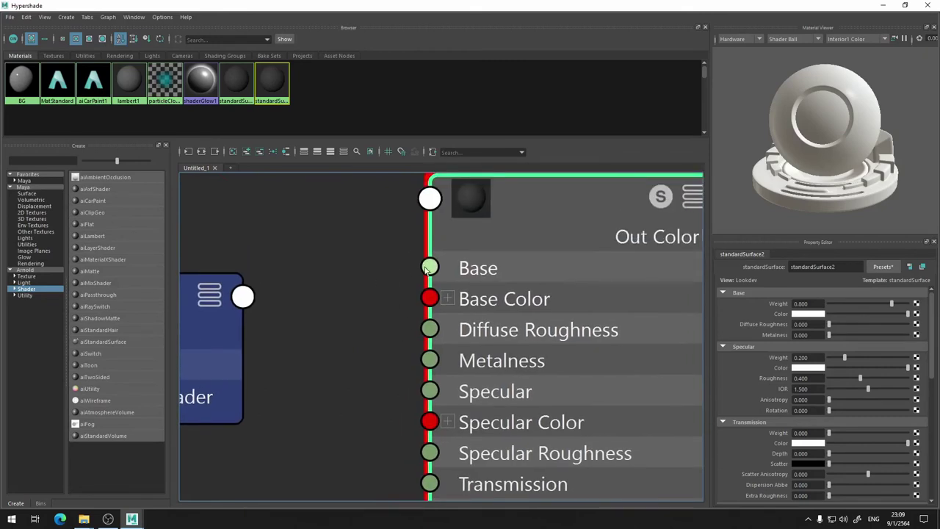
pyautogui.moveTo(429, 267)
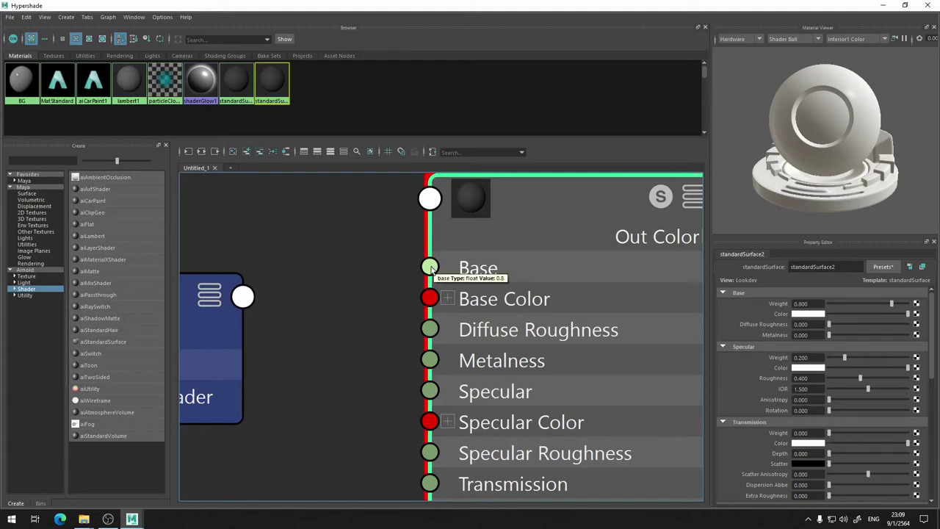
pyautogui.keyDown('alt'); pyautogui.moveTo(371, 247); pyautogui.dragTo(432, 195, button='middle'); pyautogui.keyUp('alt')
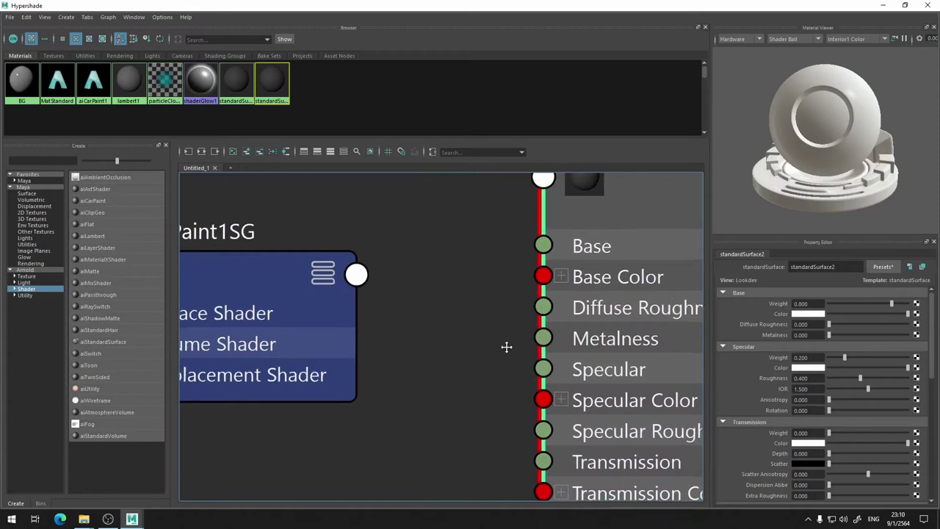
pyautogui.keyDown('alt'); pyautogui.moveTo(575, 277); pyautogui.dragTo(506, 235, button='middle'); pyautogui.keyUp('alt')
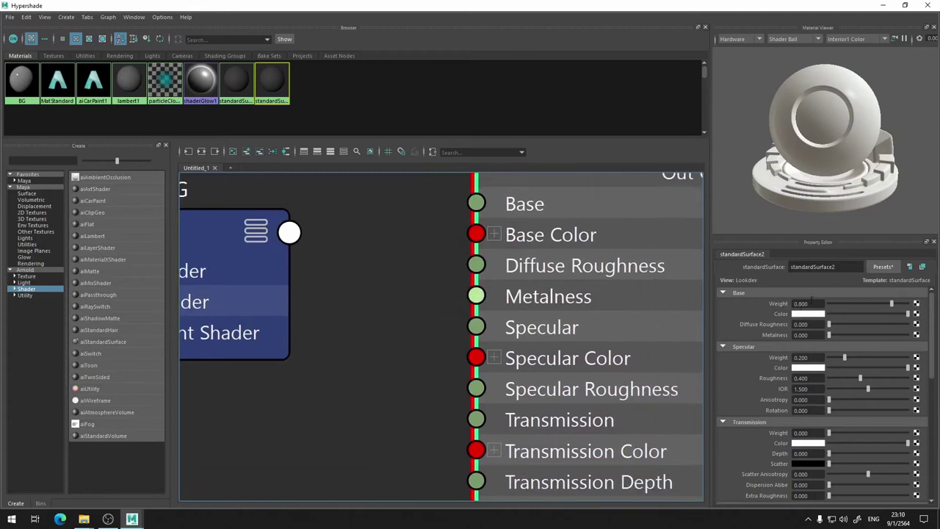
pyautogui.keyDown('alt'); pyautogui.moveTo(454, 227); pyautogui.dragTo(358, 235, button='middle'); pyautogui.keyUp('alt')
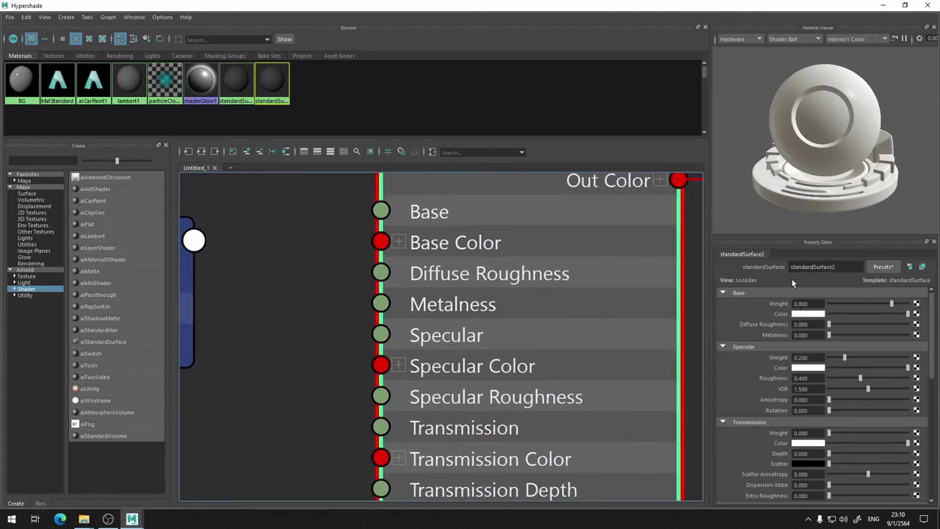
pyautogui.moveTo(381, 242); pyautogui.dragTo(334, 262)
pyautogui.keyDown('alt'); pyautogui.moveTo(331, 319); pyautogui.dragTo(353, 309, button='middle'); pyautogui.keyUp('alt')
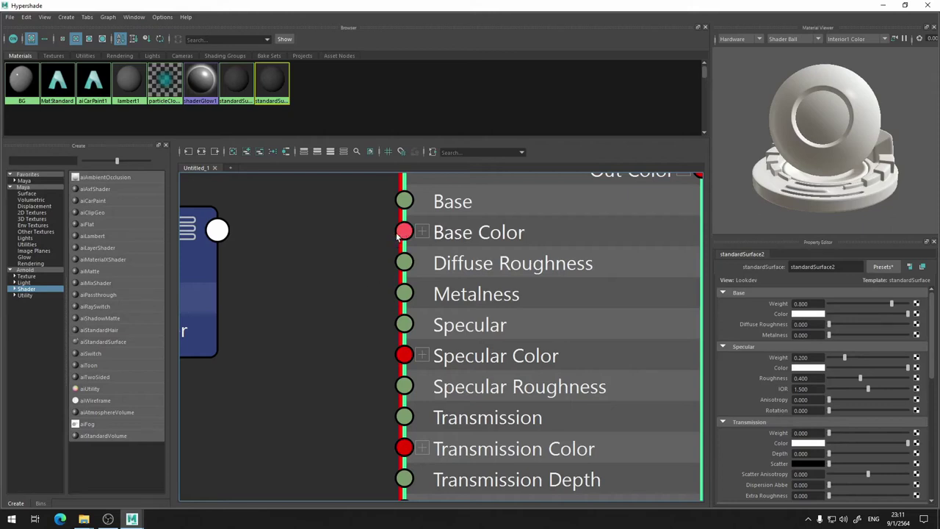
pyautogui.moveTo(385, 266)
pyautogui.keyDown('alt'); pyautogui.mouseDown(button='middle')
pyautogui.moveTo(348, 306)
pyautogui.moveTo(478, 263)
pyautogui.mouseUp(button='middle'); pyautogui.keyUp('alt')
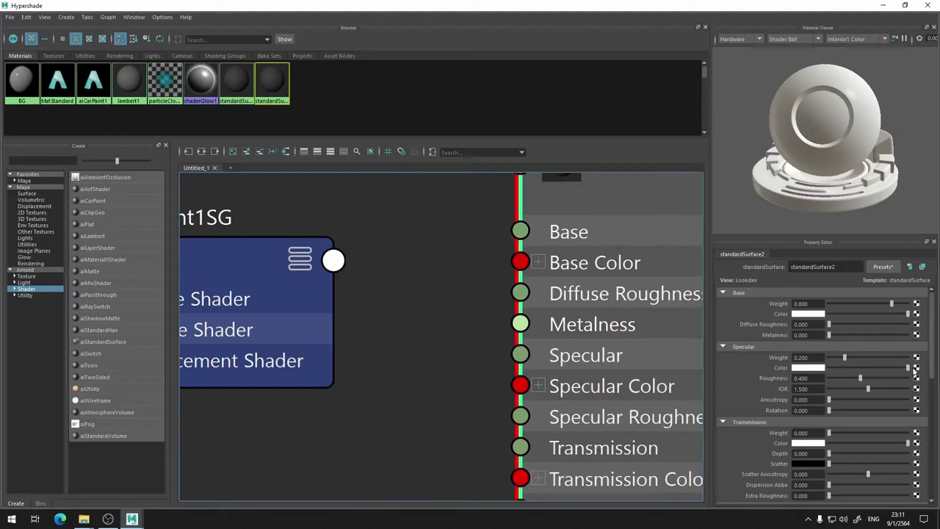
pyautogui.keyDown('alt'); pyautogui.moveTo(438, 330); pyautogui.dragTo(331, 333, button='middle'); pyautogui.keyUp('alt')
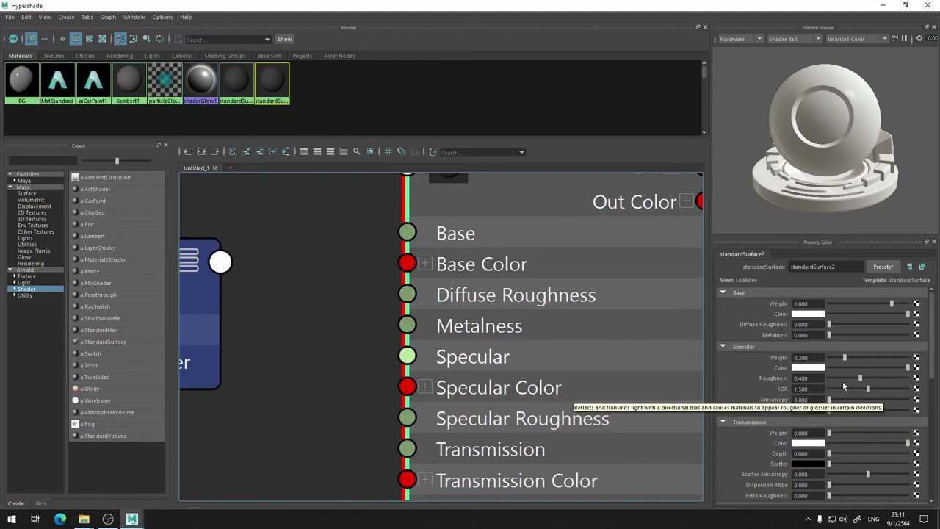
pyautogui.scroll(-1, 800, 400)
pyautogui.scroll(-3, 799, 400)
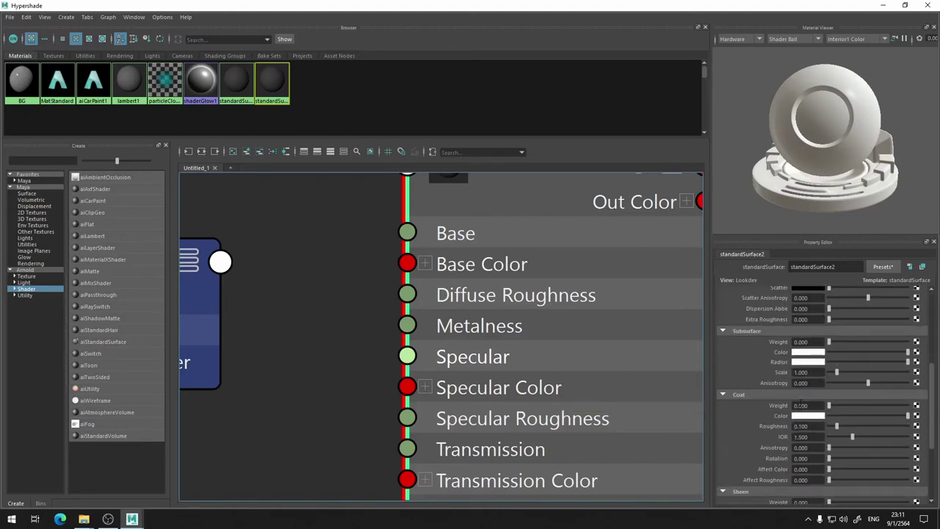
pyautogui.scroll(-4, 800, 423)
pyautogui.scroll(-3, 800, 491)
pyautogui.scroll(5, 801, 490)
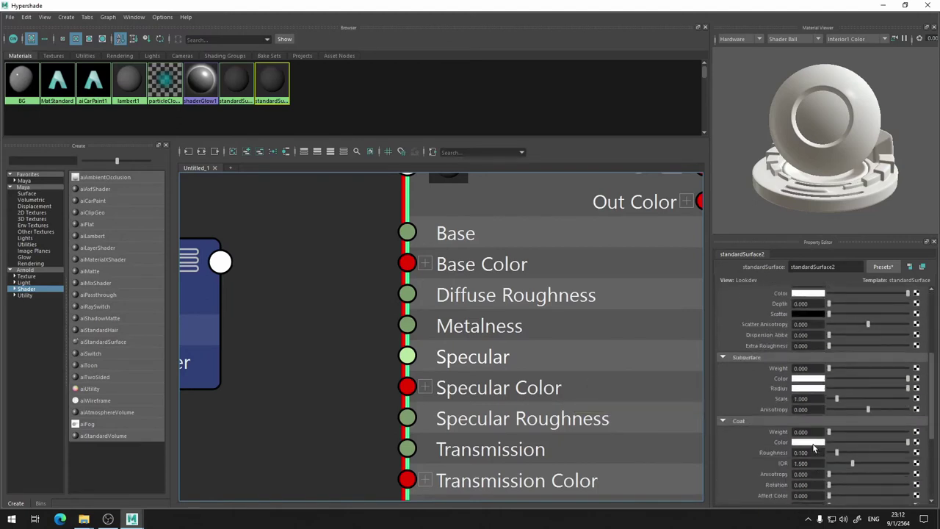
pyautogui.scroll(5, 800, 490)
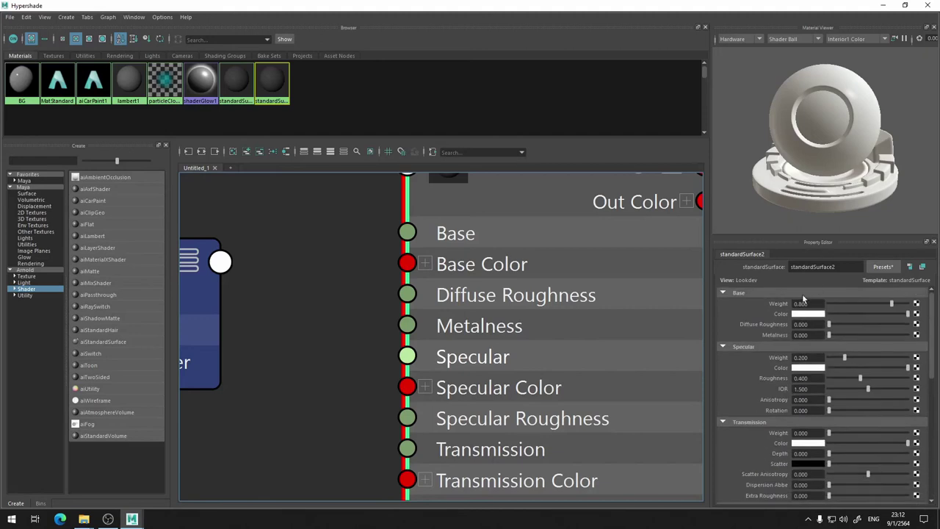
pyautogui.scroll(-3, 341, 295)
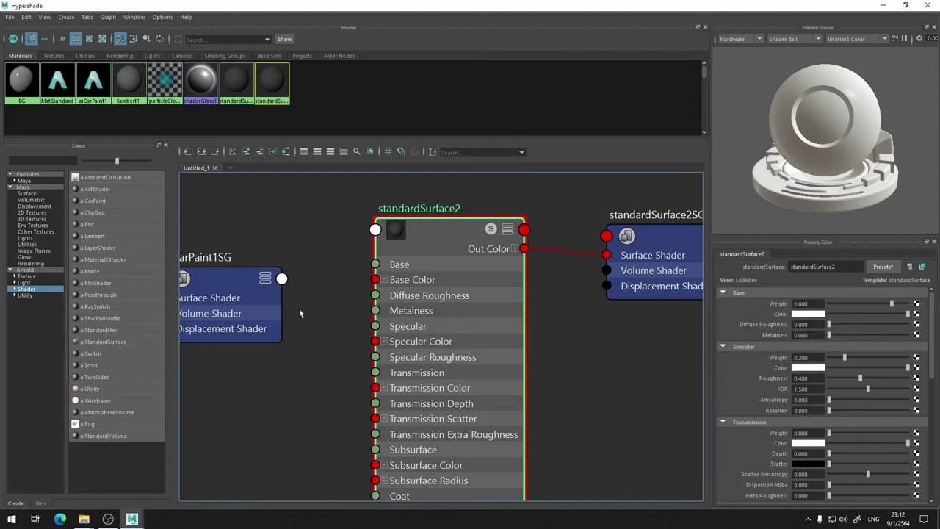
# Delete aiCarPaint1 and aiCarPaint1SG together, then center standardSurface2 in the graph.
pyautogui.moveTo(304, 246)
pyautogui.keyDown('alt'); pyautogui.mouseDown(button='middle')
pyautogui.moveTo(484, 237)
pyautogui.moveTo(525, 213)
pyautogui.mouseUp(button='middle'); pyautogui.keyUp('alt')
pyautogui.scroll(-2, 493, 227)
pyautogui.moveTo(525, 210); pyautogui.dragTo(265, 331)
pyautogui.press('Delete')
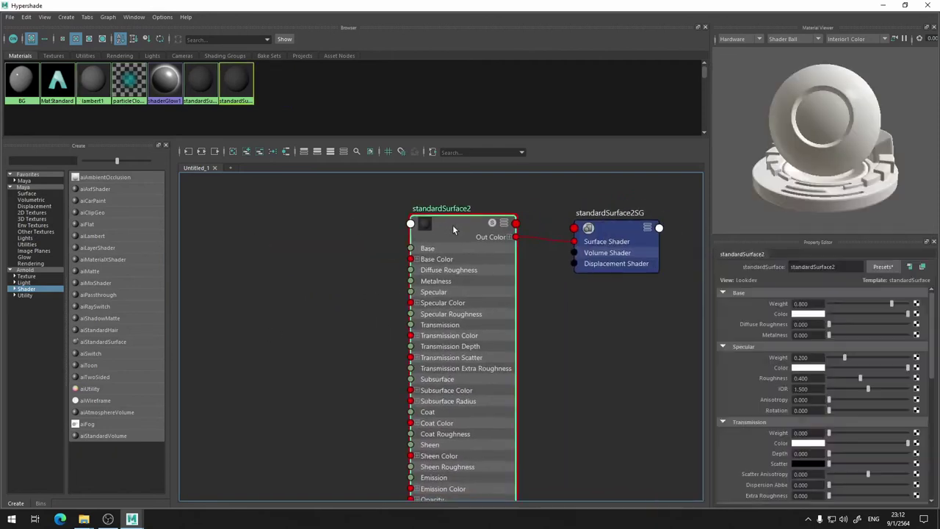
pyautogui.keyDown('alt'); pyautogui.moveTo(307, 291); pyautogui.dragTo(401, 262, button='middle'); pyautogui.keyUp('alt')
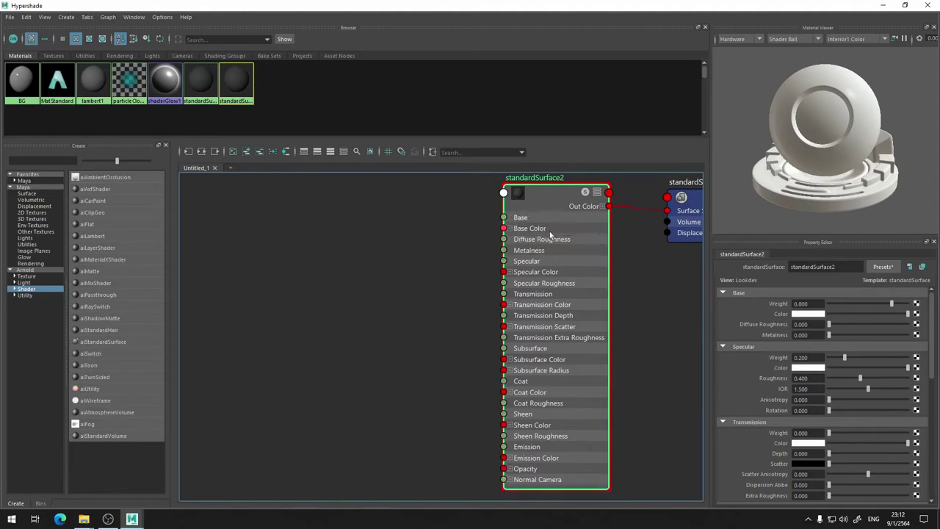
pyautogui.scroll(5, 484, 224)
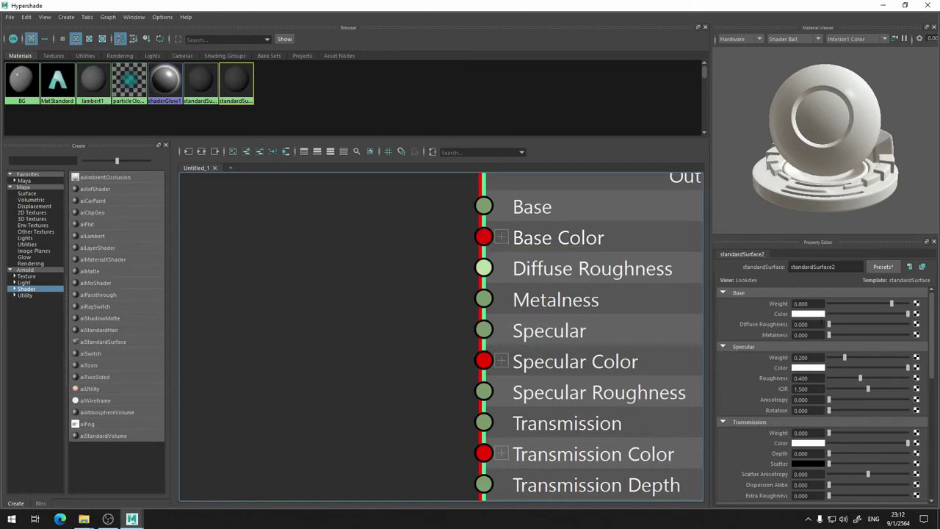
pyautogui.click(813, 314)
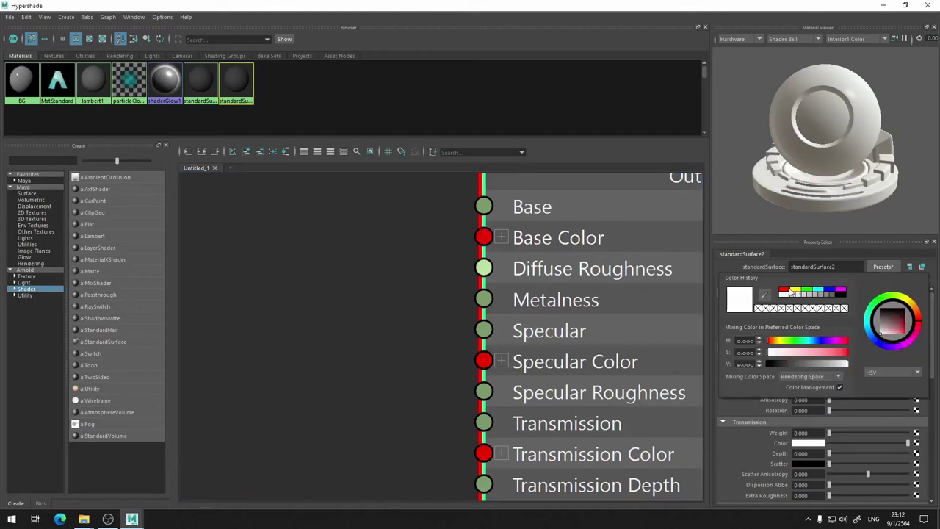
pyautogui.click(783, 290)
pyautogui.click(448, 255)
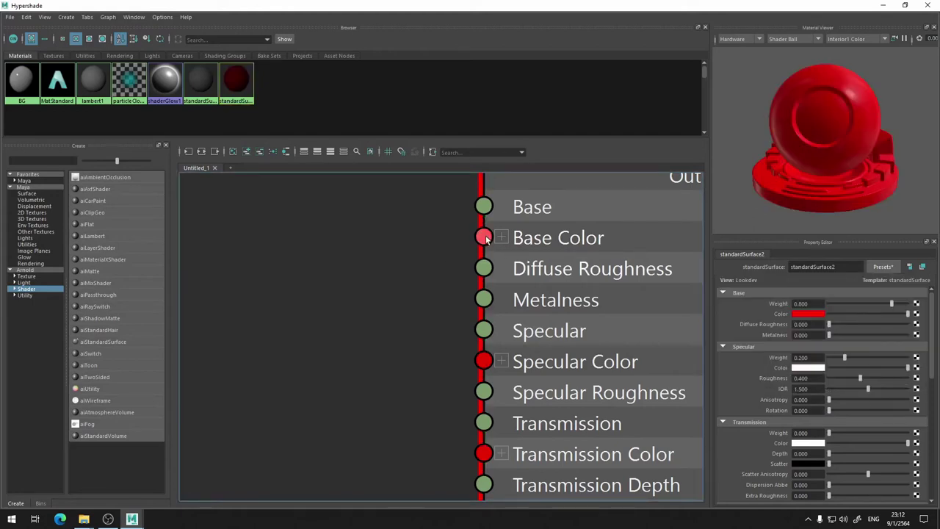
pyautogui.moveTo(483, 237)
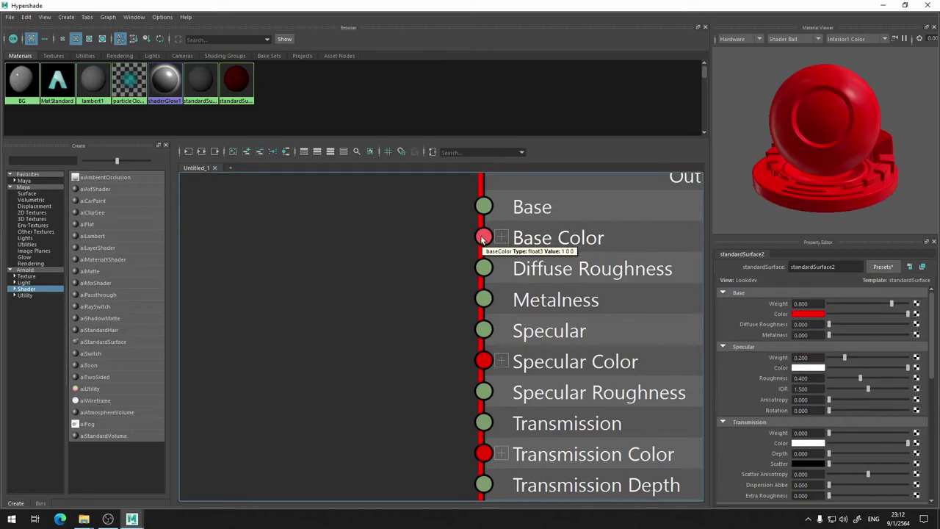
pyautogui.click(815, 314)
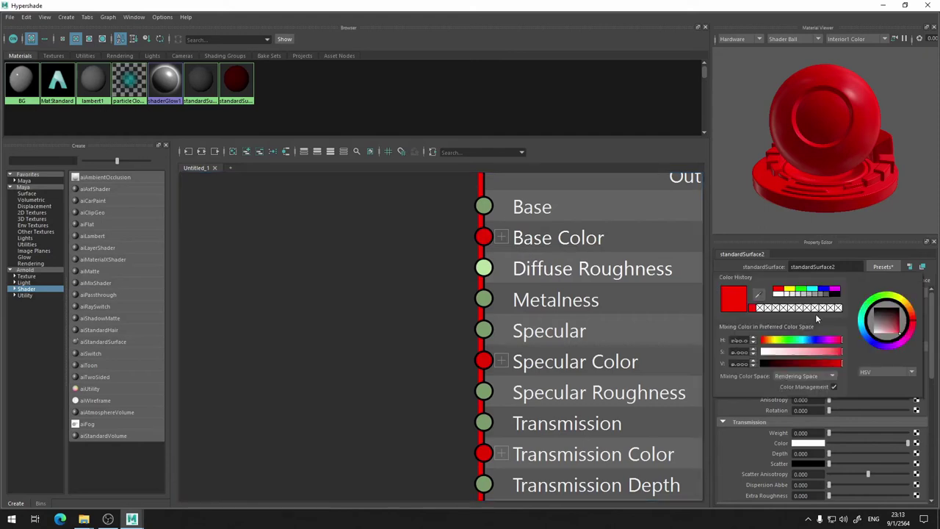
pyautogui.click(795, 291)
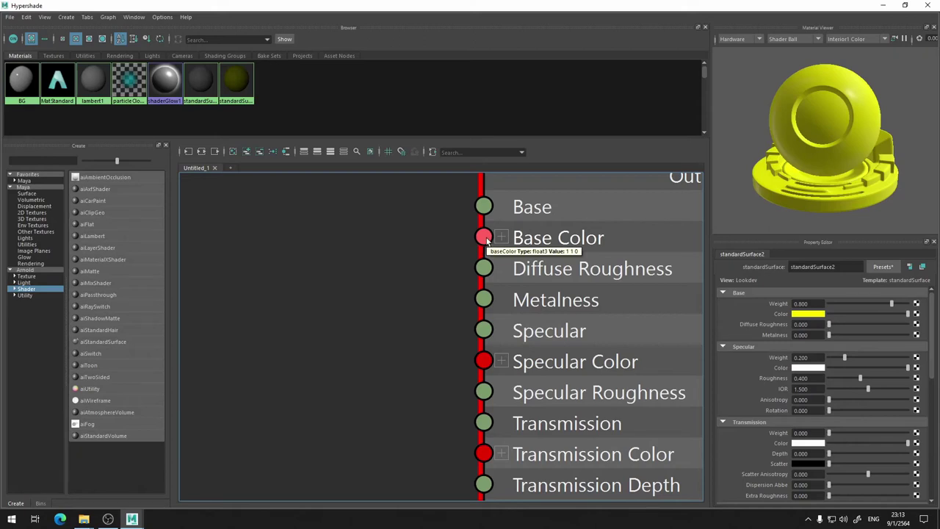
pyautogui.click(817, 316)
pyautogui.moveTo(898, 323); pyautogui.dragTo(881, 331)
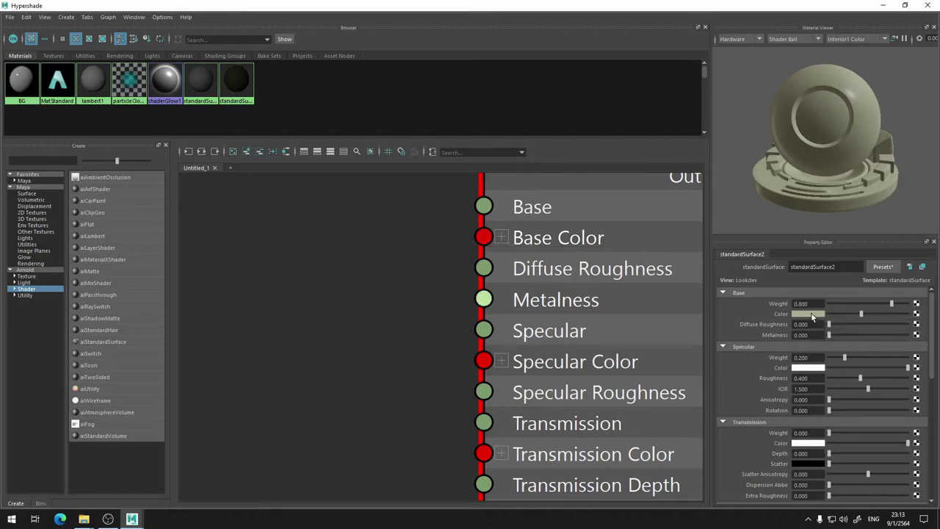
pyautogui.click(812, 314)
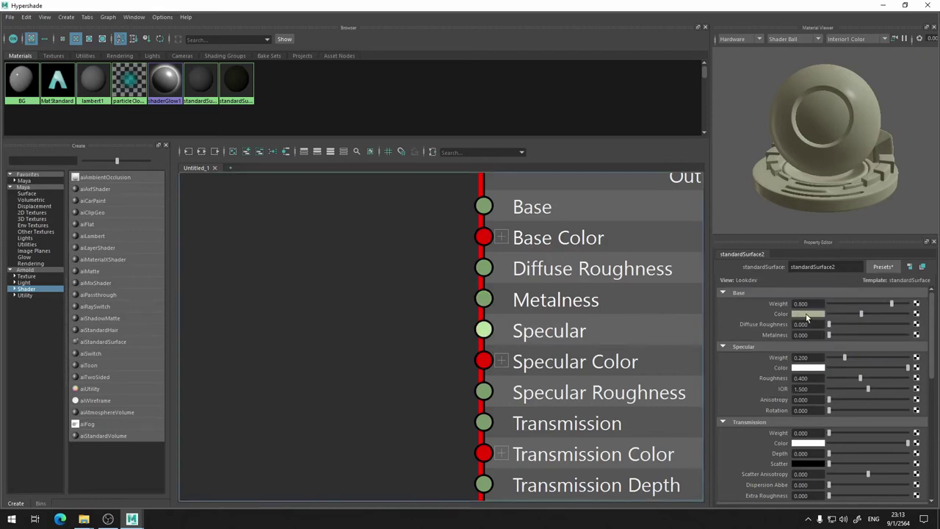
pyautogui.click(805, 312)
pyautogui.click(768, 297)
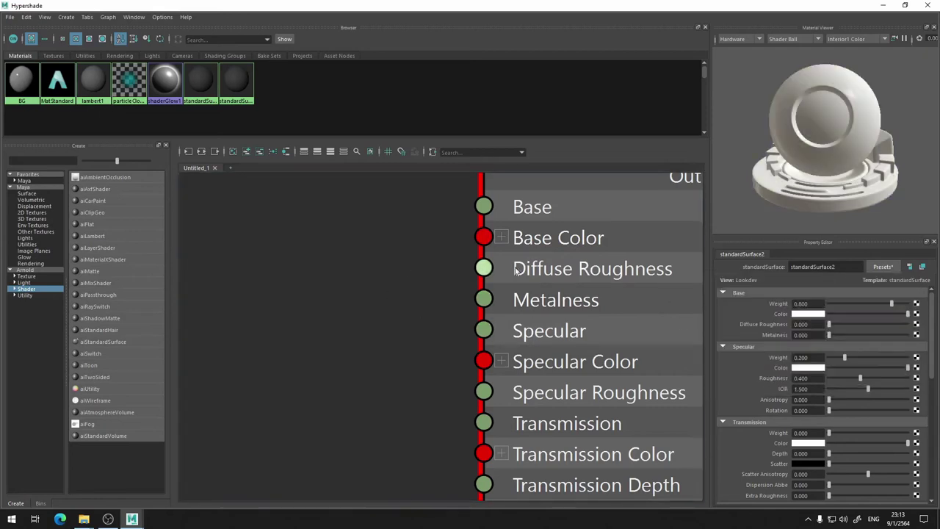
# List the Maya 2D Textures nodes in the Create panel.
pyautogui.scroll(-3, 336, 281)
pyautogui.moveTo(337, 282)
pyautogui.keyDown('alt'); pyautogui.mouseDown(button='middle')
pyautogui.moveTo(512, 308)
pyautogui.moveTo(377, 260)
pyautogui.moveTo(387, 385)
pyautogui.mouseUp(button='middle'); pyautogui.keyUp('alt')
pyautogui.scroll(-3, 385, 298)
pyautogui.scroll(3, 382, 301)
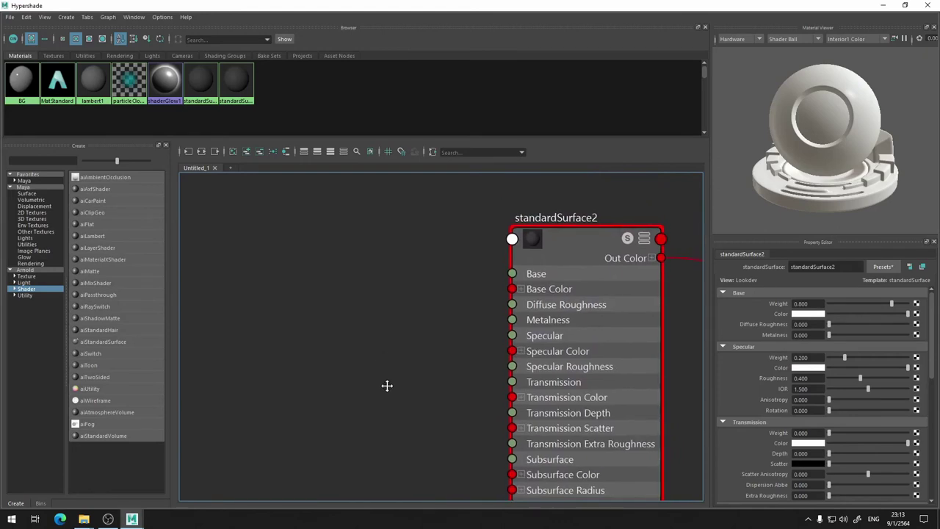
pyautogui.click(41, 185)
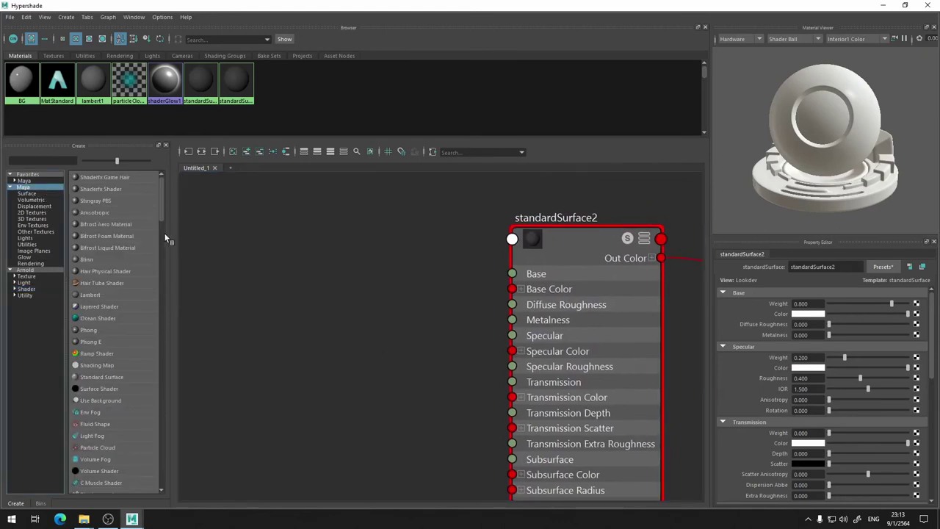
pyautogui.click(32, 212)
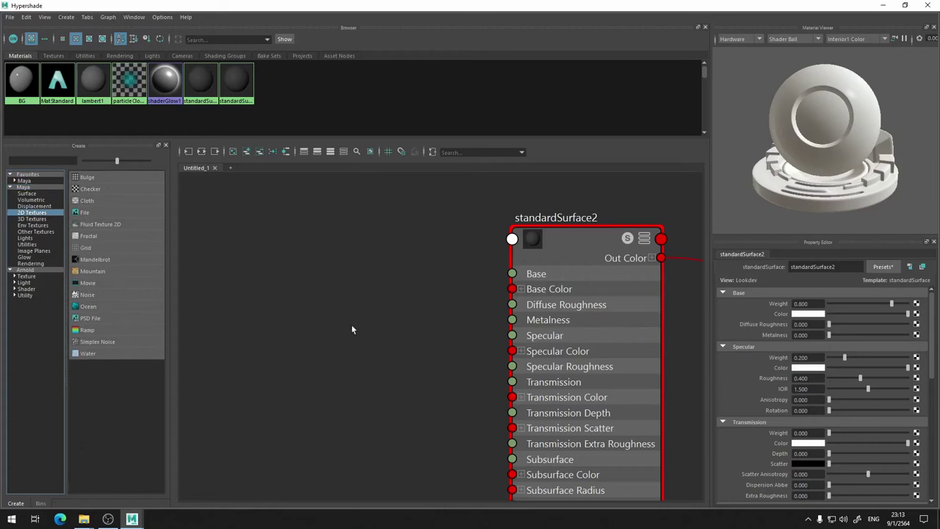
# Enlarge the texture preview icons and create a Bulge texture node.
pyautogui.keyDown('alt'); pyautogui.moveTo(353, 325); pyautogui.dragTo(393, 300, button='middle'); pyautogui.keyUp('alt')
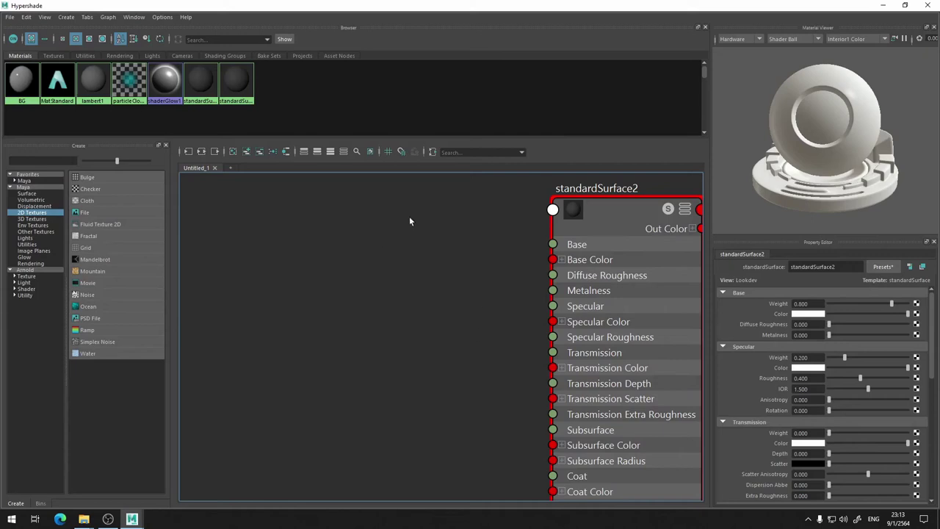
pyautogui.moveTo(87, 178); pyautogui.dragTo(88, 181)
pyautogui.moveTo(116, 159); pyautogui.dragTo(163, 159)
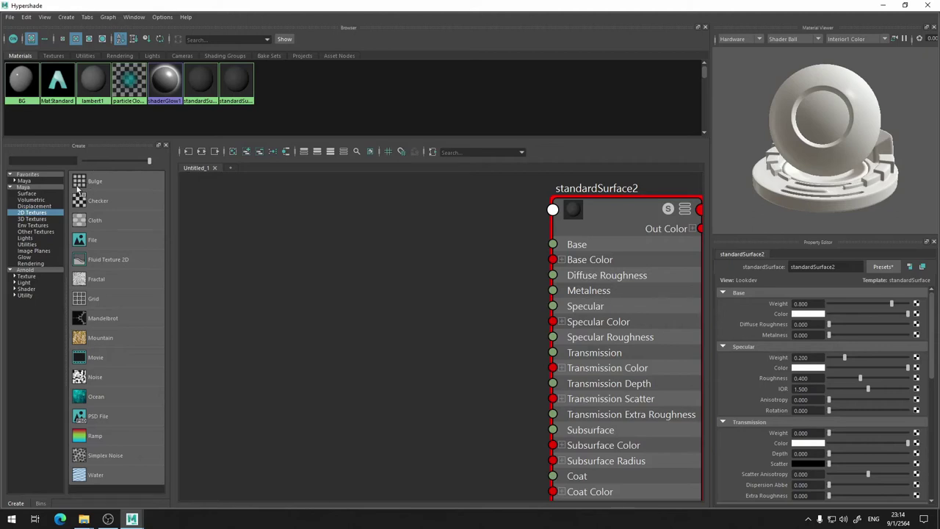
pyautogui.click(84, 181)
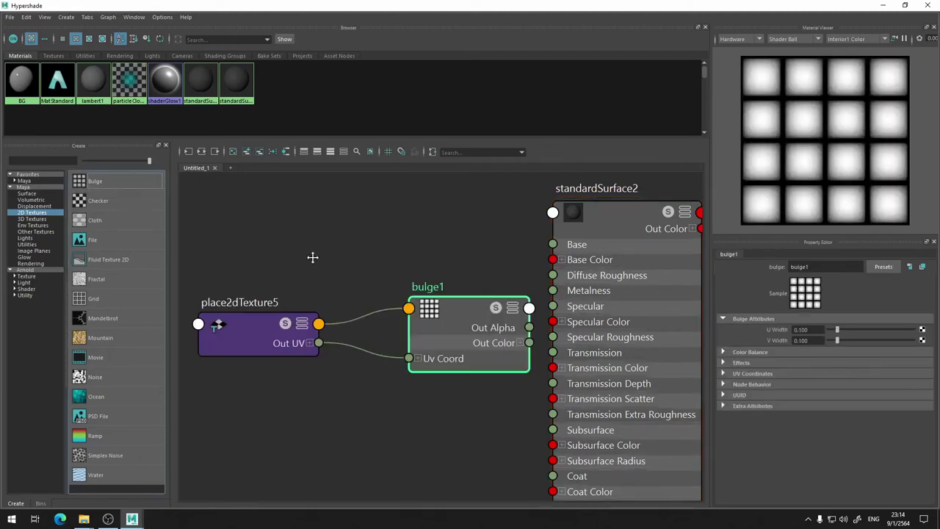
# Move place2dTexture5 and bulge1 up and left, next to standardSurface2.
pyautogui.keyDown('alt'); pyautogui.moveTo(310, 257); pyautogui.dragTo(398, 259, button='middle'); pyautogui.keyUp('alt')
pyautogui.click(351, 354)
pyautogui.moveTo(308, 324); pyautogui.dragTo(175, 246)
pyautogui.moveTo(549, 332)
pyautogui.mouseDown()
pyautogui.moveTo(393, 251)
pyautogui.moveTo(394, 264)
pyautogui.mouseUp()
pyautogui.keyDown('alt'); pyautogui.moveTo(511, 209); pyautogui.dragTo(388, 203, button='middle'); pyautogui.keyUp('alt')
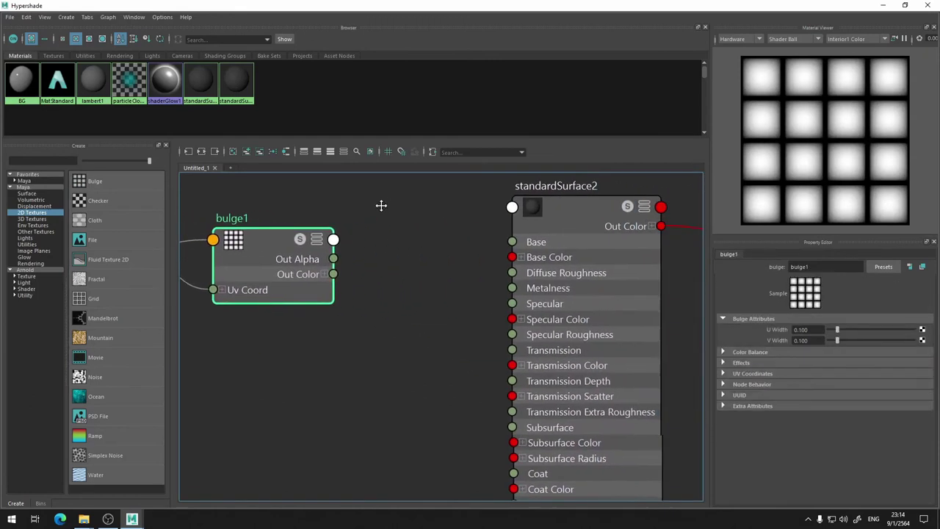
# Connect bulge1's Out Color to standardSurface2's Base Color.
pyautogui.click(320, 276)
pyautogui.click(320, 277)
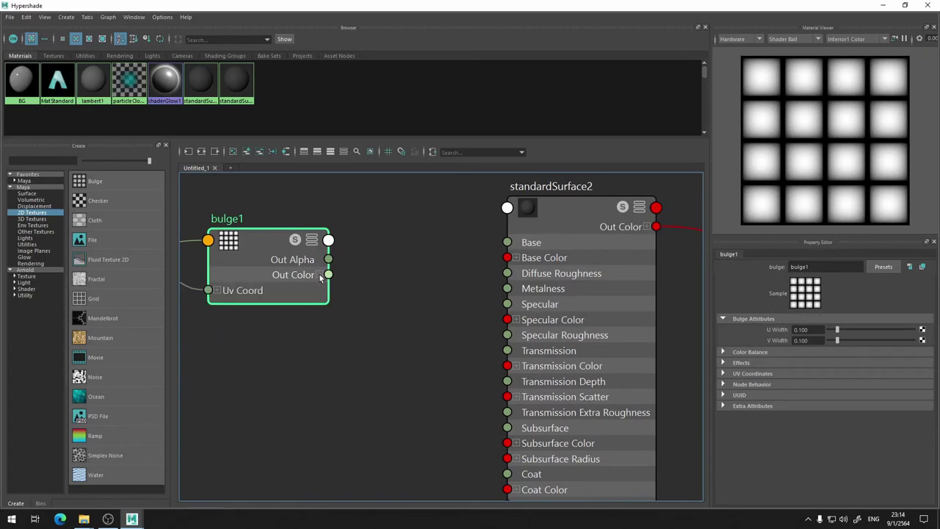
pyautogui.moveTo(329, 275); pyautogui.dragTo(508, 258)
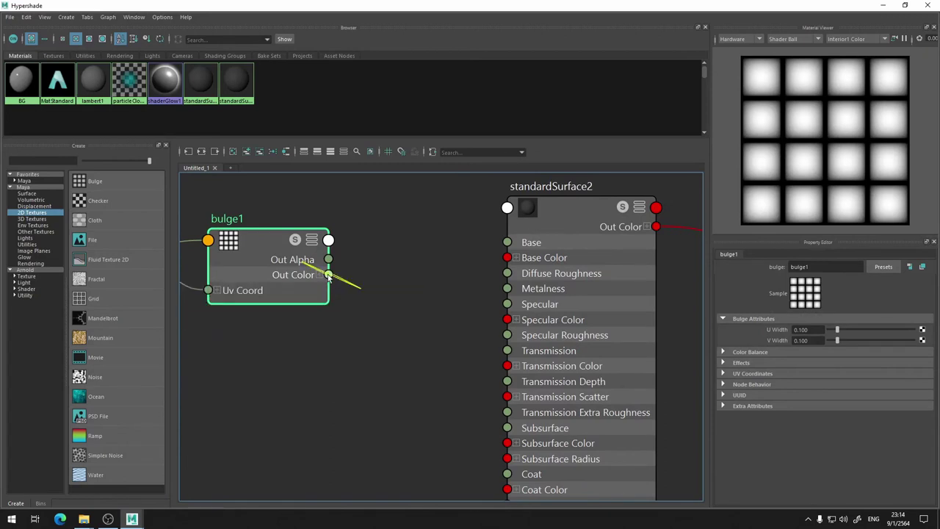
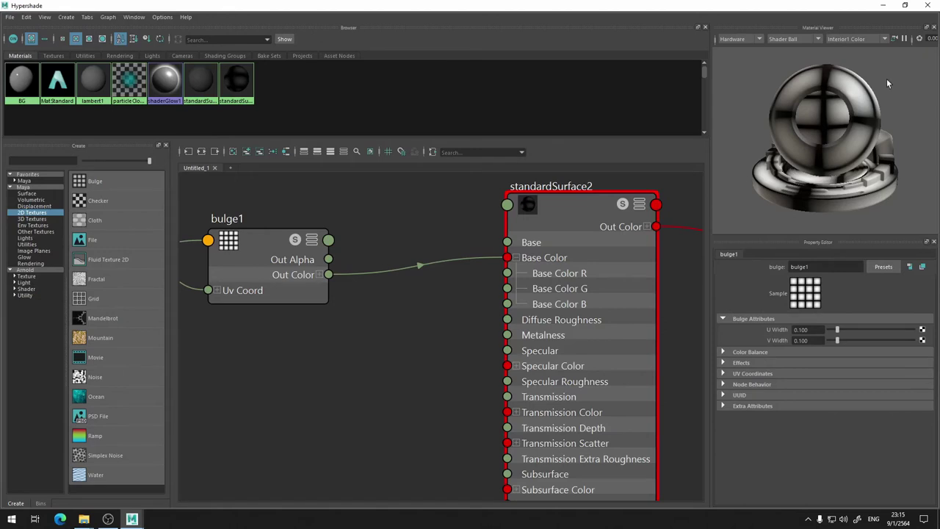
# Add a checker texture node to the Hypershade graph.
pyautogui.moveTo(307, 361)
pyautogui.keyDown('alt'); pyautogui.mouseDown(button='middle')
pyautogui.moveTo(470, 329)
pyautogui.moveTo(394, 323)
pyautogui.mouseUp(button='middle'); pyautogui.keyUp('alt')
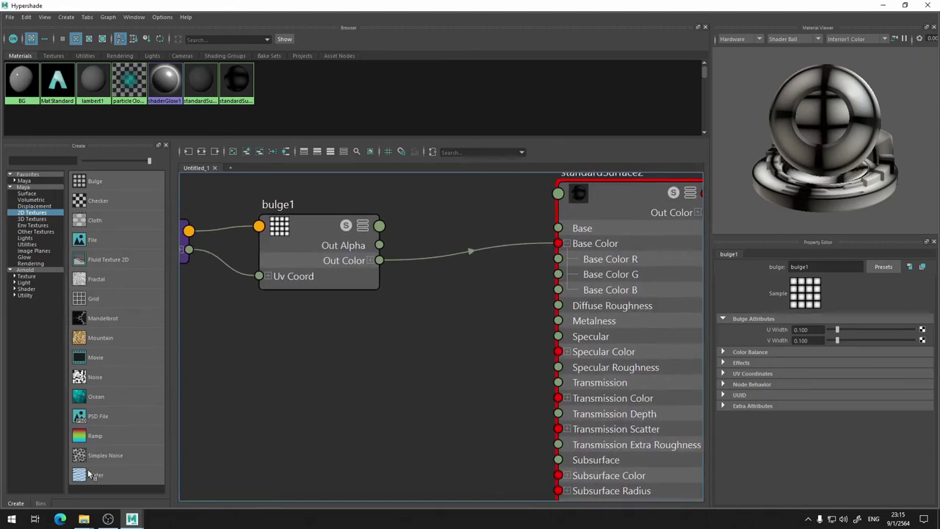
pyautogui.click(79, 201)
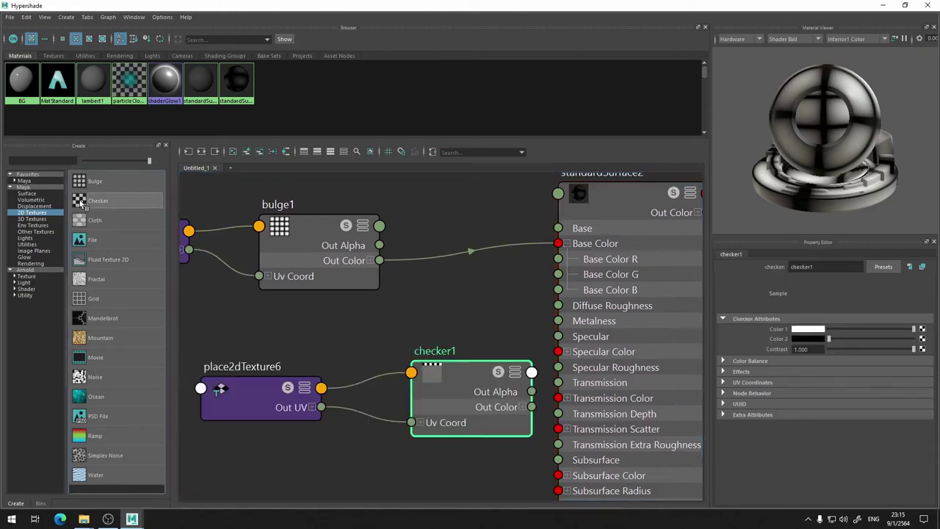
pyautogui.keyDown('alt'); pyautogui.moveTo(443, 297); pyautogui.dragTo(550, 257, button='middle'); pyautogui.keyUp('alt')
pyautogui.scroll(2, 330, 399)
pyautogui.scroll(-5, 361, 295)
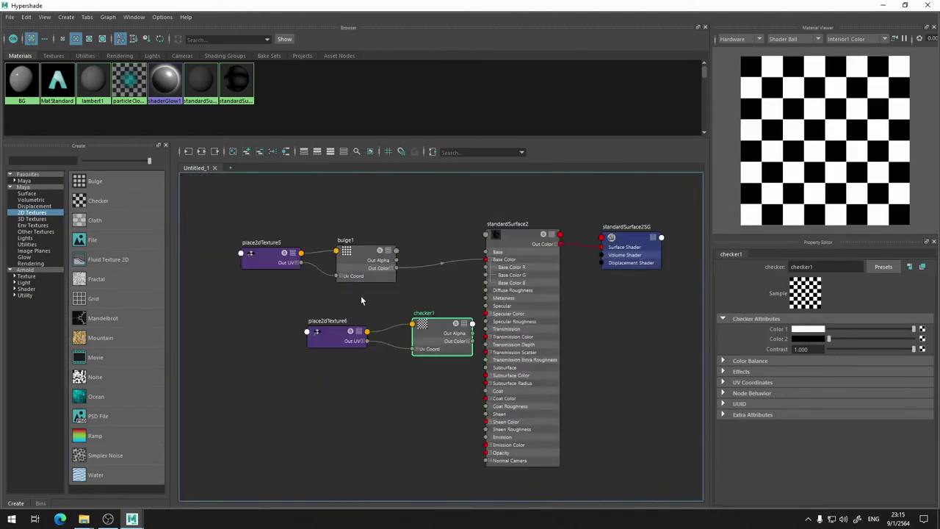
pyautogui.scroll(5, 360, 295)
# Place checker1 beside place2dTexture6 and wire its Out Color into standardSurface2's Base Color.
pyautogui.keyDown('alt'); pyautogui.moveTo(361, 296); pyautogui.dragTo(473, 283, button='middle'); pyautogui.keyUp('alt')
pyautogui.moveTo(419, 365); pyautogui.dragTo(265, 349)
pyautogui.moveTo(605, 366); pyautogui.dragTo(450, 354)
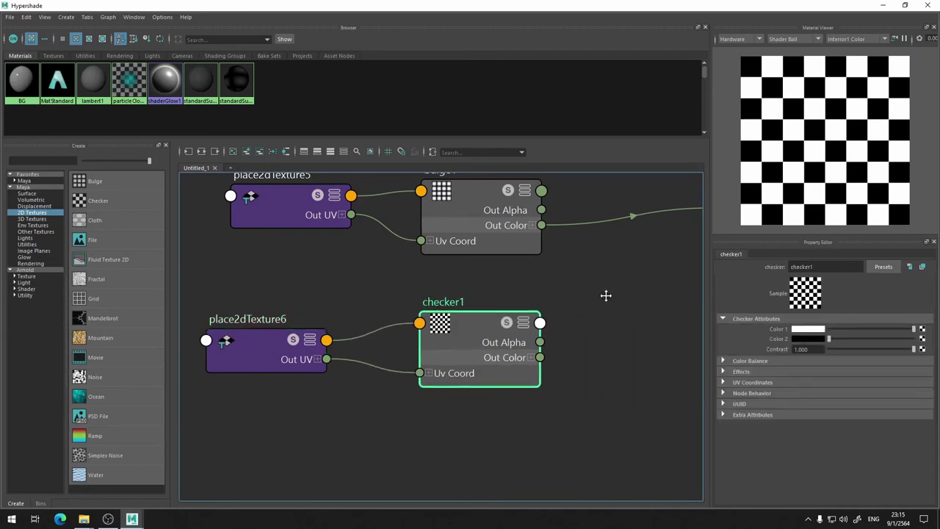
pyautogui.keyDown('alt'); pyautogui.moveTo(609, 294); pyautogui.dragTo(351, 363, button='middle'); pyautogui.keyUp('alt')
pyautogui.moveTo(287, 421); pyautogui.dragTo(467, 272)
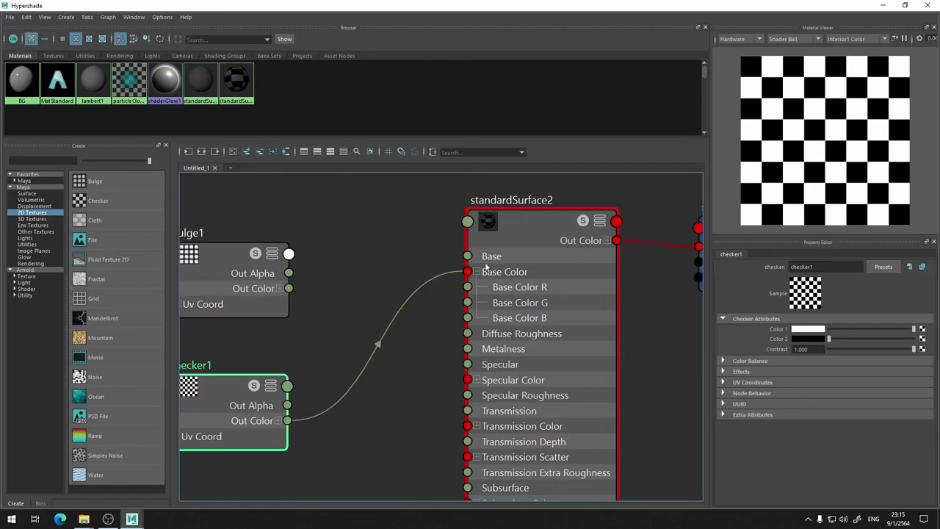
pyautogui.click(526, 243)
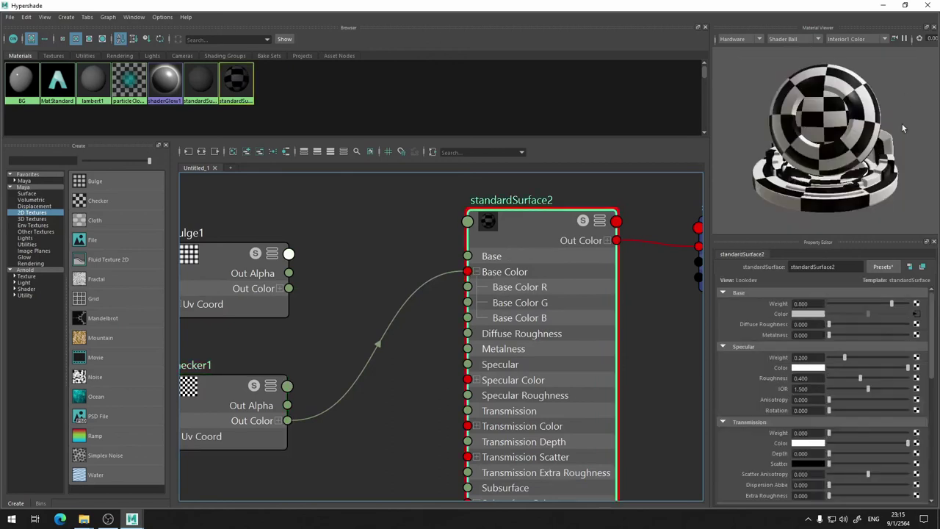
pyautogui.keyDown('alt'); pyautogui.moveTo(303, 331); pyautogui.dragTo(594, 286, button='middle'); pyautogui.keyUp('alt')
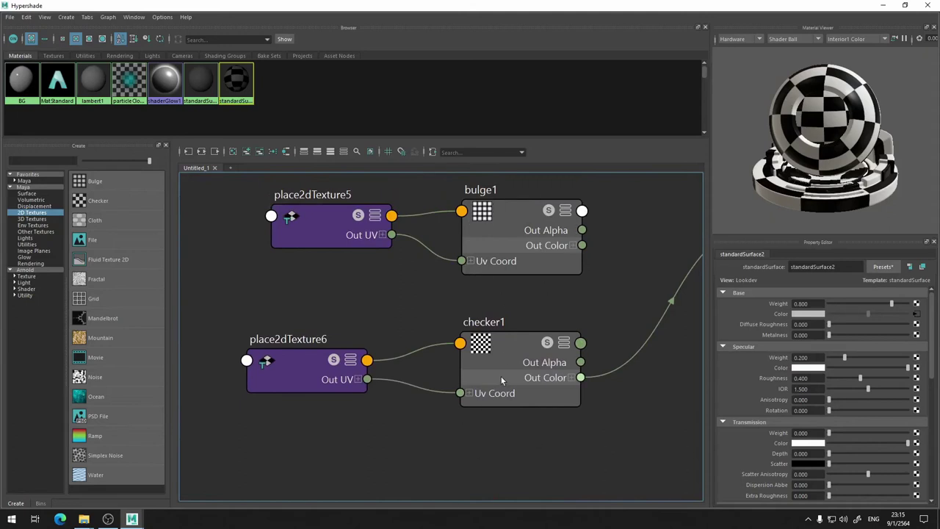
# Add a cloth texture node and tidy the layout, moving place2dTexture6 below place2dTexture7.
pyautogui.click(93, 222)
pyautogui.keyDown('alt'); pyautogui.moveTo(653, 244); pyautogui.dragTo(404, 282, button='middle'); pyautogui.keyUp('alt')
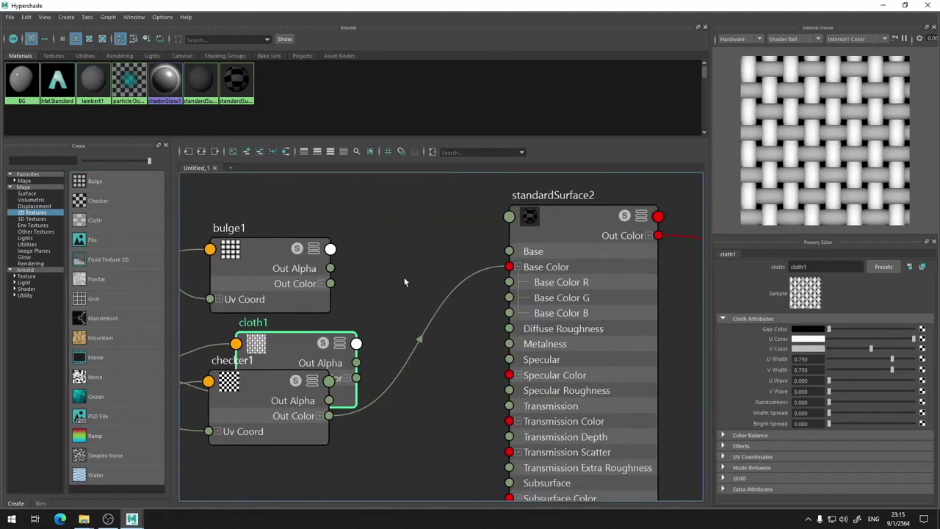
pyautogui.press('a')
pyautogui.click(397, 354)
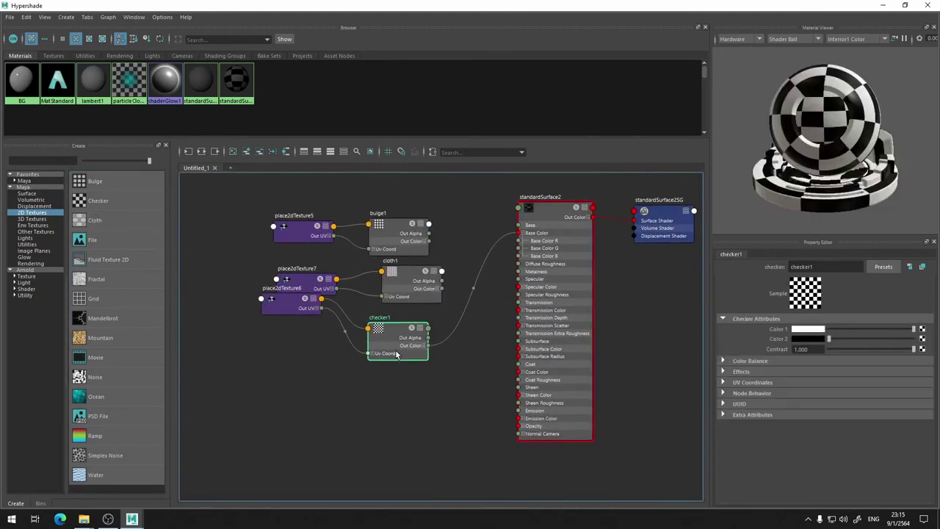
pyautogui.moveTo(292, 311); pyautogui.dragTo(288, 369)
pyautogui.click(419, 283)
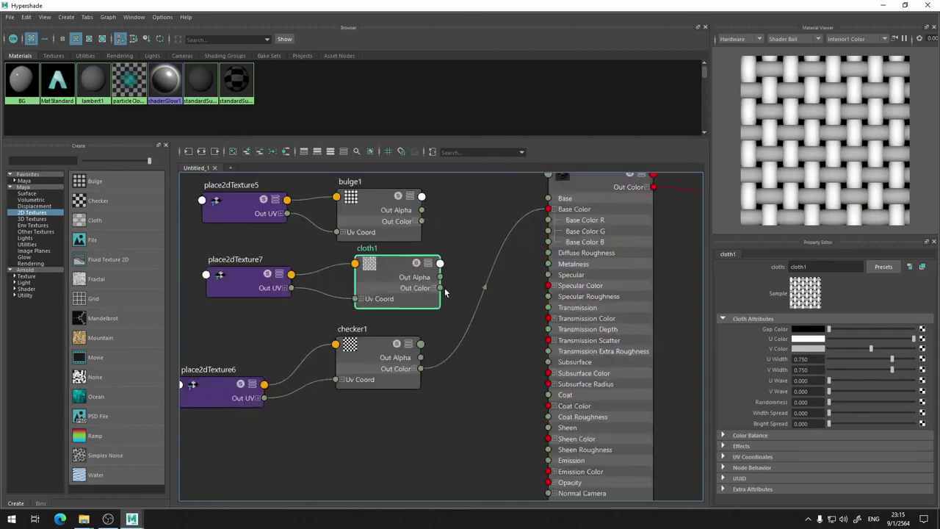
# Wire cloth1's Out Color into standardSurface2's Base Color.
pyautogui.scroll(5, 430, 286)
pyautogui.keyDown('alt'); pyautogui.moveTo(435, 290); pyautogui.dragTo(362, 380, button='middle'); pyautogui.keyUp('alt')
pyautogui.moveTo(362, 380); pyautogui.dragTo(578, 223)
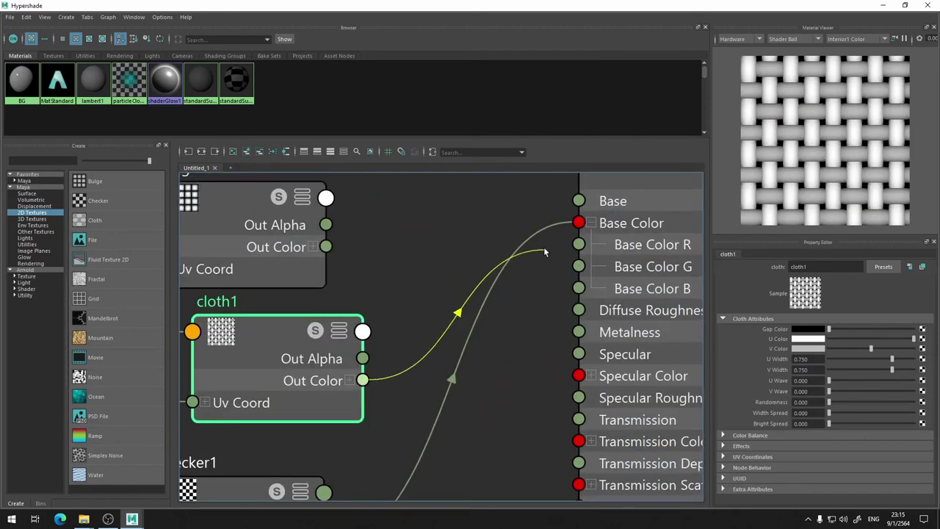
pyautogui.click(578, 224)
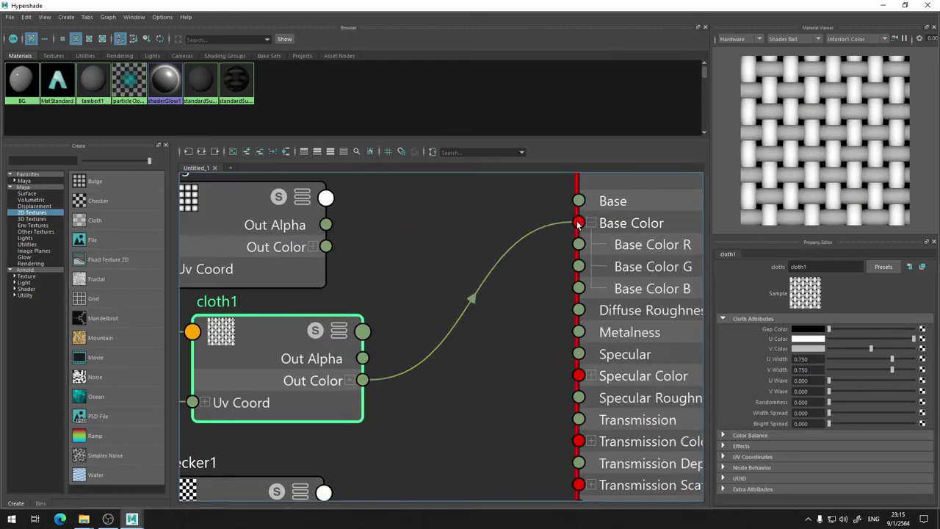
pyautogui.click(635, 184)
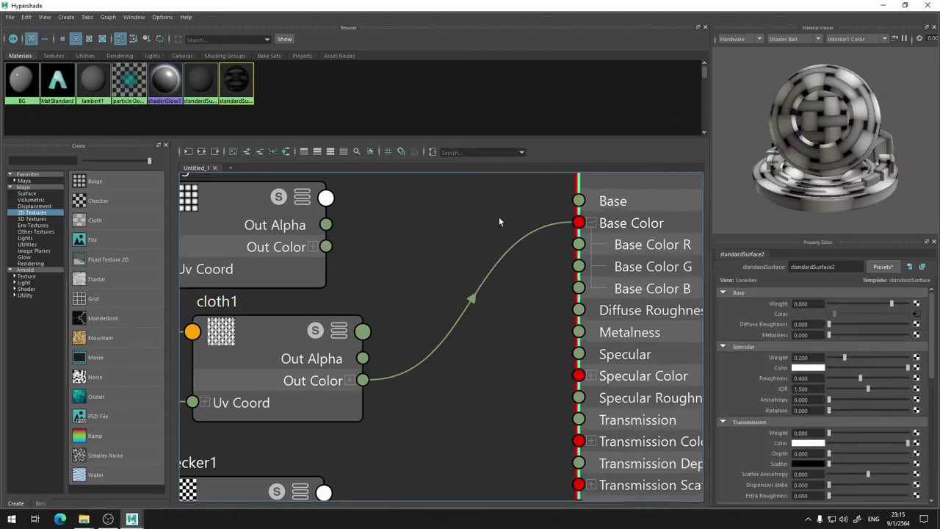
# Reframe the node network and marquee-select all texture and placement nodes.
pyautogui.moveTo(498, 216); pyautogui.dragTo(412, 248, button='middle')
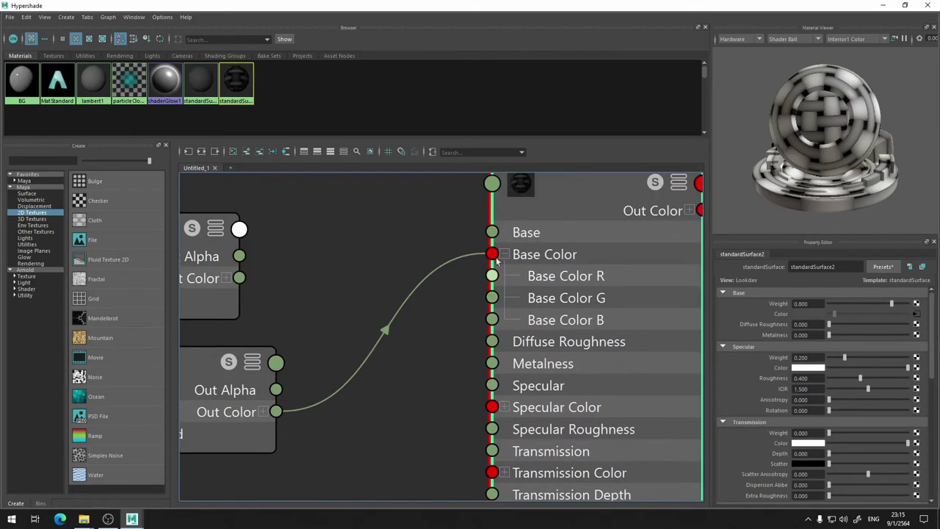
pyautogui.moveTo(492, 234)
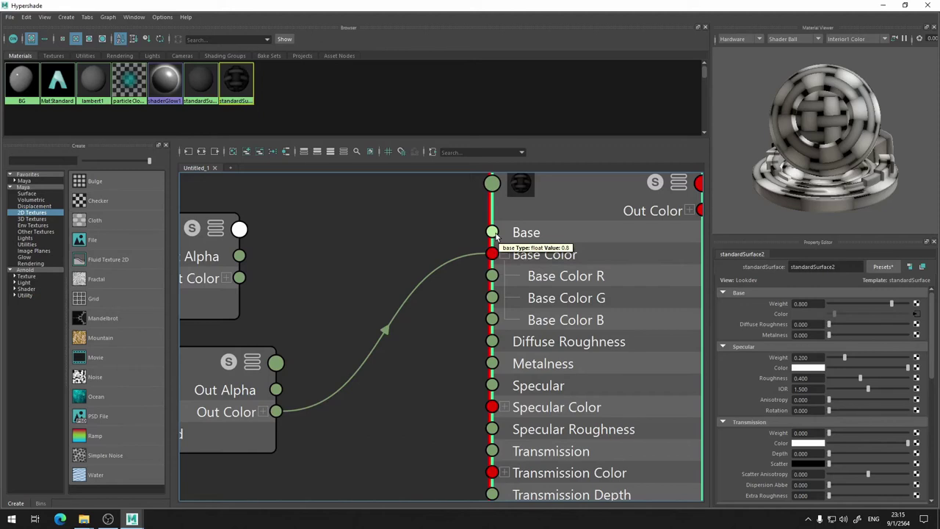
pyautogui.keyDown('alt'); pyautogui.moveTo(403, 265); pyautogui.dragTo(512, 189, button='middle'); pyautogui.keyUp('alt')
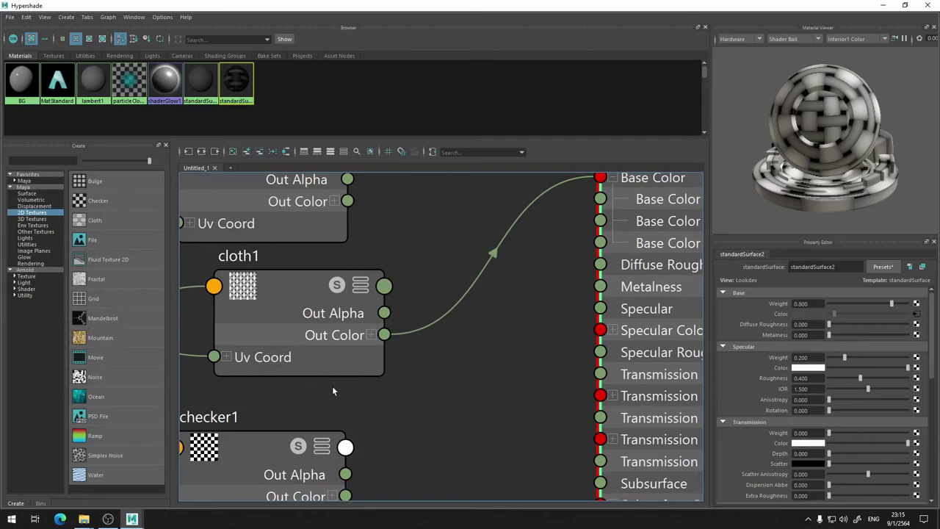
pyautogui.scroll(-3, 332, 391)
pyautogui.keyDown('alt'); pyautogui.moveTo(382, 416); pyautogui.dragTo(554, 281, button='middle'); pyautogui.keyUp('alt')
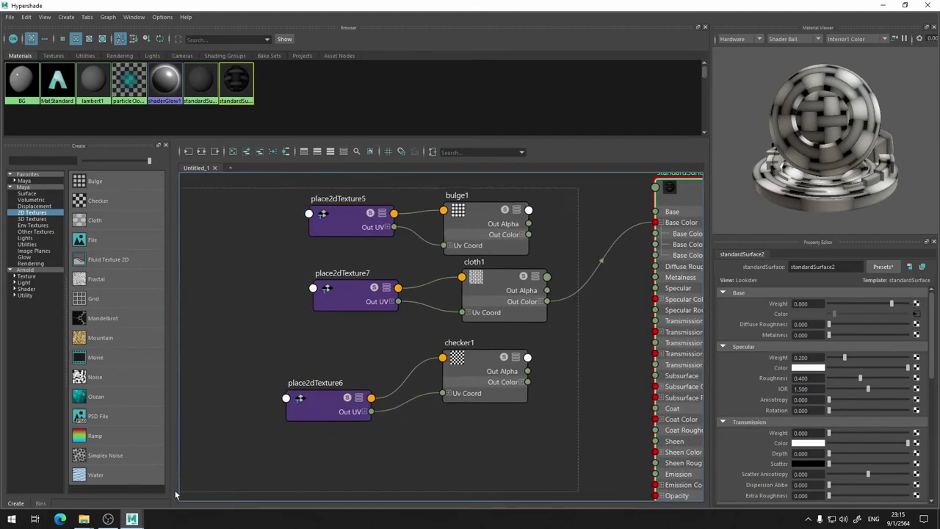
pyautogui.moveTo(577, 192); pyautogui.dragTo(179, 492)
# Delete the selected textures and add a ramp using the Rainbow preset.
pyautogui.press('Delete')
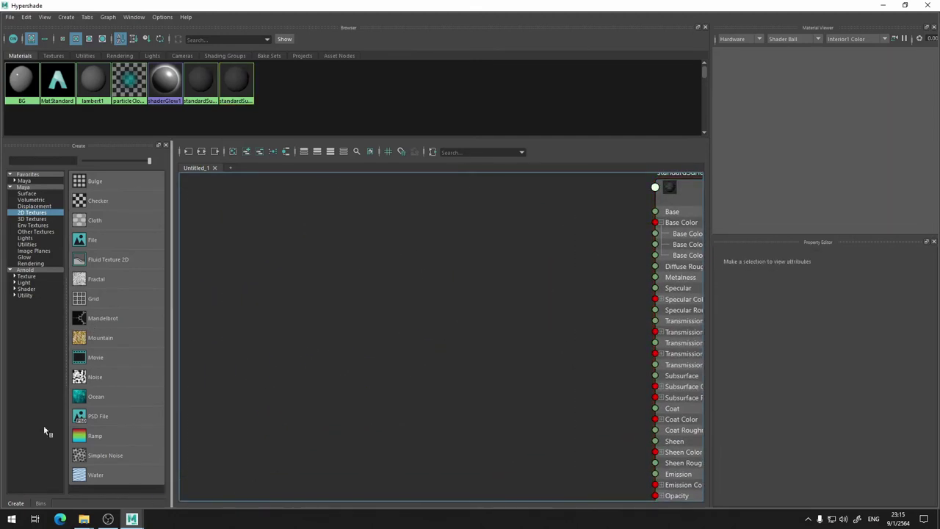
pyautogui.click(103, 437)
pyautogui.keyDown('alt'); pyautogui.moveTo(573, 199); pyautogui.dragTo(434, 231, button='middle'); pyautogui.keyUp('alt')
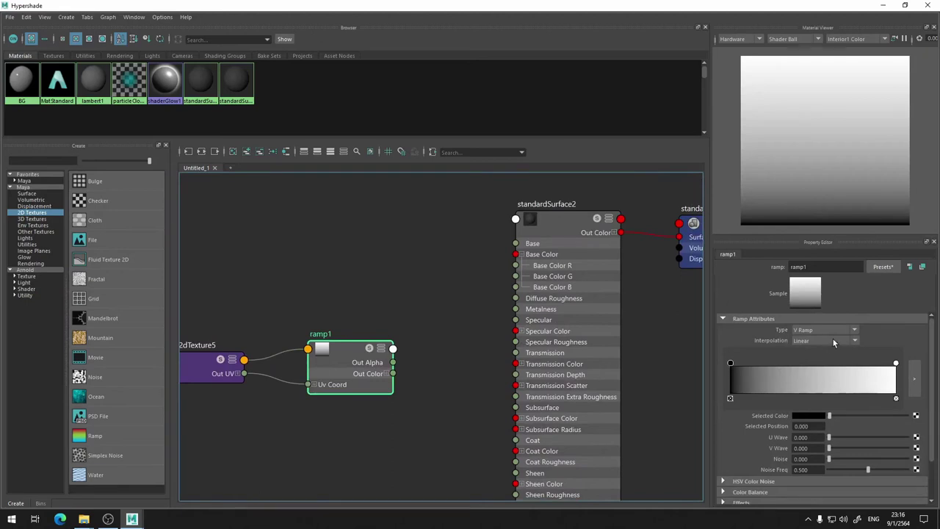
pyautogui.click(887, 268)
pyautogui.moveTo(874, 306)
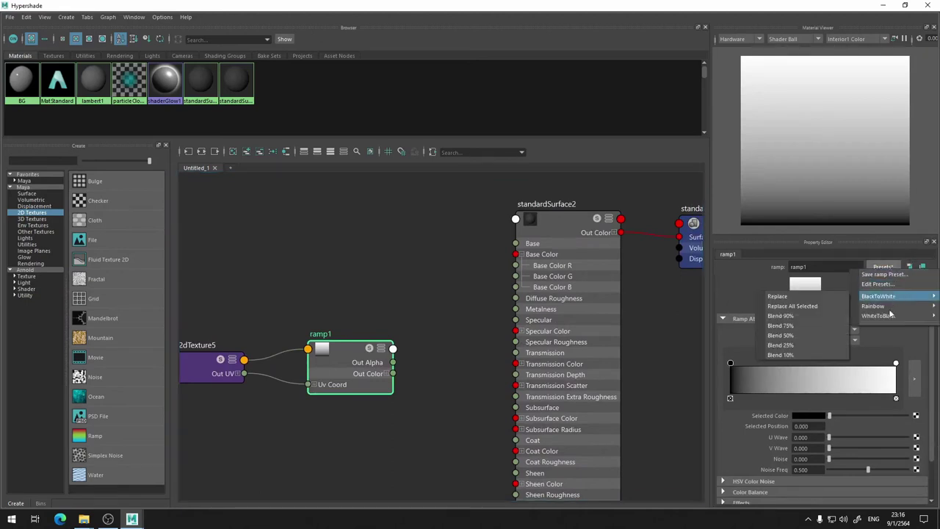
pyautogui.click(823, 305)
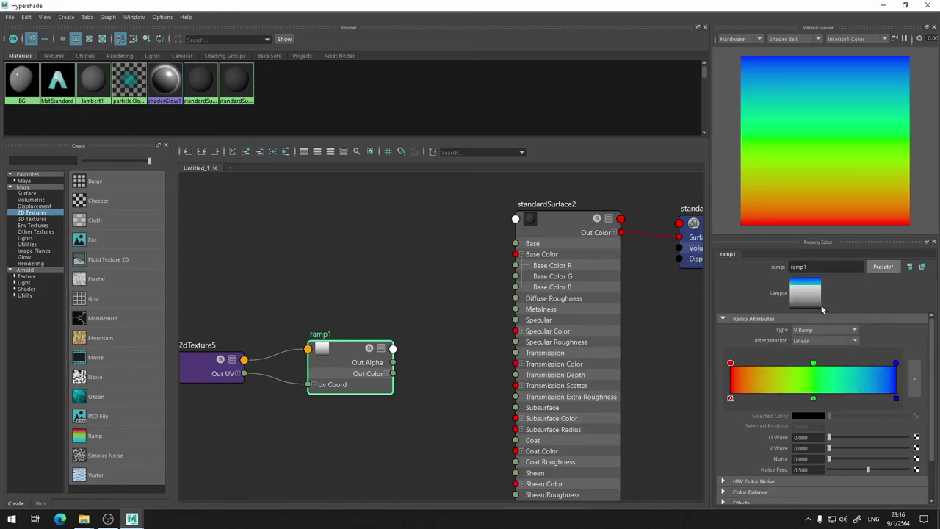
# Connect ramp1's colour to Base Color, then delete that connection.
pyautogui.keyDown('alt'); pyautogui.moveTo(386, 377); pyautogui.dragTo(387, 391, button='middle'); pyautogui.keyUp('alt')
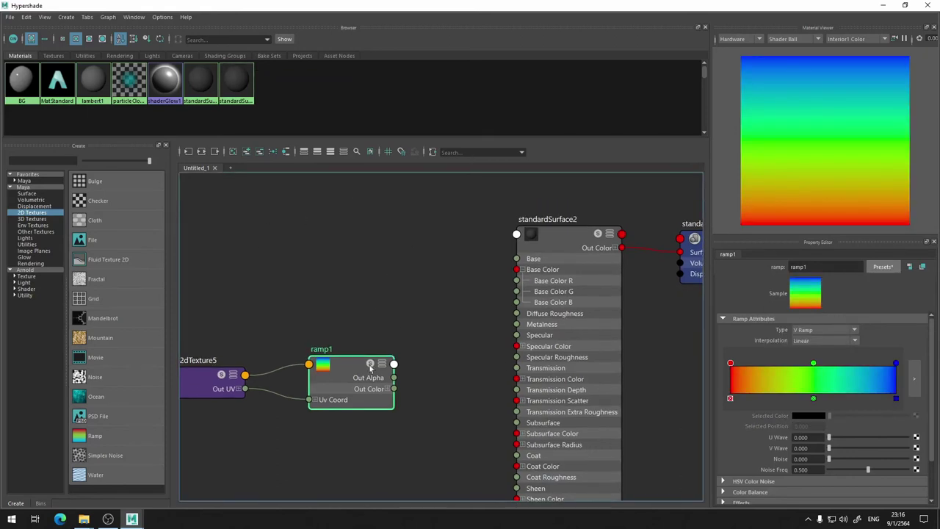
pyautogui.moveTo(393, 389); pyautogui.dragTo(522, 271)
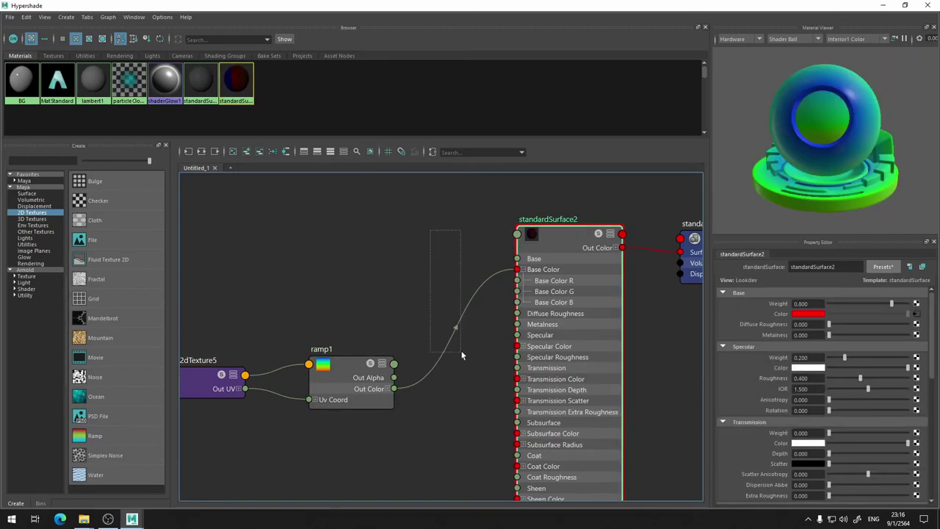
pyautogui.moveTo(431, 233); pyautogui.dragTo(462, 353)
pyautogui.press('Delete')
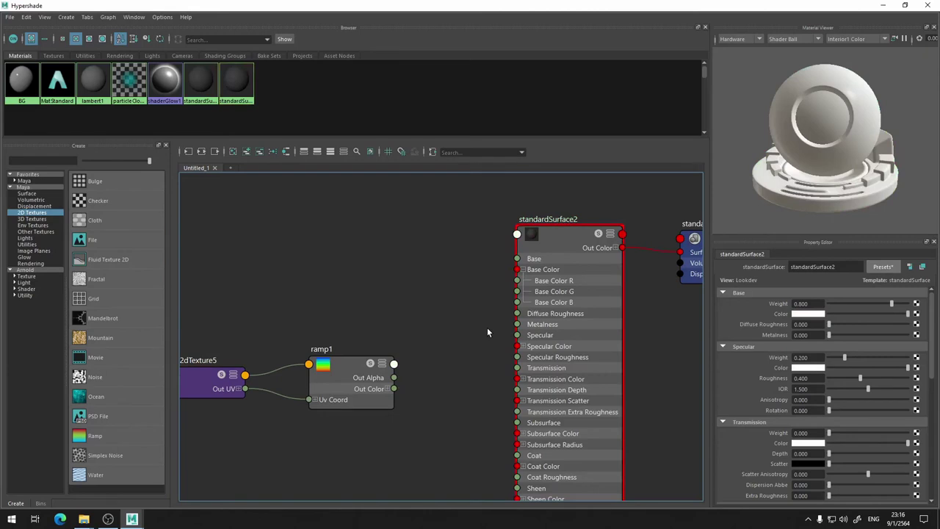
pyautogui.click(388, 390)
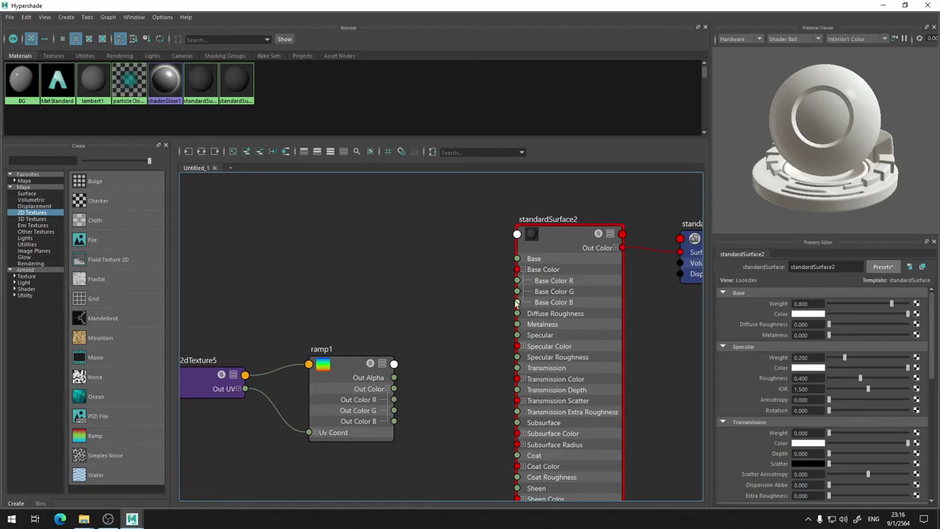
# Expand ramp1's colour into R, G, B channels and bring standardSurface2 into view.
pyautogui.moveTo(394, 389)
pyautogui.mouseDown()
pyautogui.moveTo(493, 283)
pyautogui.moveTo(515, 274)
pyautogui.moveTo(520, 504)
pyautogui.moveTo(520, 258)
pyautogui.moveTo(470, 269)
pyautogui.moveTo(403, 391)
pyautogui.mouseUp()
pyautogui.click(388, 390)
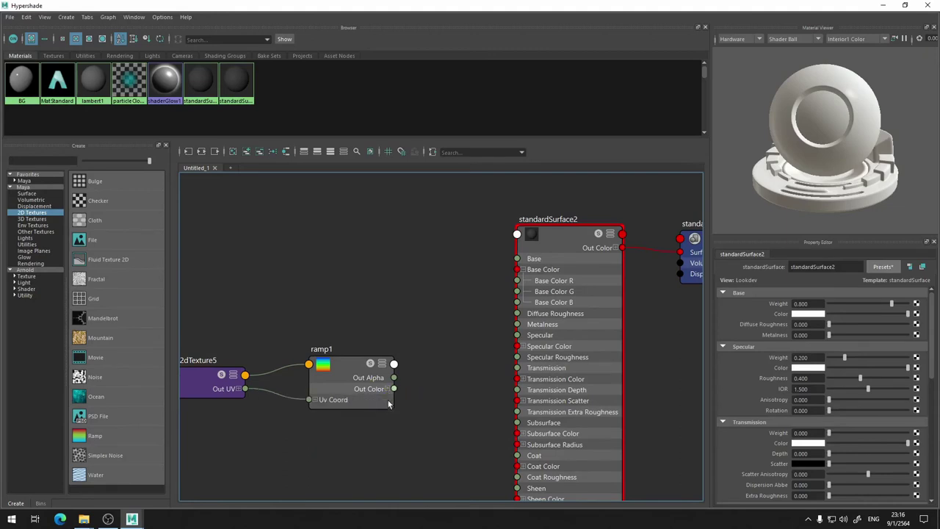
pyautogui.scroll(5, 390, 395)
pyautogui.moveTo(371, 379); pyautogui.dragTo(517, 285, button='middle')
pyautogui.click(517, 285)
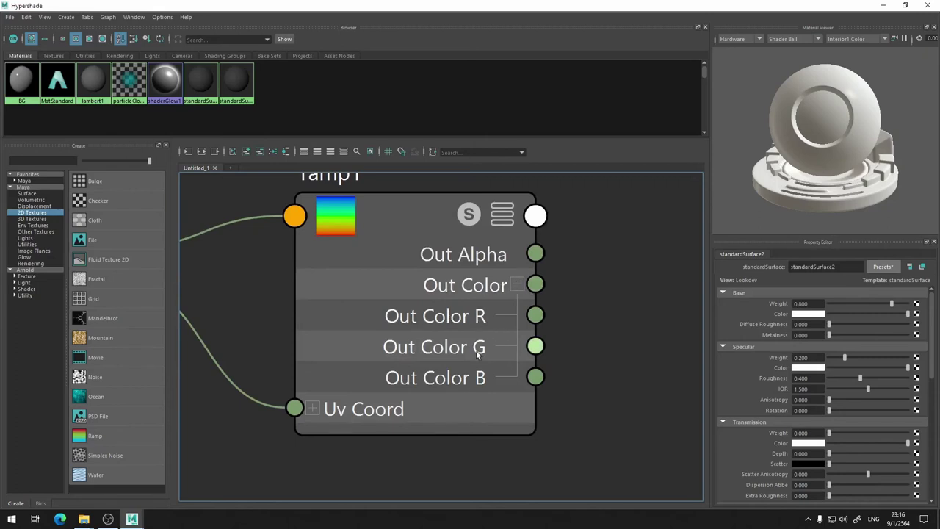
pyautogui.scroll(-3, 581, 293)
pyautogui.moveTo(595, 285)
pyautogui.mouseDown(button='middle')
pyautogui.moveTo(354, 364)
pyautogui.moveTo(370, 403)
pyautogui.mouseUp(button='middle')
# Link ramp1's Out Color R to standardSurface2's Base, then delete that connection.
pyautogui.moveTo(271, 384); pyautogui.dragTo(328, 234)
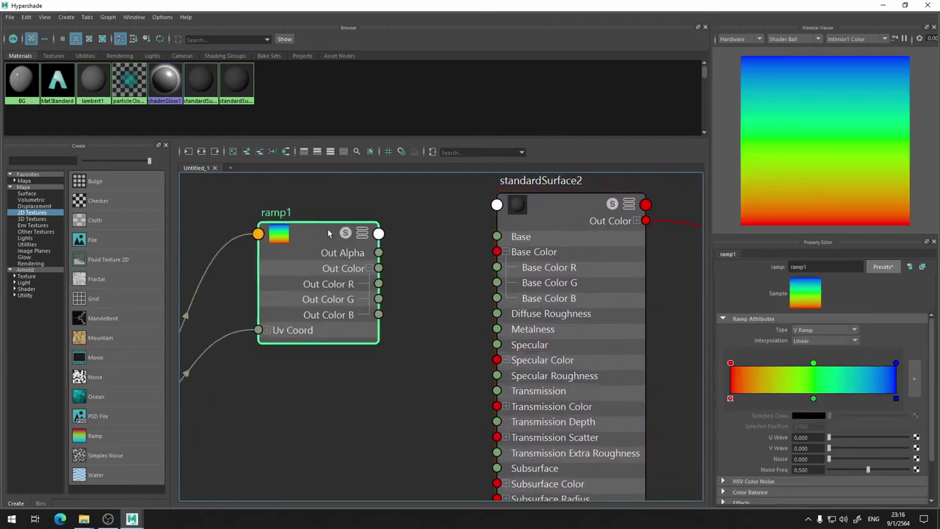
pyautogui.click(553, 217)
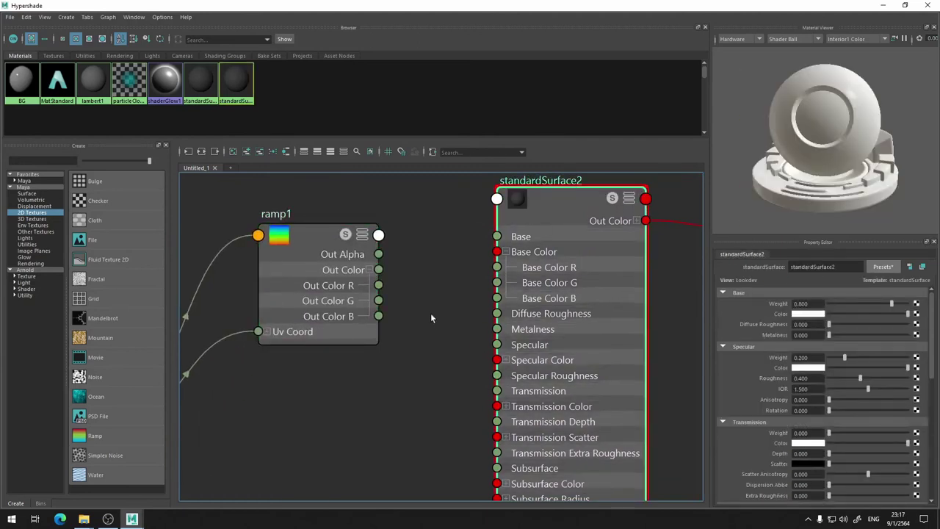
pyautogui.moveTo(378, 285); pyautogui.dragTo(498, 238)
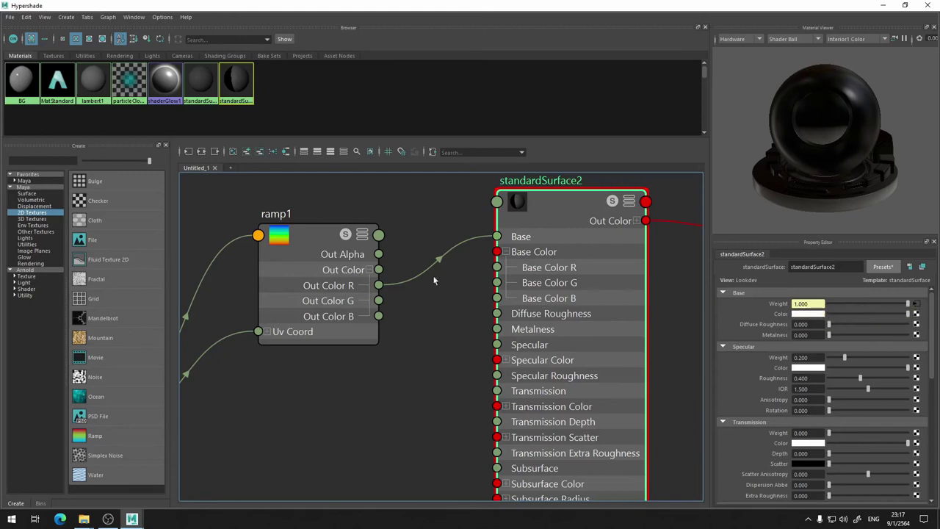
pyautogui.moveTo(471, 213); pyautogui.dragTo(434, 293)
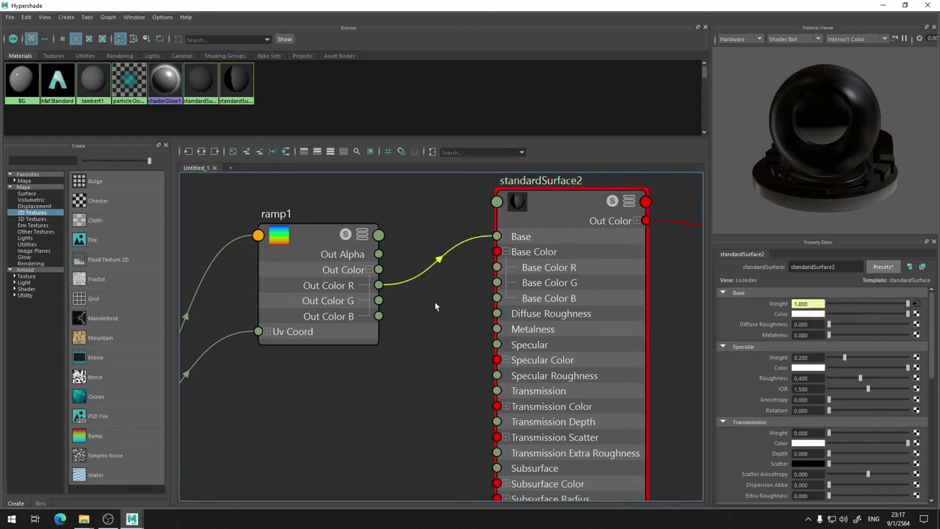
pyautogui.press('Delete')
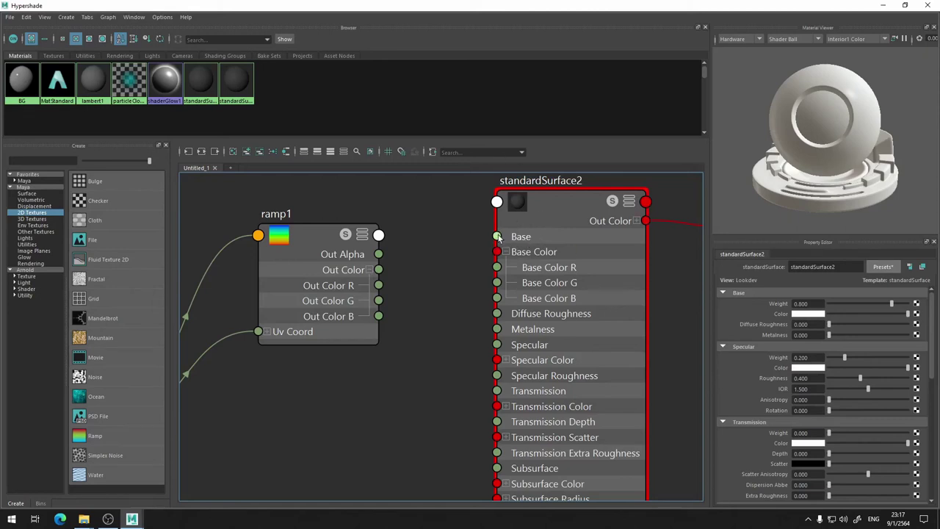
# Abandon a second R-to-Base link and reposition ramp1 beside place2dTexture5.
pyautogui.moveTo(378, 285); pyautogui.dragTo(496, 237)
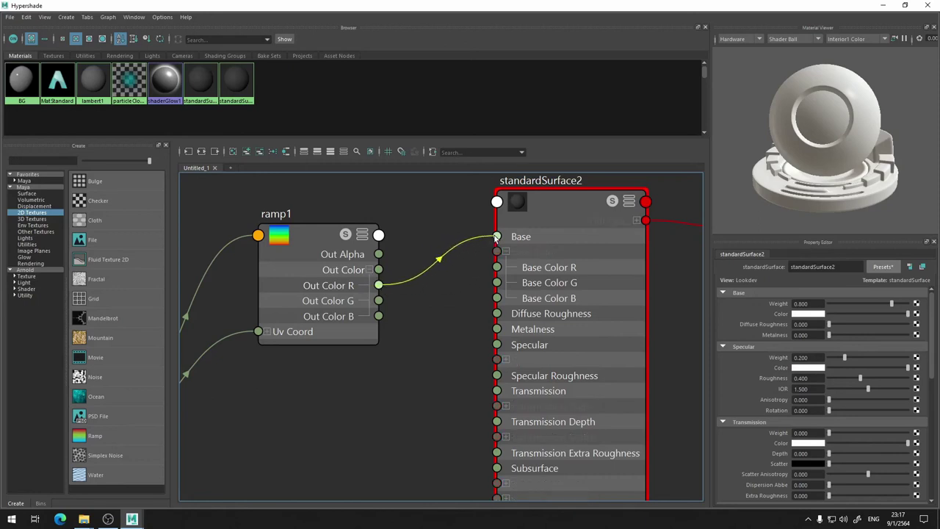
pyautogui.moveTo(497, 237); pyautogui.dragTo(431, 270)
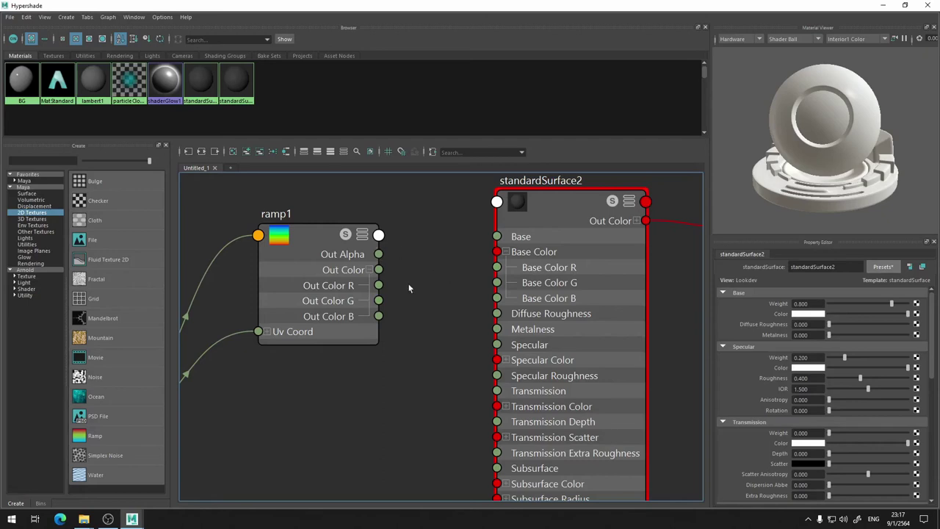
pyautogui.keyDown('alt'); pyautogui.moveTo(409, 288); pyautogui.dragTo(545, 228, button='middle'); pyautogui.keyUp('alt')
pyautogui.moveTo(427, 244)
pyautogui.mouseDown()
pyautogui.moveTo(390, 352)
pyautogui.moveTo(359, 396)
pyautogui.mouseUp()
pyautogui.keyDown('alt'); pyautogui.moveTo(389, 239); pyautogui.dragTo(586, 180, button='middle'); pyautogui.keyUp('alt')
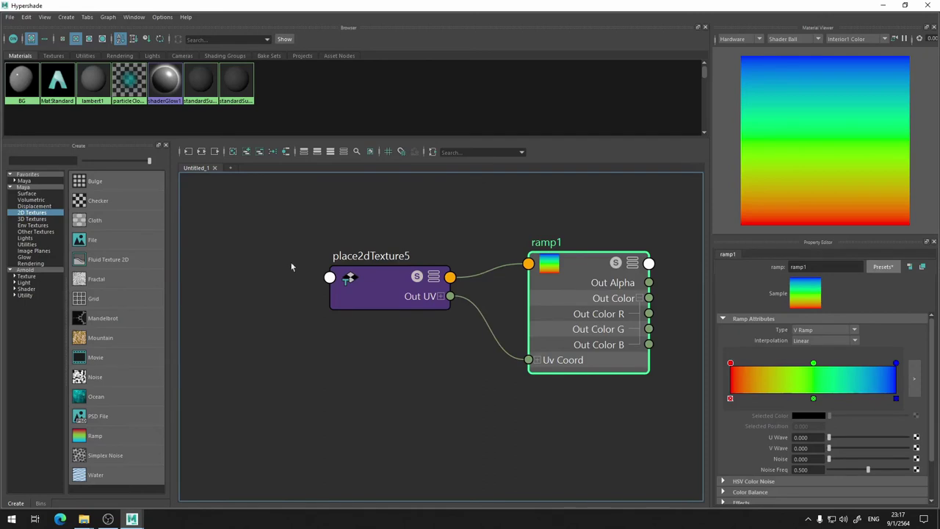
# Zoom in on and select place2dTexture5, then centre ramp1 in view.
pyautogui.keyDown('alt'); pyautogui.moveTo(439, 344); pyautogui.dragTo(372, 358, button='middle'); pyautogui.keyUp('alt')
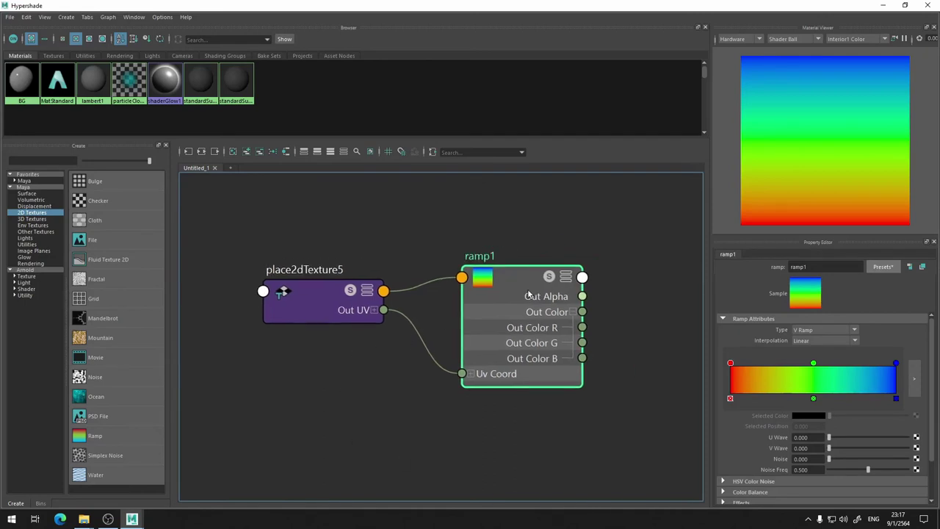
pyautogui.keyDown('alt'); pyautogui.moveTo(442, 251); pyautogui.dragTo(566, 189, button='middle'); pyautogui.keyUp('alt')
pyautogui.scroll(3, 441, 264)
pyautogui.keyDown('alt'); pyautogui.moveTo(443, 394); pyautogui.dragTo(322, 479, button='middle'); pyautogui.keyUp('alt')
pyautogui.click(343, 334)
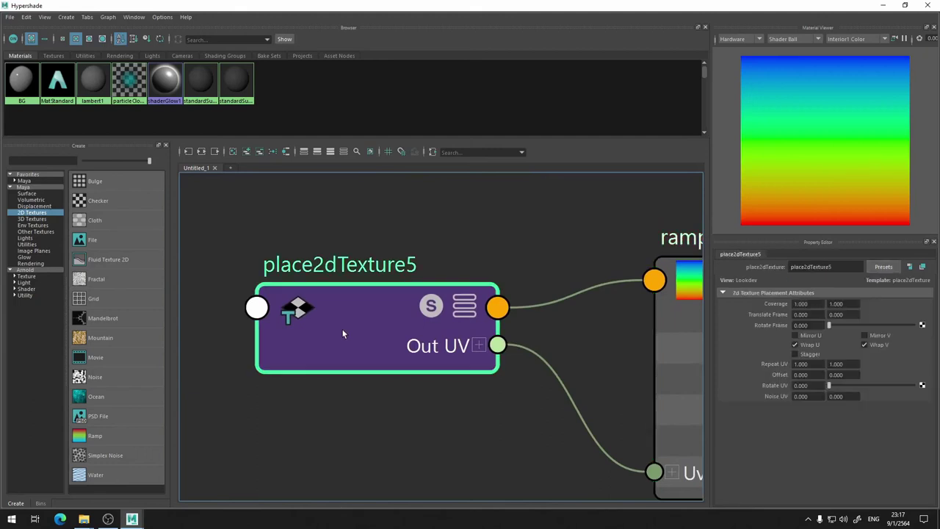
pyautogui.keyDown('alt'); pyautogui.moveTo(549, 242); pyautogui.dragTo(265, 224, button='middle'); pyautogui.keyUp('alt')
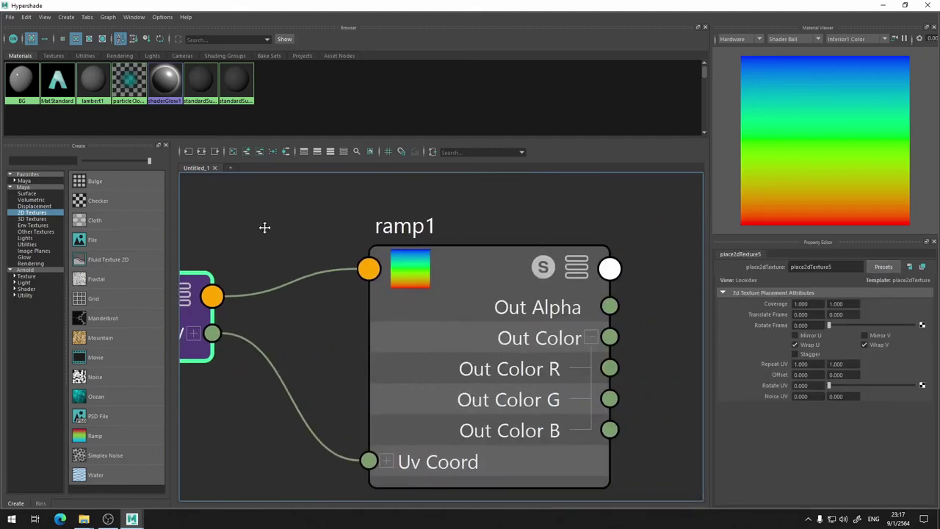
pyautogui.moveTo(354, 225)
pyautogui.keyDown('alt'); pyautogui.mouseDown(button='middle')
pyautogui.moveTo(443, 201)
pyautogui.moveTo(378, 235)
pyautogui.mouseUp(button='middle'); pyautogui.keyUp('alt')
pyautogui.scroll(2, 443, 201)
pyautogui.scroll(-4, 508, 197)
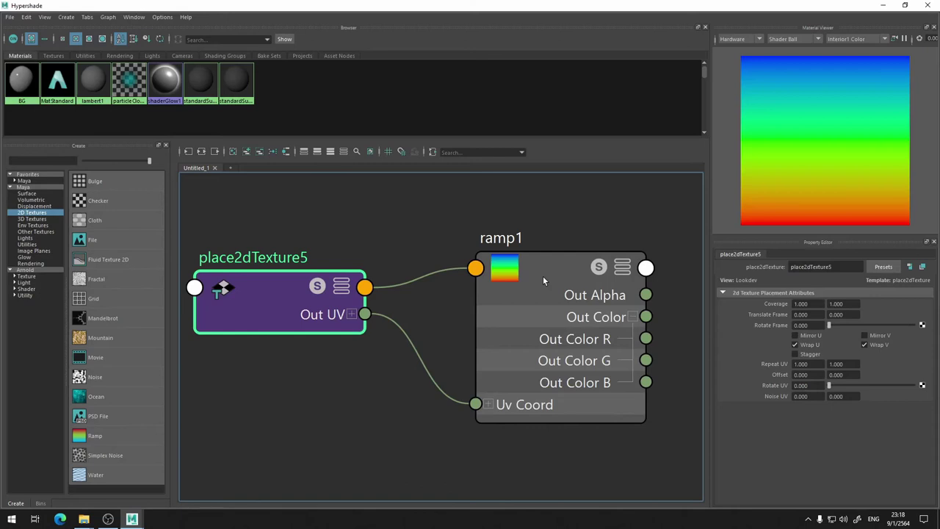
# Expand place2dTexture5's Out UV into separate Out U and Out V ports.
pyautogui.moveTo(387, 231)
pyautogui.keyDown('alt'); pyautogui.mouseDown(button='middle')
pyautogui.moveTo(388, 202)
pyautogui.moveTo(426, 198)
pyautogui.moveTo(449, 212)
pyautogui.moveTo(323, 209)
pyautogui.moveTo(426, 211)
pyautogui.mouseUp(button='middle'); pyautogui.keyUp('alt')
pyautogui.click(390, 197)
pyautogui.scroll(-2, 368, 207)
pyautogui.scroll(3, 448, 211)
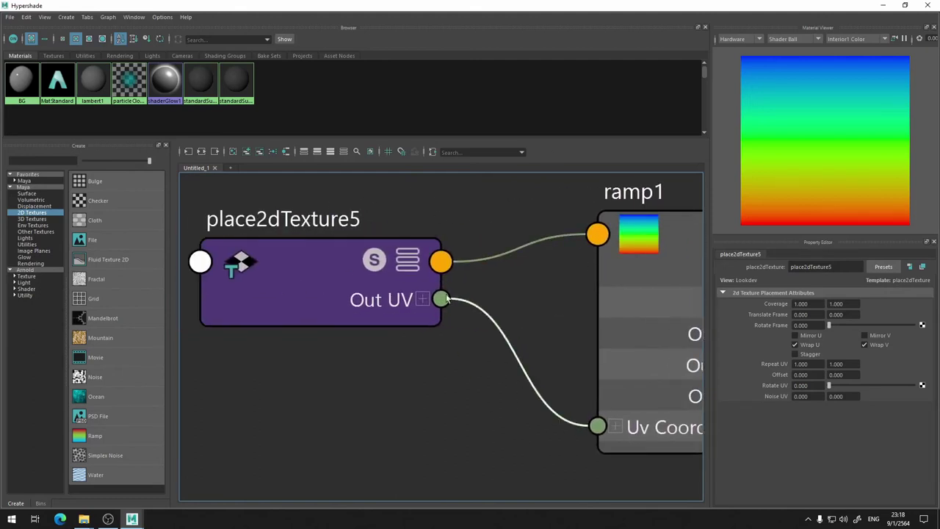
pyautogui.moveTo(376, 265); pyautogui.dragTo(385, 236)
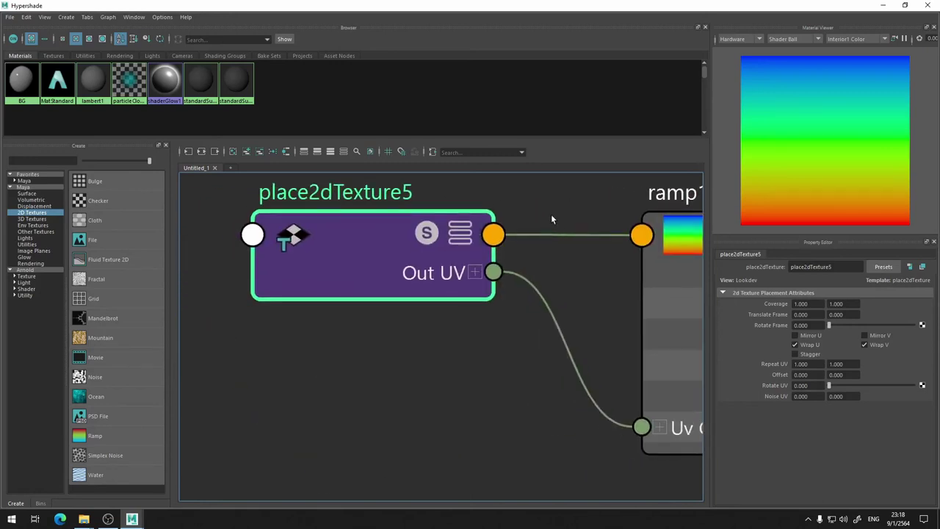
pyautogui.click(475, 272)
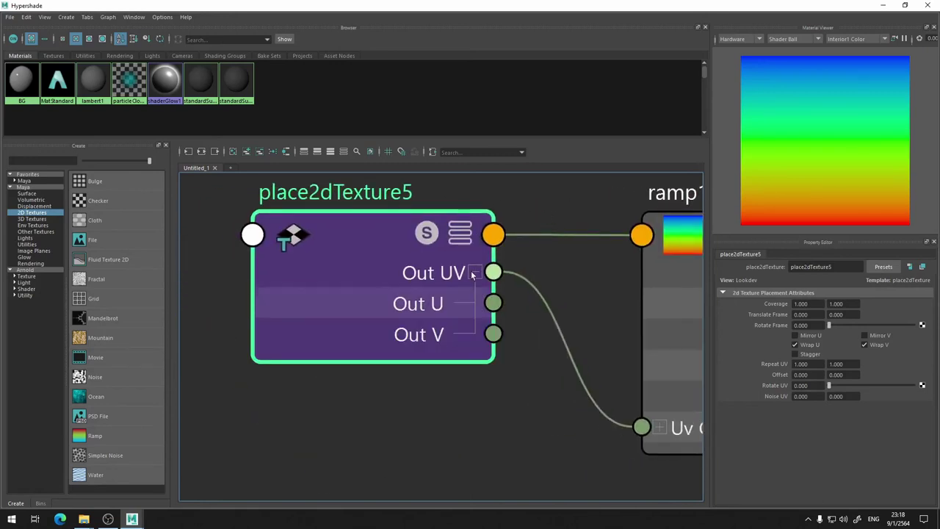
pyautogui.keyDown('alt'); pyautogui.moveTo(558, 271); pyautogui.dragTo(515, 219, button='middle'); pyautogui.keyUp('alt')
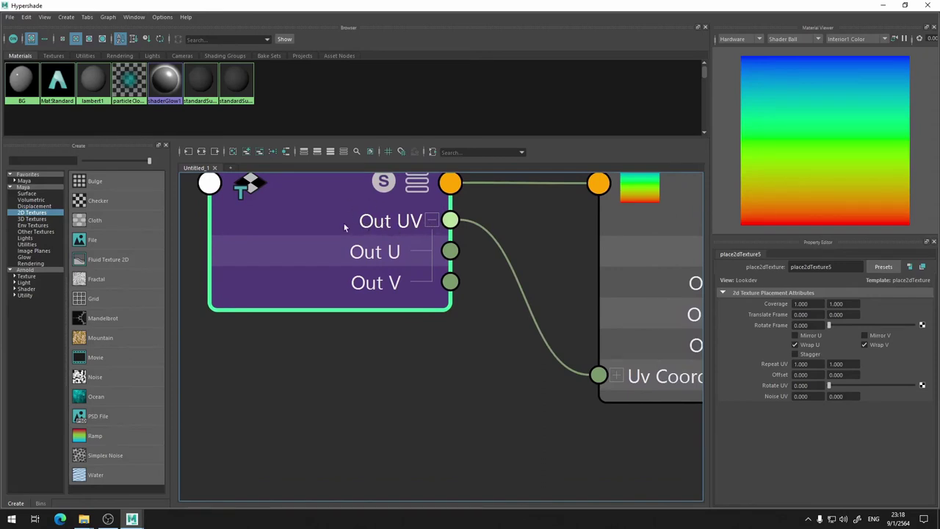
pyautogui.keyDown('alt'); pyautogui.moveTo(490, 230); pyautogui.dragTo(387, 249, button='middle'); pyautogui.keyUp('alt')
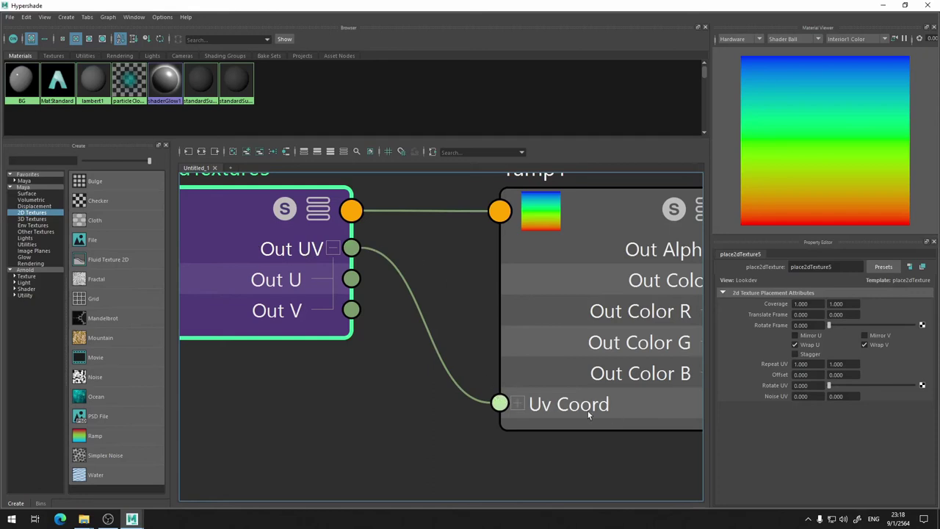
# Select ramp1 and toggle its Uv Coord expansion open and closed.
pyautogui.click(611, 242)
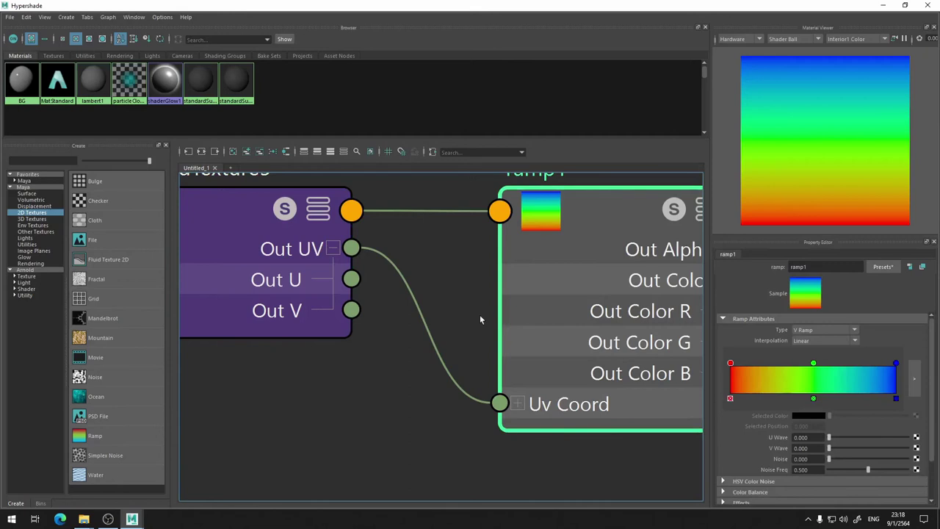
pyautogui.moveTo(499, 403); pyautogui.dragTo(499, 419)
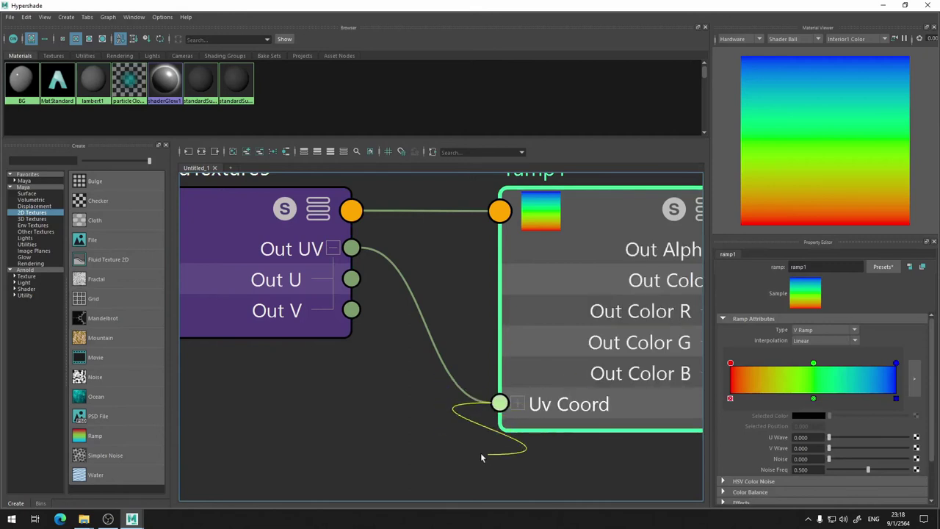
pyautogui.click(501, 403)
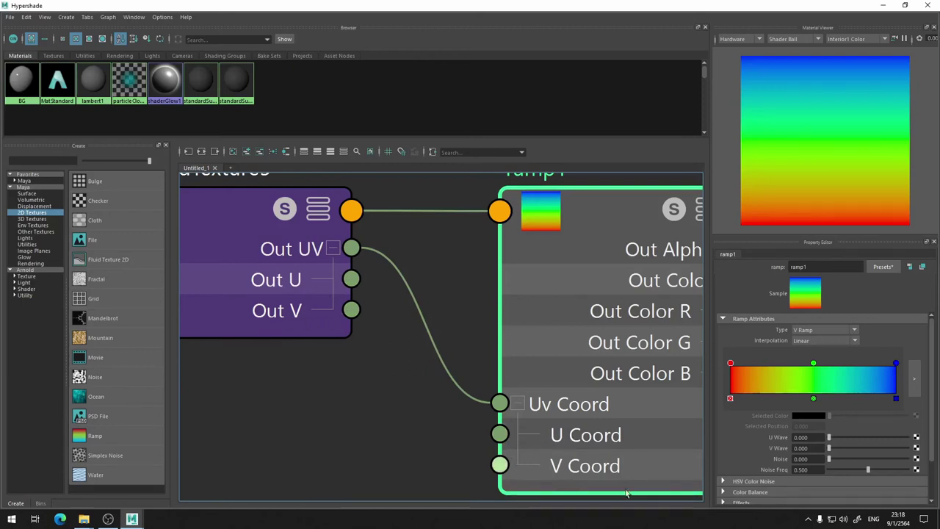
pyautogui.click(518, 405)
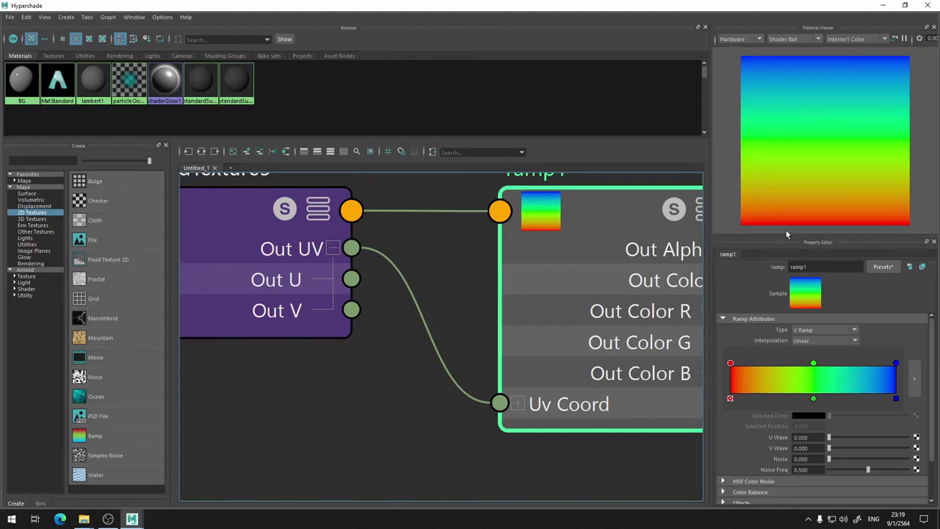
# Open and dismiss place2dTexture5's quick attribute list, then frame the node.
pyautogui.moveTo(425, 256)
pyautogui.keyDown('alt'); pyautogui.mouseDown(button='middle')
pyautogui.moveTo(430, 336)
pyautogui.moveTo(468, 321)
pyautogui.moveTo(315, 254)
pyautogui.mouseUp(button='middle'); pyautogui.keyUp('alt')
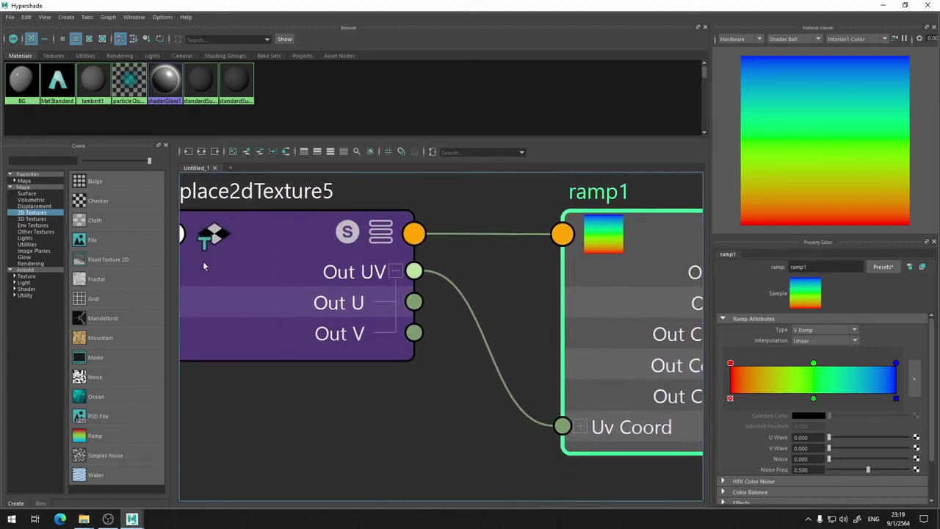
pyautogui.rightClick(298, 249)
pyautogui.click(543, 294)
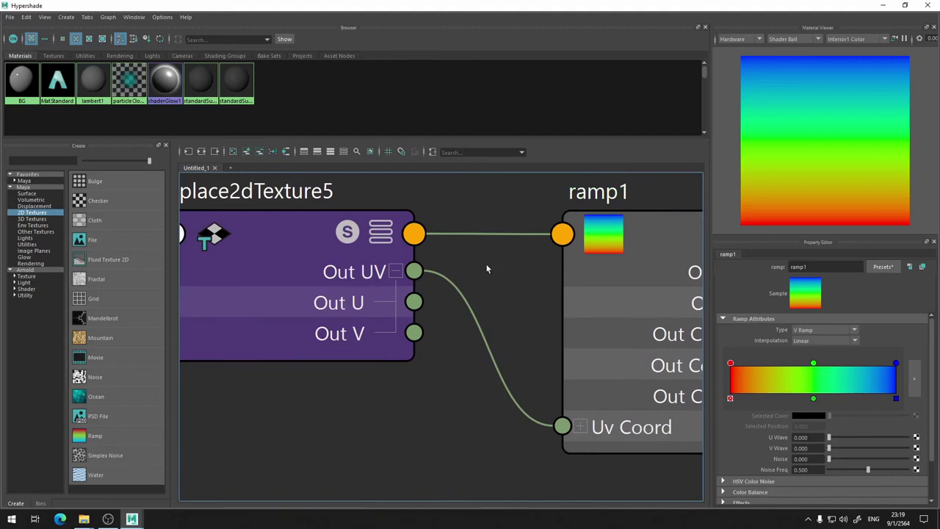
pyautogui.moveTo(435, 189)
pyautogui.keyDown('alt'); pyautogui.mouseDown(button='middle')
pyautogui.moveTo(552, 196)
pyautogui.moveTo(344, 308)
pyautogui.mouseUp(button='middle'); pyautogui.keyUp('alt')
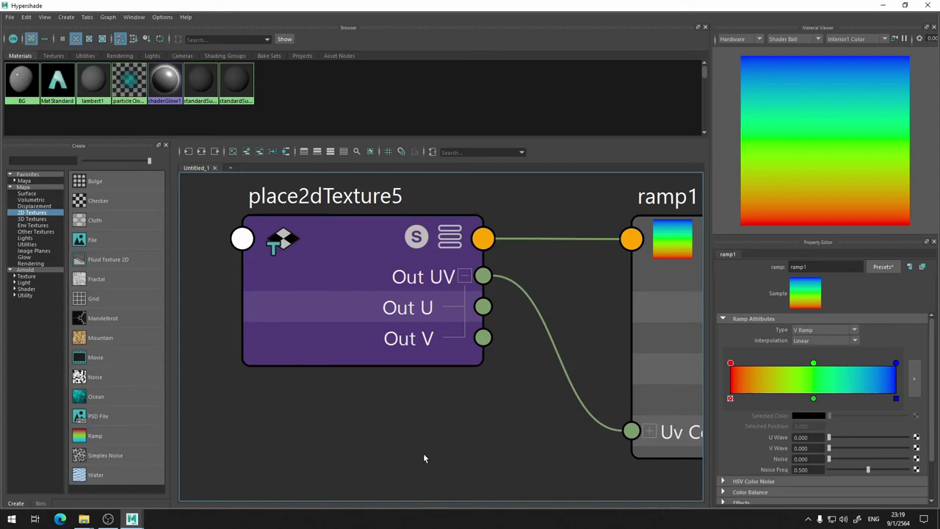
pyautogui.scroll(-3, 436, 447)
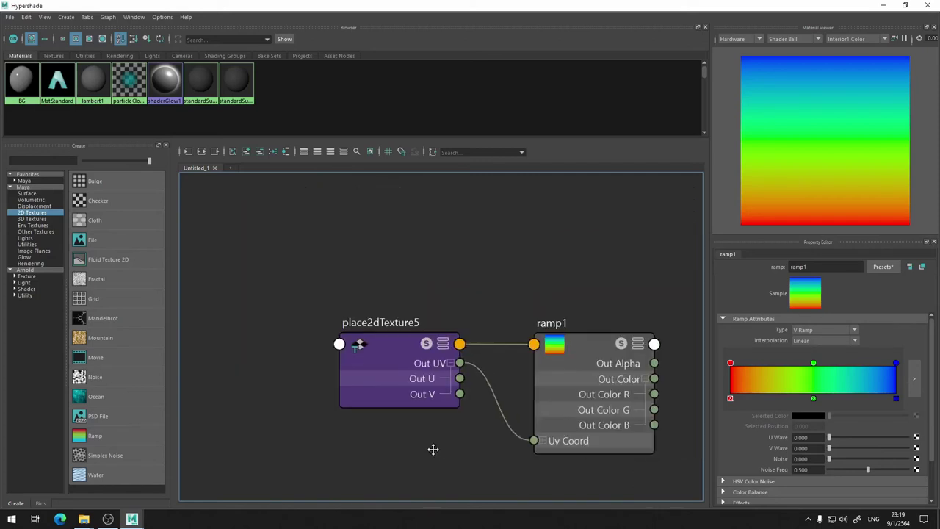
# Move place2dTexture5 and ramp1 up and feed ramp1's Out Color into standardSurface2's Base Color.
pyautogui.keyDown('alt'); pyautogui.moveTo(440, 448); pyautogui.dragTo(304, 386, button='middle'); pyautogui.keyUp('alt')
pyautogui.scroll(-3, 606, 316)
pyautogui.keyDown('alt'); pyautogui.moveTo(605, 315); pyautogui.dragTo(431, 369, button='middle'); pyautogui.keyUp('alt')
pyautogui.moveTo(428, 285); pyautogui.dragTo(197, 460)
pyautogui.moveTo(362, 363)
pyautogui.mouseDown()
pyautogui.moveTo(371, 272)
pyautogui.moveTo(452, 251)
pyautogui.mouseUp()
pyautogui.scroll(5, 426, 266)
pyautogui.scroll(-3, 426, 267)
pyautogui.click(507, 241)
pyautogui.moveTo(460, 274); pyautogui.dragTo(540, 288)
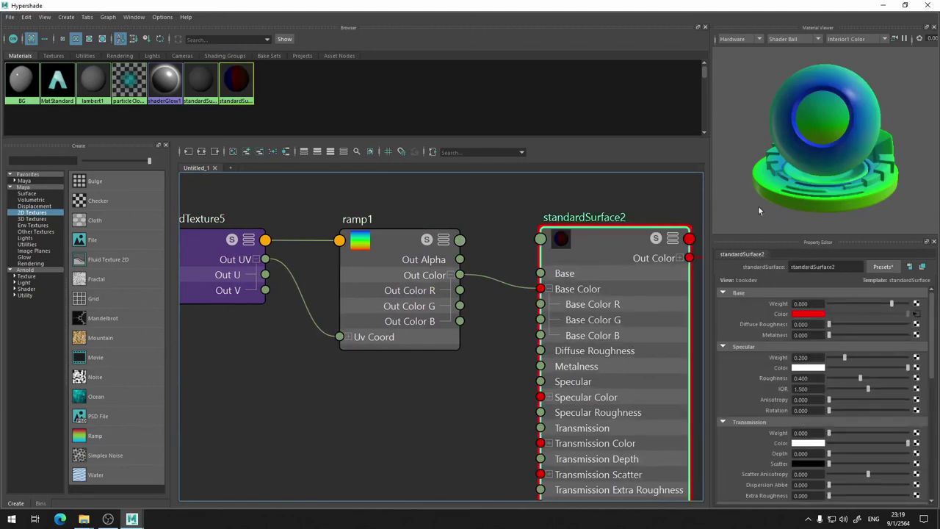
# Jump to the base-colour ramp from standardSurface2's attributes and back.
pyautogui.moveTo(401, 398); pyautogui.dragTo(463, 411, button='middle')
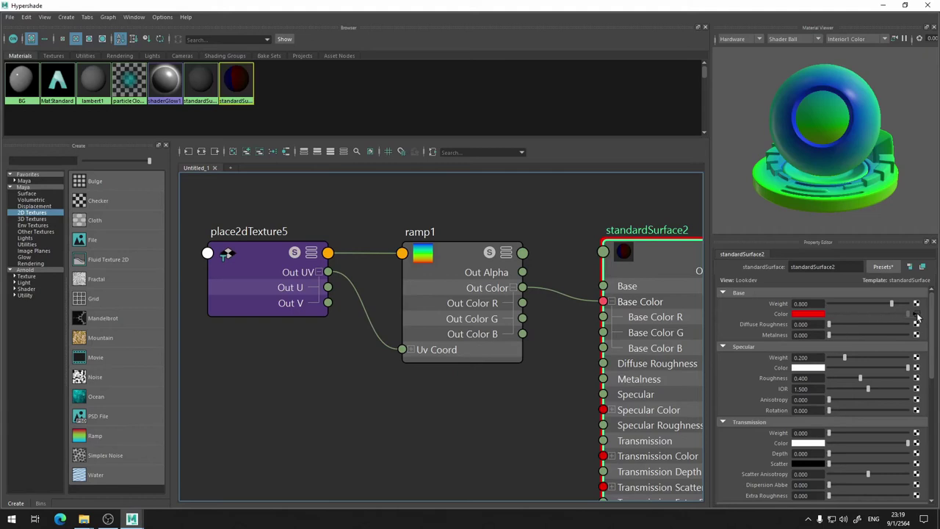
pyautogui.moveTo(916, 314)
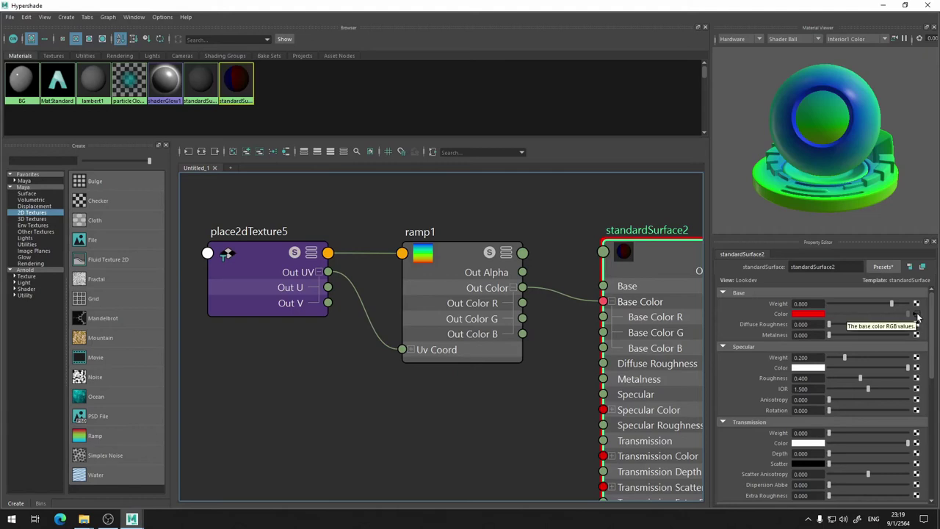
pyautogui.click(916, 315)
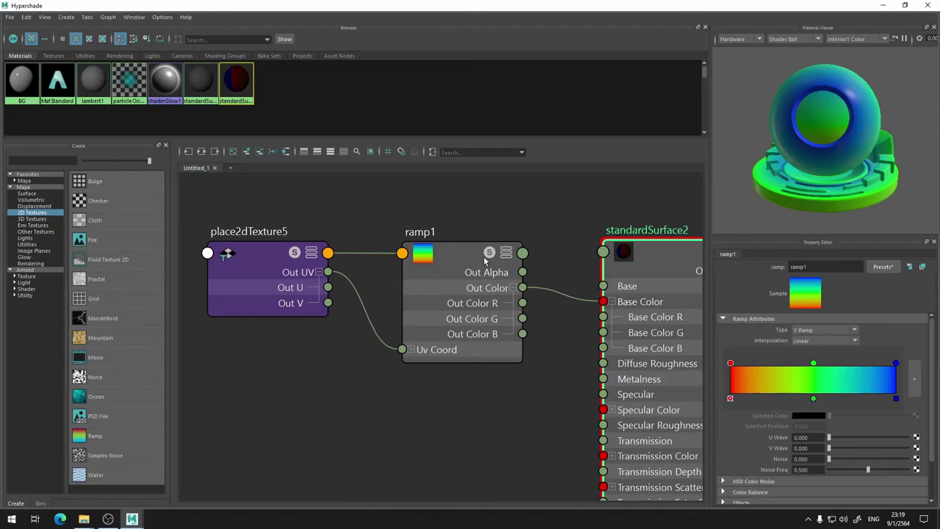
pyautogui.click(661, 255)
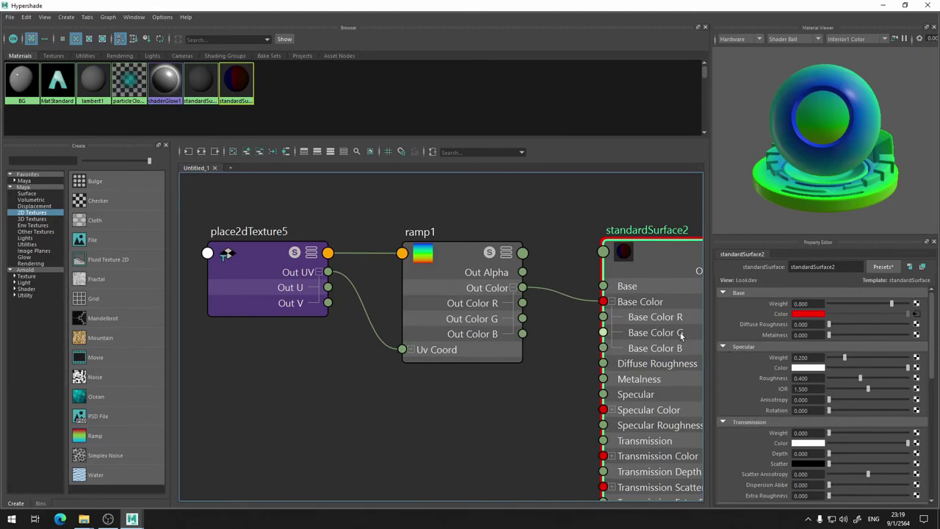
pyautogui.keyDown('alt'); pyautogui.moveTo(413, 466); pyautogui.dragTo(526, 441, button='middle'); pyautogui.keyUp('alt')
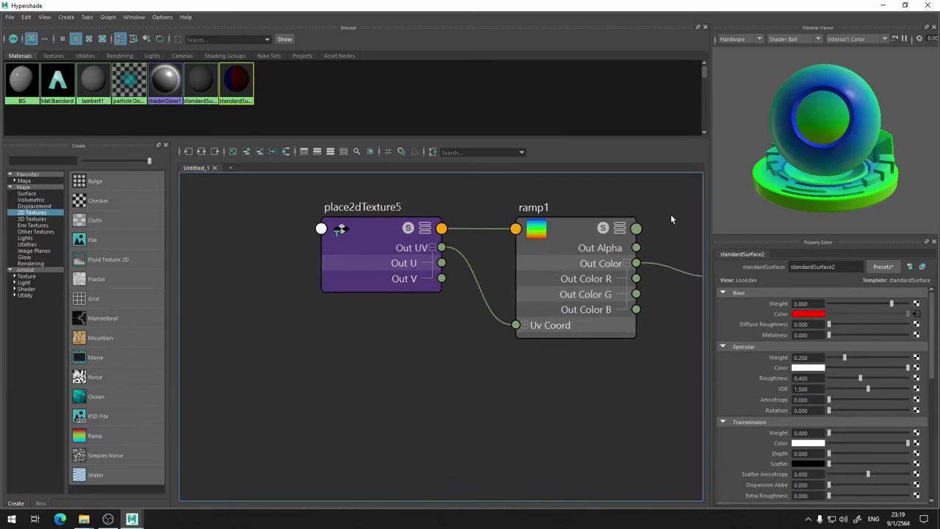
pyautogui.moveTo(535, 334); pyautogui.dragTo(645, 227)
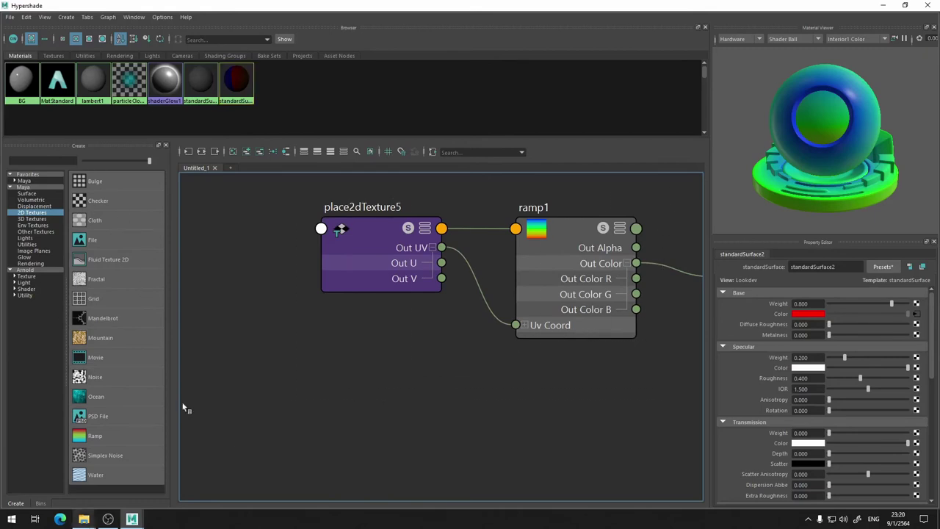
# Recentre the graph and add a new File texture node, file5.
pyautogui.keyDown('alt'); pyautogui.moveTo(657, 206); pyautogui.dragTo(457, 356, button='middle'); pyautogui.keyUp('alt')
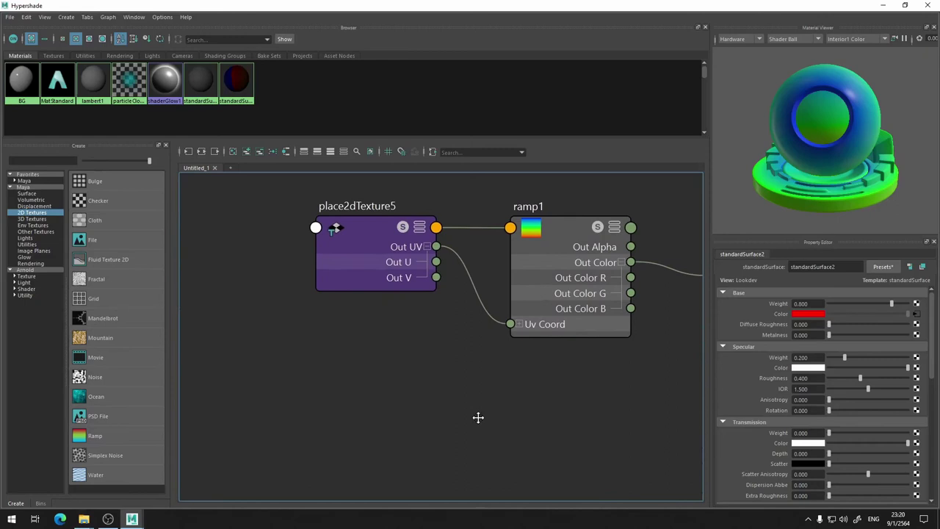
pyautogui.moveTo(327, 382); pyautogui.dragTo(448, 176)
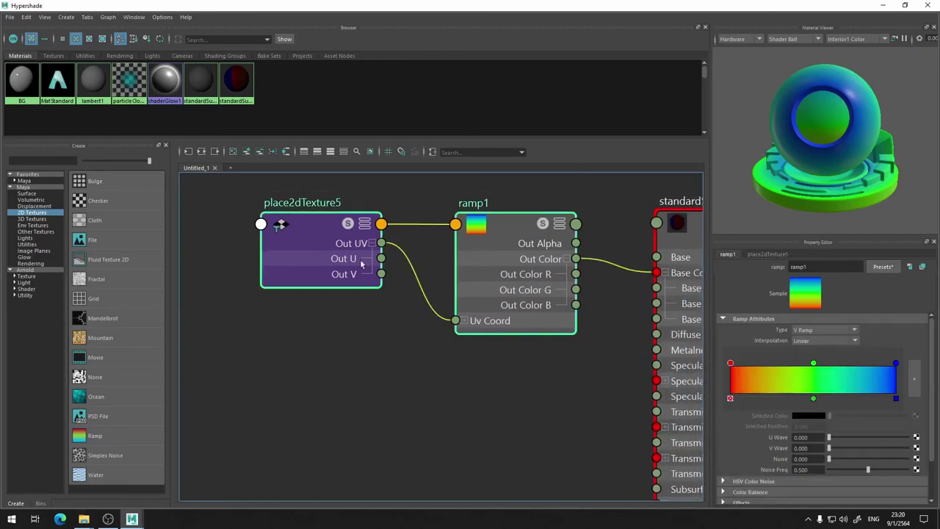
pyautogui.click(387, 422)
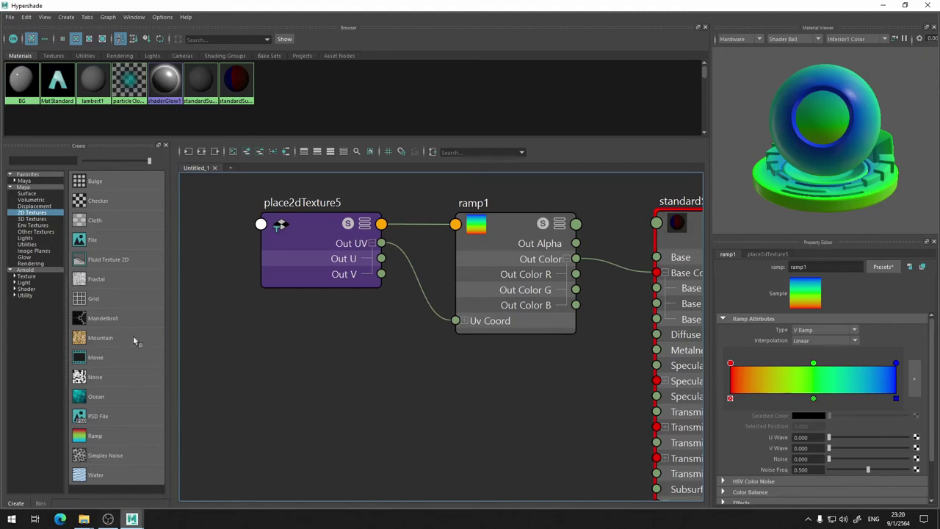
pyautogui.moveTo(273, 342); pyautogui.dragTo(357, 348, button='middle')
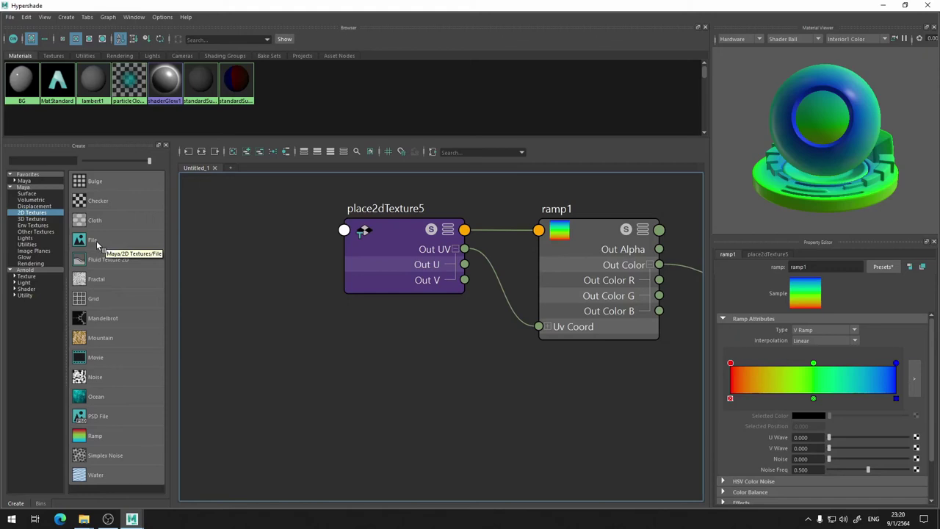
pyautogui.click(95, 241)
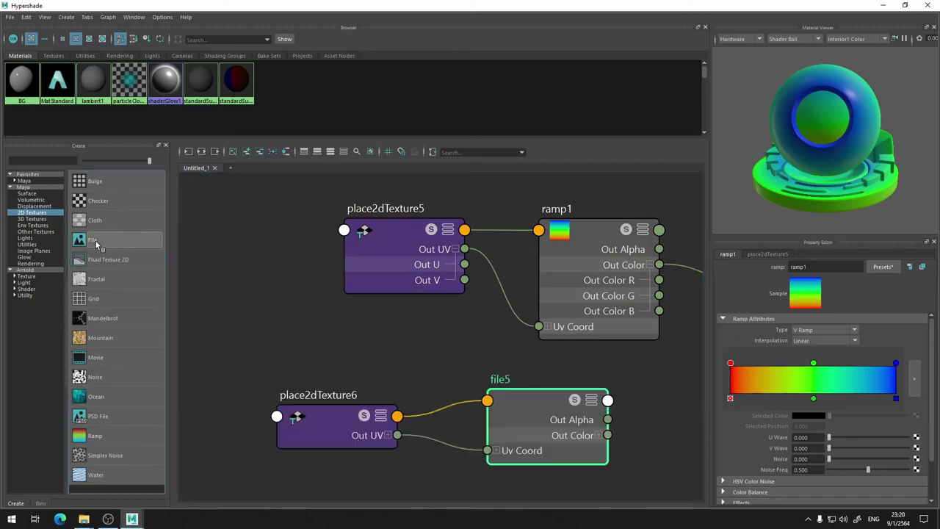
# Select file5 in the graph to edit its attributes.
pyautogui.keyDown('alt'); pyautogui.moveTo(458, 353); pyautogui.dragTo(277, 256, button='middle'); pyautogui.keyUp('alt')
pyautogui.click(465, 288)
pyautogui.moveTo(239, 367)
pyautogui.keyDown('alt'); pyautogui.mouseDown(button='middle')
pyautogui.moveTo(289, 370)
pyautogui.moveTo(363, 396)
pyautogui.mouseUp(button='middle'); pyautogui.keyUp('alt')
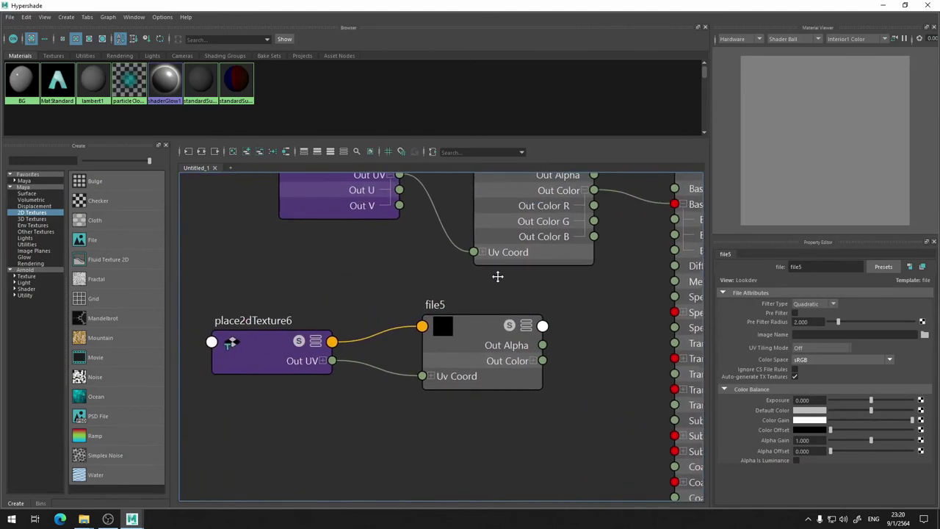
pyautogui.keyDown('alt'); pyautogui.moveTo(498, 276); pyautogui.dragTo(340, 295, button='middle'); pyautogui.keyUp('alt')
pyautogui.click(303, 349)
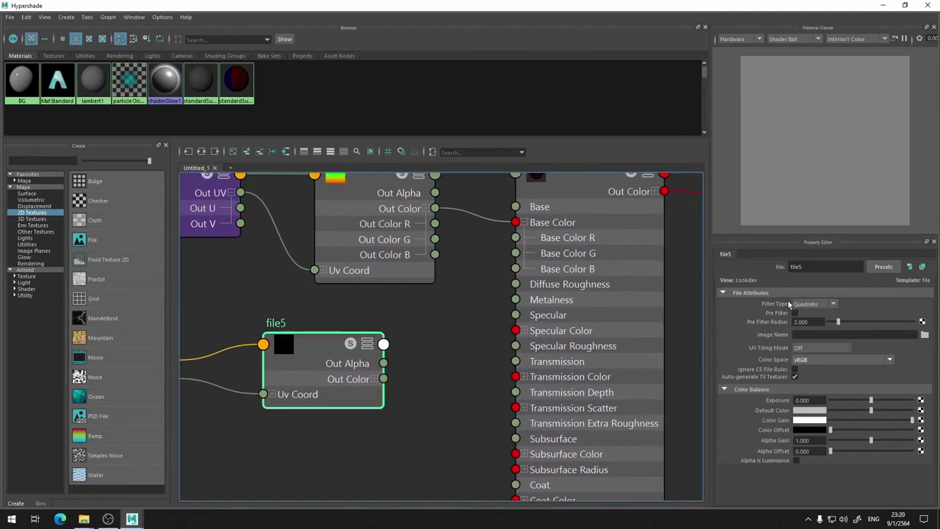
# Browse to Desktop\W2_Design and load Screenshot_1.png as file5's image.
pyautogui.click(924, 335)
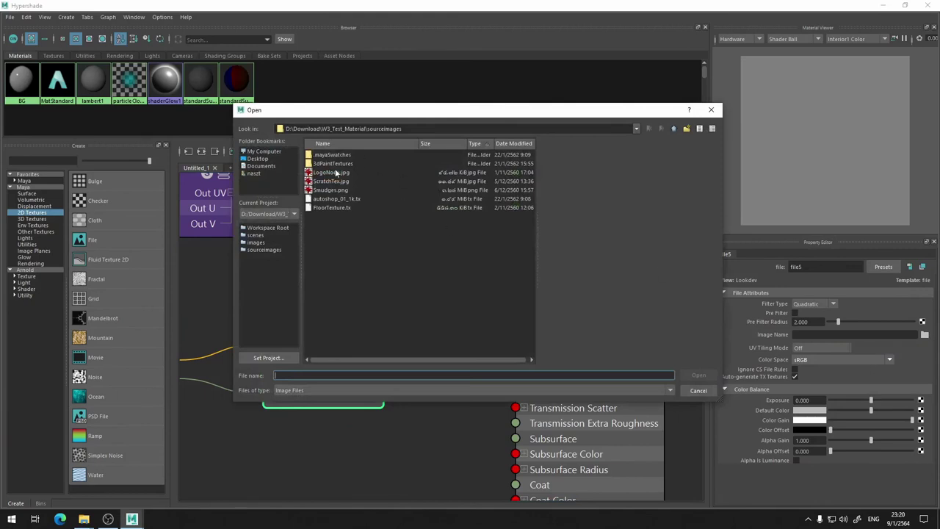
pyautogui.click(332, 173)
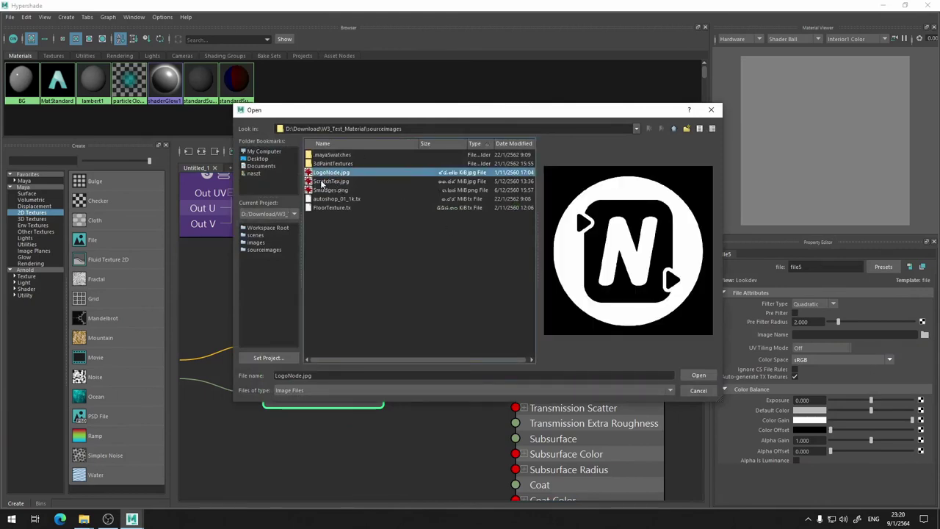
pyautogui.click(321, 182)
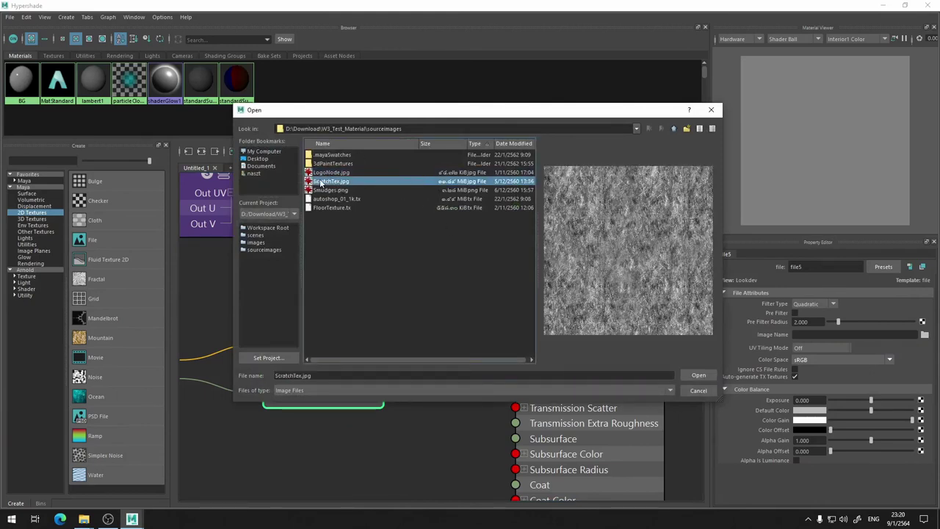
pyautogui.click(331, 173)
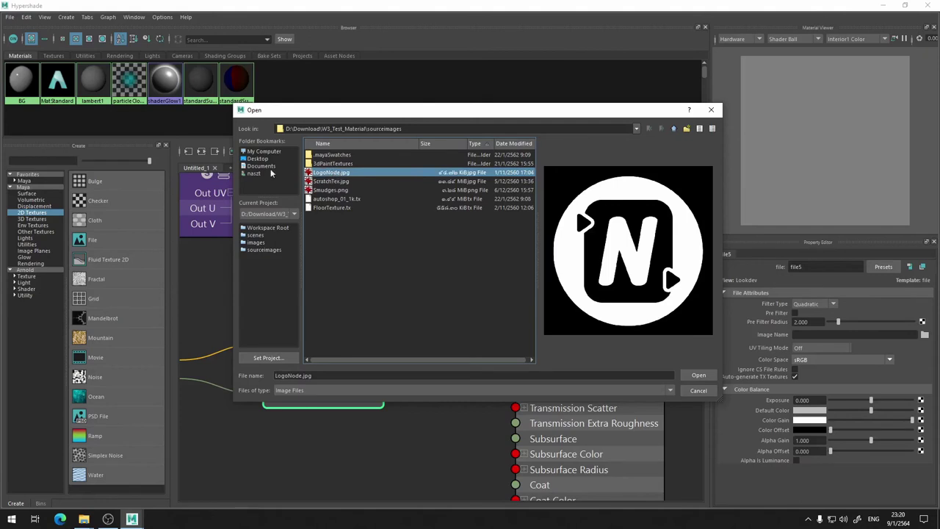
pyautogui.click(257, 159)
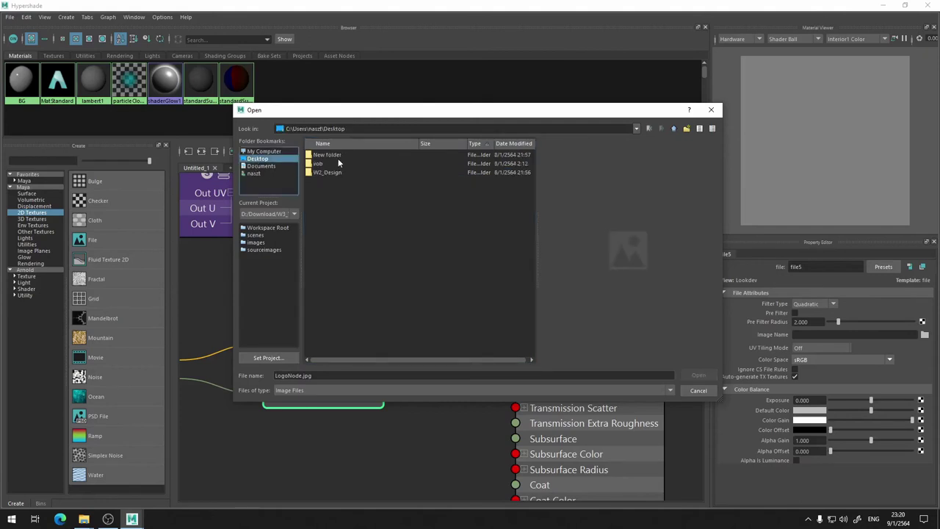
pyautogui.doubleClick(335, 172)
pyautogui.click(351, 155)
pyautogui.click(341, 164)
pyautogui.click(351, 155)
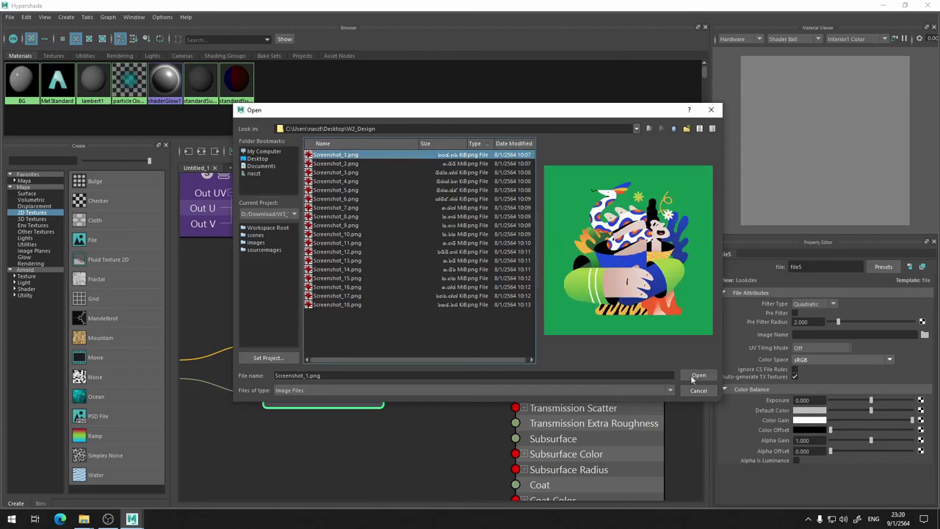
pyautogui.click(693, 374)
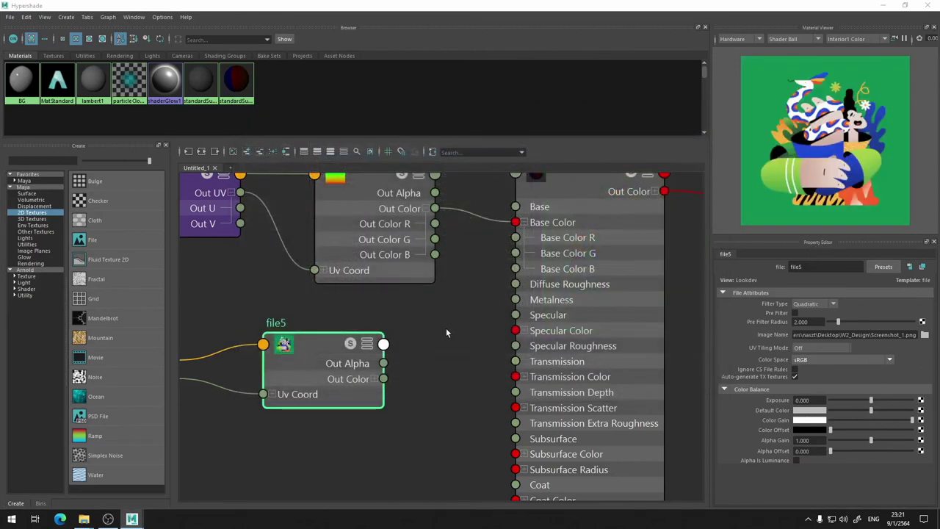
# Wire file5's Out Color into standardSurface2's Base Color and check its colour space options.
pyautogui.keyDown('alt'); pyautogui.moveTo(446, 332); pyautogui.dragTo(405, 354, button='middle'); pyautogui.keyUp('alt')
pyautogui.moveTo(342, 400); pyautogui.dragTo(476, 245)
pyautogui.click(559, 215)
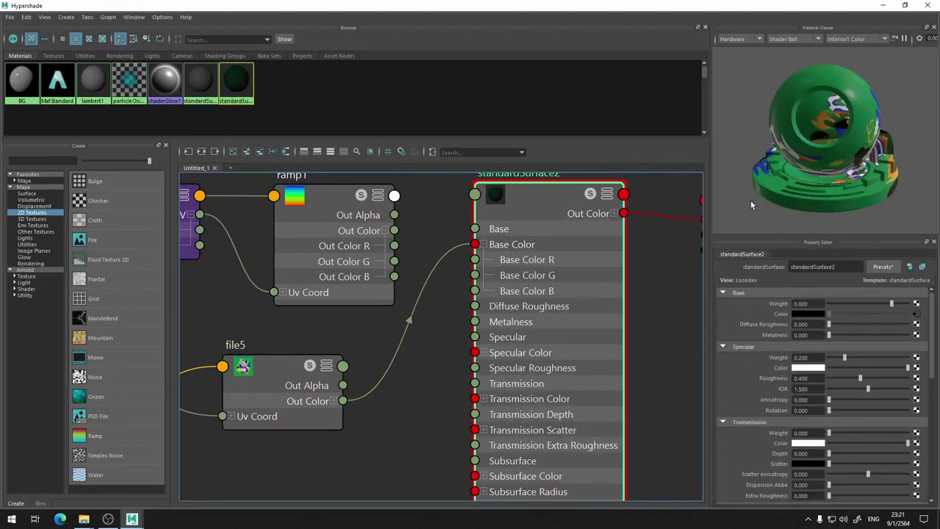
pyautogui.click(262, 372)
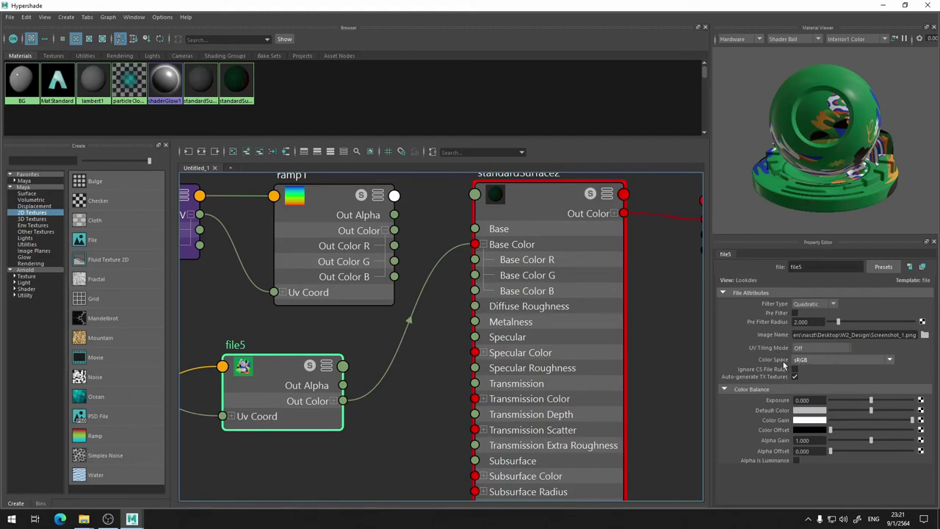
pyautogui.click(805, 359)
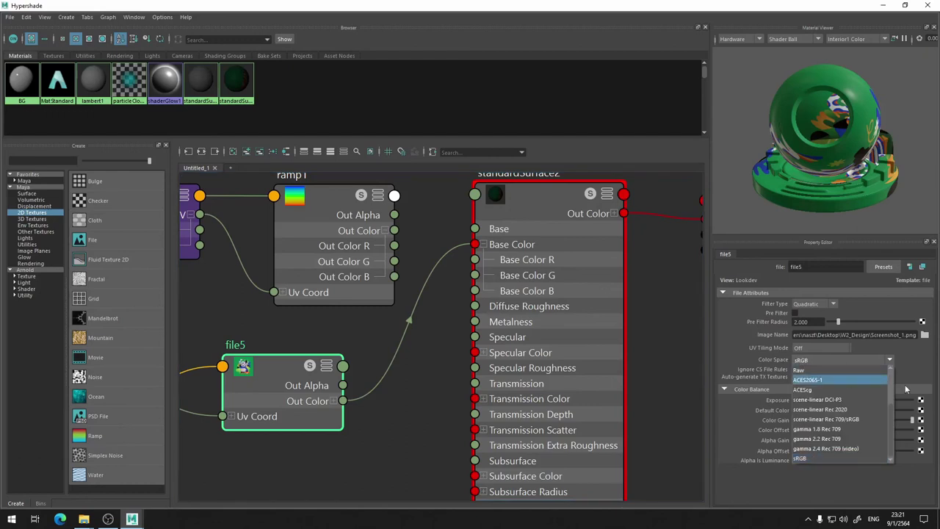
pyautogui.scroll(2, 893, 396)
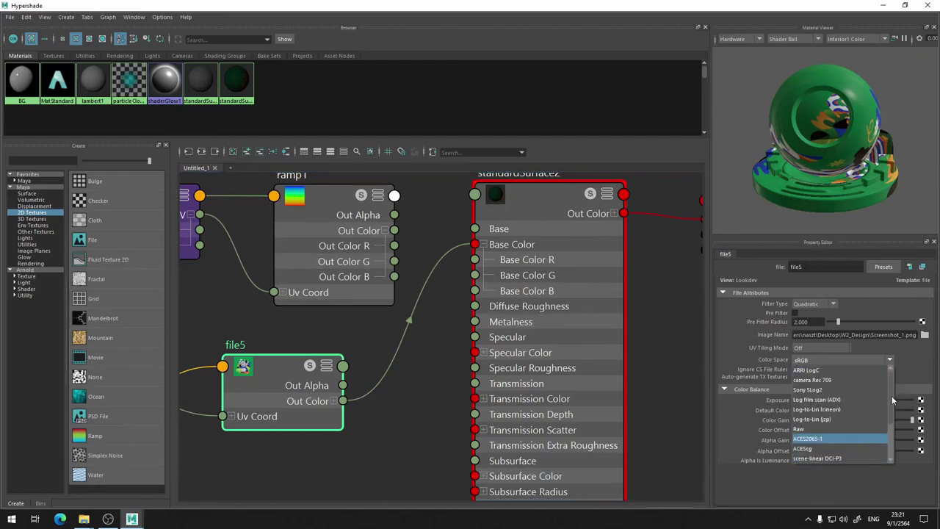
pyautogui.scroll(-2, 888, 430)
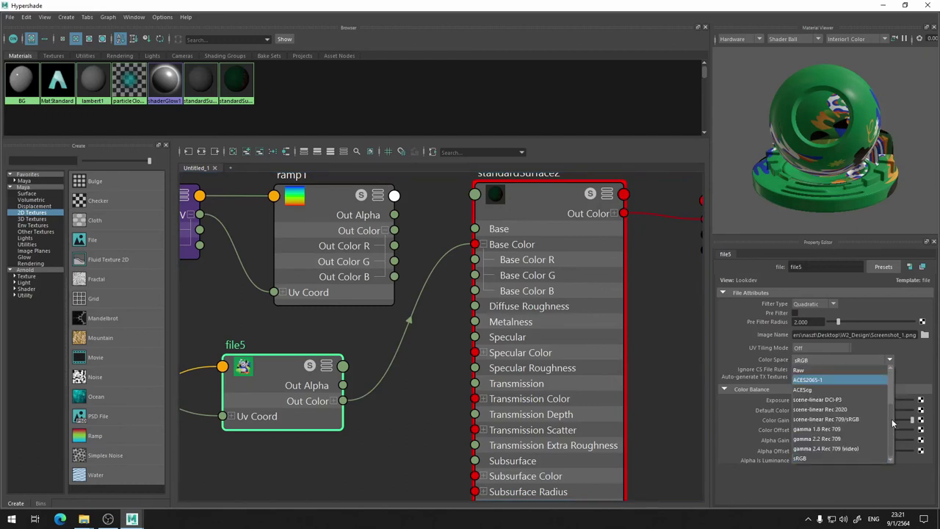
pyautogui.scroll(2, 893, 423)
pyautogui.click(873, 361)
pyautogui.click(874, 361)
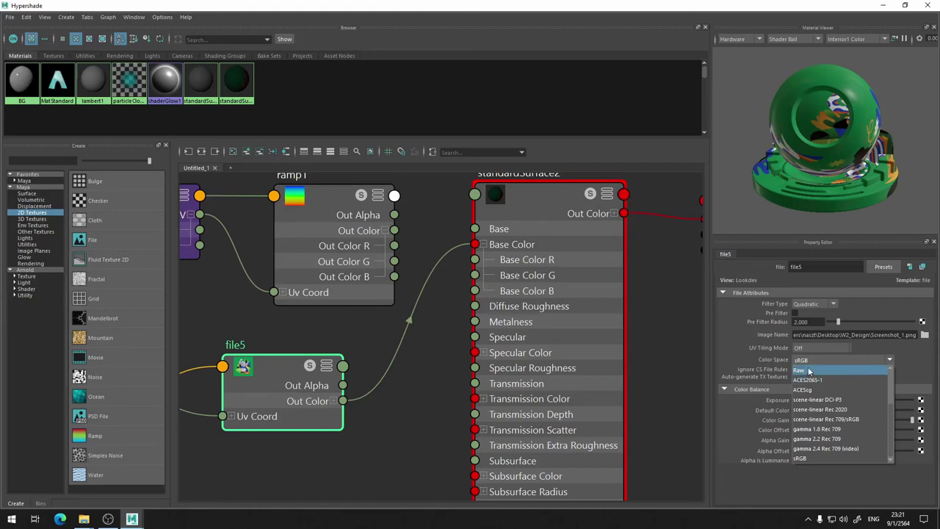
pyautogui.click(808, 371)
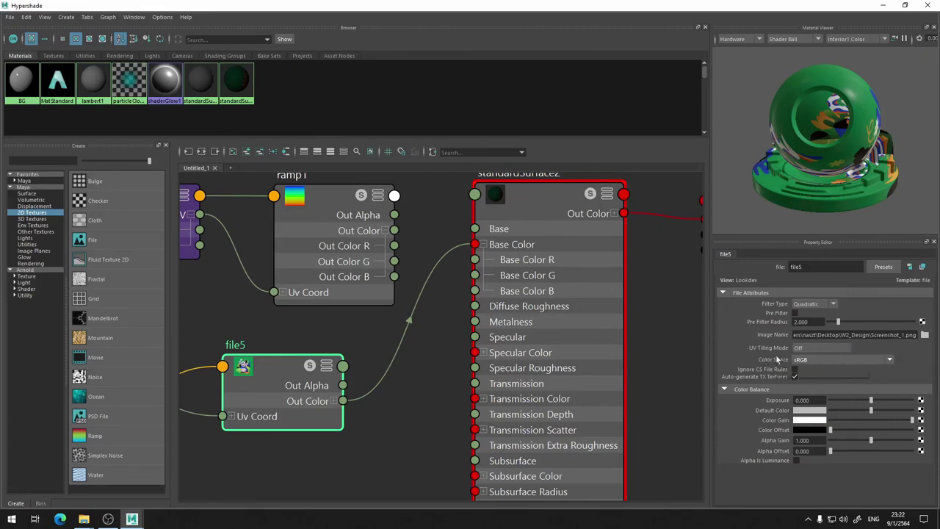
pyautogui.moveTo(869, 401); pyautogui.dragTo(891, 409)
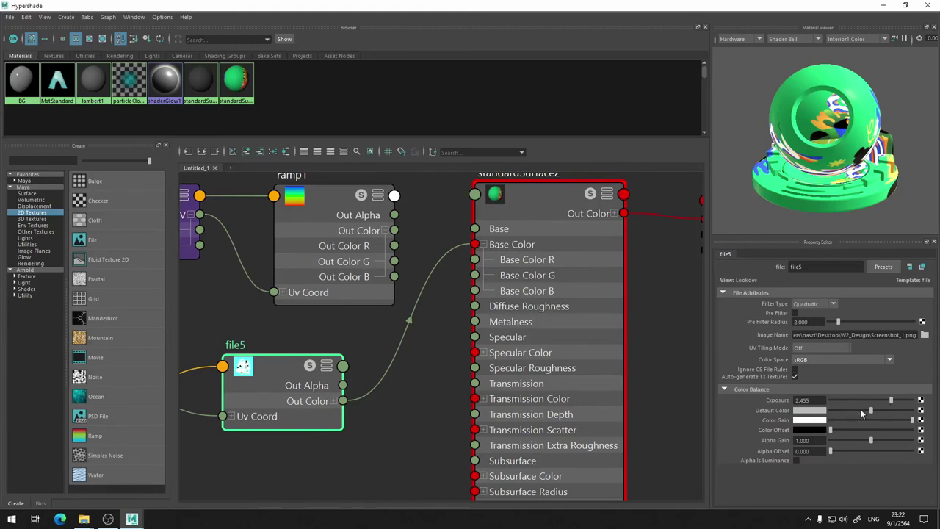
pyautogui.moveTo(913, 420); pyautogui.dragTo(867, 420)
pyautogui.hotkey('ctrl', 'z')
pyautogui.moveTo(830, 430)
pyautogui.mouseDown()
pyautogui.moveTo(874, 431)
pyautogui.moveTo(782, 435)
pyautogui.moveTo(868, 424)
pyautogui.moveTo(654, 421)
pyautogui.mouseUp()
pyautogui.moveTo(871, 440); pyautogui.dragTo(879, 440)
pyautogui.hotkey('ctrl', 'z')
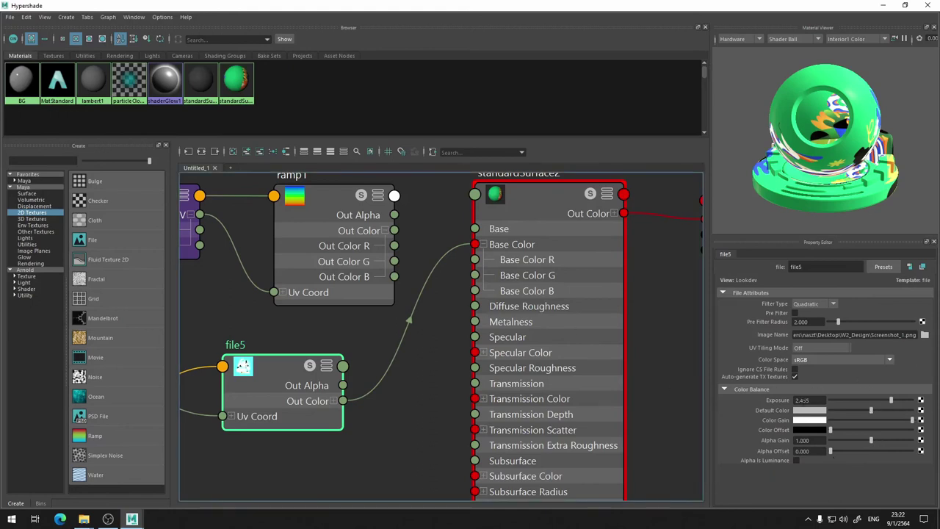
pyautogui.click(821, 401)
pyautogui.write('0')
pyautogui.press('Return')
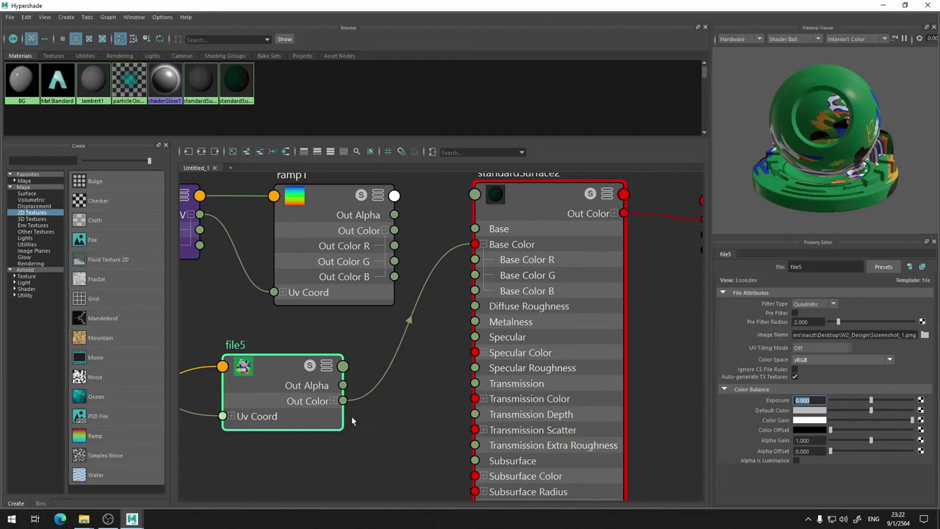
pyautogui.press('a')
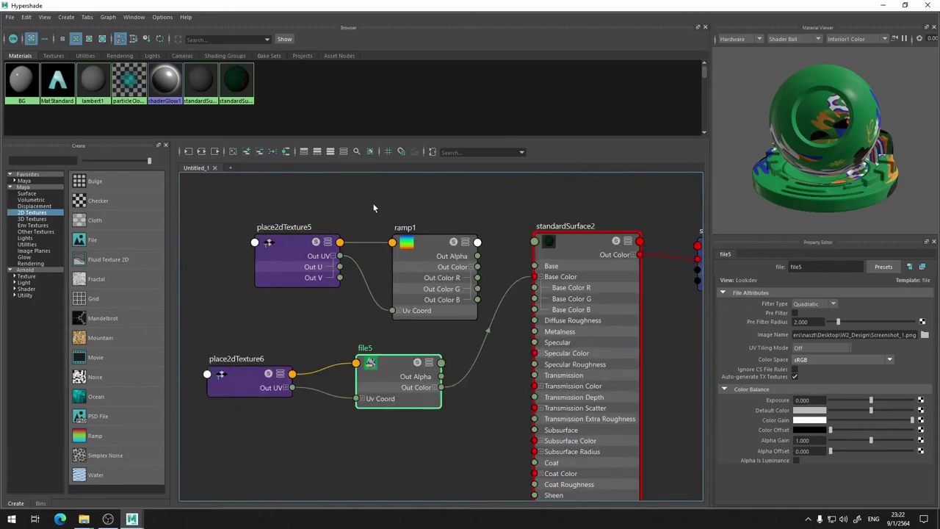
pyautogui.keyDown('alt'); pyautogui.moveTo(392, 217); pyautogui.dragTo(502, 214, button='middle'); pyautogui.keyUp('alt')
pyautogui.moveTo(616, 202); pyautogui.dragTo(308, 421)
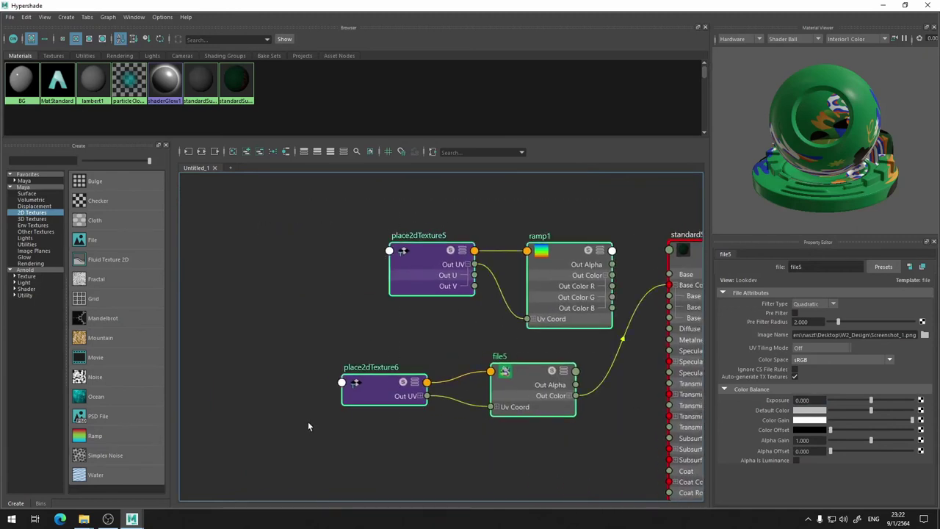
pyautogui.press('Delete')
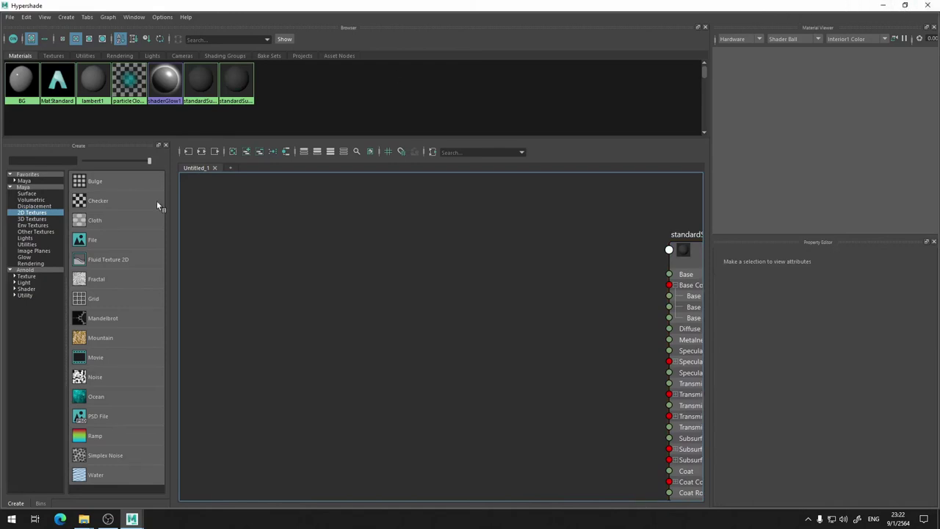
# Add a Leather 3D texture, wire it to Base Color, and place place3dTexture1 beside leather1.
pyautogui.click(26, 219)
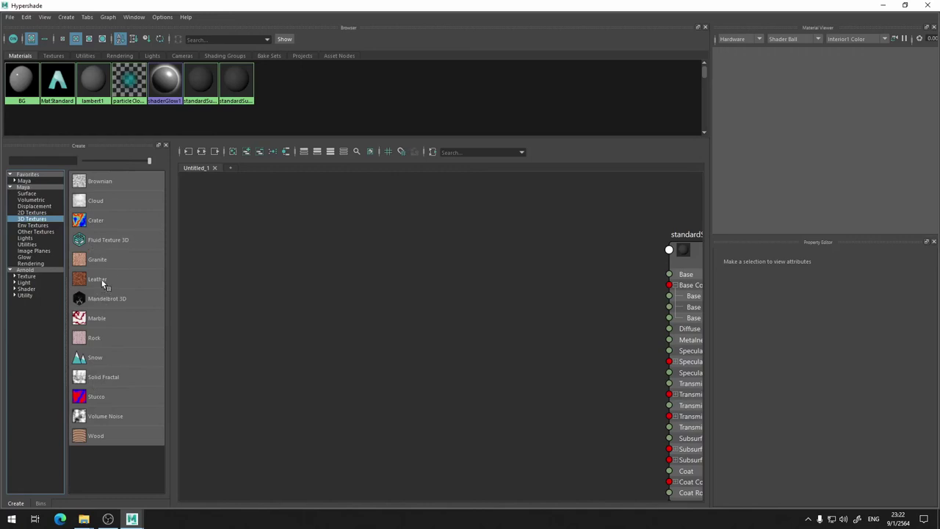
pyautogui.click(103, 282)
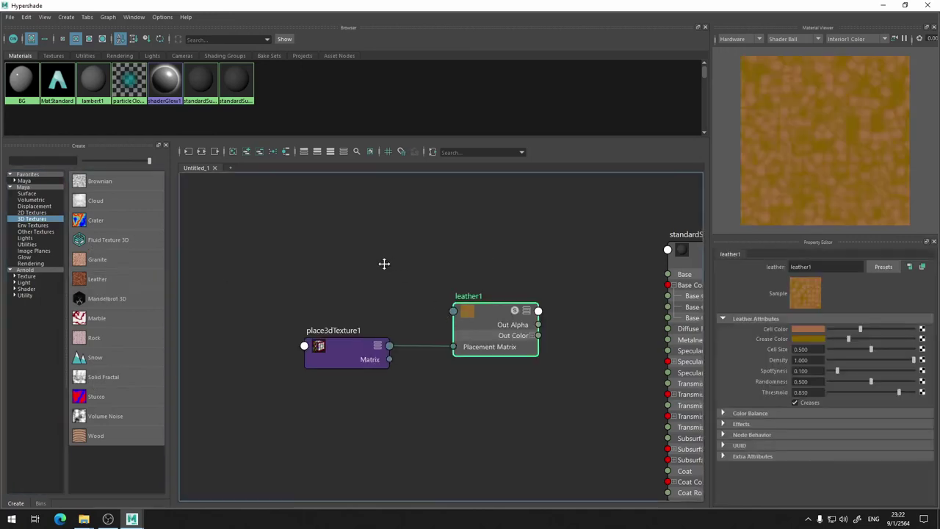
pyautogui.keyDown('alt'); pyautogui.moveTo(388, 262); pyautogui.dragTo(283, 258, button='middle'); pyautogui.keyUp('alt')
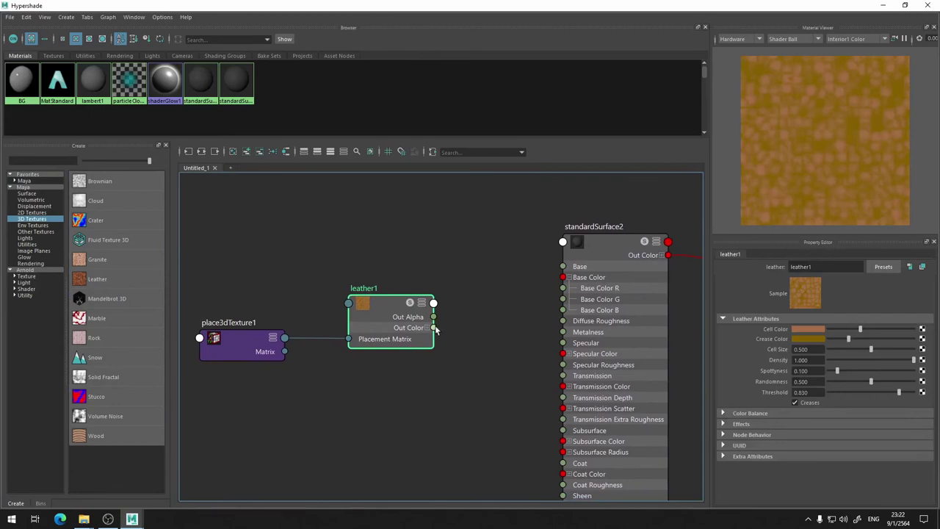
pyautogui.moveTo(387, 312)
pyautogui.mouseDown()
pyautogui.moveTo(436, 270)
pyautogui.moveTo(516, 284)
pyautogui.moveTo(563, 276)
pyautogui.mouseUp()
pyautogui.click(509, 308)
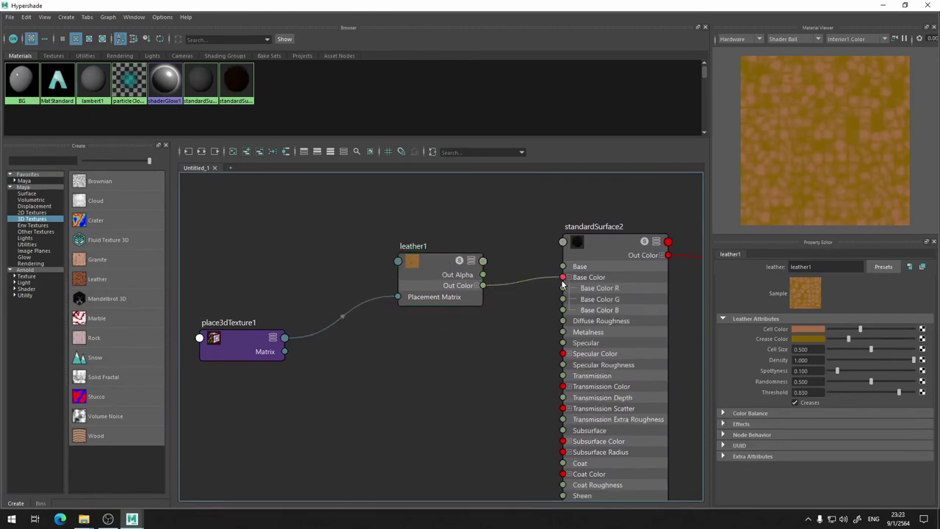
pyautogui.moveTo(238, 354); pyautogui.dragTo(288, 291)
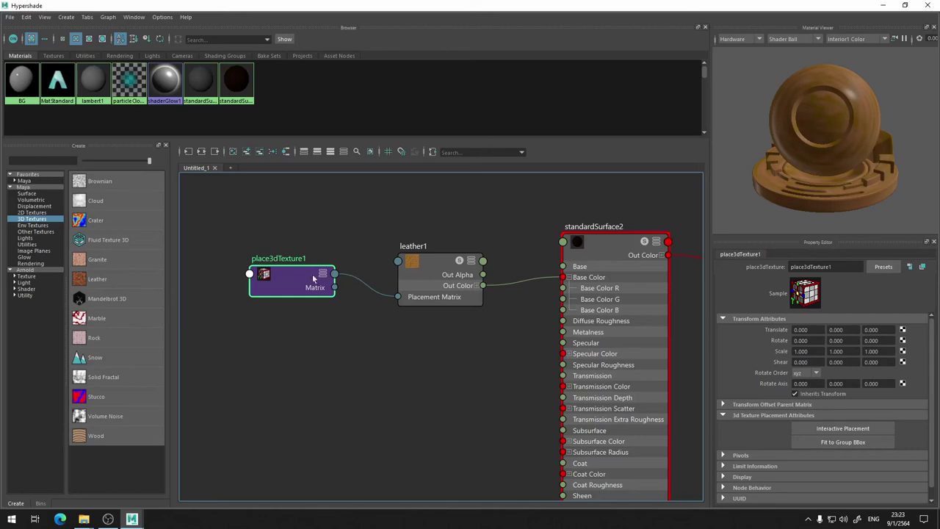
pyautogui.scroll(3, 317, 296)
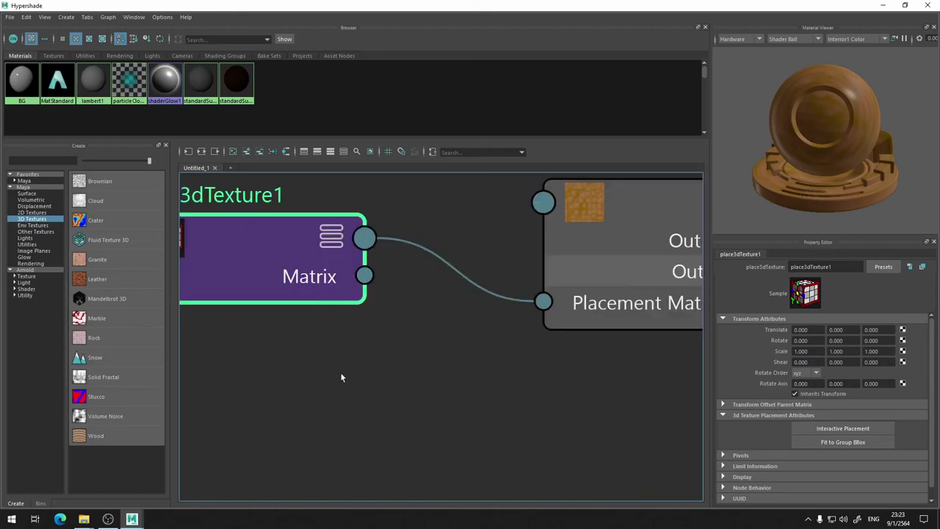
pyautogui.press('f')
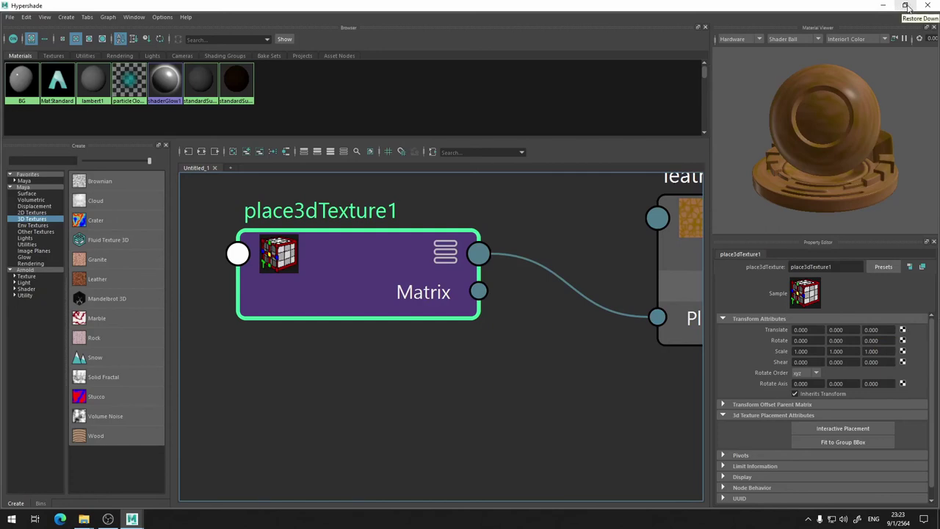
# Move Hypershade aside to reveal the viewport and select place3dTexture1.
pyautogui.click(906, 7)
pyautogui.moveTo(656, 38)
pyautogui.mouseDown()
pyautogui.moveTo(518, 349)
pyautogui.moveTo(659, 99)
pyautogui.moveTo(641, 93)
pyautogui.mouseUp()
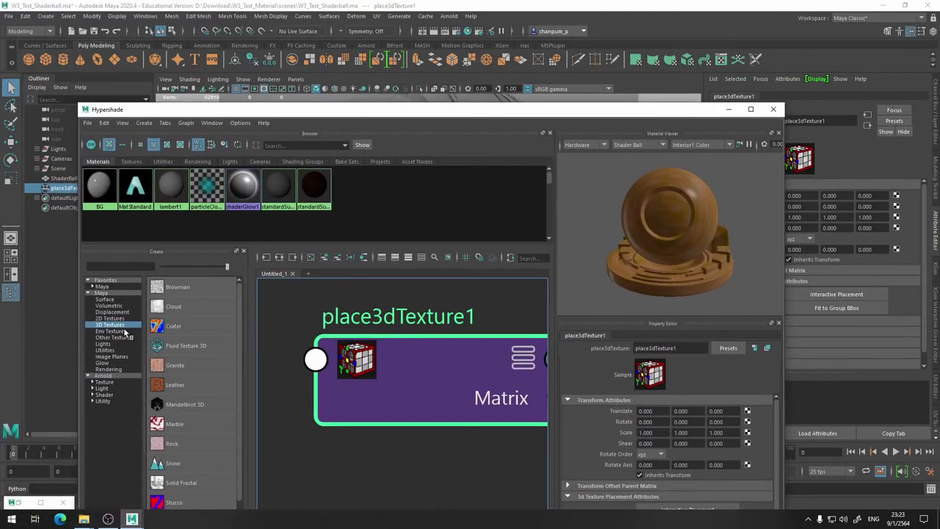
pyautogui.click(728, 108)
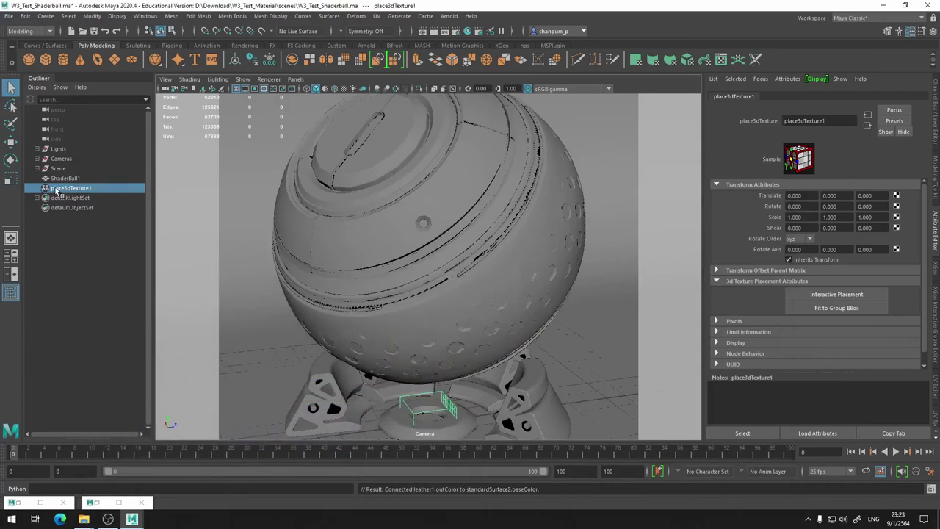
pyautogui.click(450, 411)
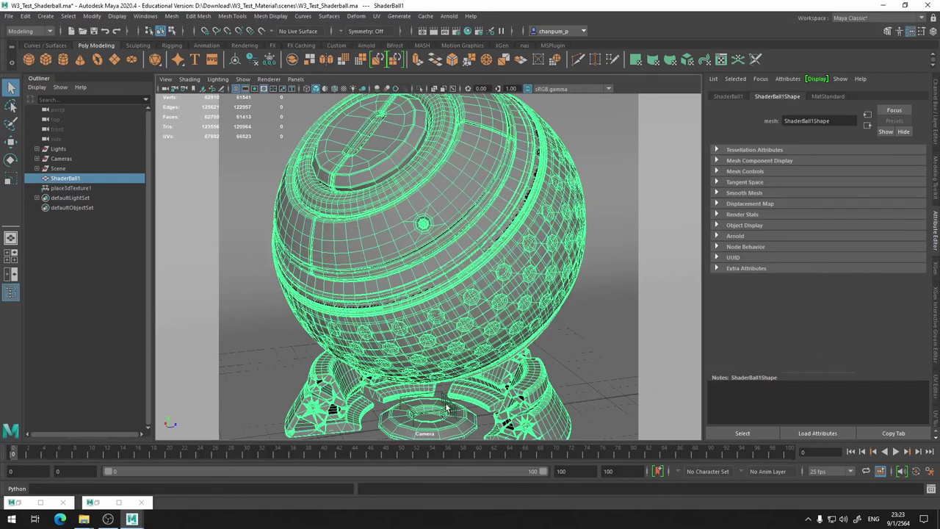
pyautogui.click(73, 188)
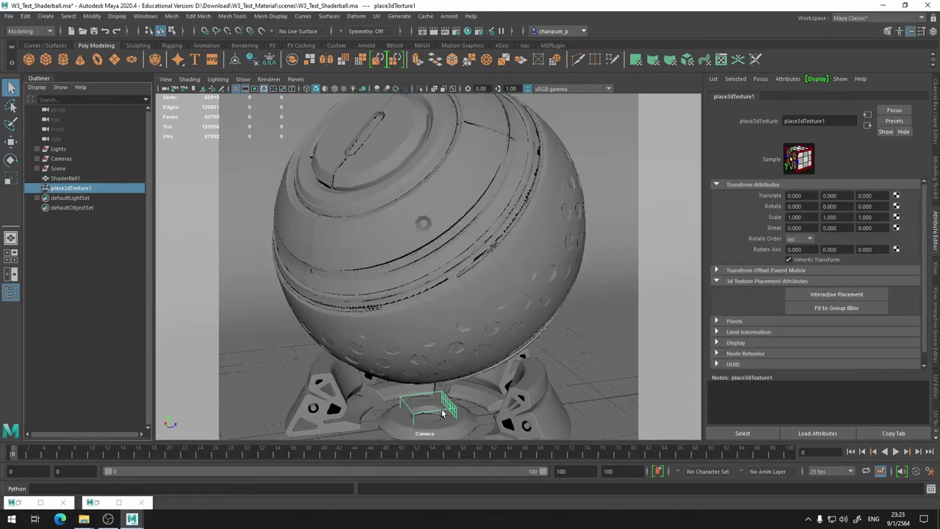
# Look through the persp camera and inspect the placement box framed in wireframe.
pyautogui.click(295, 78)
pyautogui.moveTo(338, 89)
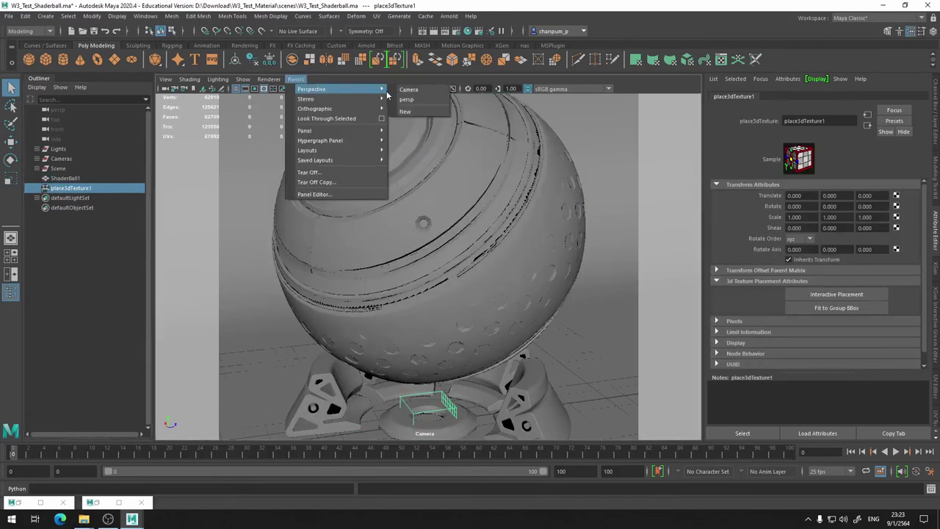
pyautogui.click(406, 100)
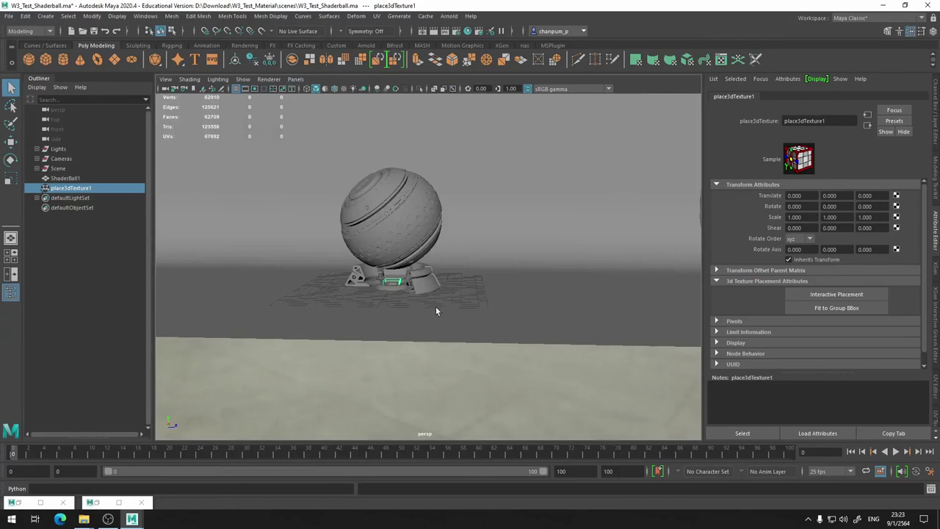
pyautogui.press('f')
pyautogui.keyDown('alt'); pyautogui.moveTo(501, 210); pyautogui.dragTo(434, 231, button='middle'); pyautogui.keyUp('alt')
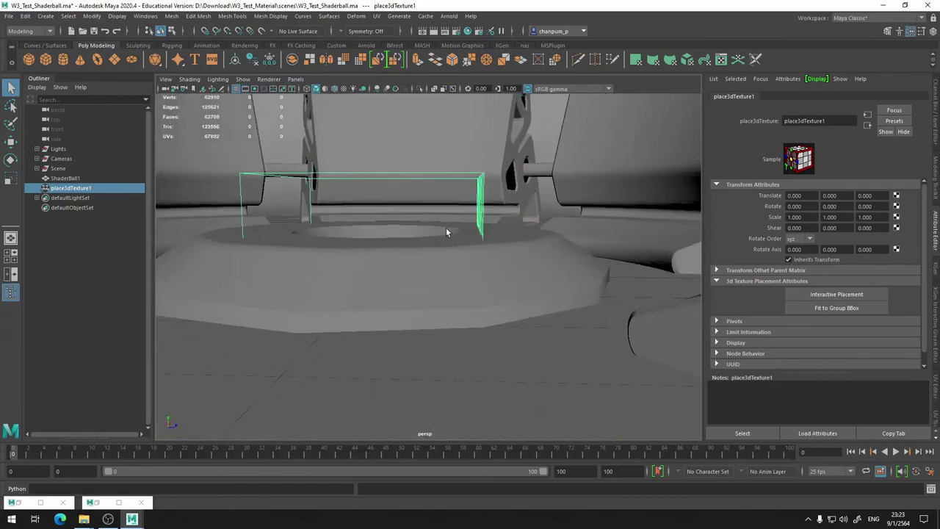
pyautogui.press('4')
pyautogui.keyDown('alt'); pyautogui.moveTo(474, 293); pyautogui.dragTo(397, 287, button='middle'); pyautogui.keyUp('alt')
pyautogui.moveTo(397, 287)
pyautogui.keyDown('alt'); pyautogui.mouseDown()
pyautogui.moveTo(471, 271)
pyautogui.moveTo(492, 277)
pyautogui.moveTo(430, 247)
pyautogui.mouseUp(); pyautogui.keyUp('alt')
pyautogui.press('5')
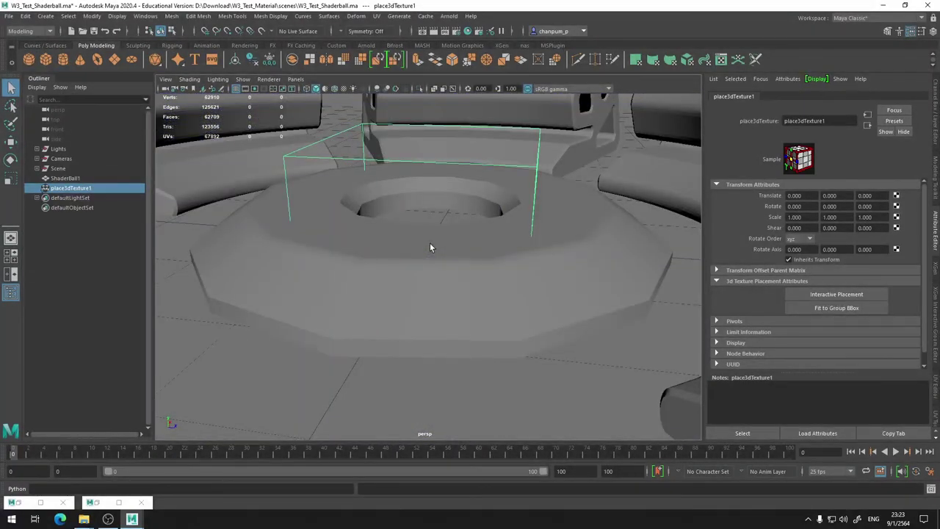
# Zoom to a low close view of the base and start an Arnold RenderView render.
pyautogui.scroll(-5, 430, 247)
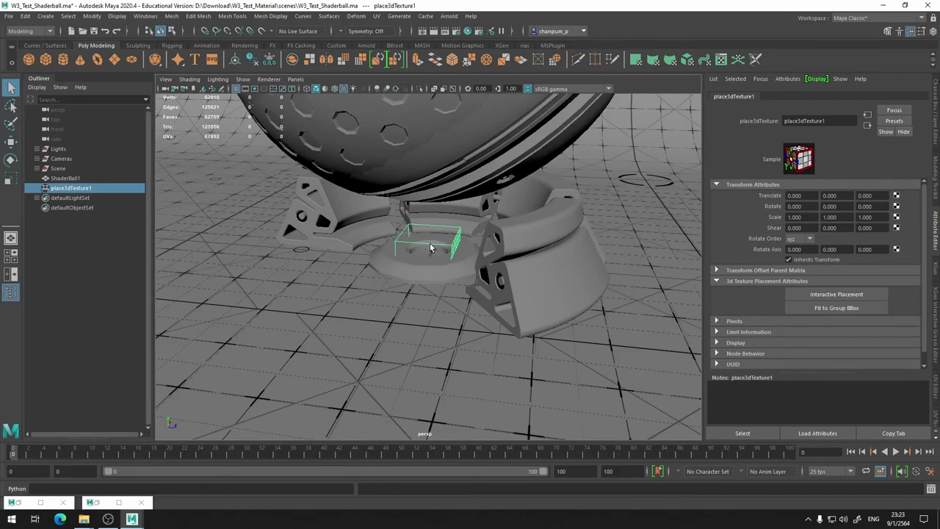
pyautogui.scroll(-5, 439, 240)
pyautogui.keyDown('alt'); pyautogui.moveTo(438, 240); pyautogui.dragTo(405, 341); pyautogui.keyUp('alt')
pyautogui.scroll(3, 424, 291)
pyautogui.scroll(-4, 404, 339)
pyautogui.click(395, 63)
pyautogui.click(770, 126)
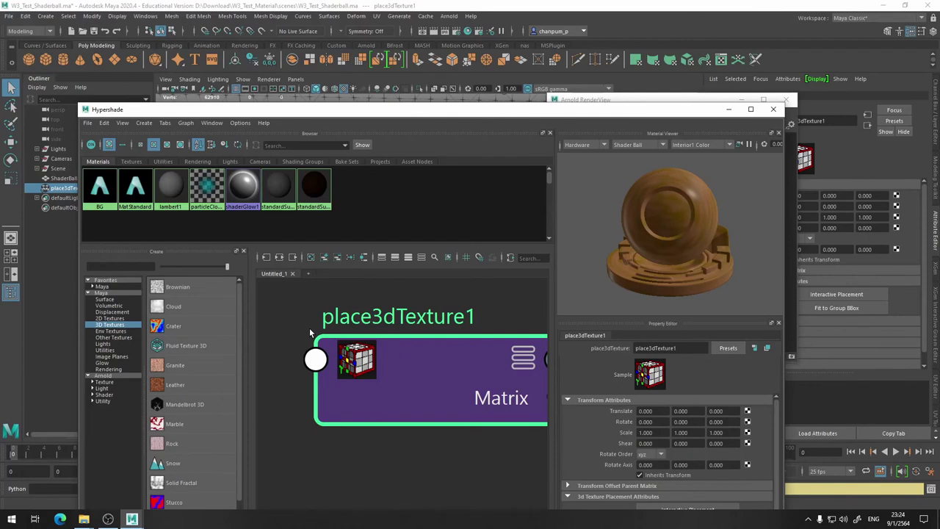
# Assign the existing standardSurface2 leather material to ShaderBall1 from its right-click menu.
pyautogui.click(279, 257)
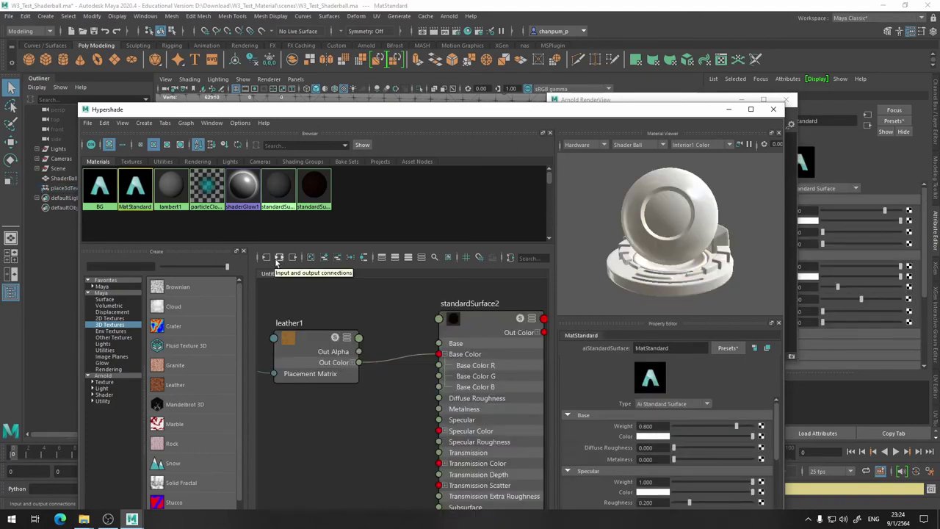
pyautogui.moveTo(448, 109); pyautogui.dragTo(451, 317)
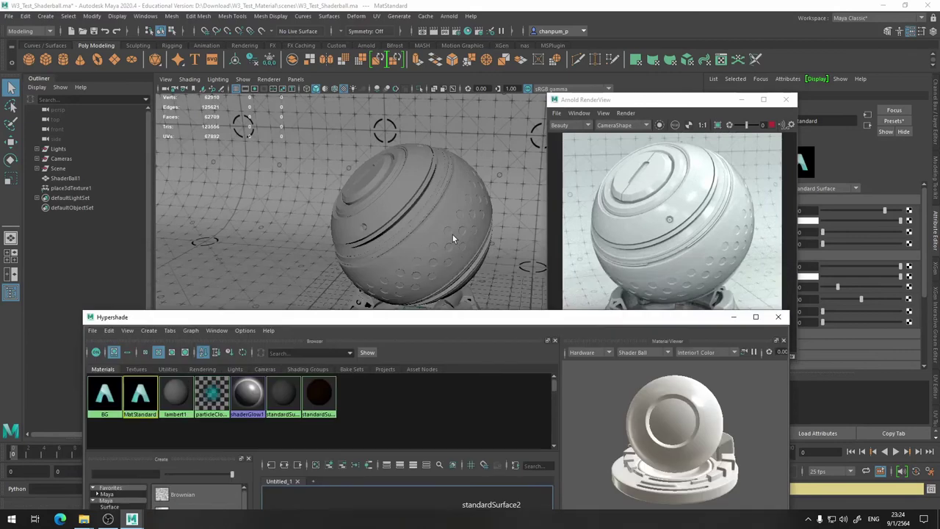
pyautogui.click(65, 177)
pyautogui.rightClick(463, 221)
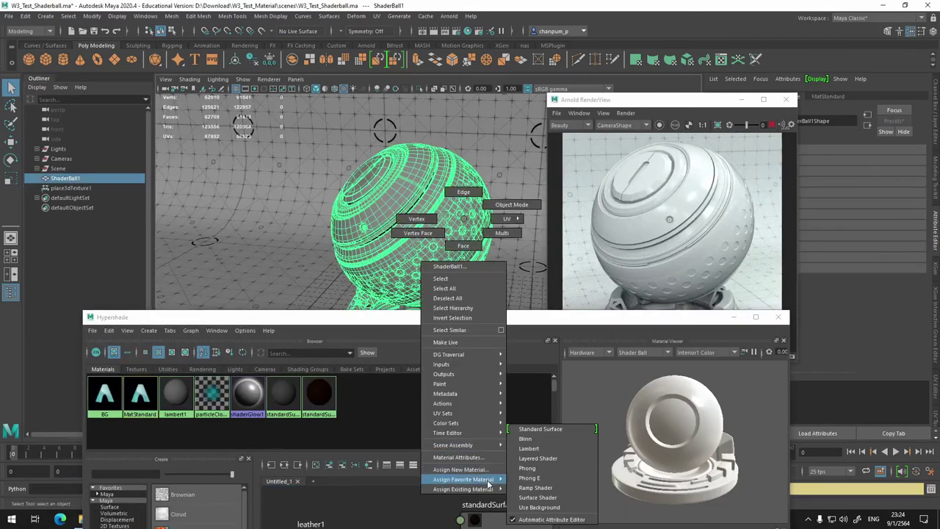
pyautogui.moveTo(463, 488)
pyautogui.click(527, 508)
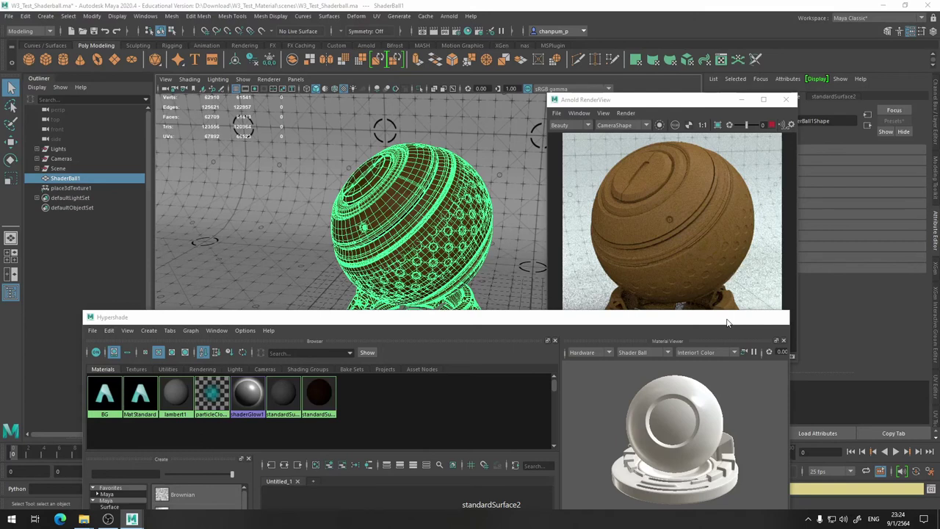
pyautogui.click(414, 324)
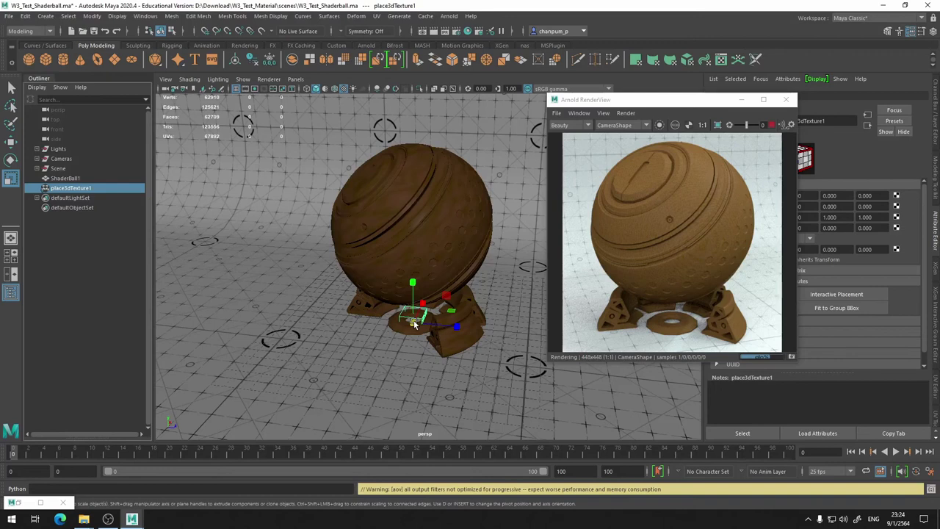
# Scale place3dTexture1 up to 11.9 on all axes.
pyautogui.moveTo(415, 324); pyautogui.dragTo(514, 308)
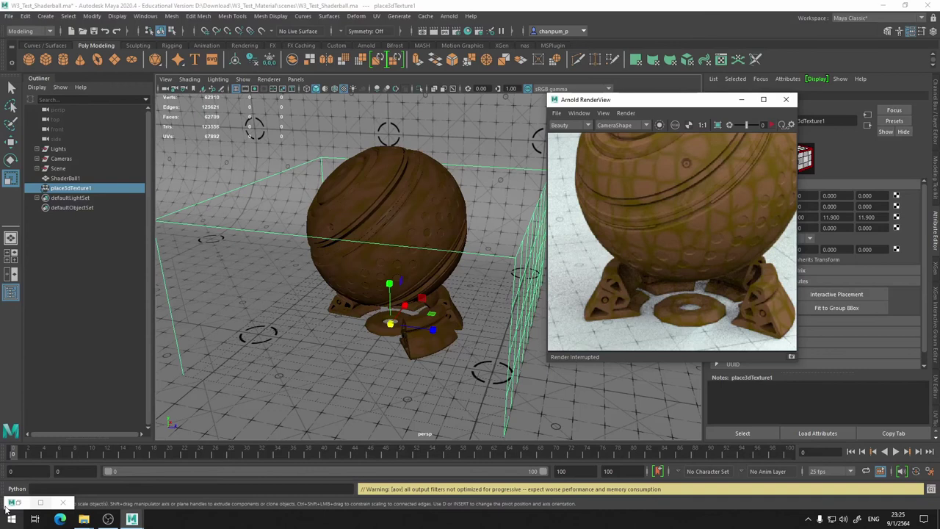
# Restore Hypershade and create a checker1 texture with its place2dTexture5 node.
pyautogui.click(40, 502)
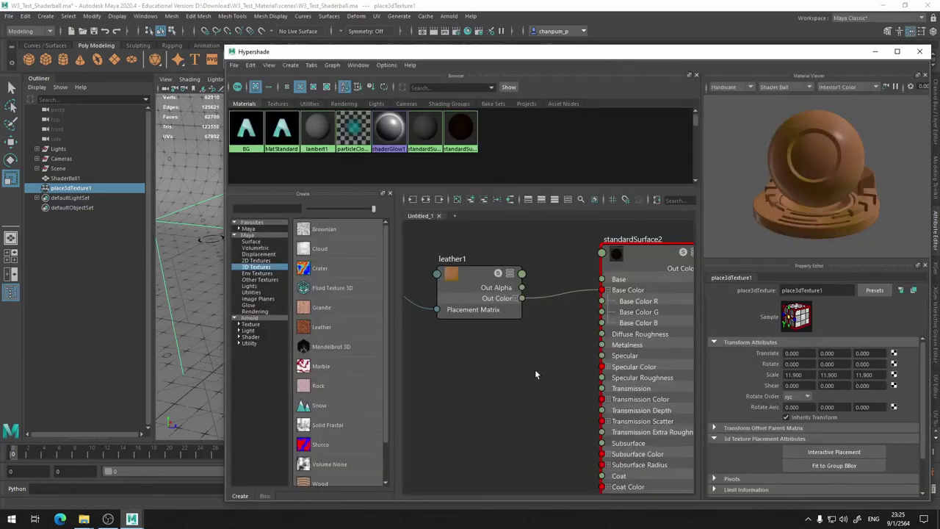
pyautogui.press('a')
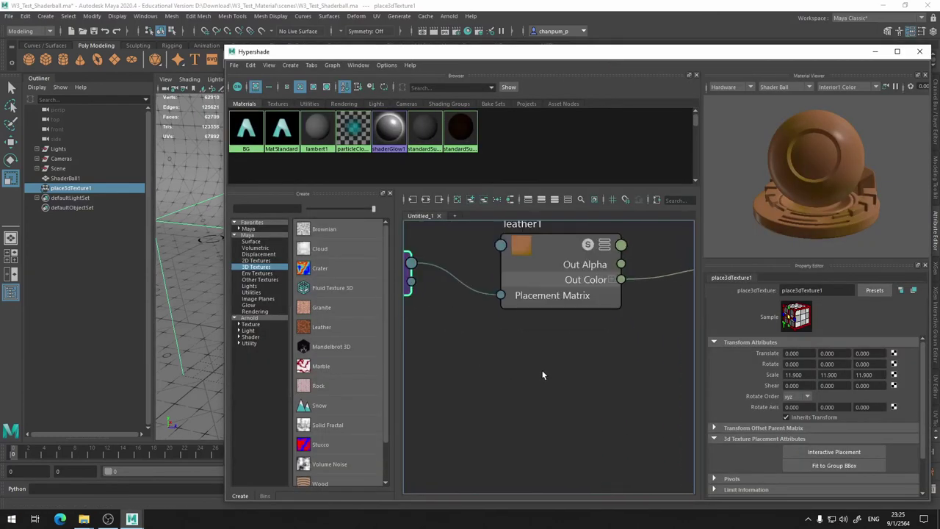
pyautogui.click(257, 260)
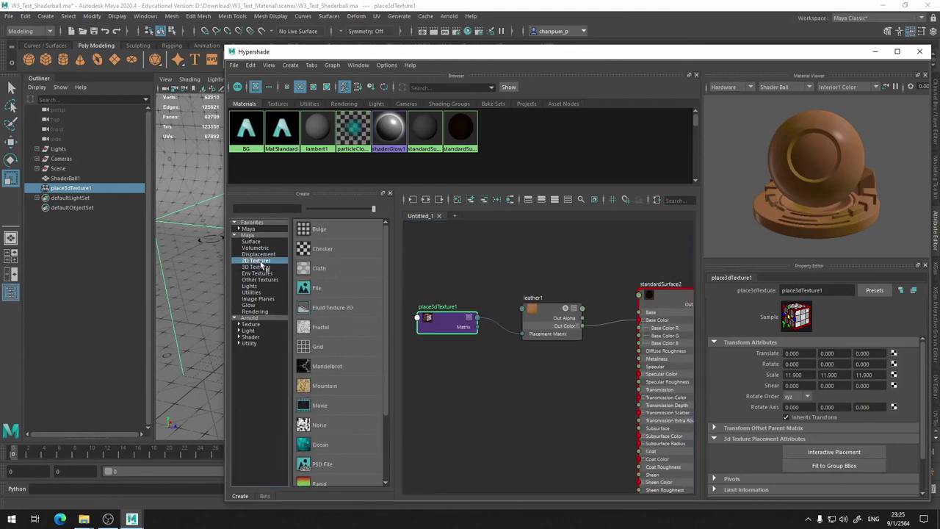
pyautogui.moveTo(323, 248)
pyautogui.mouseDown()
pyautogui.moveTo(518, 425)
pyautogui.moveTo(580, 398)
pyautogui.mouseUp()
pyautogui.moveTo(467, 294)
pyautogui.mouseDown()
pyautogui.moveTo(434, 373)
pyautogui.moveTo(442, 347)
pyautogui.mouseUp()
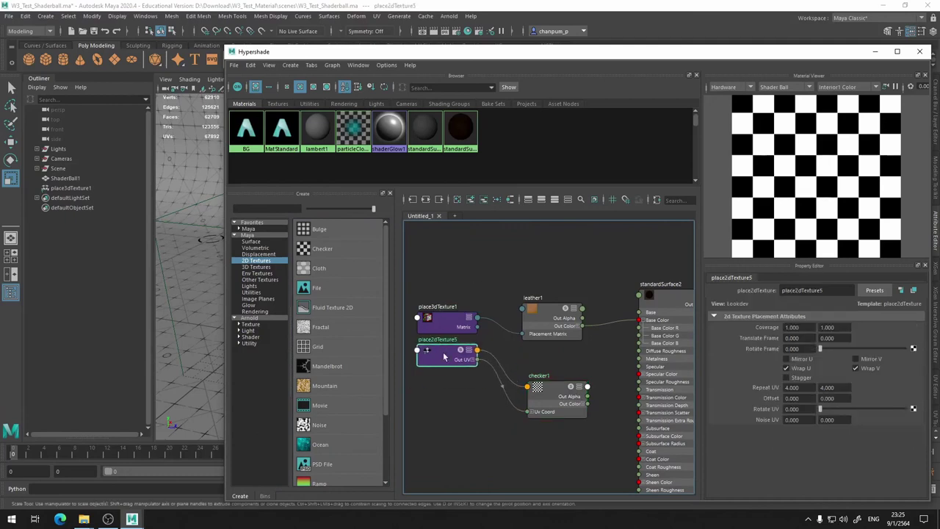
# Position checker1 below leather1 and connect its Out Color to standardSurface2's Base Color.
pyautogui.scroll(5, 460, 370)
pyautogui.moveTo(585, 267)
pyautogui.mouseDown(button='middle')
pyautogui.moveTo(566, 443)
pyautogui.moveTo(423, 152)
pyautogui.mouseUp(button='middle')
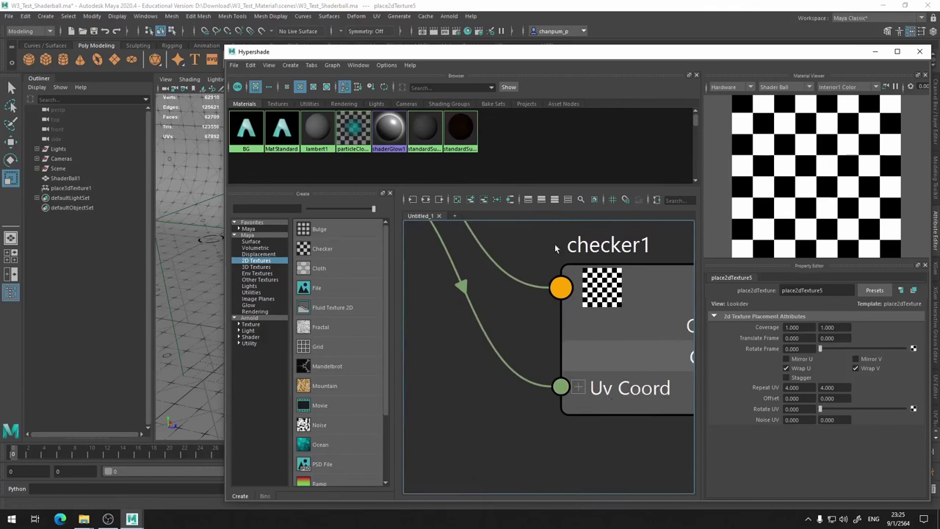
pyautogui.moveTo(466, 331)
pyautogui.mouseDown(button='middle')
pyautogui.moveTo(522, 495)
pyautogui.moveTo(611, 378)
pyautogui.mouseUp(button='middle')
pyautogui.moveTo(552, 372)
pyautogui.mouseDown(button='middle')
pyautogui.moveTo(615, 339)
pyautogui.moveTo(597, 326)
pyautogui.moveTo(561, 332)
pyautogui.mouseUp(button='middle')
pyautogui.scroll(-5, 574, 327)
pyautogui.moveTo(499, 382); pyautogui.dragTo(496, 344)
pyautogui.click(542, 371)
pyautogui.moveTo(528, 364); pyautogui.dragTo(610, 282)
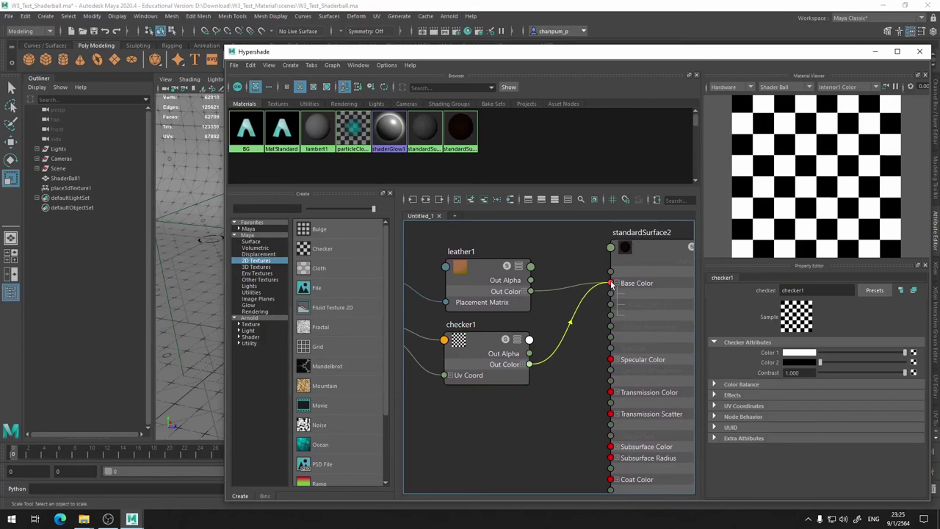
pyautogui.click(873, 53)
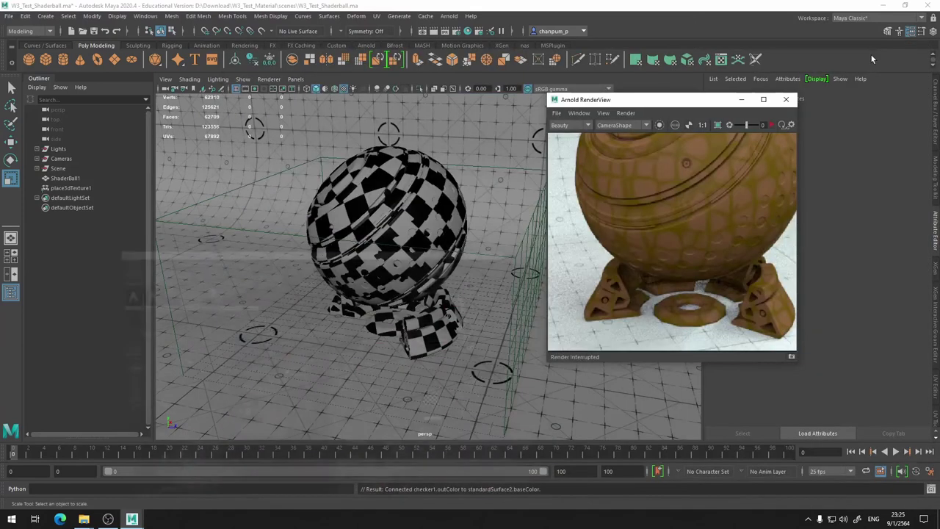
# Re-render the checkered ball, then load place2dTexture5's 4-by-4 tiling settings.
pyautogui.click(771, 125)
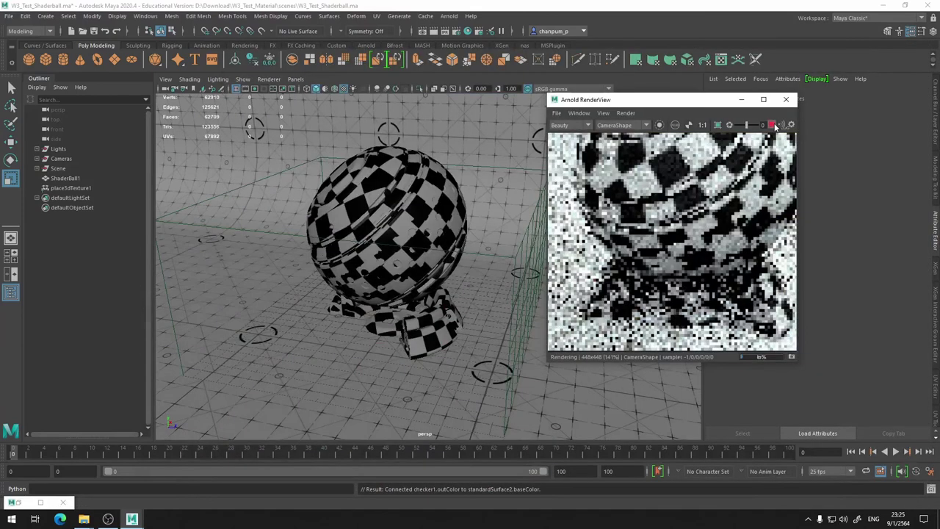
pyautogui.scroll(5, 730, 211)
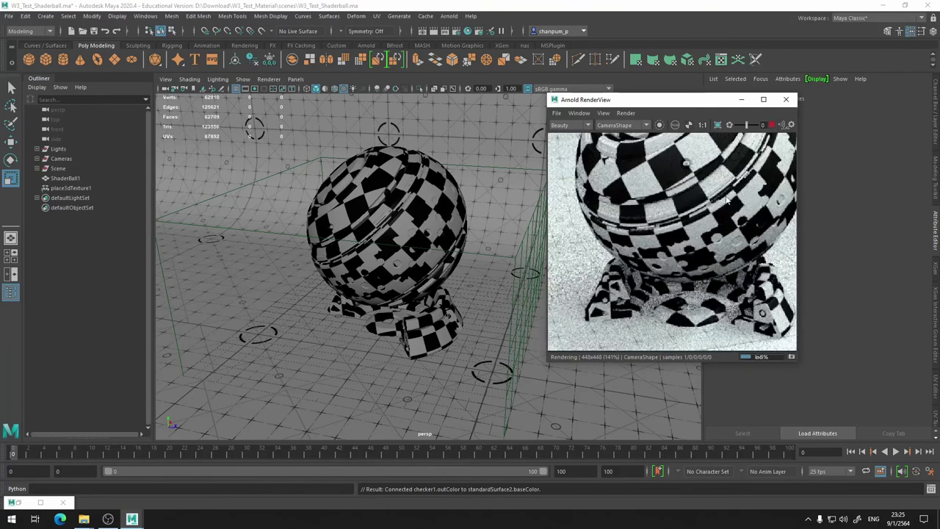
pyautogui.scroll(-2, 727, 198)
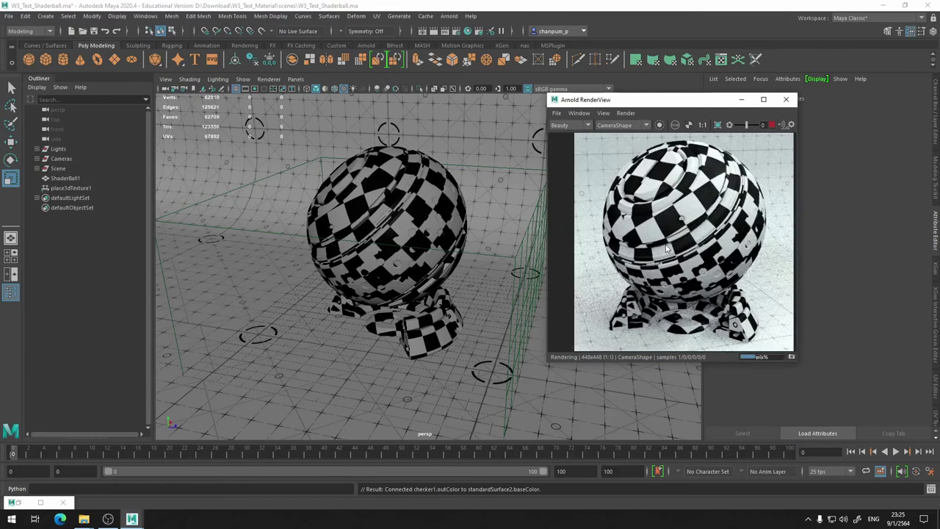
pyautogui.click(343, 60)
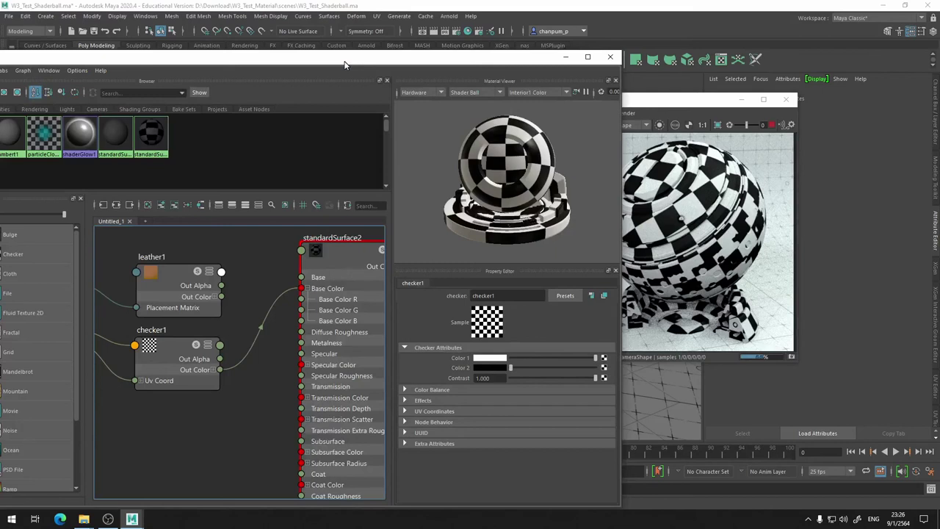
pyautogui.moveTo(345, 65); pyautogui.dragTo(452, 417)
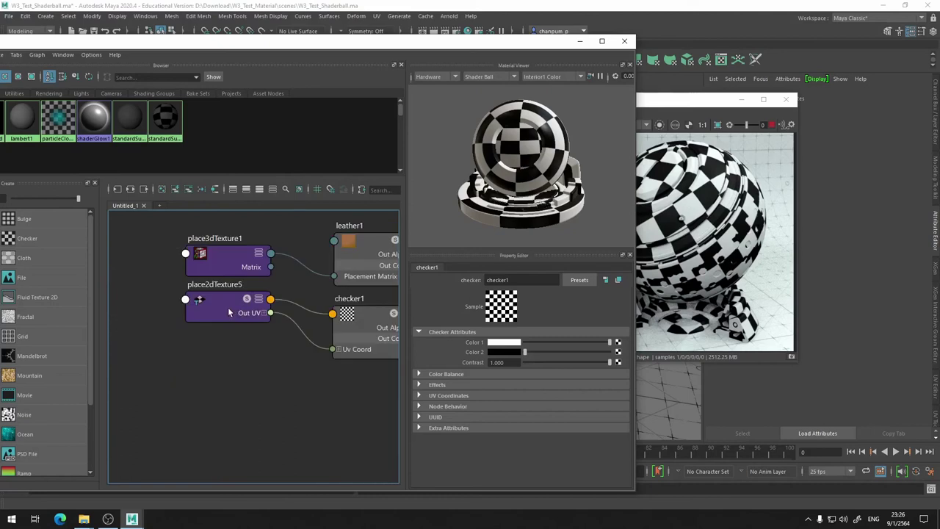
pyautogui.click(227, 307)
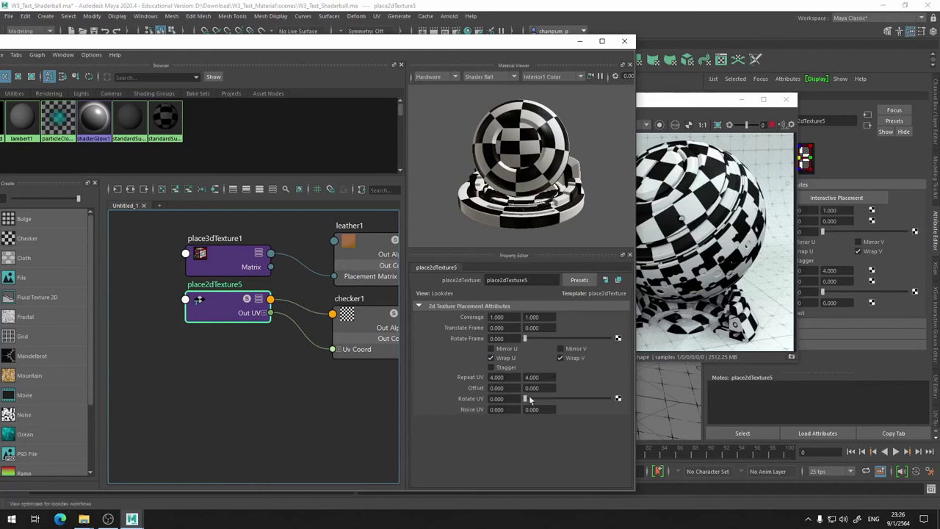
# Set place2dTexture5's Repeat UV to 1 in U and 1 in V.
pyautogui.moveTo(470, 46)
pyautogui.mouseDown()
pyautogui.moveTo(398, 44)
pyautogui.moveTo(369, 72)
pyautogui.mouseUp()
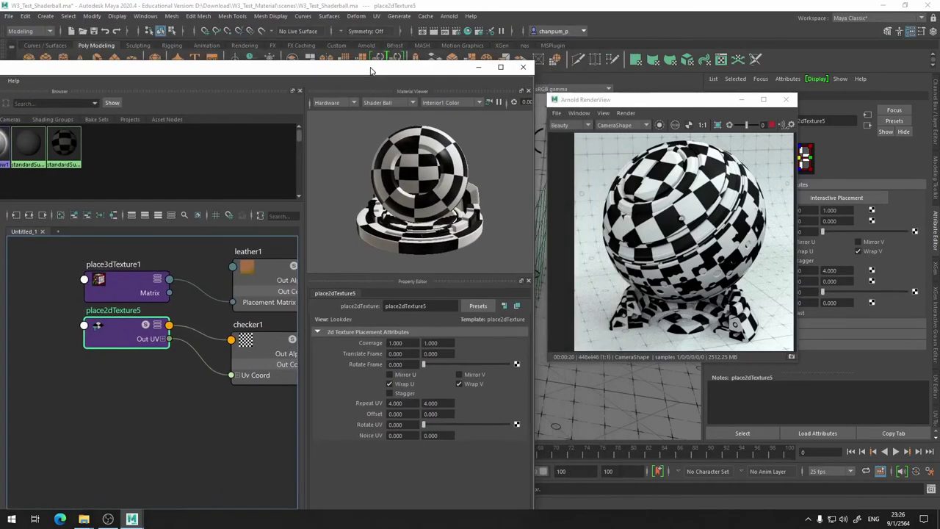
pyautogui.doubleClick(397, 403)
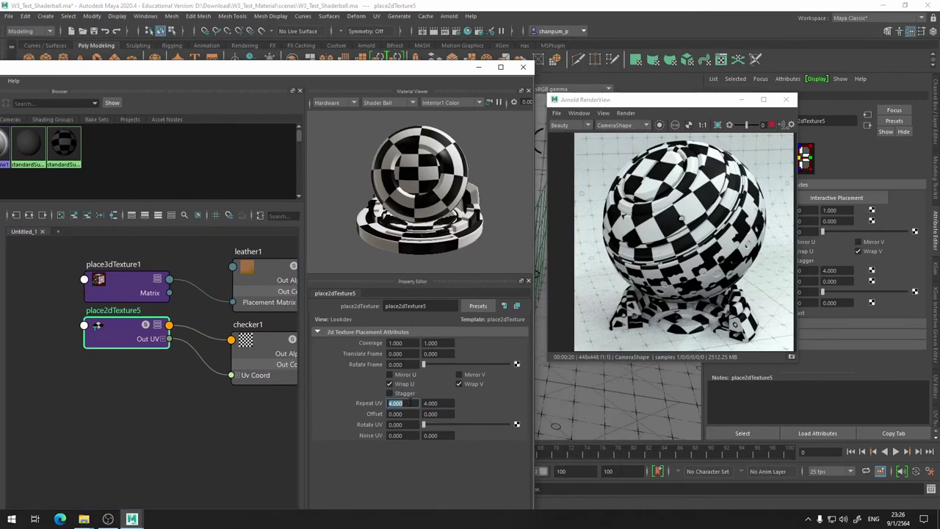
pyautogui.write('1')
pyautogui.press('Tab')
pyautogui.write('1')
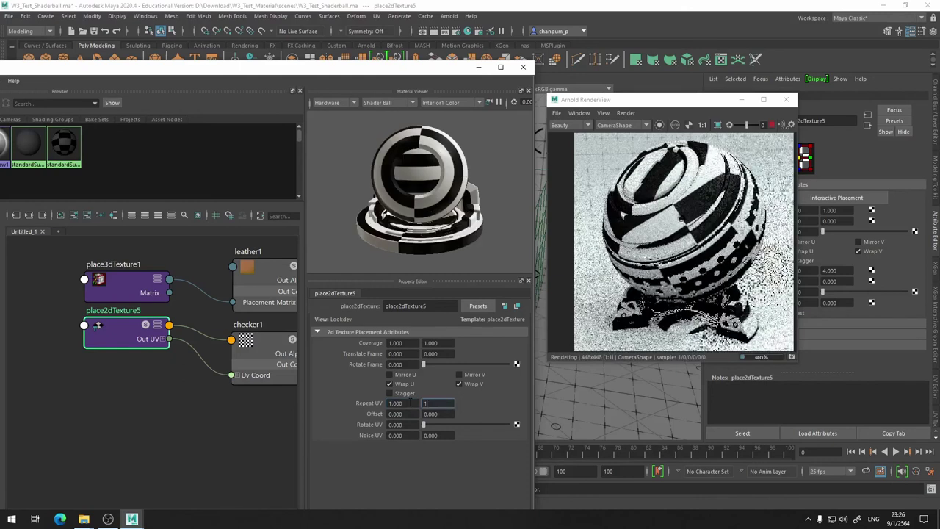
pyautogui.press('Return')
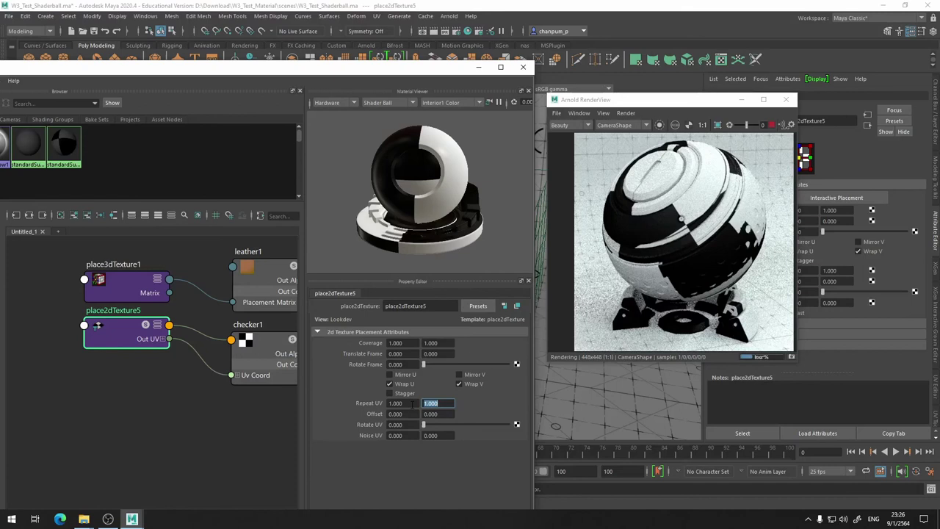
# Enter a checker repeat value of 50 and rotate the UVs to about 59 degrees.
pyautogui.write('50')
pyautogui.press('Return')
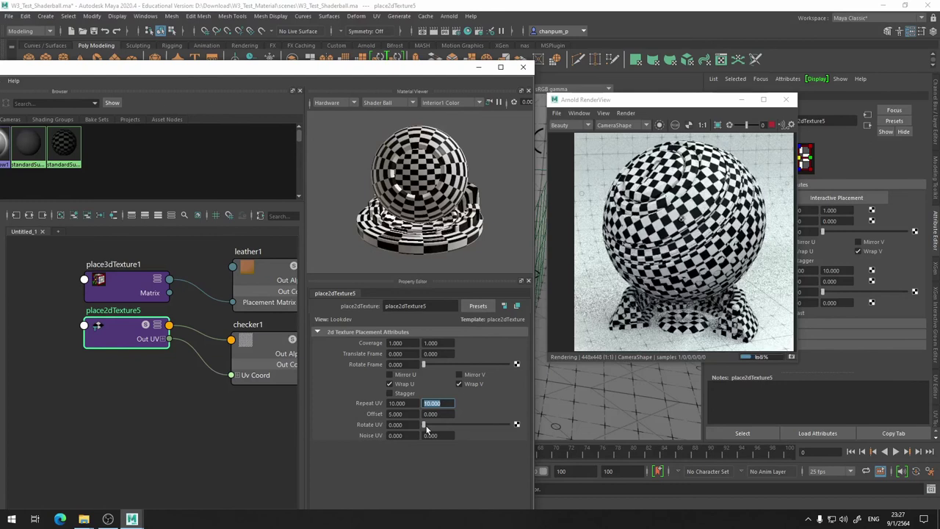
pyautogui.moveTo(426, 426); pyautogui.dragTo(436, 425)
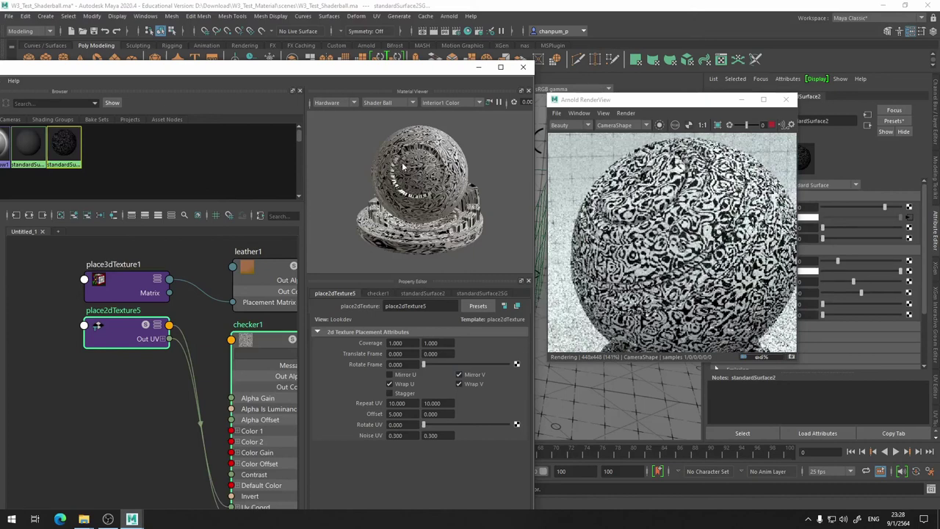
# Turn off Mirror V in place2dTexture5's checker tiling.
pyautogui.click(389, 374)
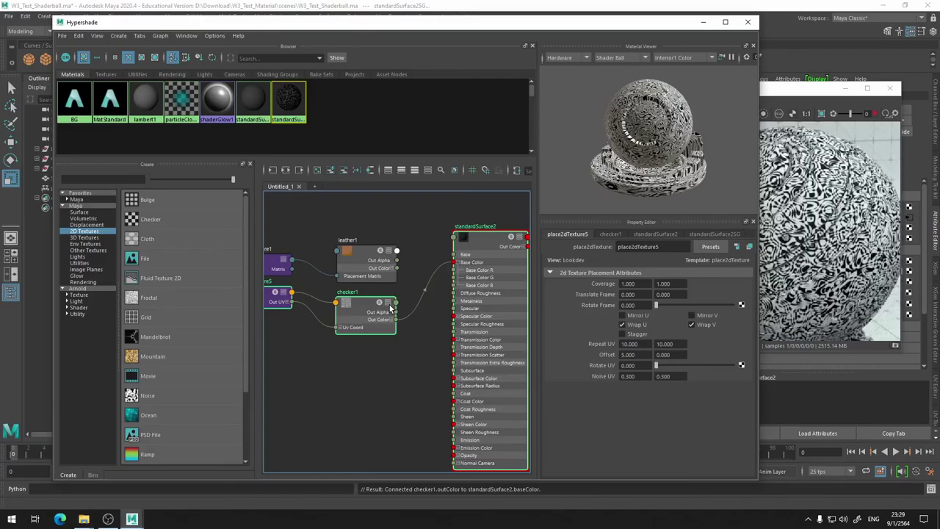
# Frame all shading nodes and maximize Hypershade to fill the screen.
pyautogui.scroll(4, 386, 286)
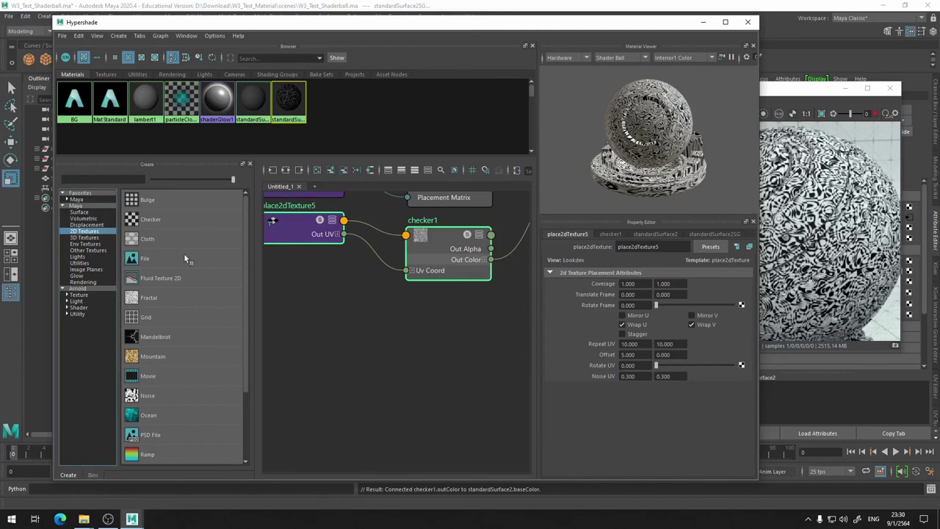
pyautogui.press('a')
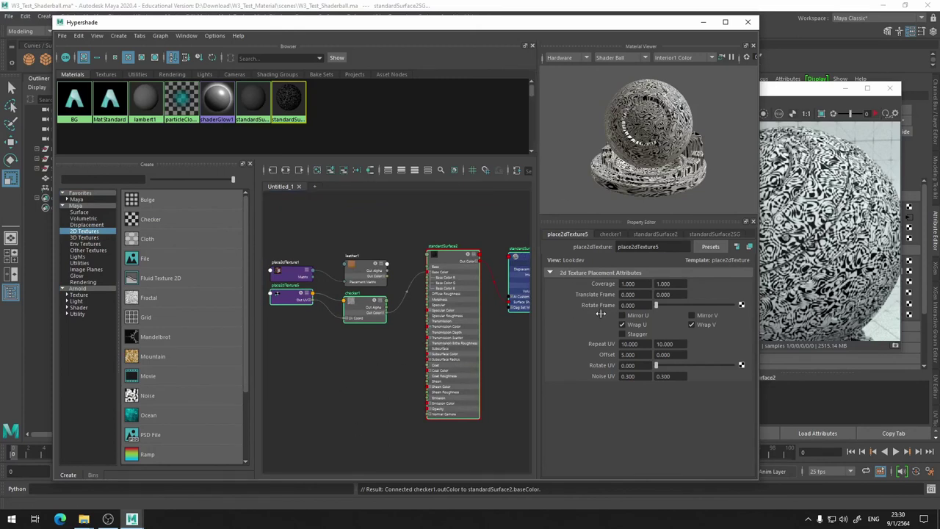
pyautogui.click(725, 21)
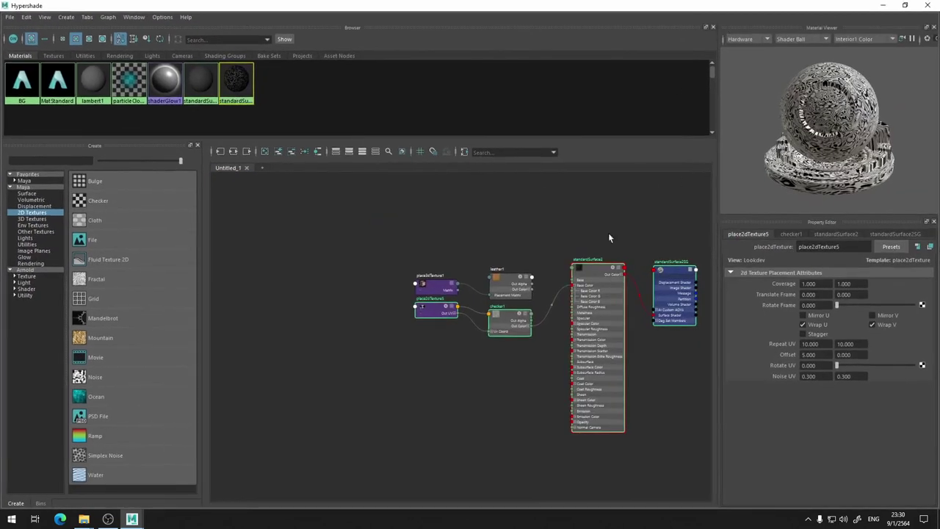
# Auto-arrange the node graph and group the checker network nodes together.
pyautogui.scroll(2, 489, 212)
pyautogui.scroll(2, 423, 214)
pyautogui.scroll(2, 445, 214)
pyautogui.moveTo(370, 205); pyautogui.dragTo(478, 199, button='middle')
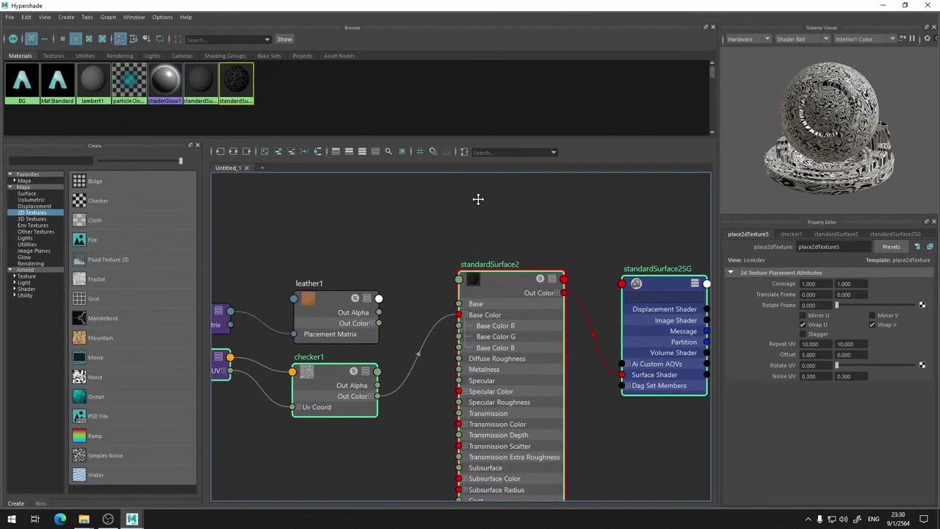
pyautogui.click(303, 152)
pyautogui.moveTo(398, 342); pyautogui.dragTo(428, 230, button='middle')
pyautogui.moveTo(428, 230)
pyautogui.mouseDown()
pyautogui.moveTo(424, 335)
pyautogui.moveTo(458, 207)
pyautogui.moveTo(434, 331)
pyautogui.moveTo(396, 204)
pyautogui.mouseUp()
# Place checker1 between placement and shader, move leather1 beside place3dTexture1, and rearrange again.
pyautogui.click(417, 331)
pyautogui.moveTo(335, 301); pyautogui.dragTo(433, 395)
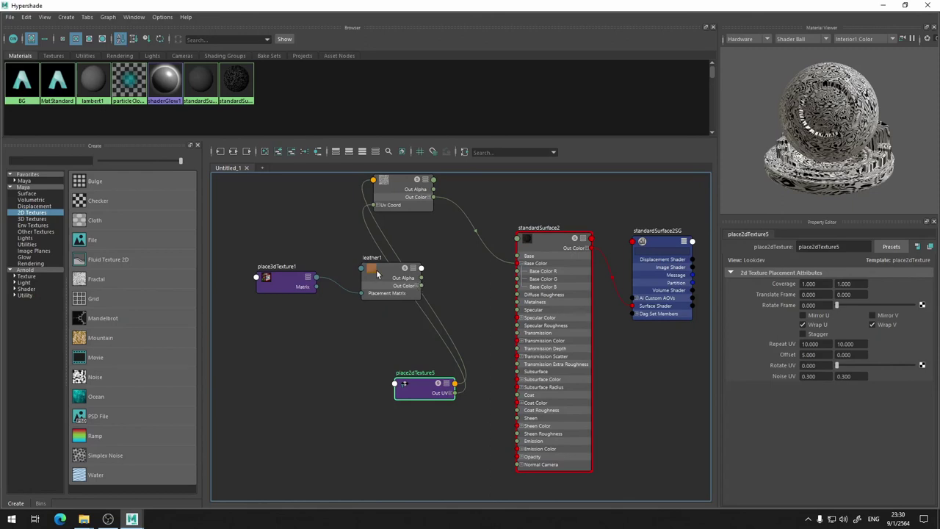
pyautogui.moveTo(371, 290)
pyautogui.mouseDown()
pyautogui.moveTo(299, 323)
pyautogui.moveTo(299, 338)
pyautogui.mouseUp()
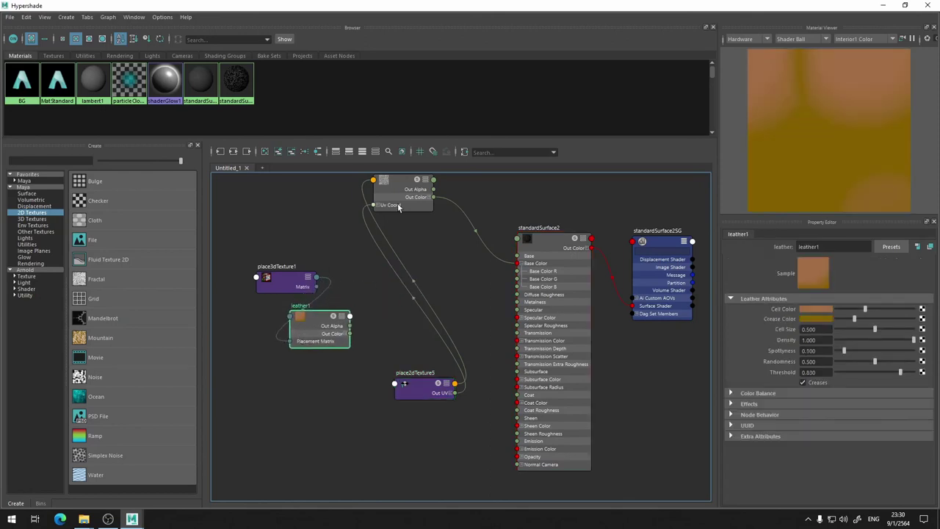
pyautogui.moveTo(396, 188); pyautogui.dragTo(432, 251)
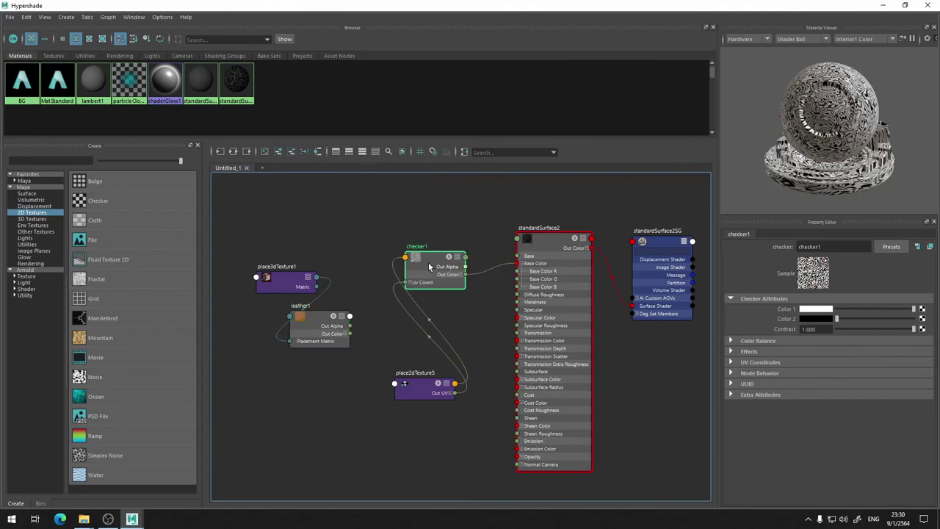
pyautogui.click(438, 210)
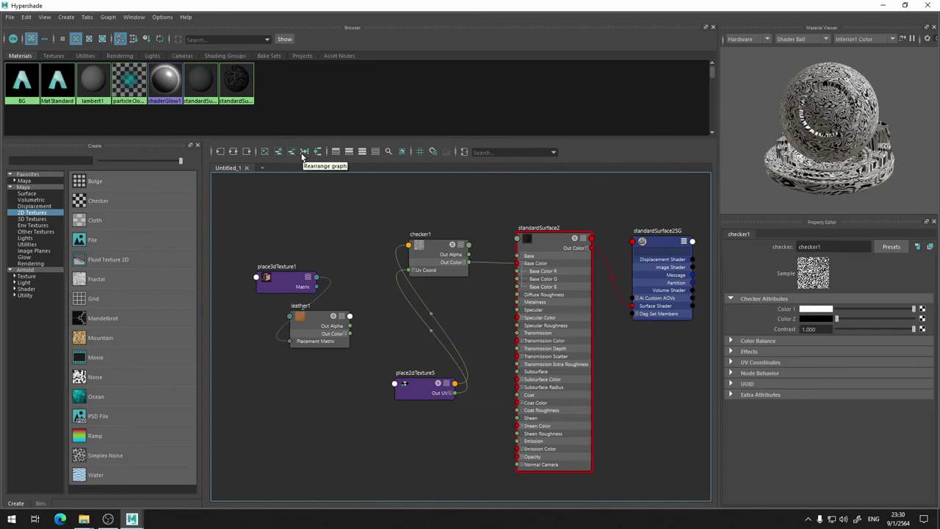
pyautogui.click(303, 151)
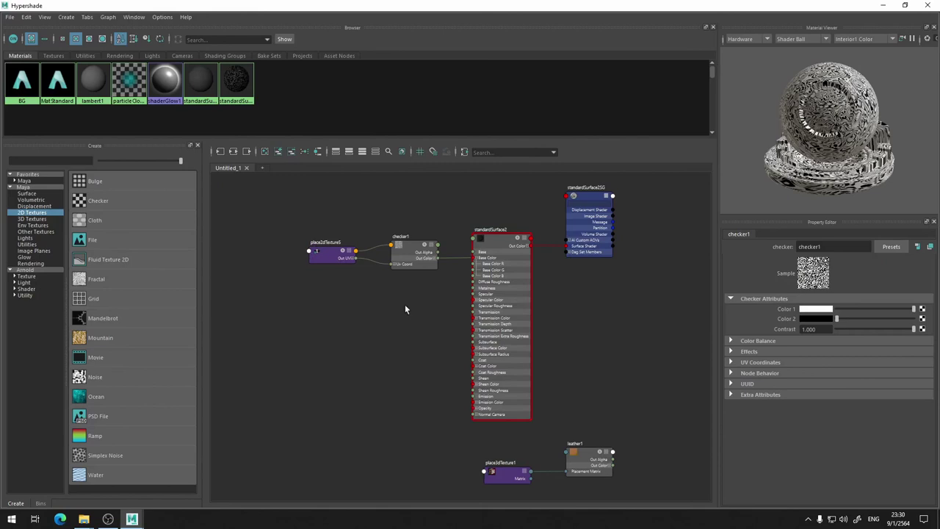
pyautogui.click(325, 205)
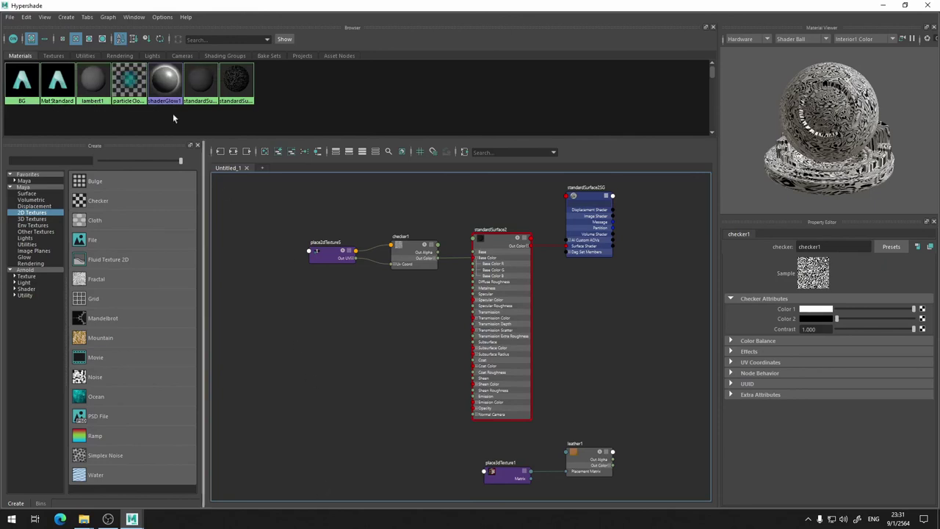
# Add the MatStandard shader into the node graph and position it up and right.
pyautogui.click(59, 81)
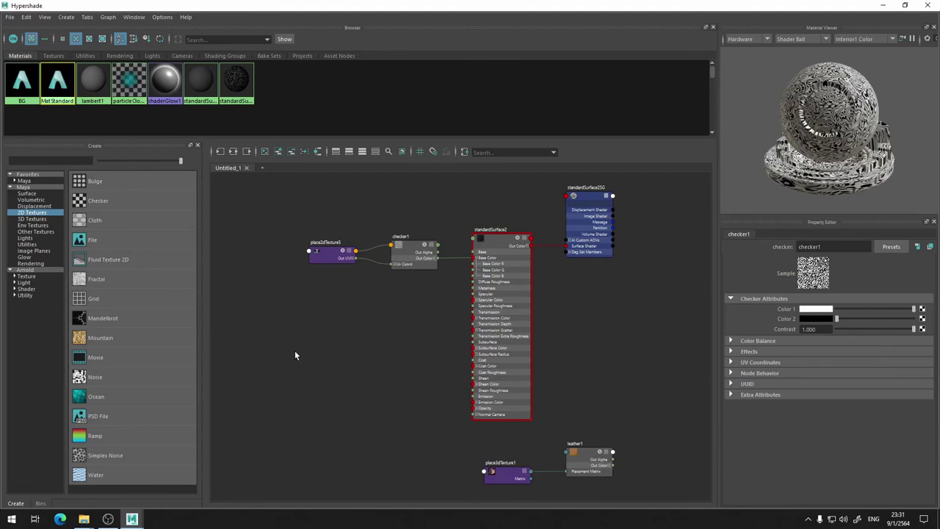
pyautogui.keyDown('alt'); pyautogui.moveTo(615, 391); pyautogui.dragTo(688, 397, button='middle'); pyautogui.keyUp('alt')
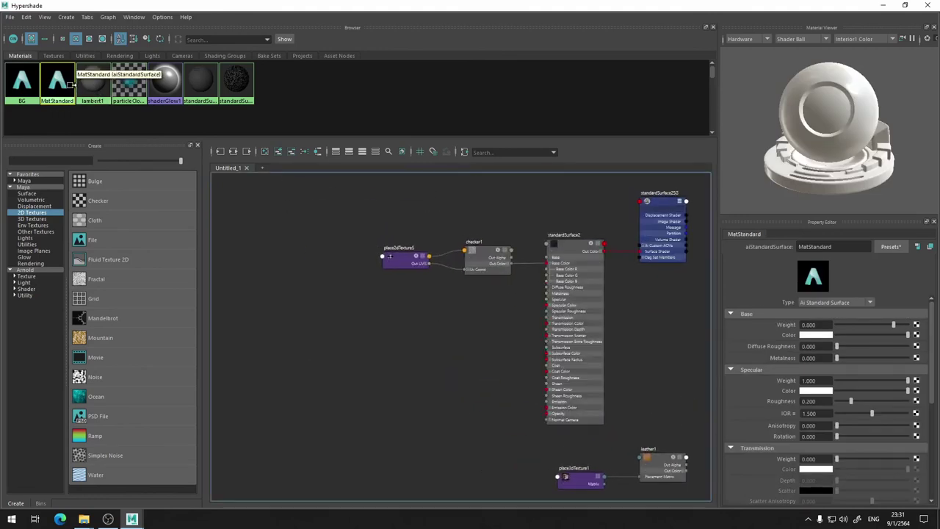
pyautogui.moveTo(57, 80); pyautogui.dragTo(344, 327, button='middle')
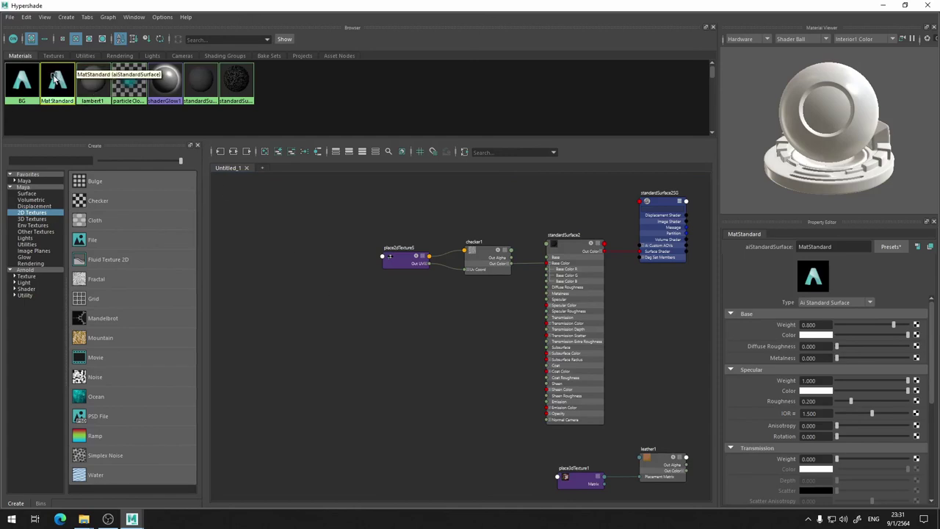
pyautogui.moveTo(372, 349); pyautogui.dragTo(439, 326)
pyautogui.scroll(5, 495, 312)
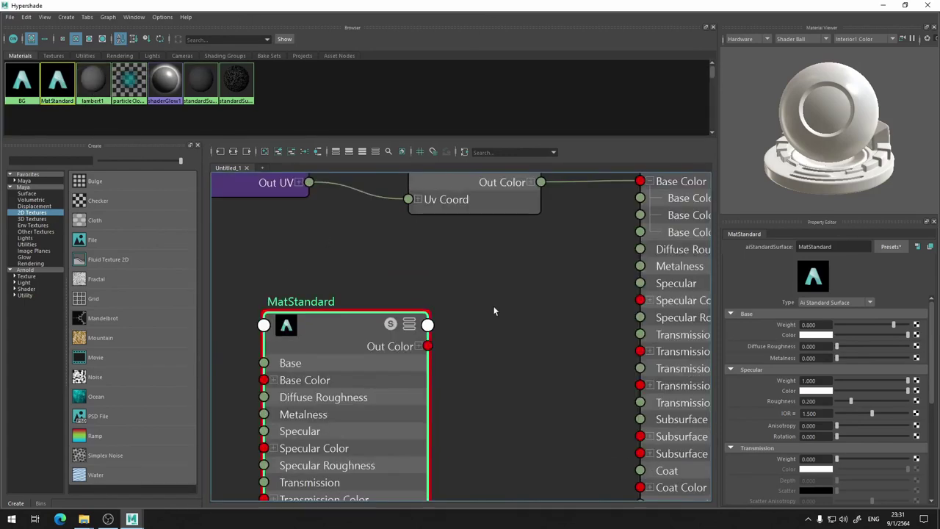
# Compare standardSurface2's Base Color link with MatStandard's properties.
pyautogui.keyDown('alt'); pyautogui.moveTo(533, 291); pyautogui.dragTo(479, 363, button='middle'); pyautogui.keyUp('alt')
pyautogui.click(635, 207)
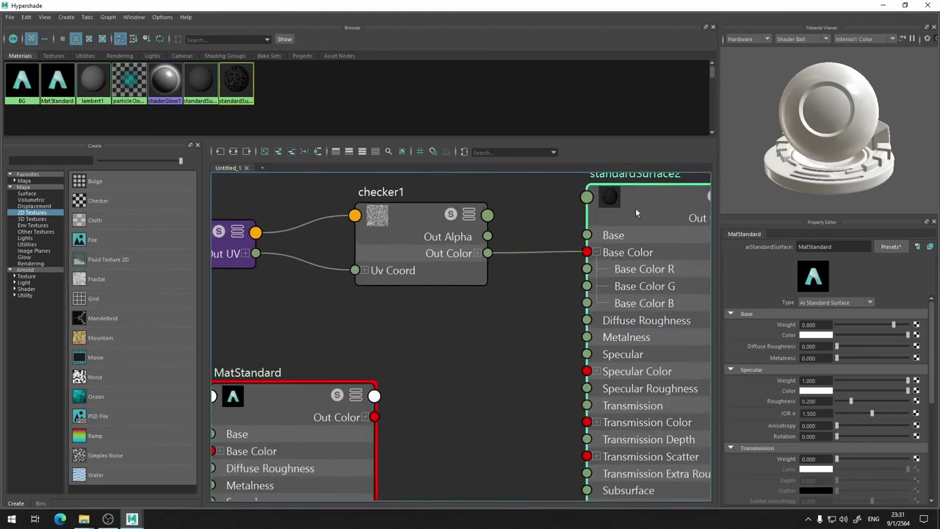
pyautogui.click(307, 416)
pyautogui.click(654, 229)
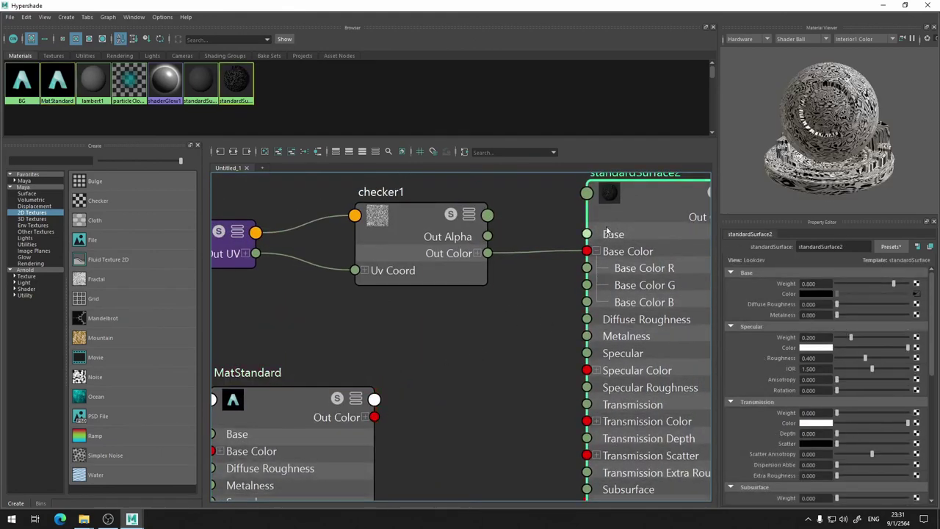
pyautogui.scroll(-3, 435, 359)
# Place MatStandard below checker1, wire checker1's Out Color to its Base Color, and move place2dTexture5 and checker1 left.
pyautogui.moveTo(361, 378); pyautogui.dragTo(562, 321)
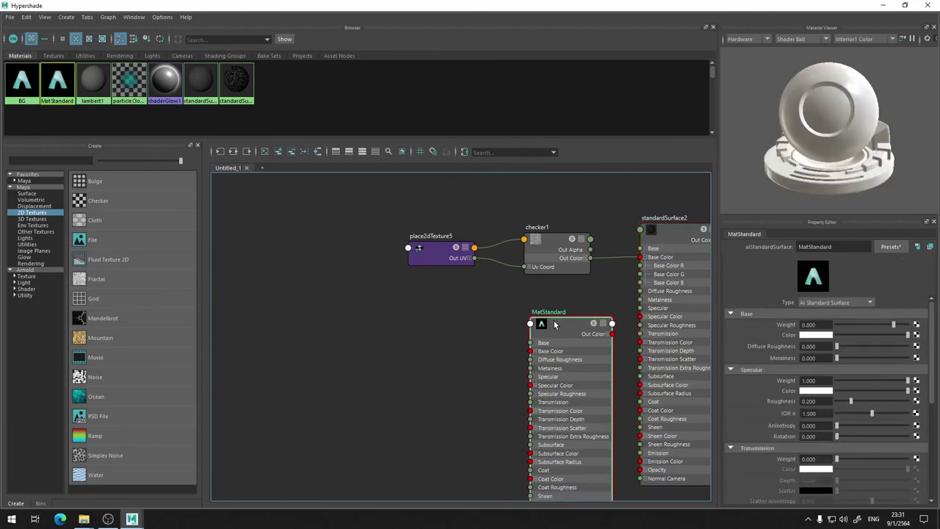
pyautogui.click(555, 240)
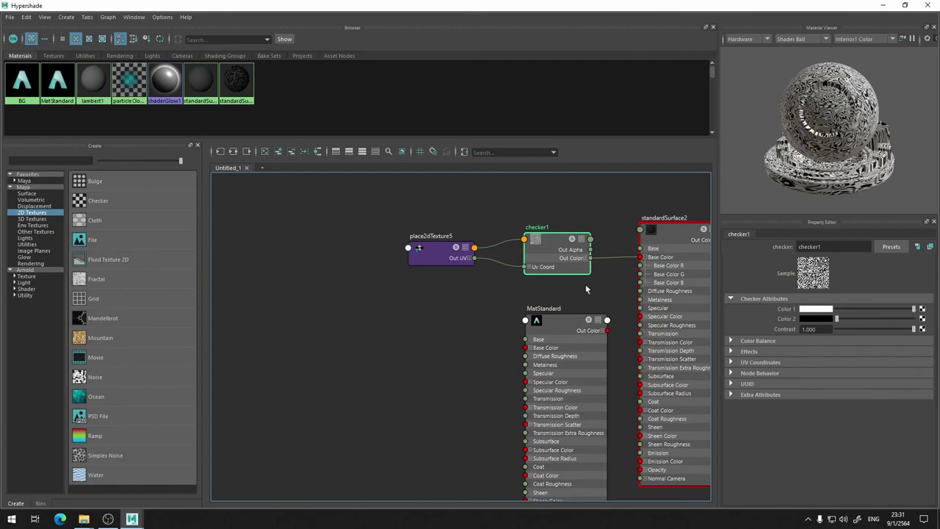
pyautogui.moveTo(590, 258)
pyautogui.mouseDown()
pyautogui.moveTo(504, 372)
pyautogui.moveTo(524, 347)
pyautogui.mouseUp()
pyautogui.moveTo(480, 293)
pyautogui.keyDown('alt'); pyautogui.mouseDown(button='middle')
pyautogui.moveTo(411, 317)
pyautogui.moveTo(425, 320)
pyautogui.mouseUp(button='middle'); pyautogui.keyUp('alt')
pyautogui.moveTo(400, 283); pyautogui.dragTo(298, 274)
pyautogui.moveTo(488, 278); pyautogui.dragTo(390, 275)
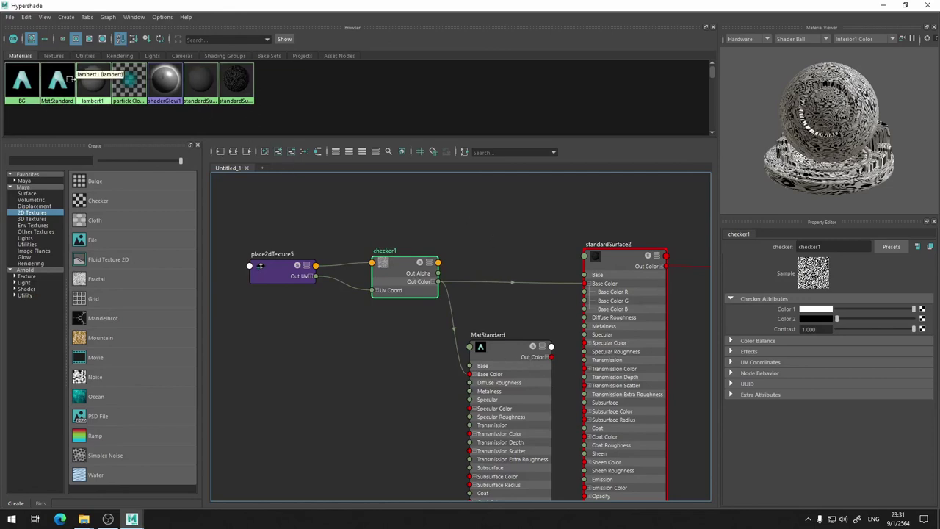
# Graph MatStandard's input, output, then combined connections, and then checker1's full network.
pyautogui.click(52, 83)
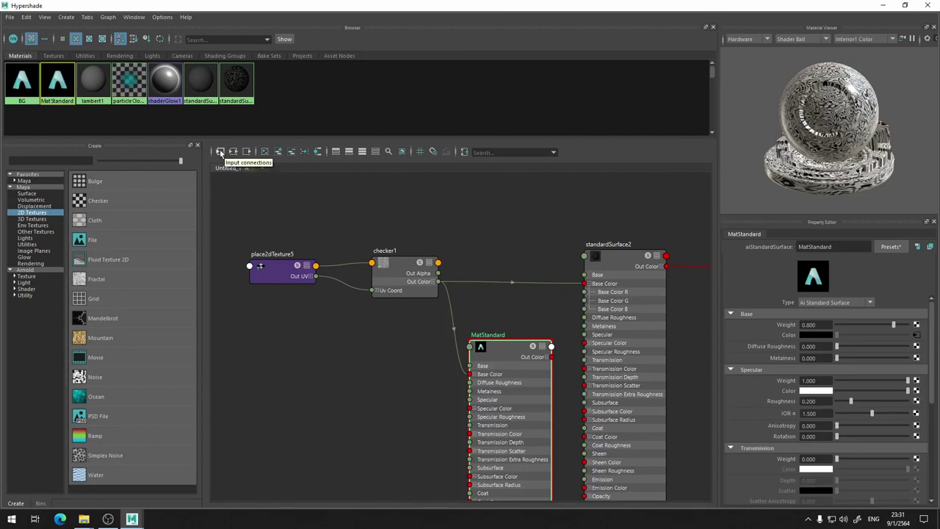
pyautogui.click(220, 152)
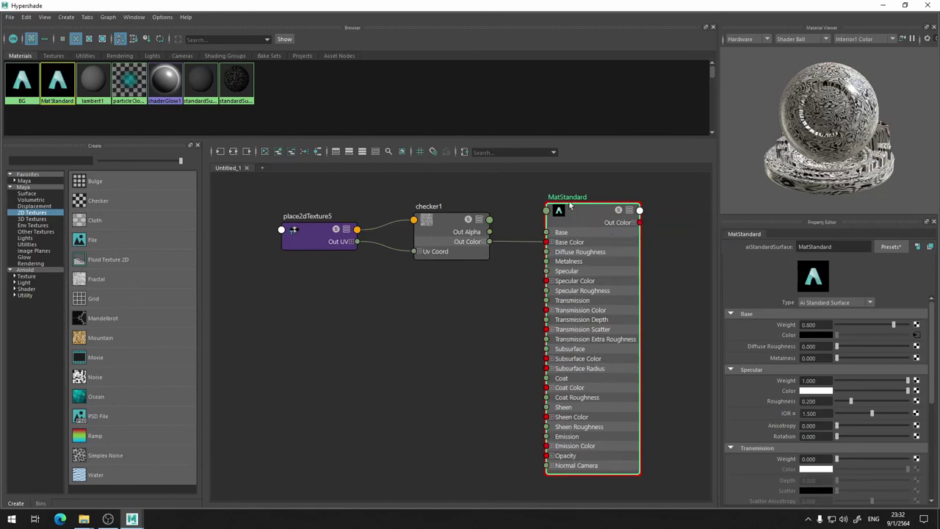
pyautogui.click(247, 151)
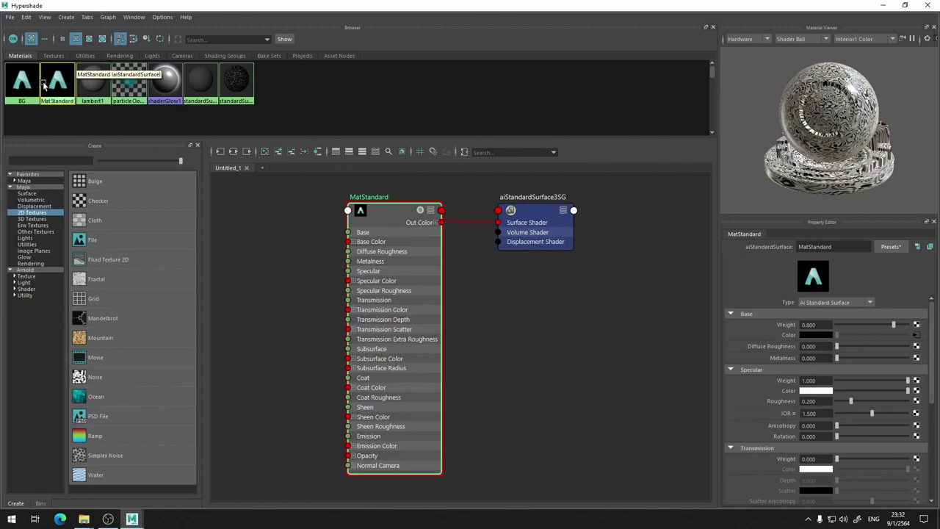
pyautogui.click(233, 152)
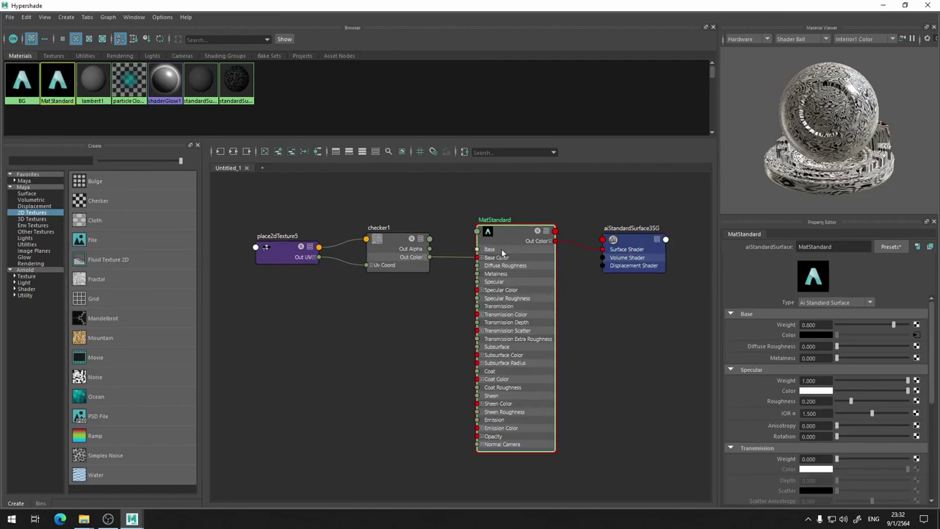
pyautogui.click(394, 251)
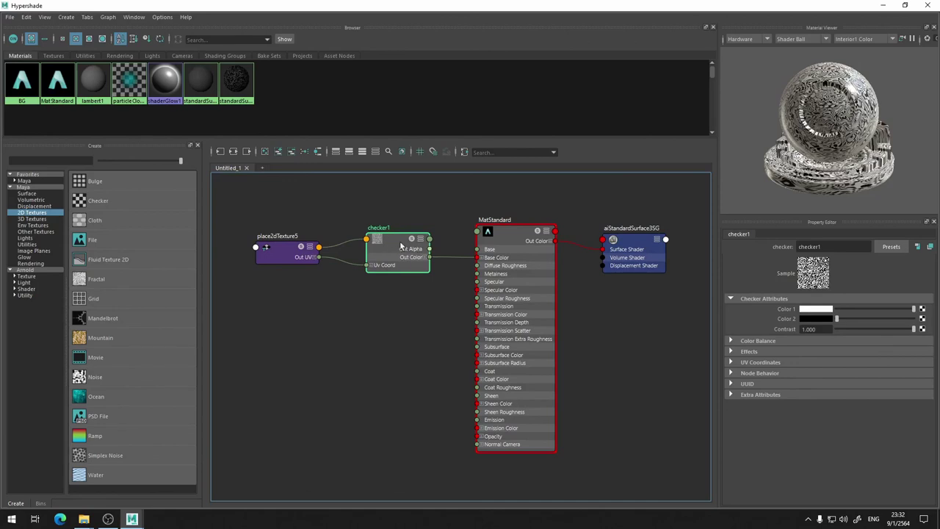
pyautogui.click(234, 154)
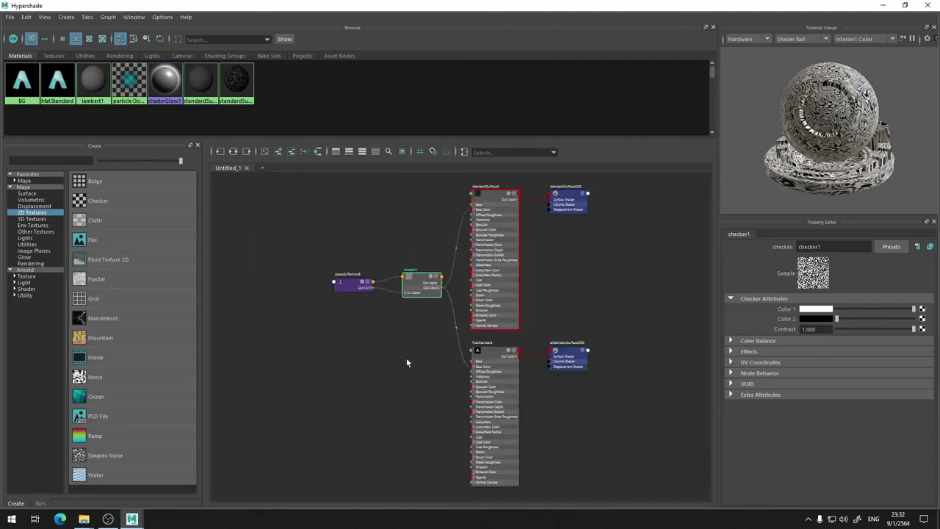
# Inspect place2dTexture5's placement settings, then reselect checker1.
pyautogui.scroll(5, 414, 280)
pyautogui.scroll(-4, 424, 277)
pyautogui.scroll(-1, 425, 278)
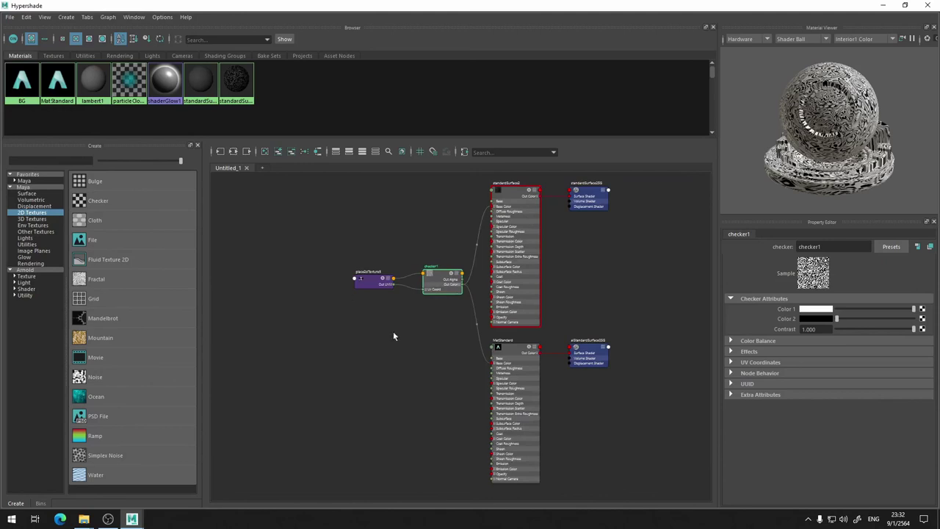
pyautogui.click(380, 285)
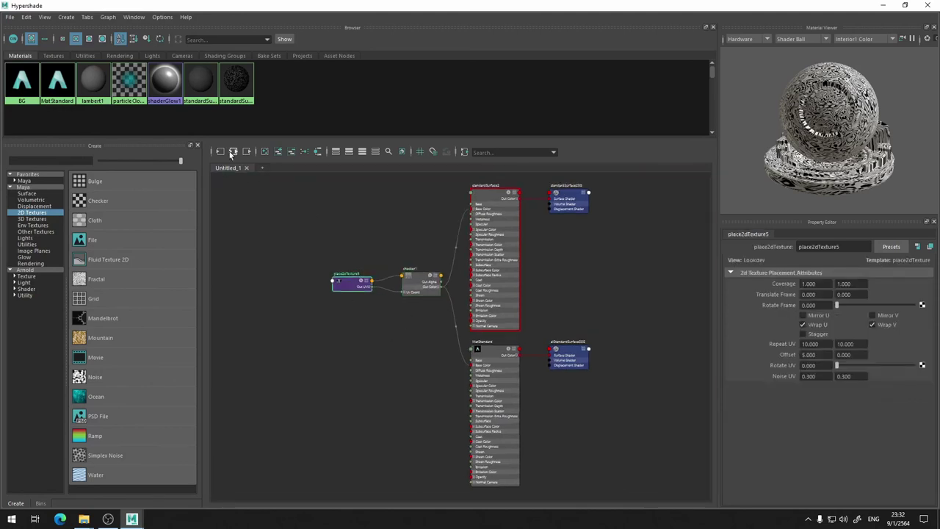
pyautogui.click(409, 290)
pyautogui.scroll(5, 421, 285)
pyautogui.scroll(-3, 417, 264)
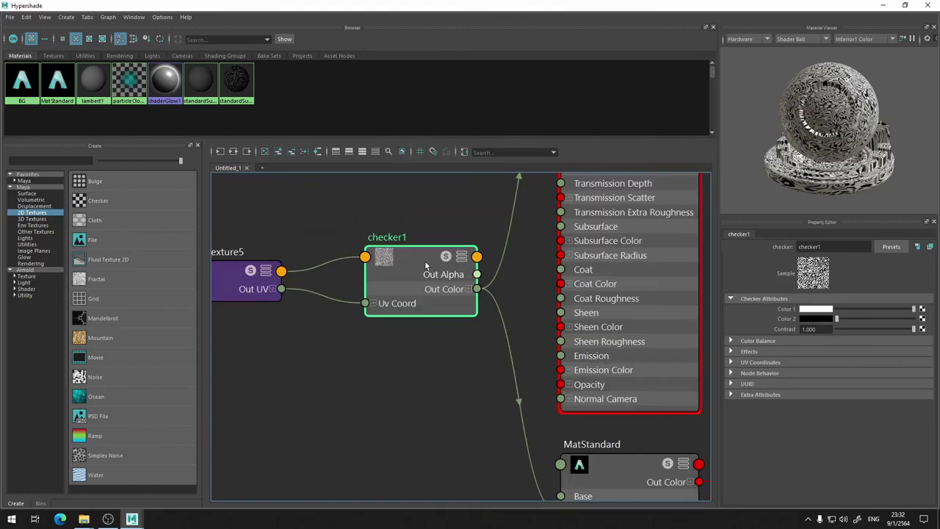
# Pan and zoom to frame checker1 feeding standardSurface2 and MatStandard with their shading groups.
pyautogui.moveTo(417, 264); pyautogui.dragTo(330, 420, button='middle')
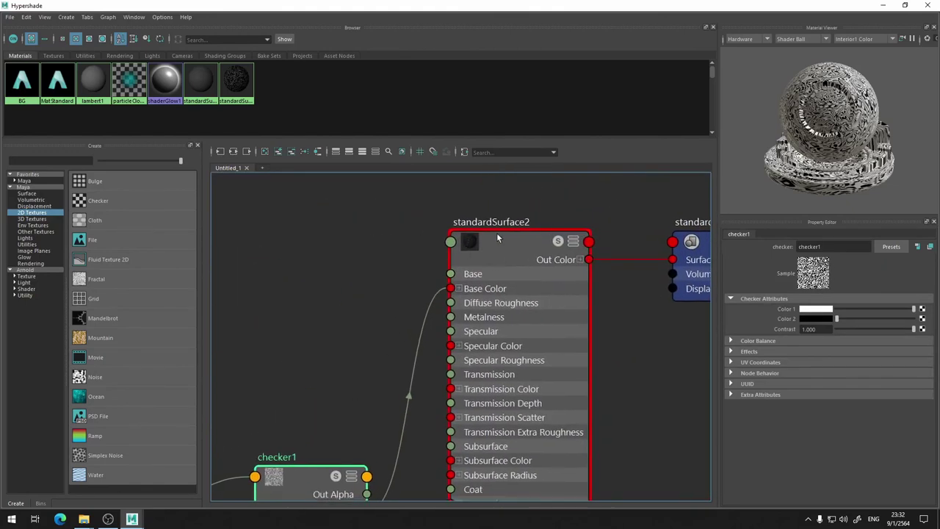
pyautogui.moveTo(442, 406); pyautogui.dragTo(421, 212, button='middle')
pyautogui.moveTo(450, 441); pyautogui.dragTo(460, 356, button='middle')
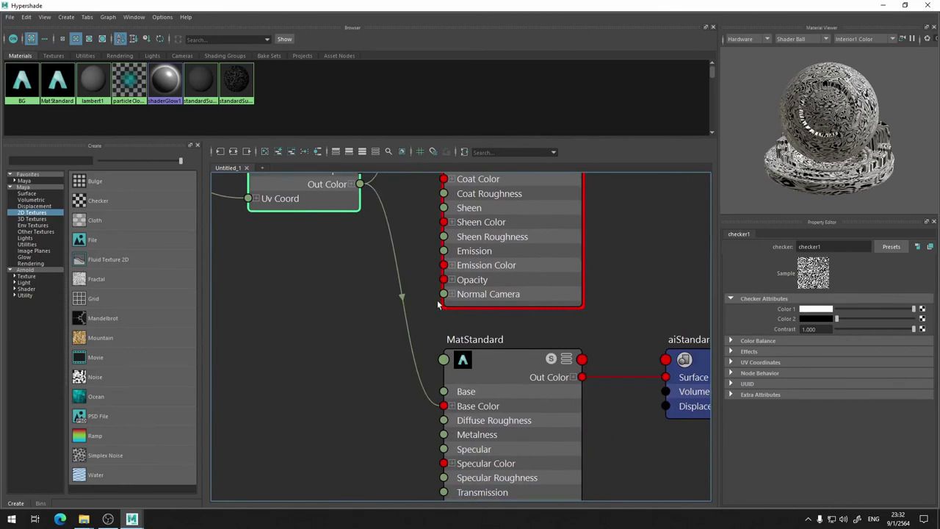
pyautogui.moveTo(325, 298); pyautogui.dragTo(463, 348, button='middle')
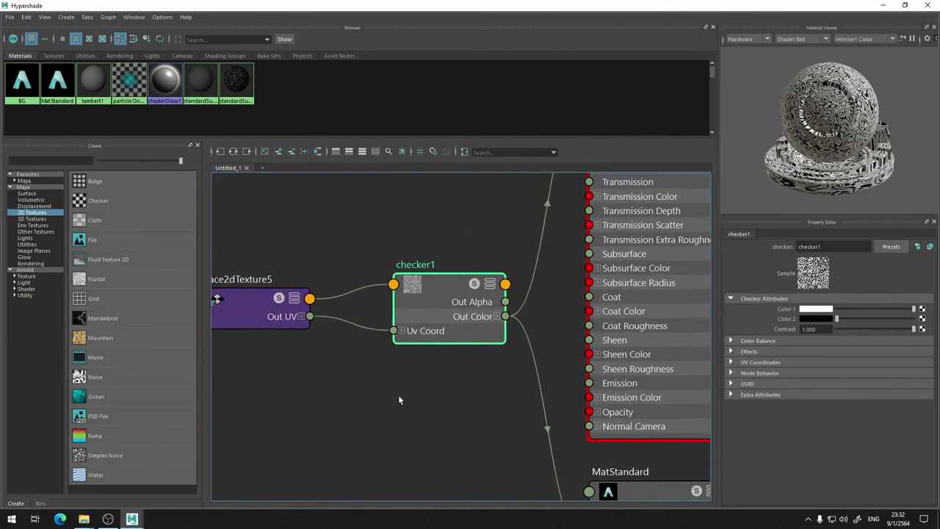
pyautogui.scroll(-5, 389, 417)
pyautogui.moveTo(395, 294); pyautogui.dragTo(433, 177, button='middle')
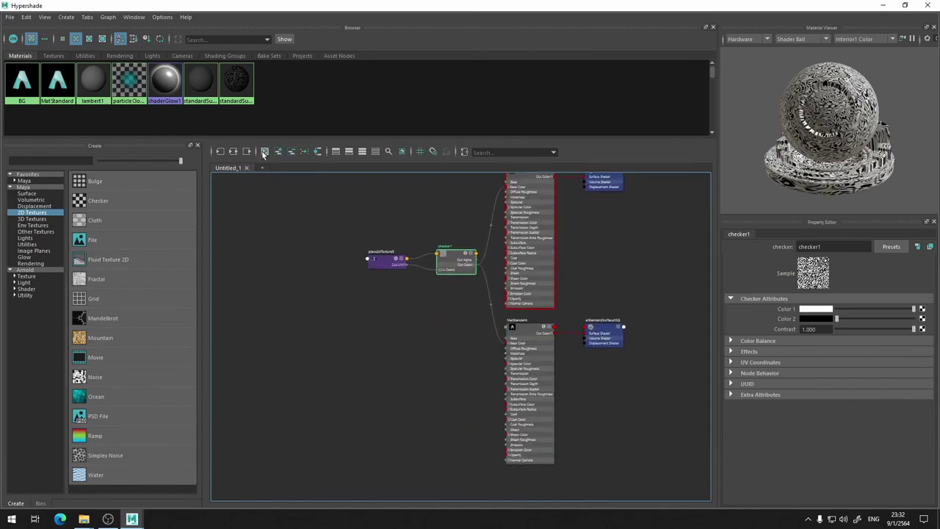
pyautogui.moveTo(440, 189); pyautogui.dragTo(316, 272, button='middle')
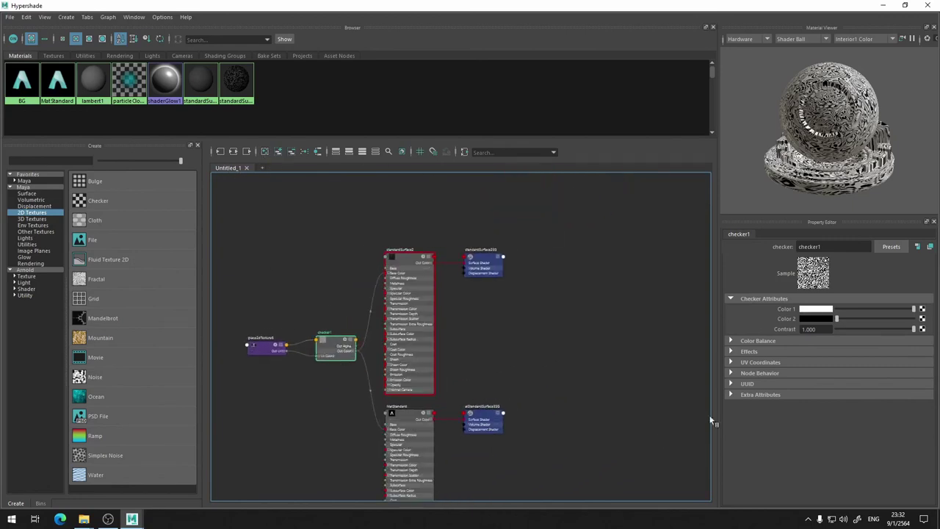
# Clear the graph and regraph only MatStandard with place2dTexture5, checker1 and aiStandardSurface3SG.
pyautogui.click(265, 152)
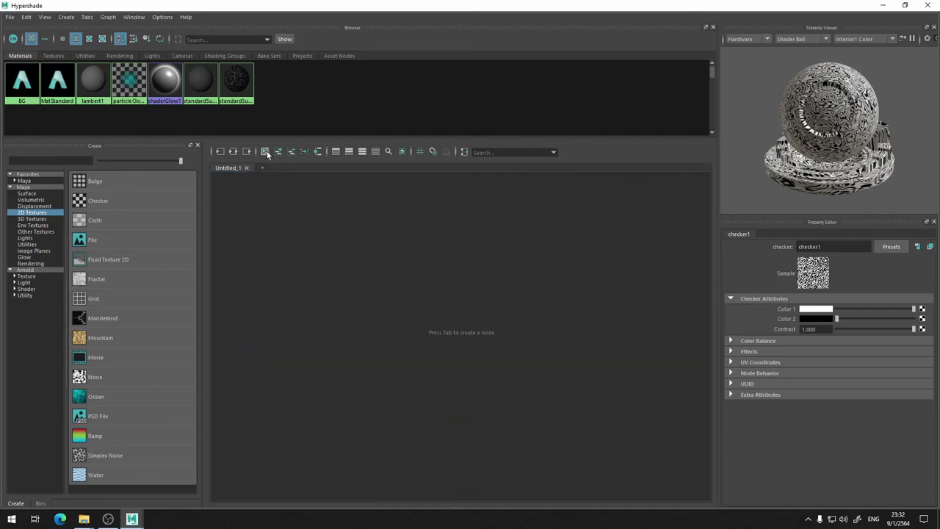
pyautogui.click(55, 81)
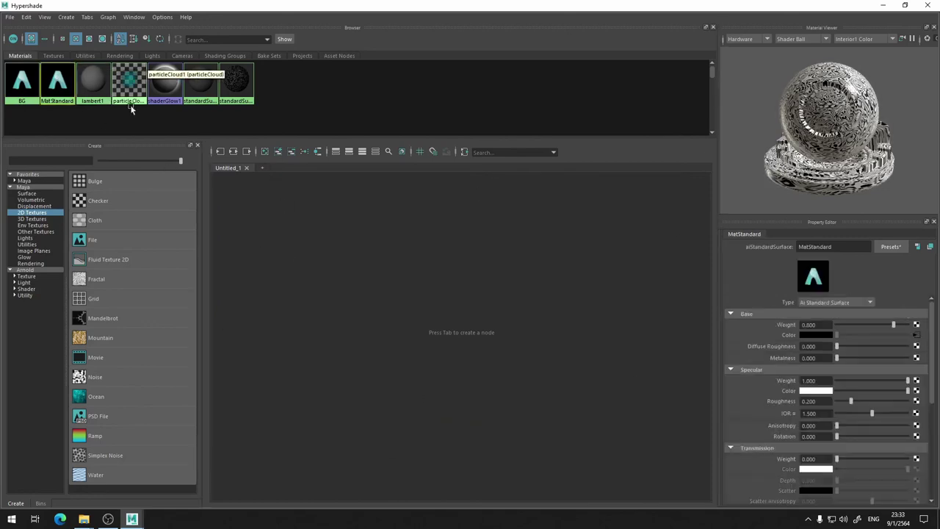
pyautogui.click(234, 152)
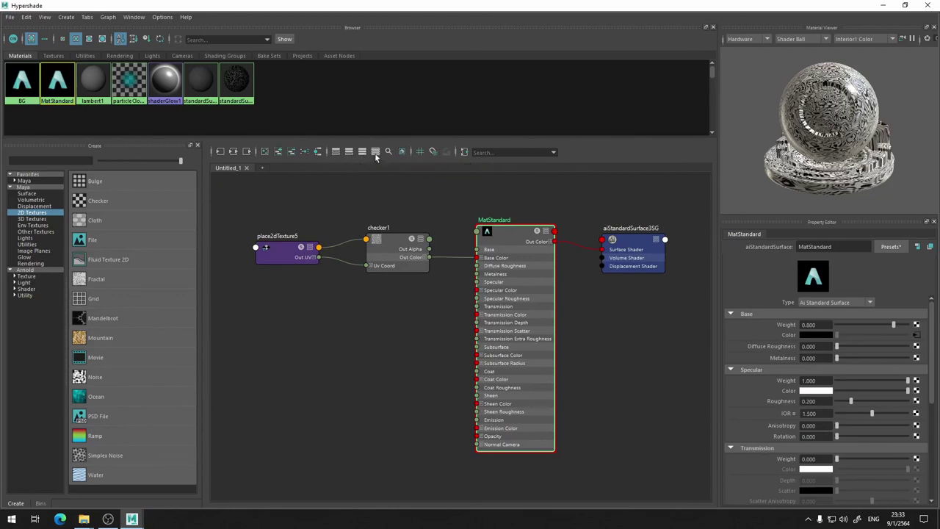
pyautogui.click(364, 152)
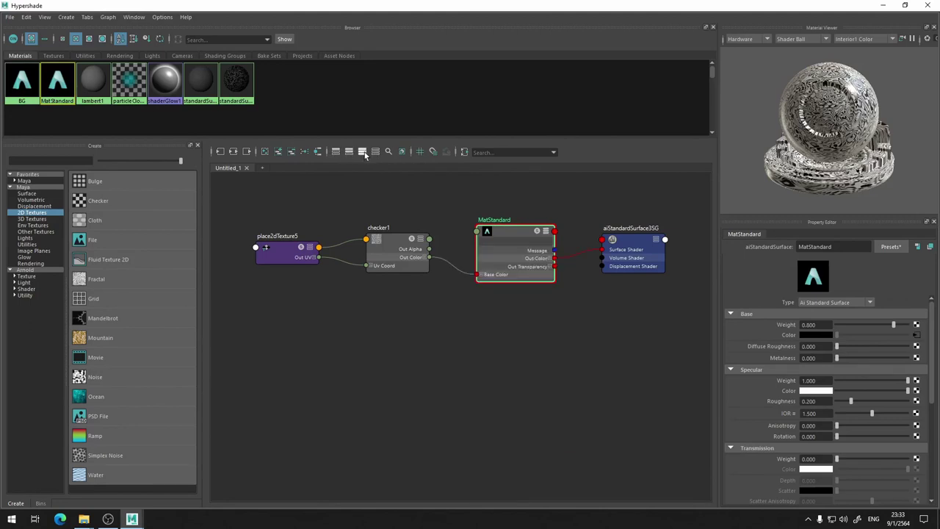
pyautogui.click(336, 152)
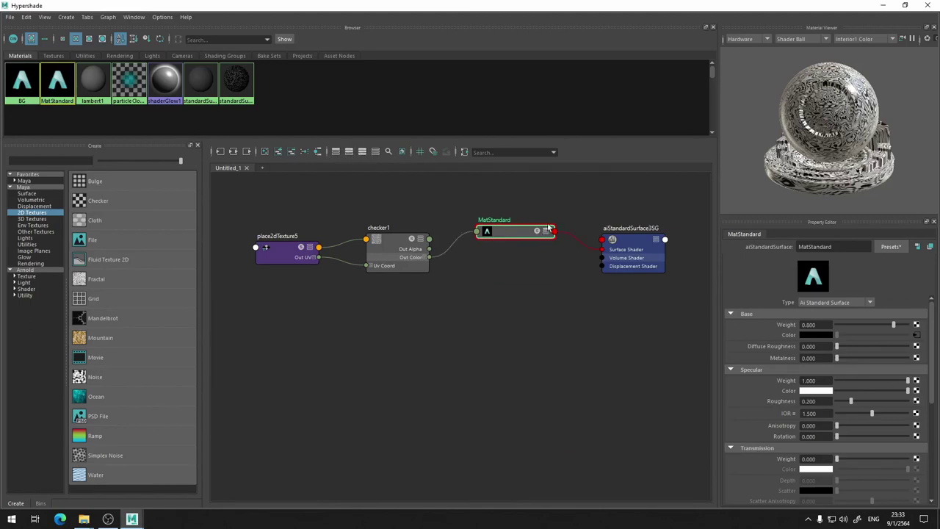
pyautogui.click(362, 153)
pyautogui.click(376, 152)
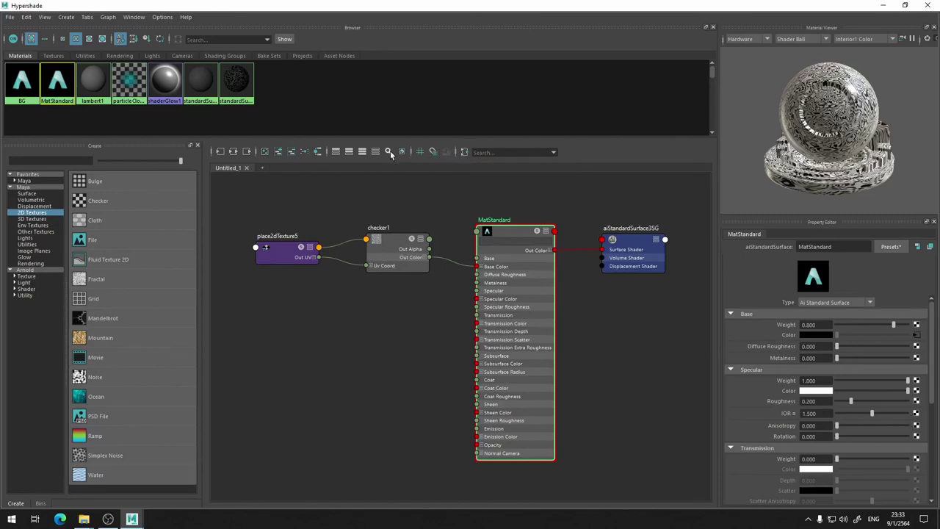
pyautogui.click(513, 239)
pyautogui.write('co')
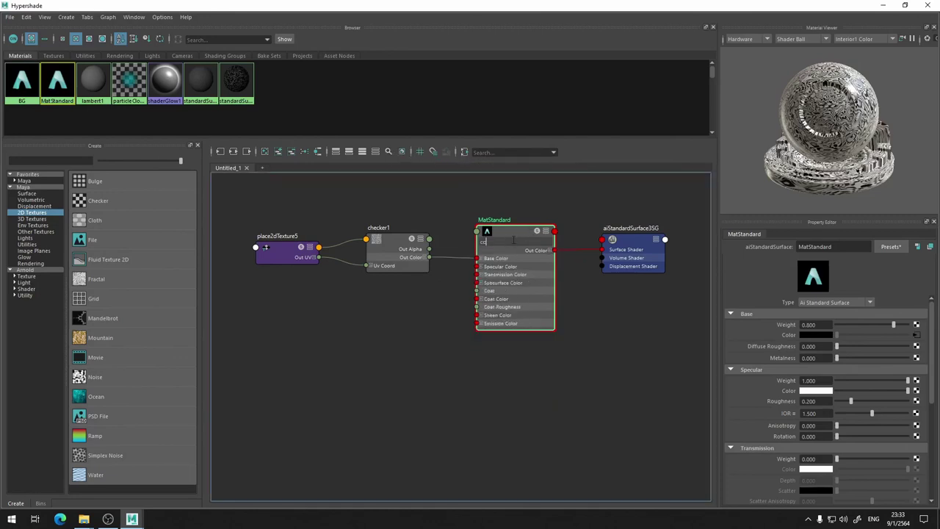
pyautogui.write('lor')
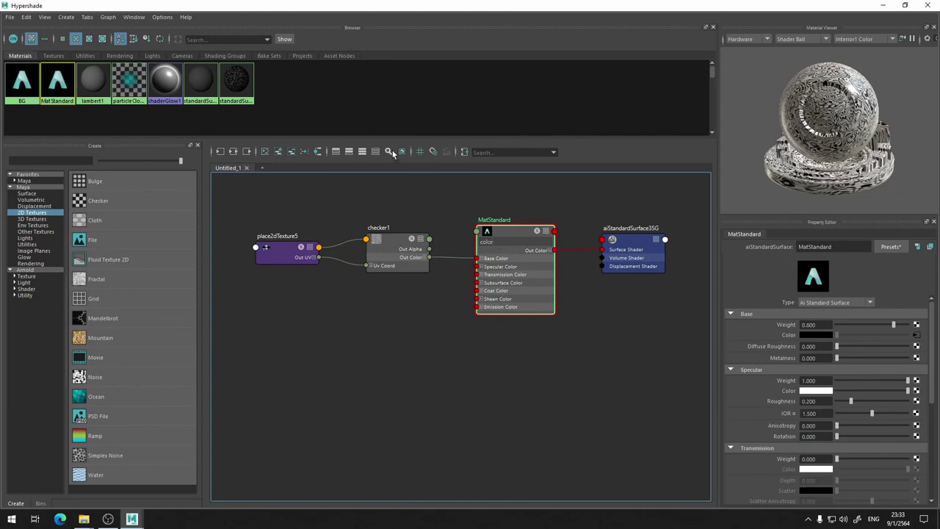
pyautogui.hotkey('ctrl', 'a')
pyautogui.press('BackSpace')
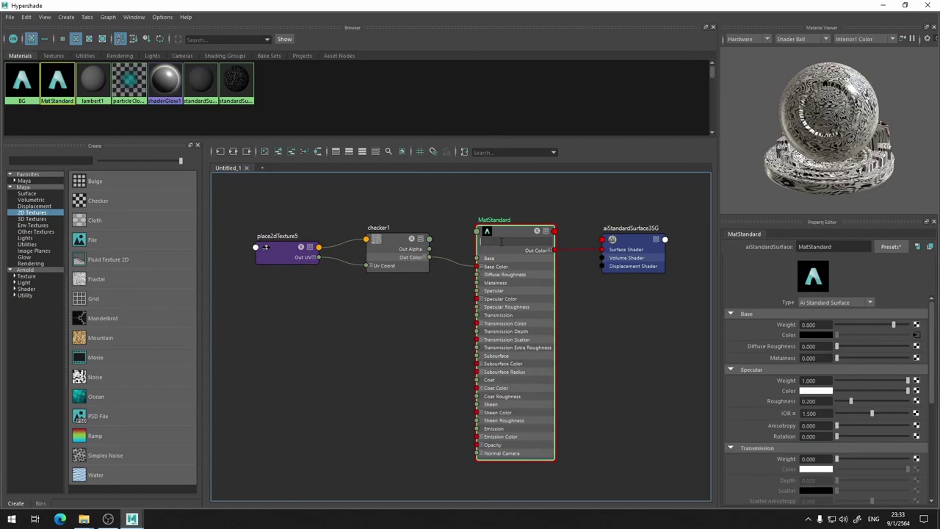
pyautogui.write('spec')
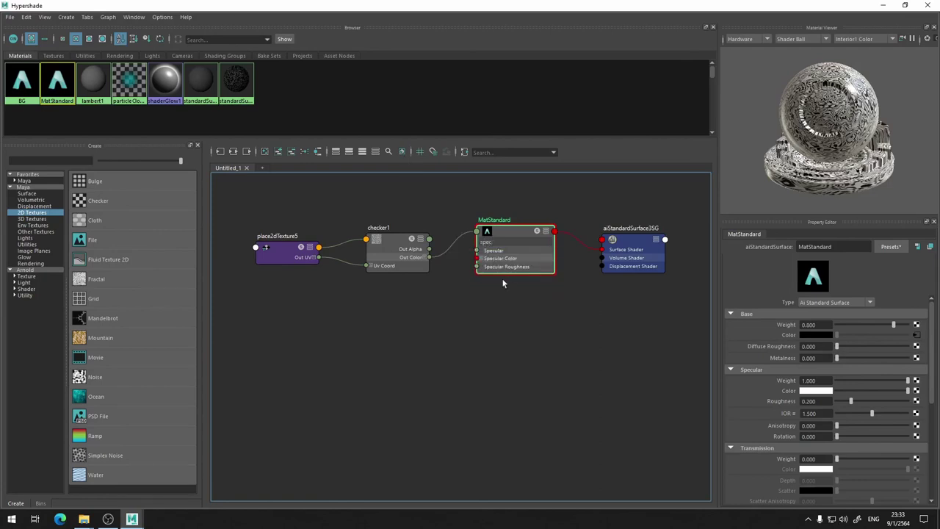
pyautogui.doubleClick(502, 243)
pyautogui.press('f')
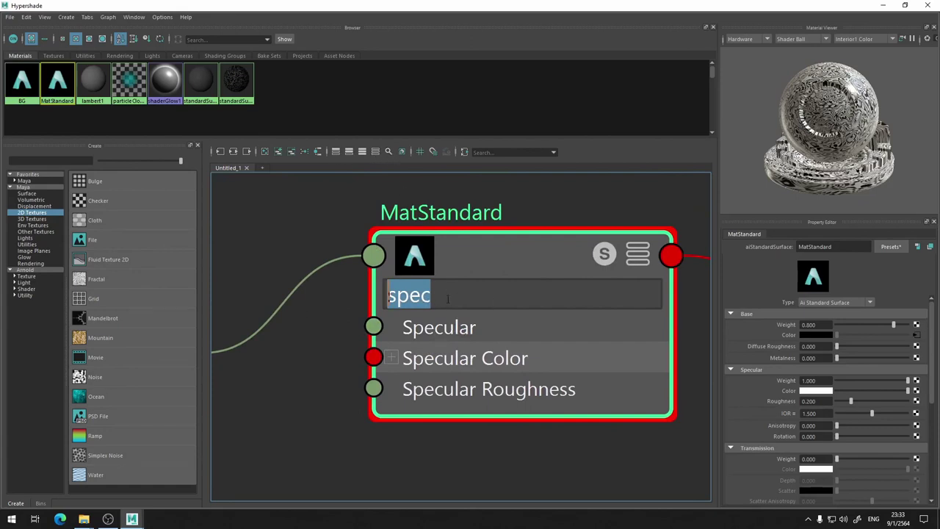
pyautogui.press('BackSpace')
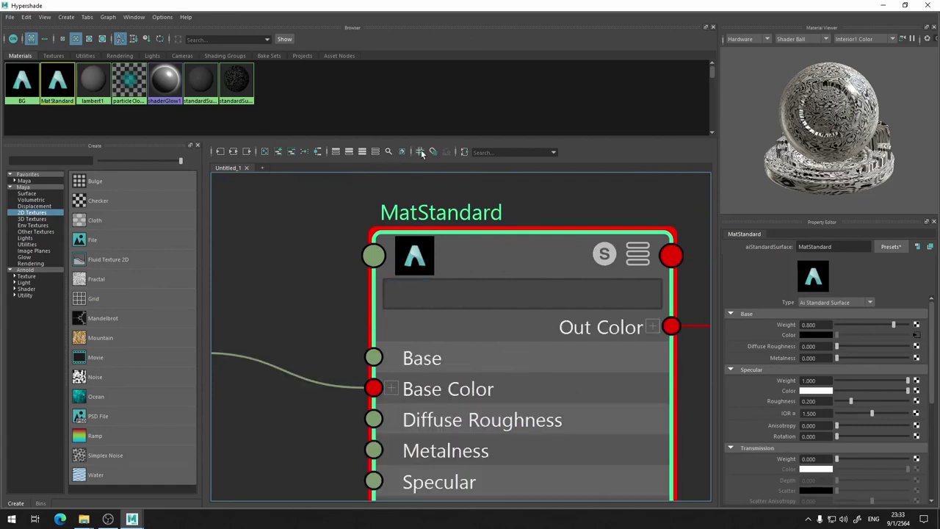
# Turn on the graph grid and snap-to-grid, framing all nodes with checker1 beside MatStandard.
pyautogui.click(421, 152)
pyautogui.press('a')
pyautogui.scroll(5, 363, 272)
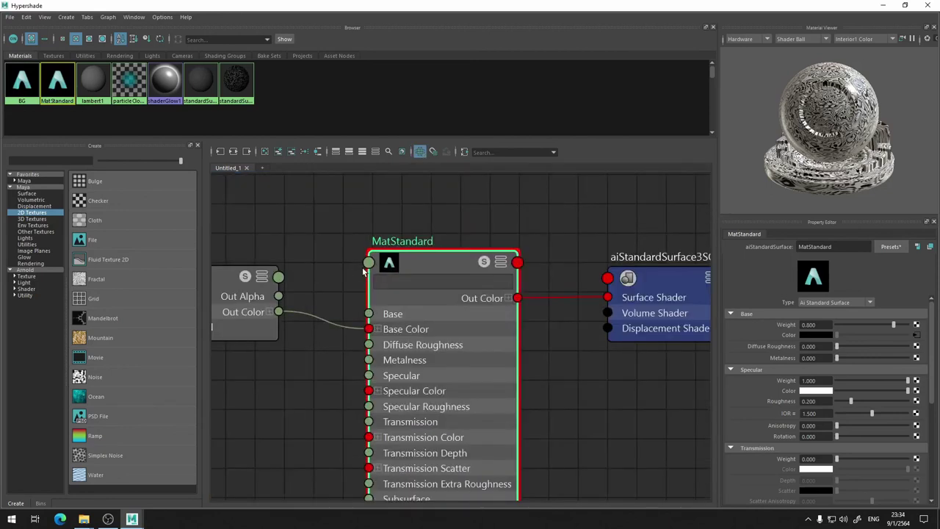
pyautogui.moveTo(309, 195); pyautogui.dragTo(440, 174, button='middle')
pyautogui.click(420, 152)
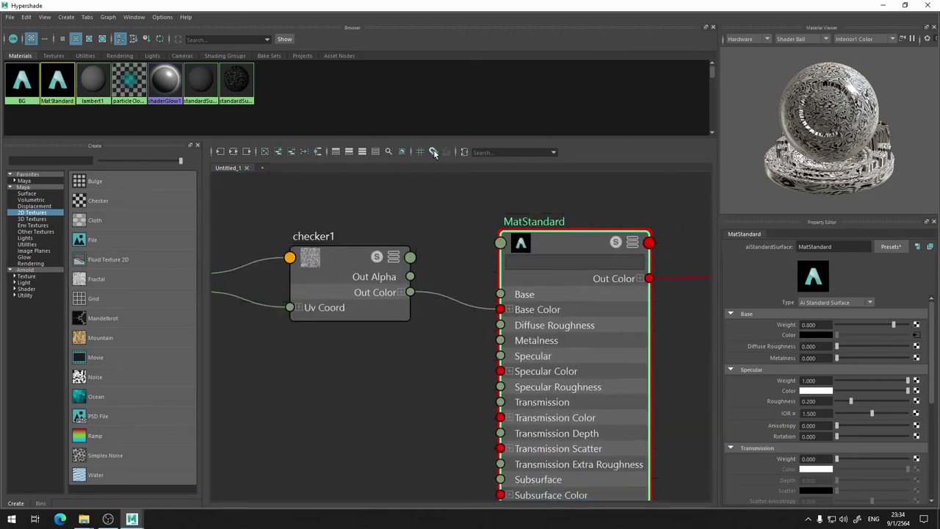
pyautogui.click(434, 152)
pyautogui.click(420, 152)
# Nudge checker1 up and centre the place2dTexture5–checker1–MatStandard–aiStandardSurface3SG network.
pyautogui.scroll(-3, 426, 237)
pyautogui.moveTo(409, 269)
pyautogui.mouseDown()
pyautogui.moveTo(413, 240)
pyautogui.moveTo(404, 261)
pyautogui.mouseUp()
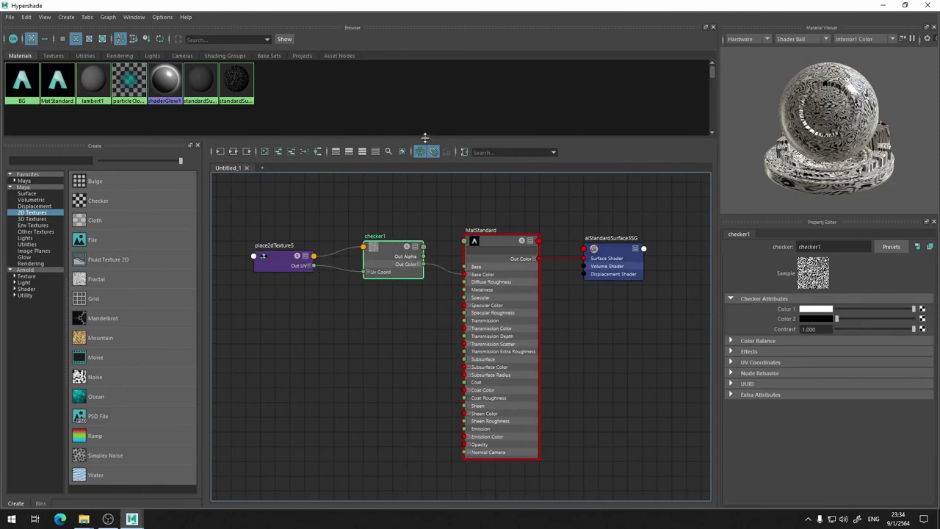
pyautogui.click(363, 207)
pyautogui.keyDown('alt'); pyautogui.moveTo(363, 207); pyautogui.dragTo(424, 215, button='middle'); pyautogui.keyUp('alt')
pyautogui.click(494, 153)
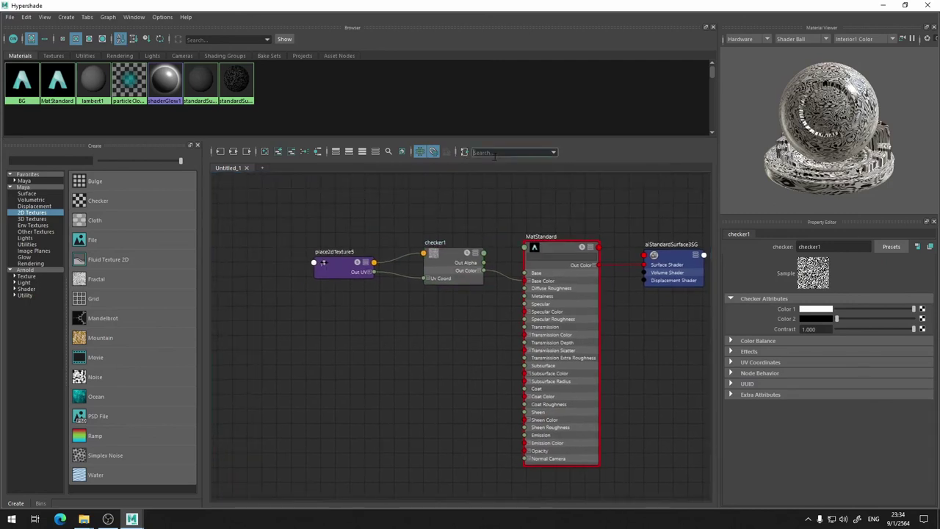
pyautogui.write('color')
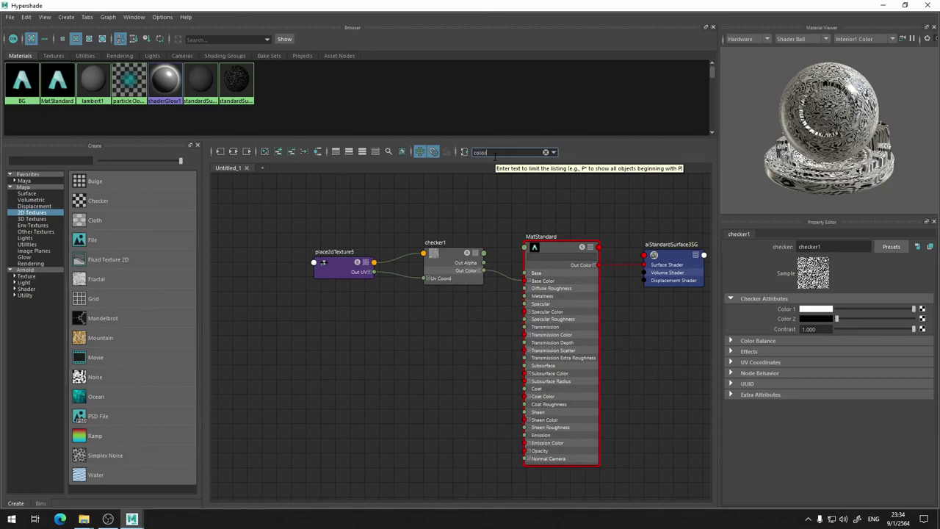
pyautogui.press('Return')
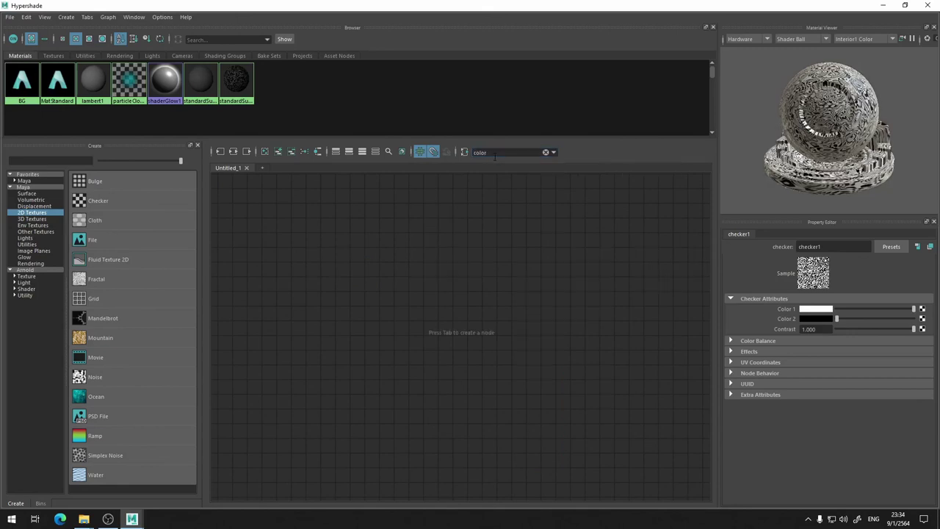
pyautogui.doubleClick(495, 156)
pyautogui.click(546, 152)
pyautogui.moveTo(470, 176); pyautogui.dragTo(367, 216, button='middle')
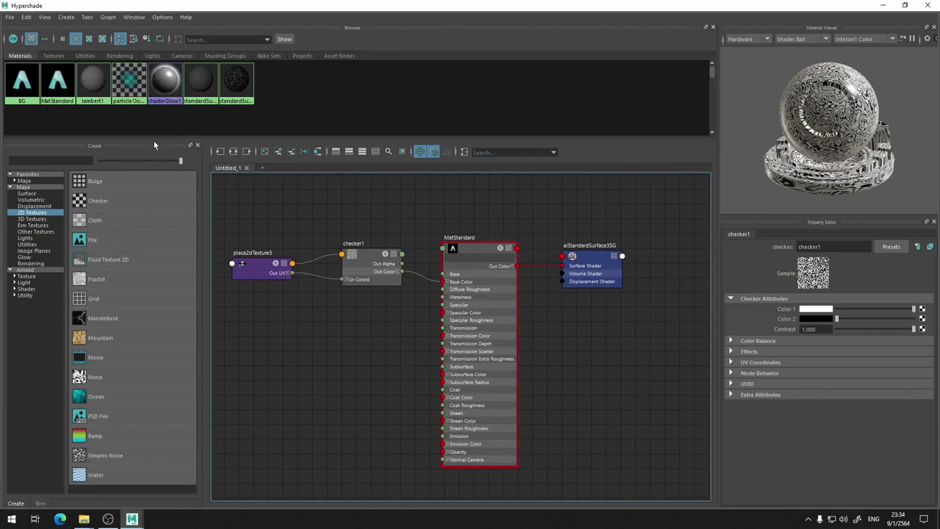
pyautogui.moveTo(155, 139); pyautogui.dragTo(155, 144)
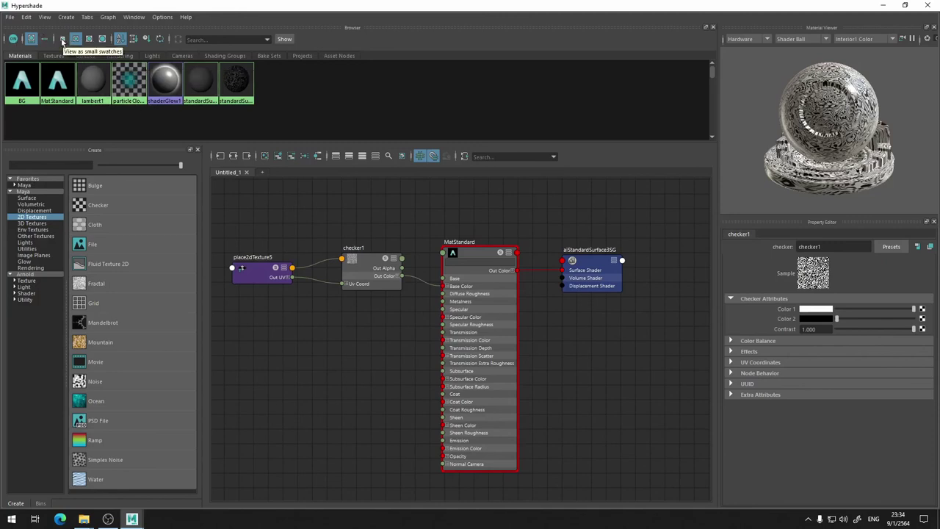
pyautogui.click(102, 39)
pyautogui.scroll(-2, 221, 95)
pyautogui.scroll(-2, 251, 96)
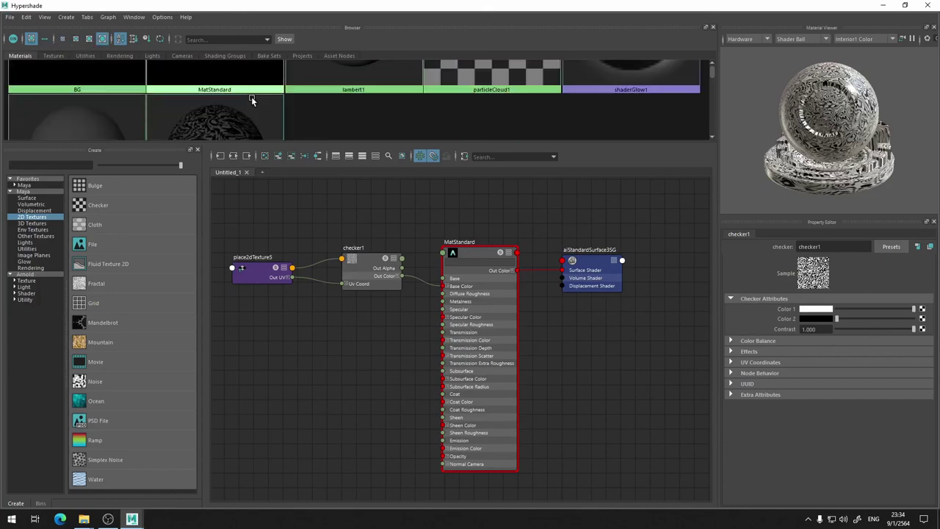
pyautogui.scroll(-2, 226, 99)
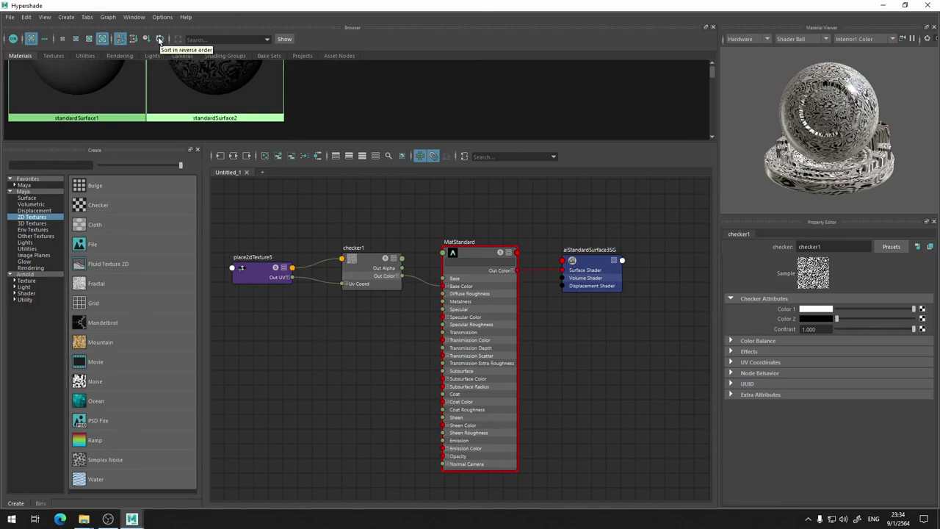
pyautogui.click(89, 38)
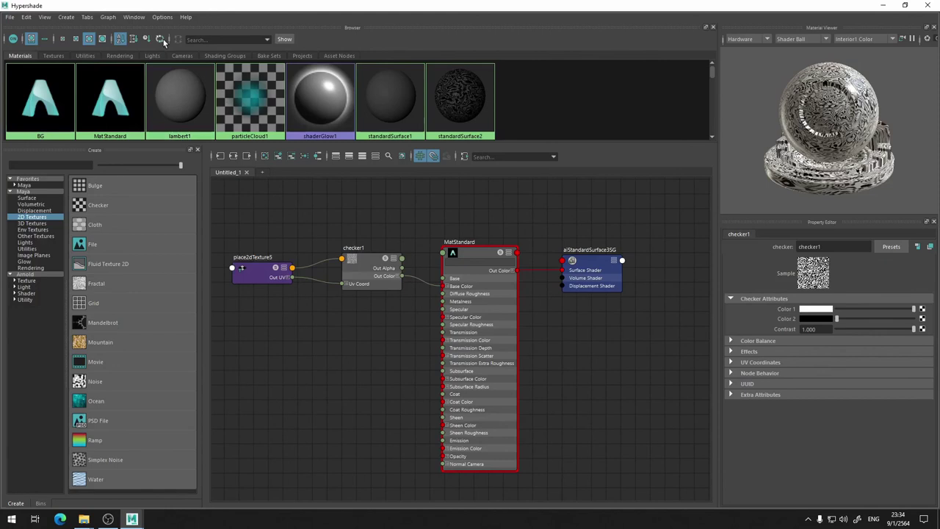
pyautogui.click(160, 40)
pyautogui.click(159, 40)
pyautogui.click(146, 39)
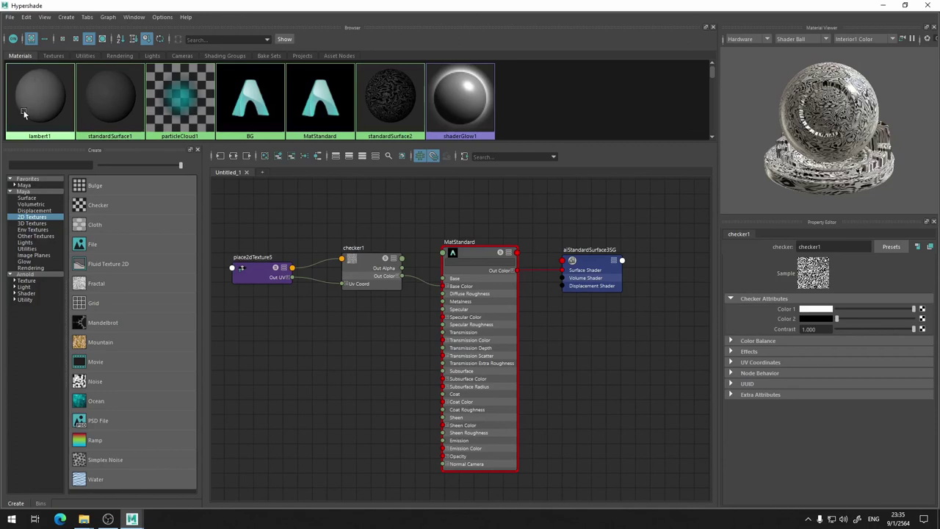
pyautogui.click(119, 38)
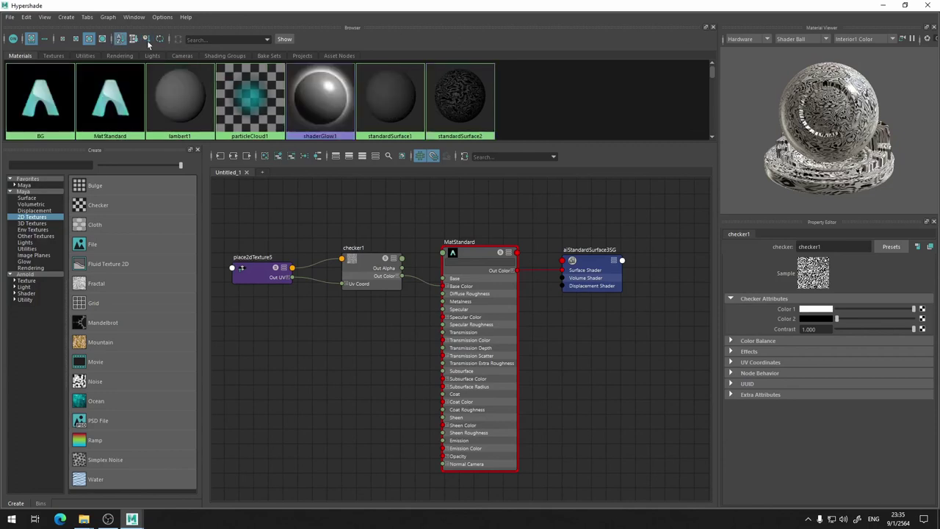
pyautogui.click(75, 39)
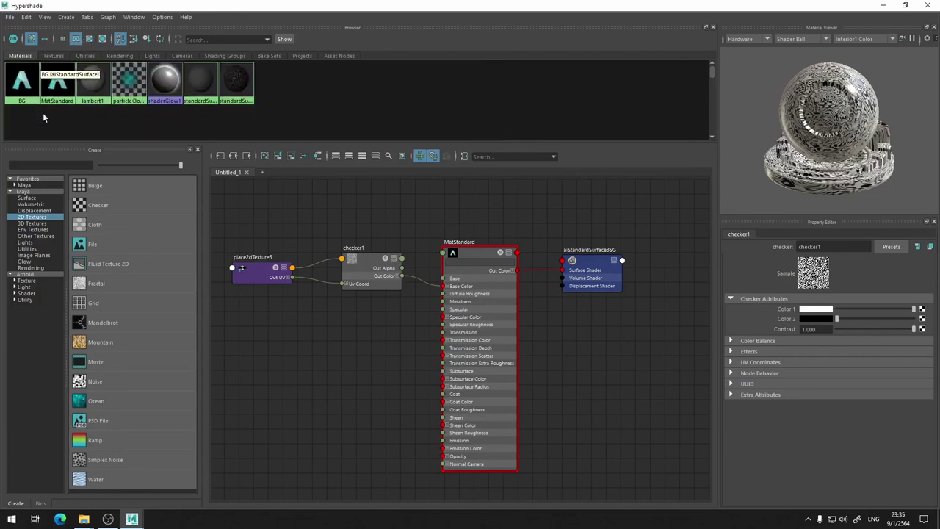
pyautogui.click(188, 39)
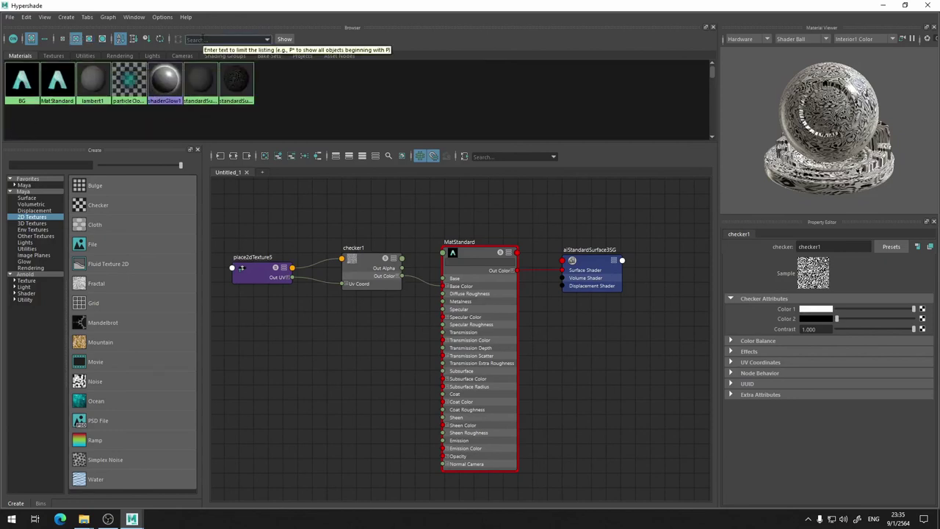
# Filter the Browser by 'bg', then delete the text so all seven materials show.
pyautogui.write('bg')
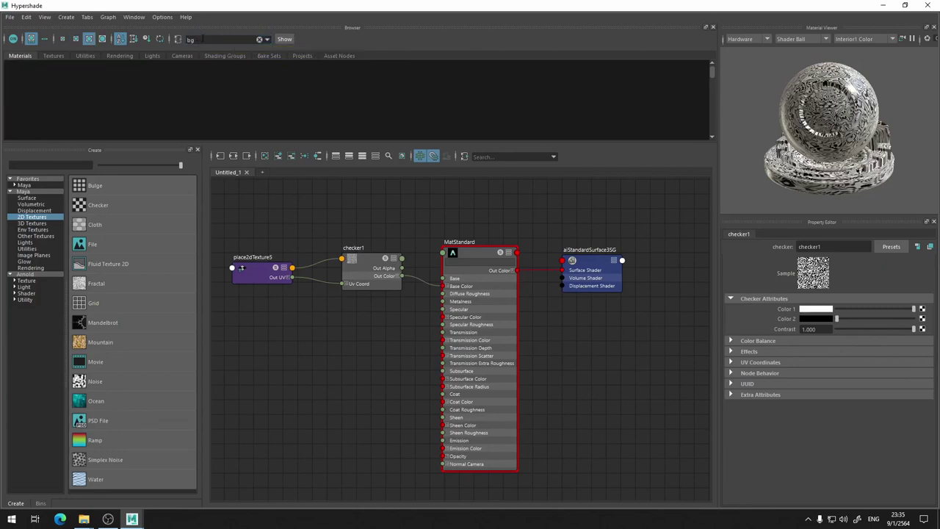
pyautogui.press('Return')
pyautogui.press('BackSpace')
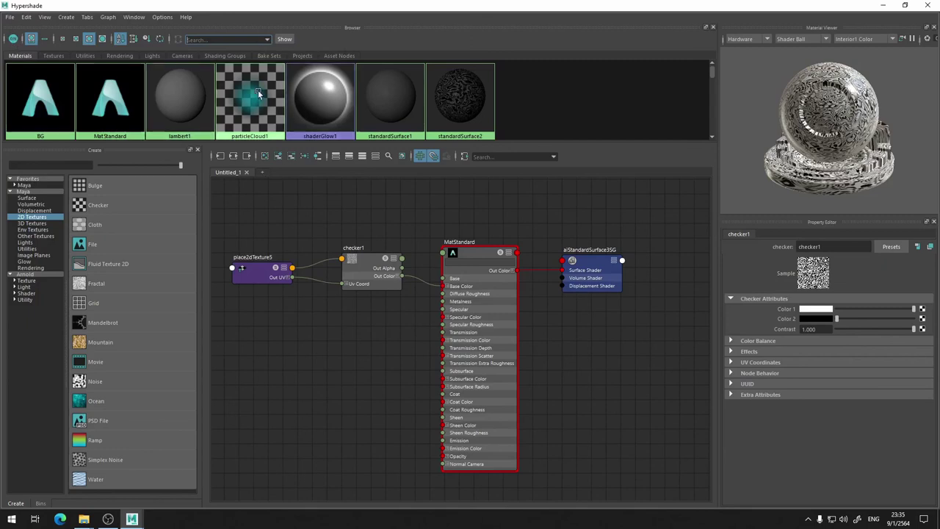
pyautogui.scroll(-1, 294, 89)
pyautogui.scroll(1, 458, 79)
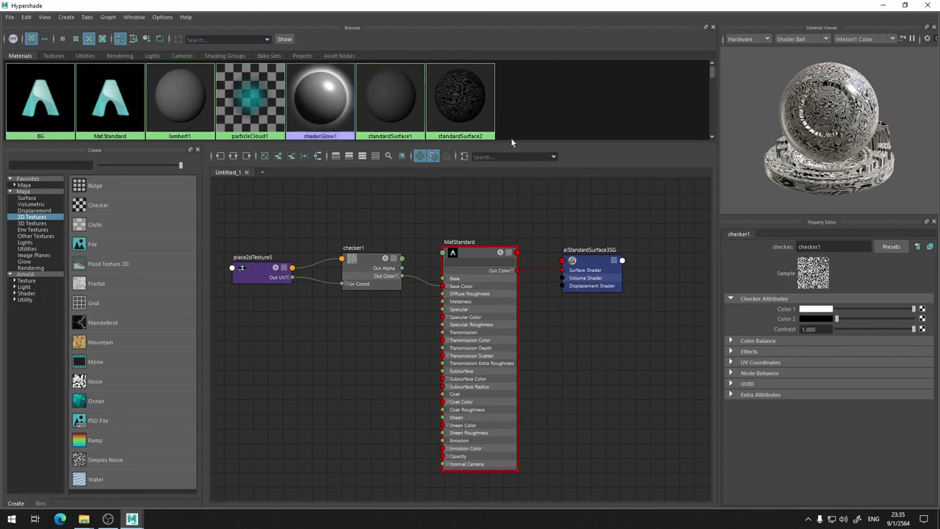
# Set checker1's Color 2 to yellow in the Property Editor.
pyautogui.click(473, 110)
pyautogui.click(377, 263)
pyautogui.click(826, 320)
pyautogui.click(800, 292)
pyautogui.click(611, 332)
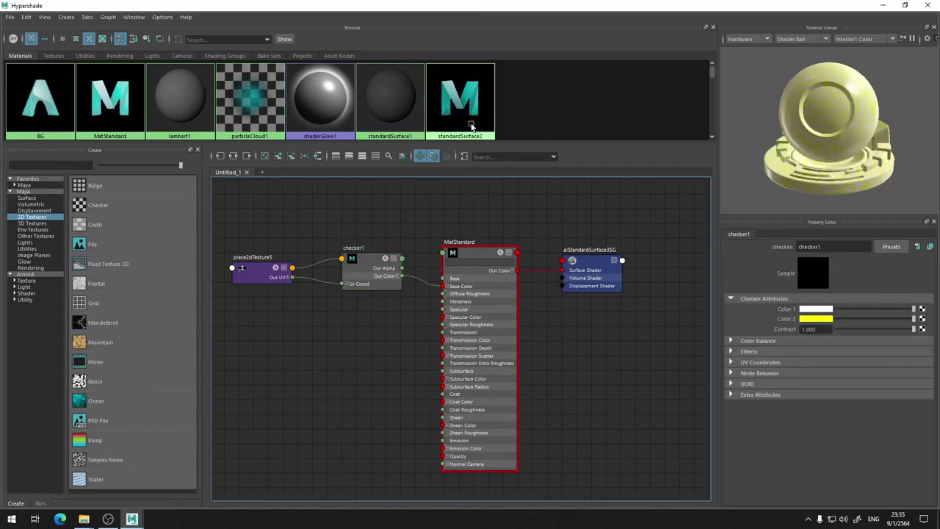
# Refresh the Browser swatches, checking them in names-only list and thumbnail views.
pyautogui.click(12, 39)
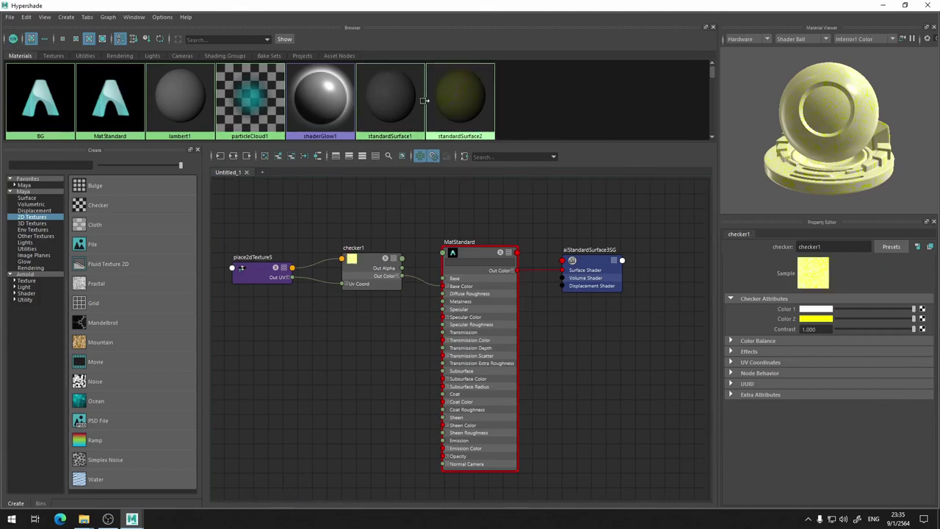
pyautogui.click(44, 39)
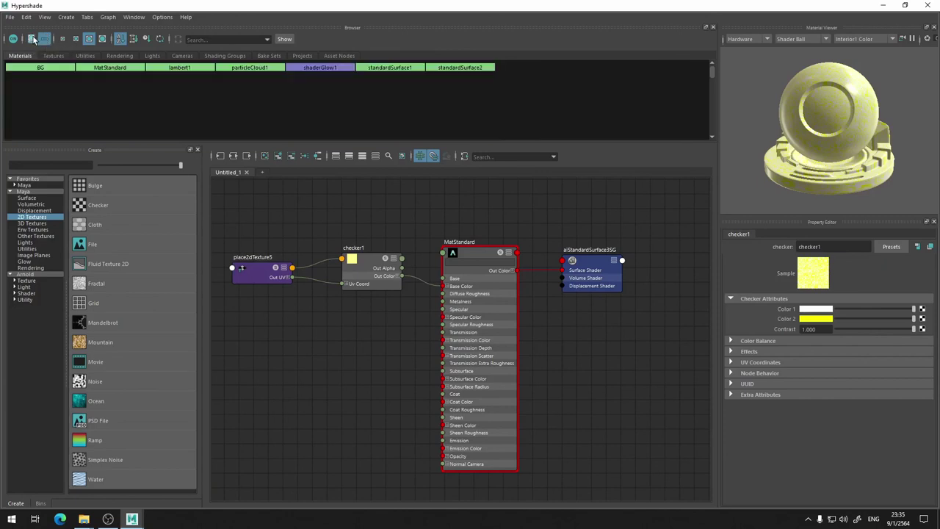
pyautogui.click(32, 39)
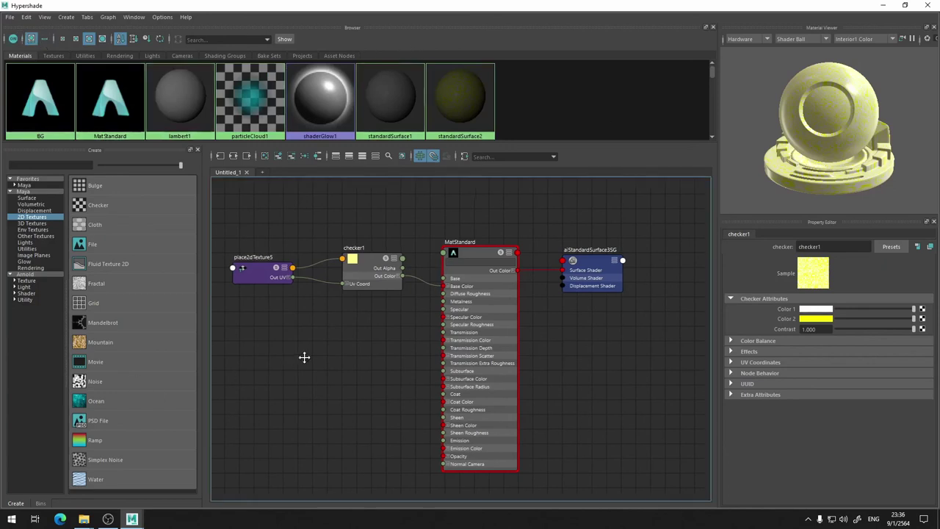
# Pan the node graph, then show the Arnold category's creatable nodes in the Create panel.
pyautogui.keyDown('alt'); pyautogui.moveTo(293, 357); pyautogui.dragTo(321, 323, button='middle'); pyautogui.keyUp('alt')
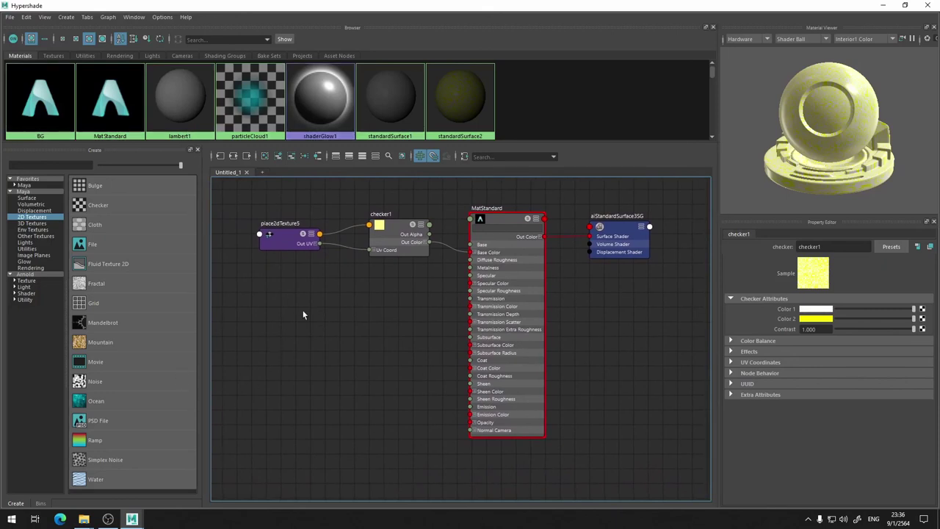
pyautogui.keyDown('alt'); pyautogui.moveTo(302, 315); pyautogui.dragTo(311, 353, button='middle'); pyautogui.keyUp('alt')
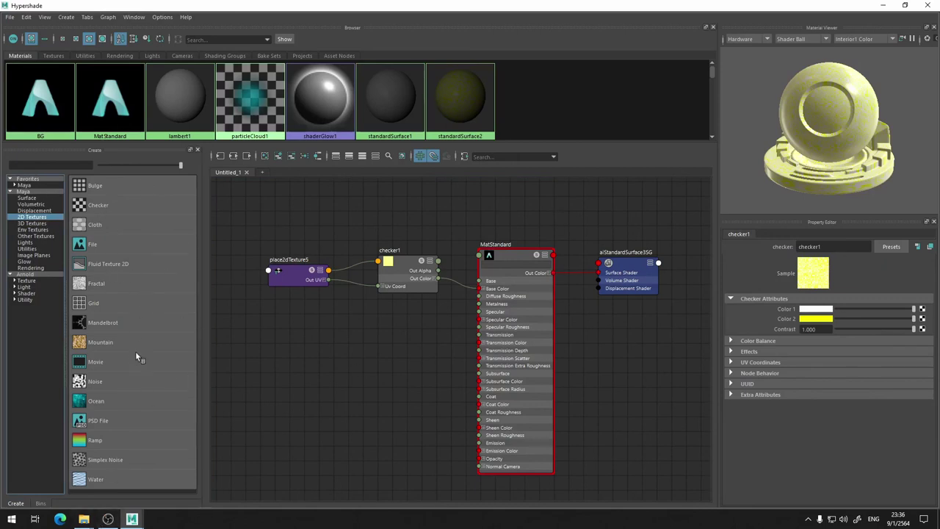
pyautogui.click(24, 275)
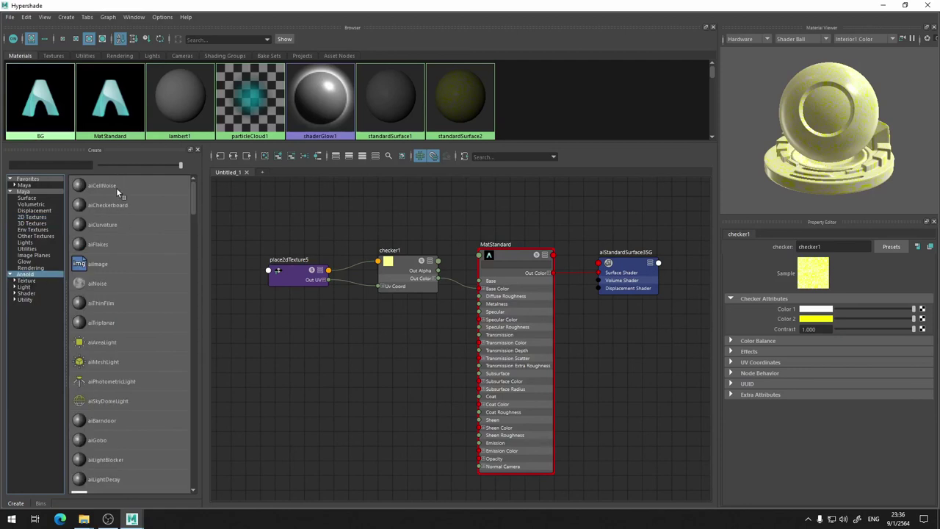